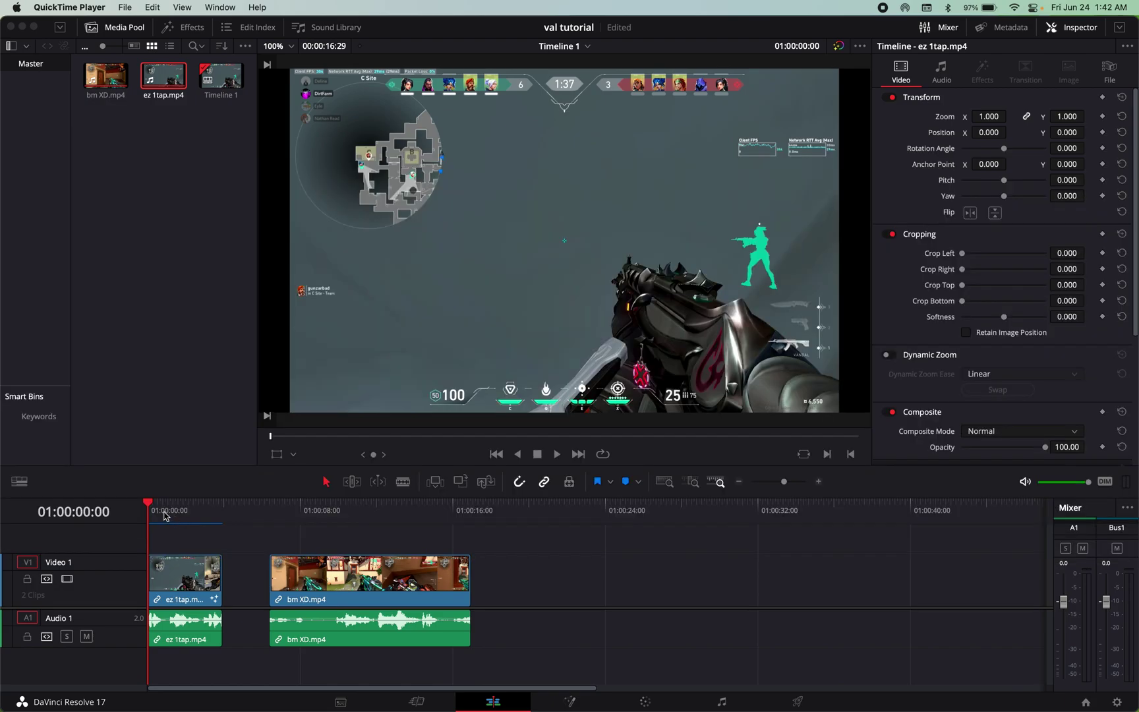
pyautogui.moveTo(164, 516)
pyautogui.mouseDown()
pyautogui.moveTo(175, 518)
pyautogui.moveTo(148, 520)
pyautogui.mouseUp()
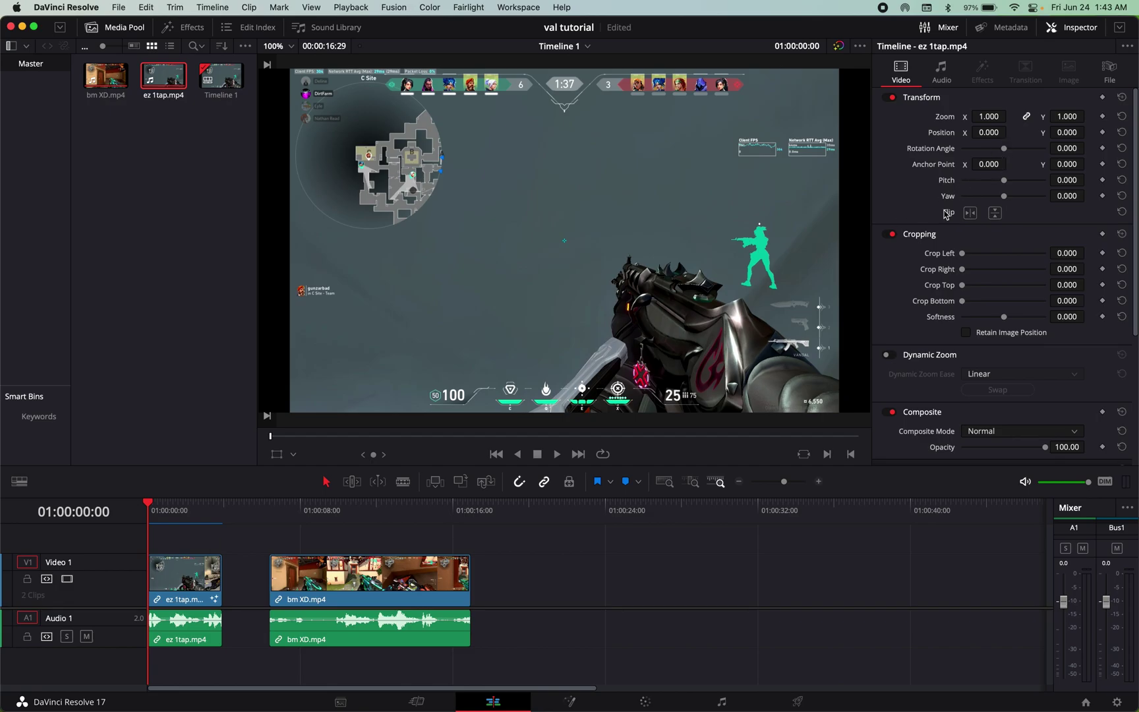
pyautogui.moveTo(984, 117)
pyautogui.mouseDown()
pyautogui.moveTo(1028, 117)
pyautogui.moveTo(986, 123)
pyautogui.mouseUp()
pyautogui.press('super+z')
pyautogui.click(366, 514)
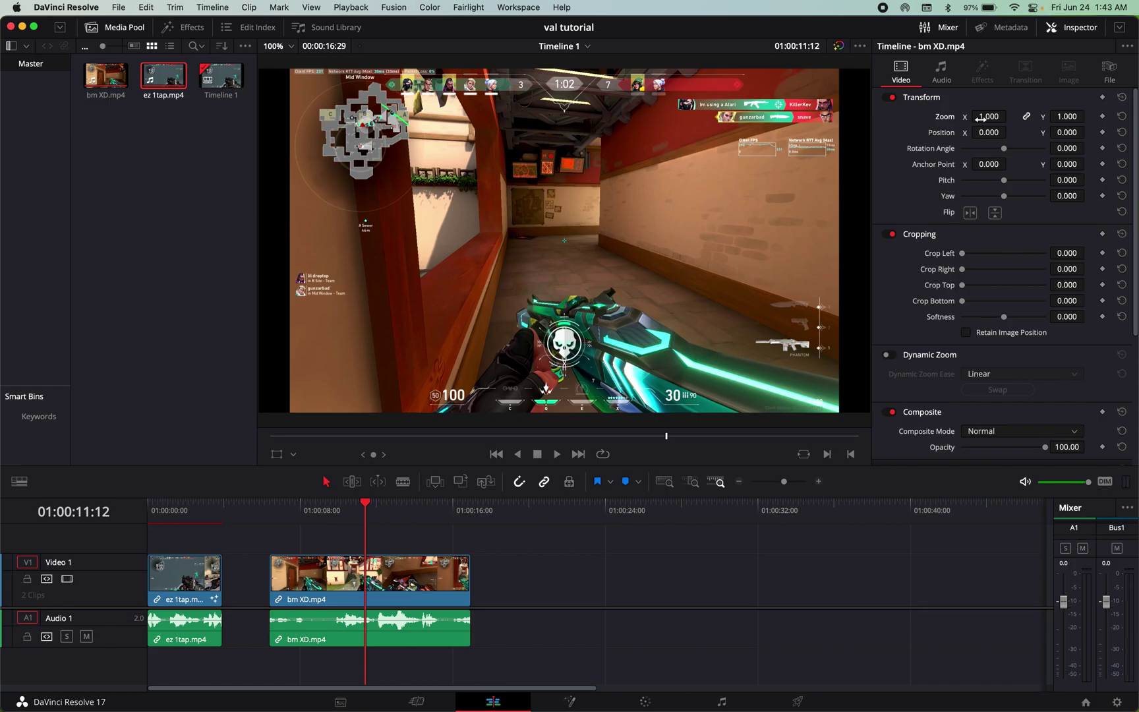
pyautogui.moveTo(988, 116)
pyautogui.mouseDown()
pyautogui.moveTo(1010, 116)
pyautogui.moveTo(966, 116)
pyautogui.moveTo(989, 119)
pyautogui.mouseUp()
pyautogui.moveTo(210, 512); pyautogui.dragTo(148, 513)
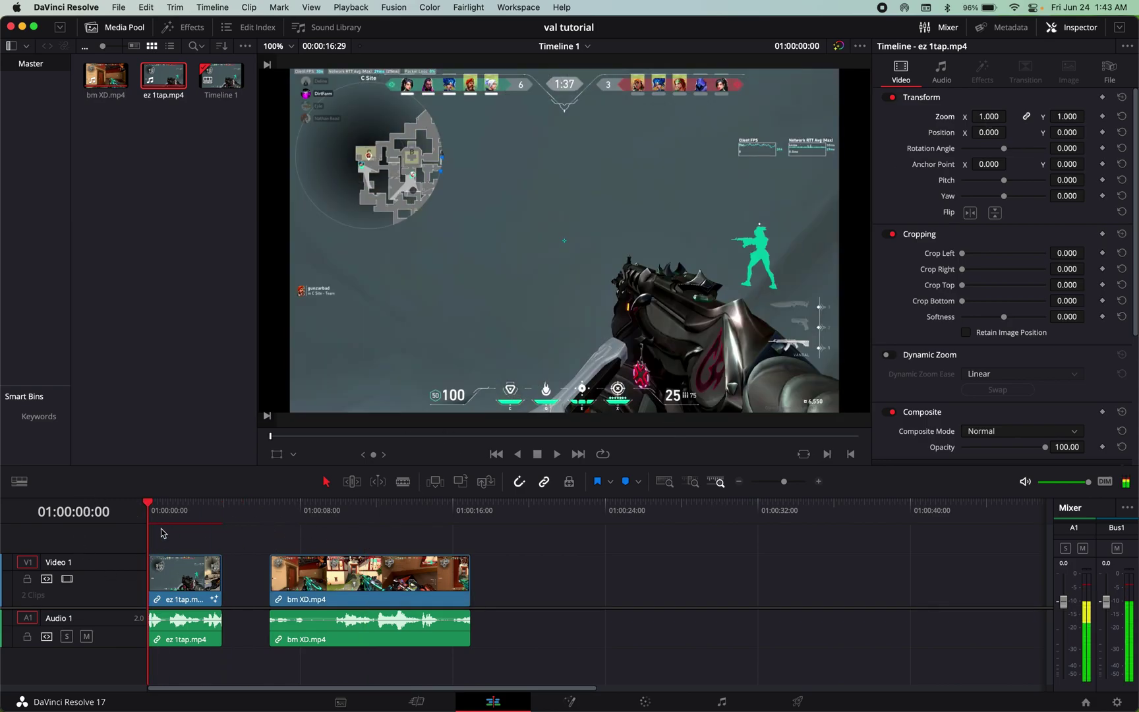
# Step: Open the ez 1tap.mp4 timeline clip as a node composition on the Fusion page
pyautogui.click(176, 517)
pyautogui.click(571, 701)
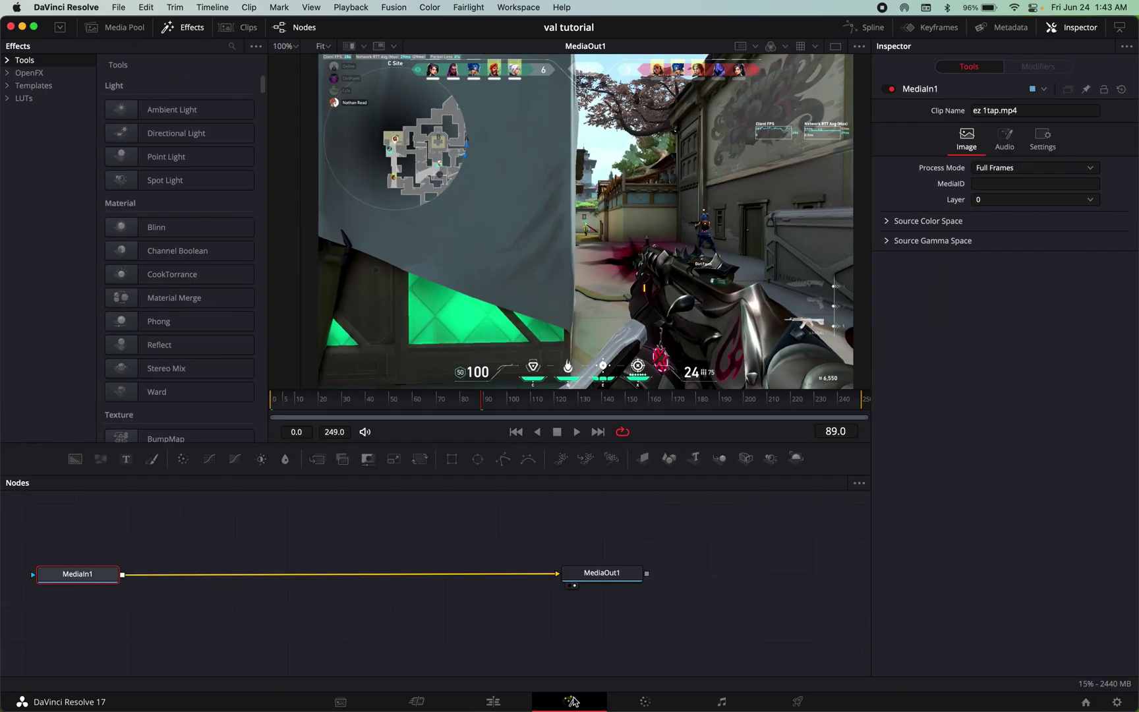
pyautogui.click(487, 619)
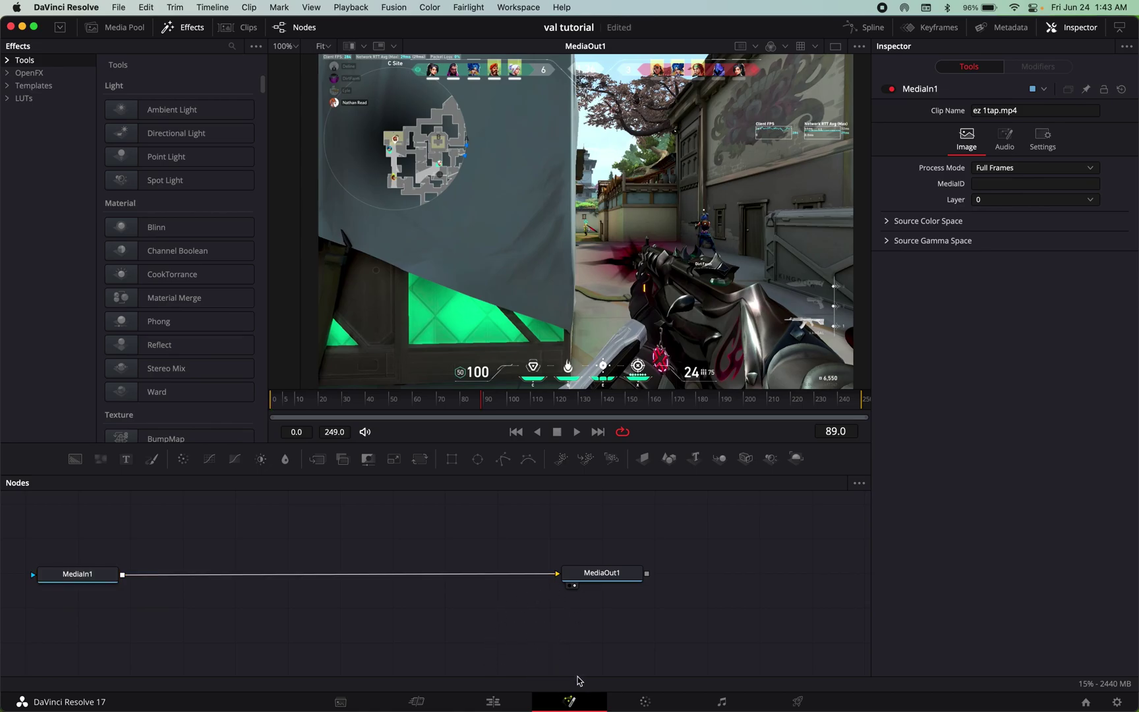
# Step: Insert a Transform (Xf) node after MediaIn1 and space it farther along the connection towards MediaOut1
pyautogui.click(102, 573)
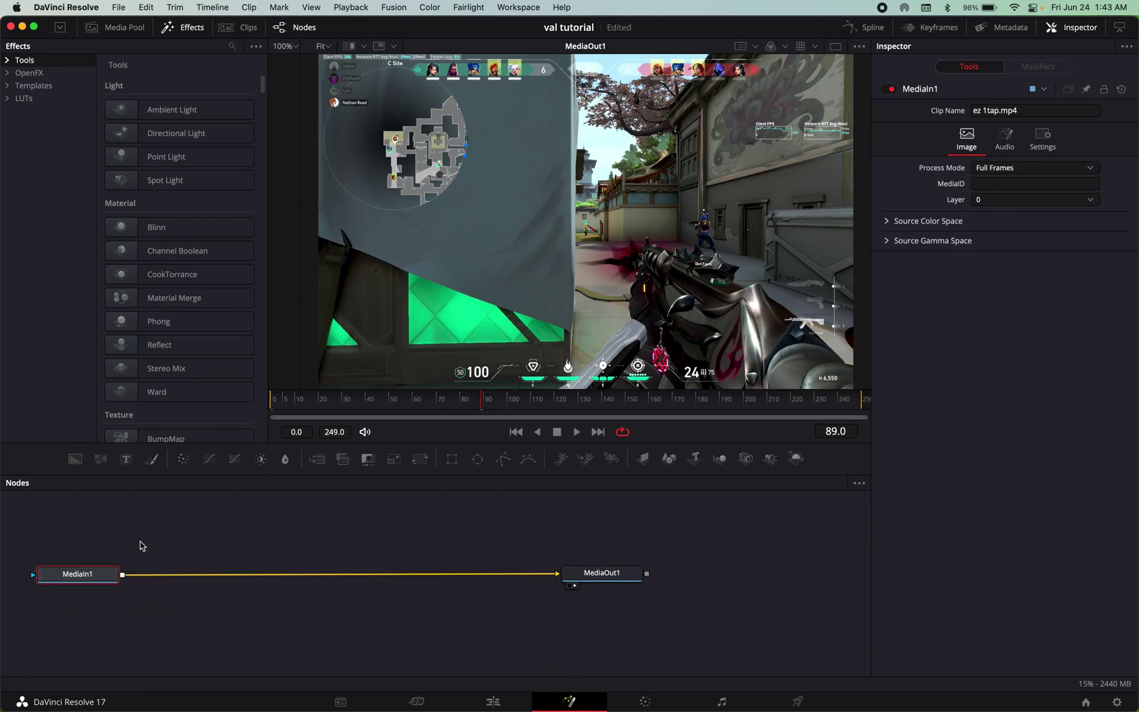
pyautogui.click(138, 544)
pyautogui.click(94, 568)
pyautogui.hotkey('shift', 'space')
pyautogui.write('transform')
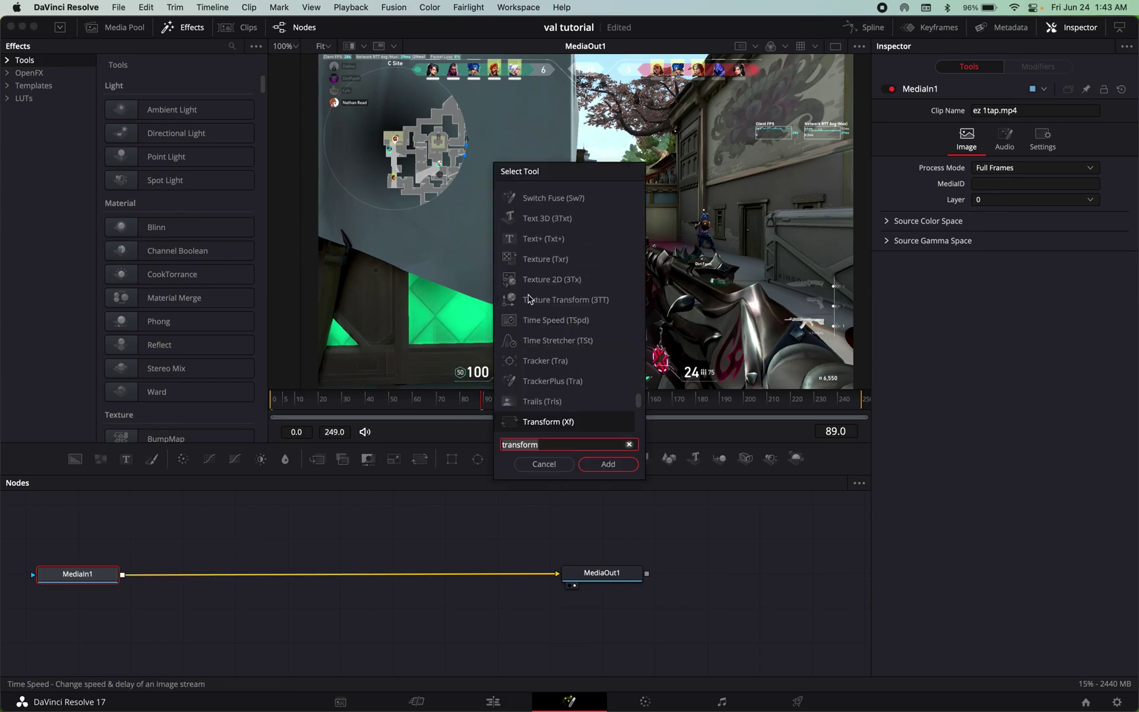
pyautogui.write('t')
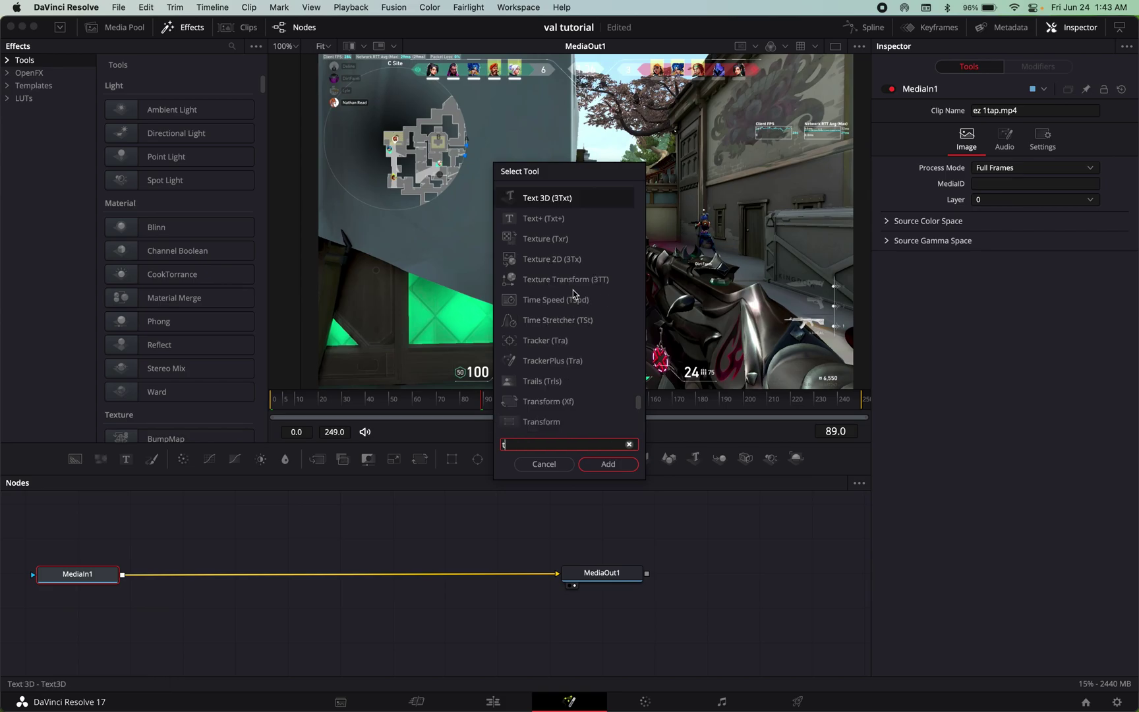
pyautogui.write('rans')
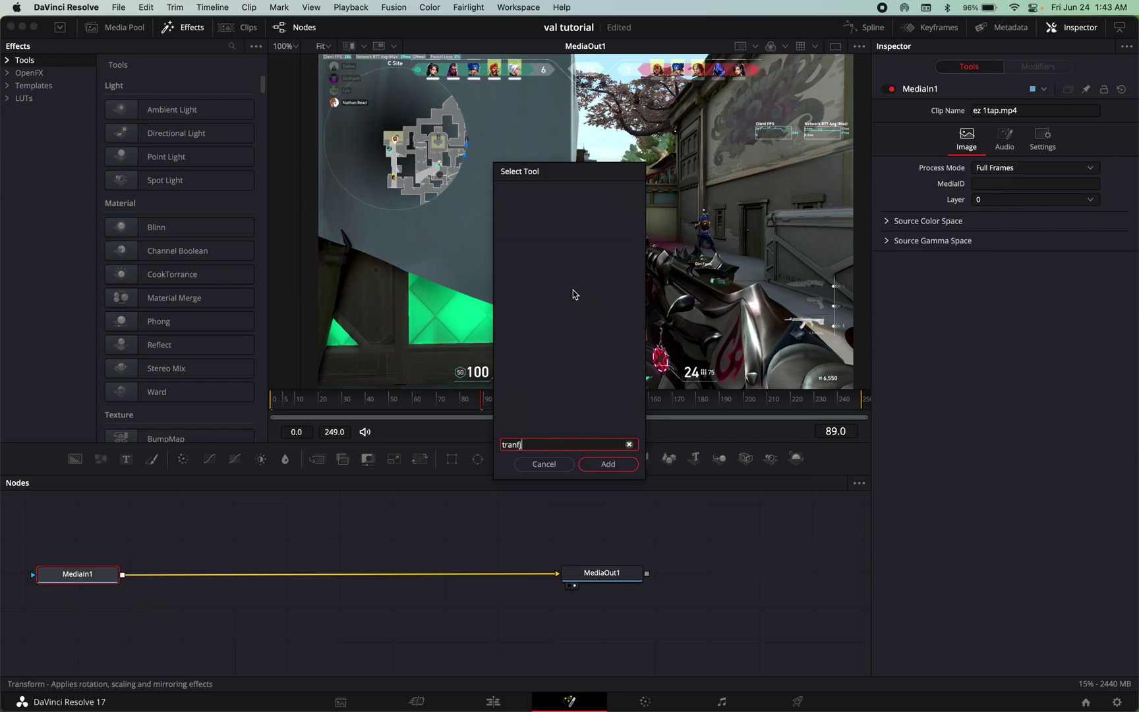
pyautogui.write('fro')
pyautogui.press('BackSpace')
pyautogui.write('orm')
pyautogui.click(558, 340)
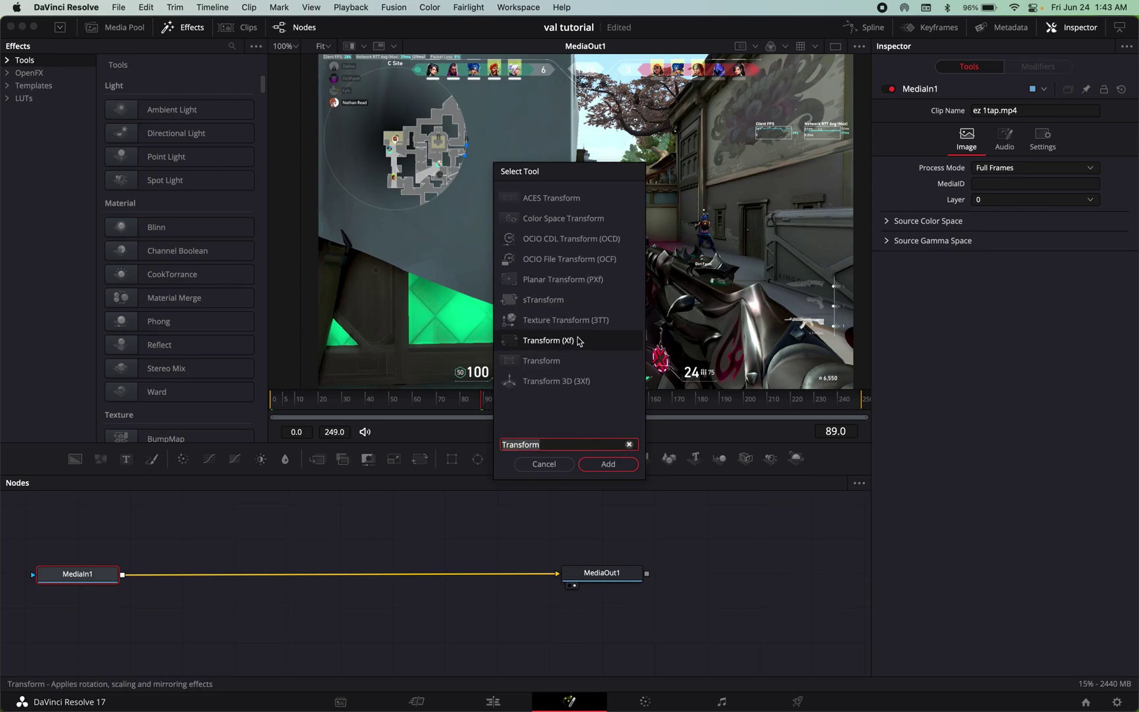
pyautogui.click(601, 464)
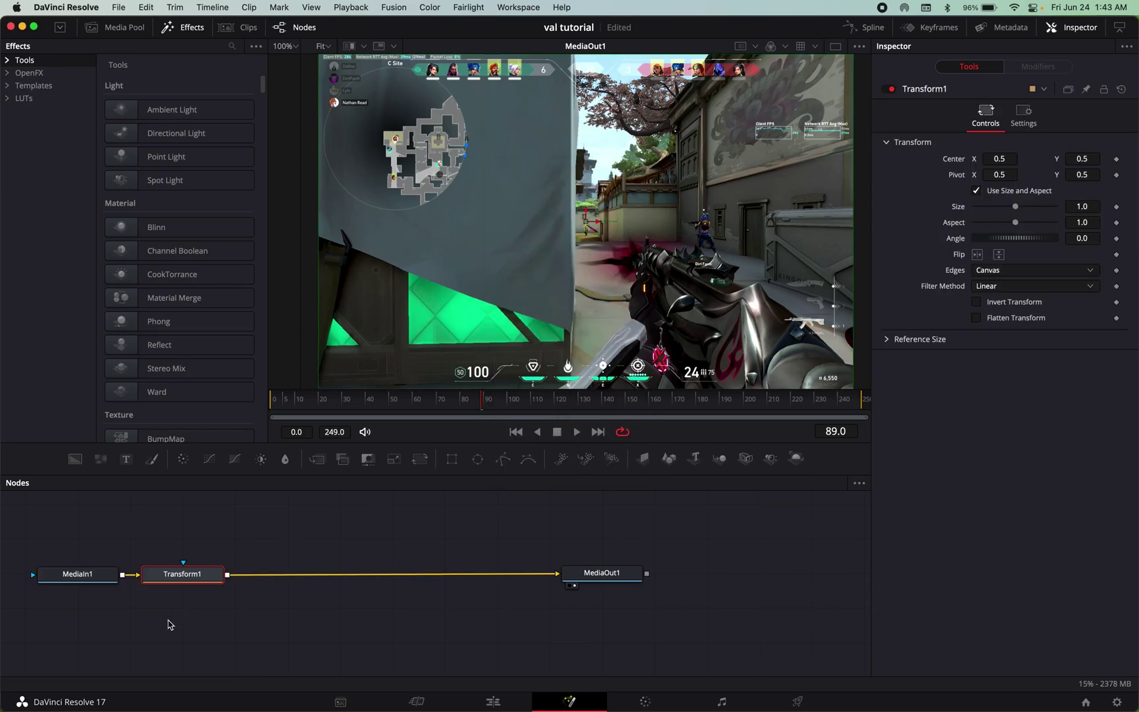
pyautogui.moveTo(196, 577); pyautogui.dragTo(258, 579)
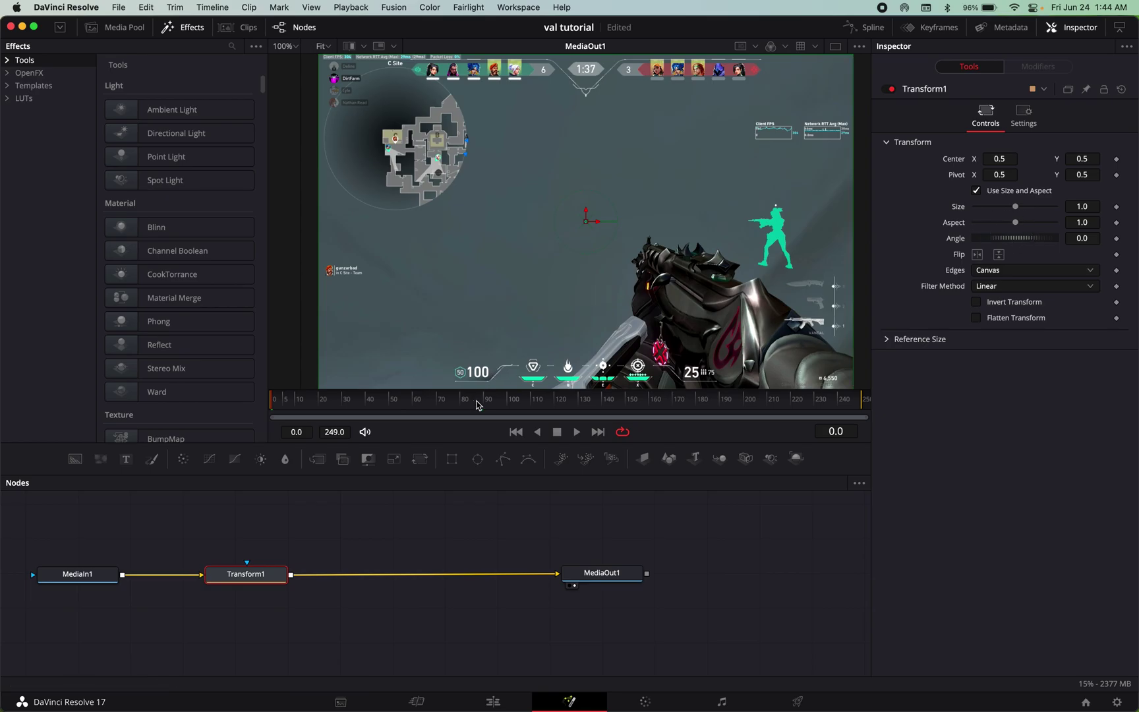
# Step: Find the moment of the shot at frame 93 and keyframe the Transform node's Size there at 1.32
pyautogui.click(522, 399)
pyautogui.moveTo(535, 403); pyautogui.dragTo(488, 407)
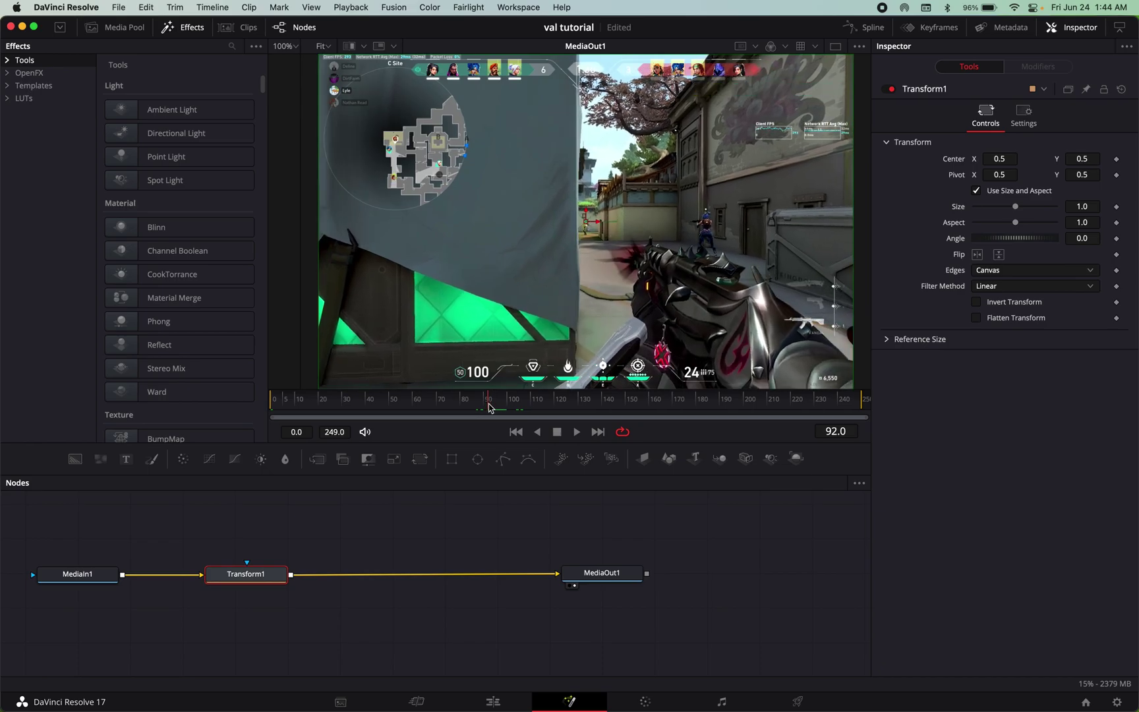
pyautogui.press('Right')
pyautogui.press('Right')
pyautogui.press('Left')
pyautogui.press('Right')
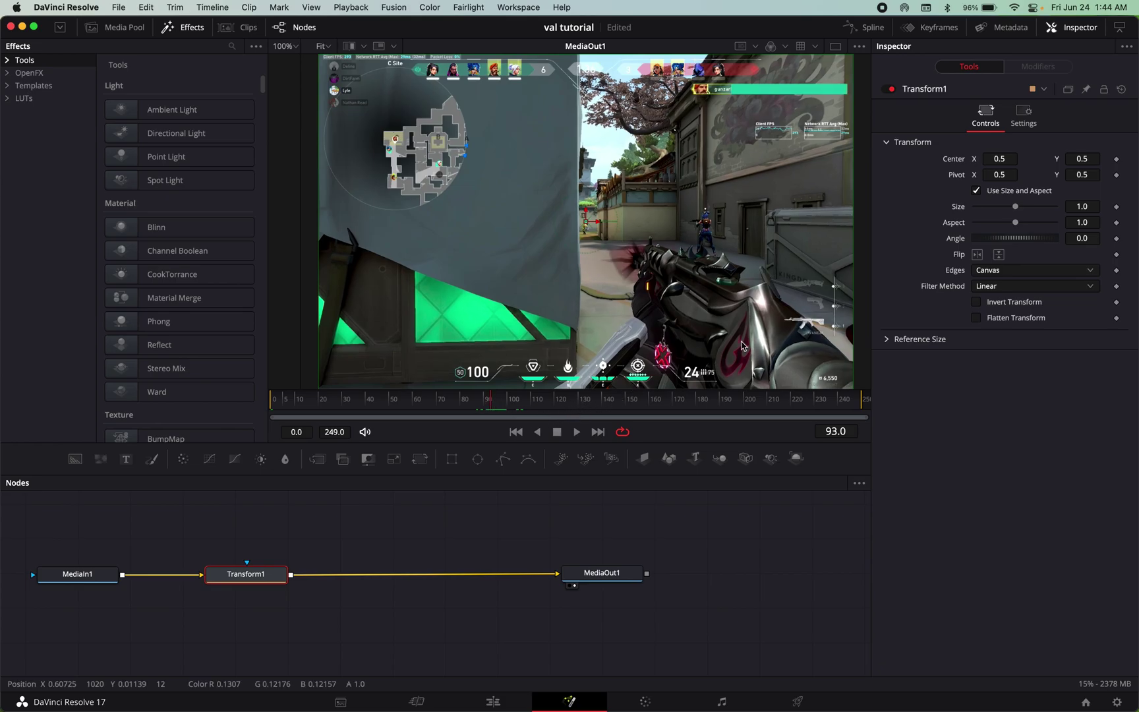
pyautogui.click(1116, 206)
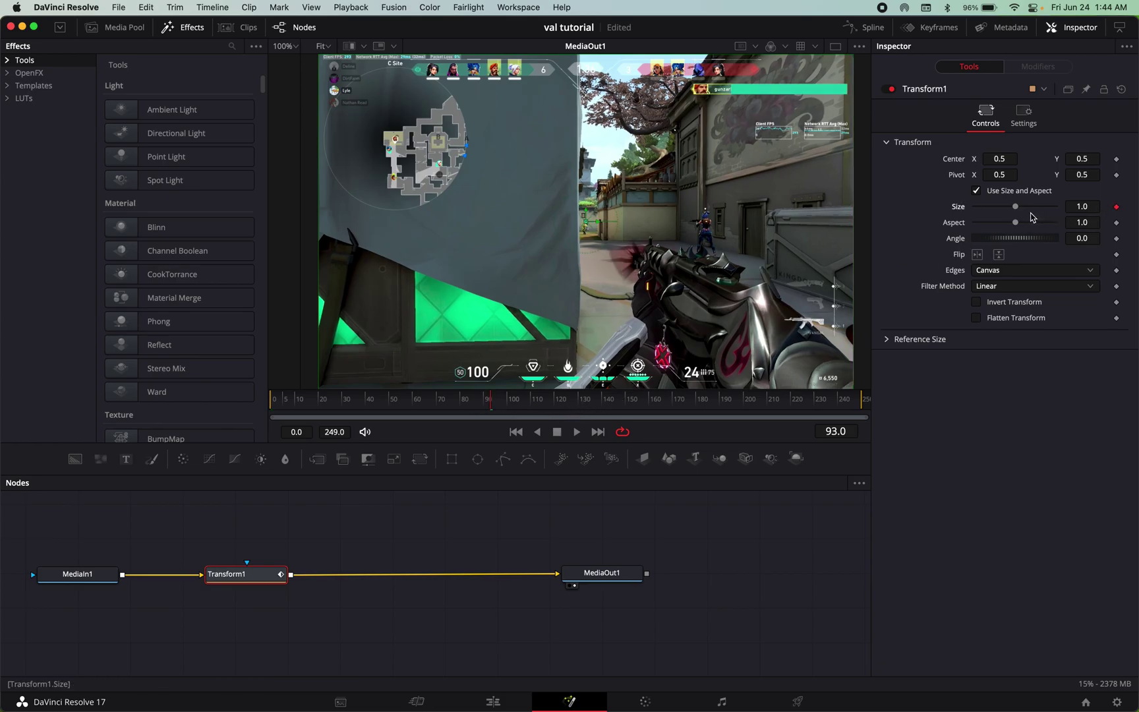
pyautogui.moveTo(1015, 208); pyautogui.dragTo(1020, 211)
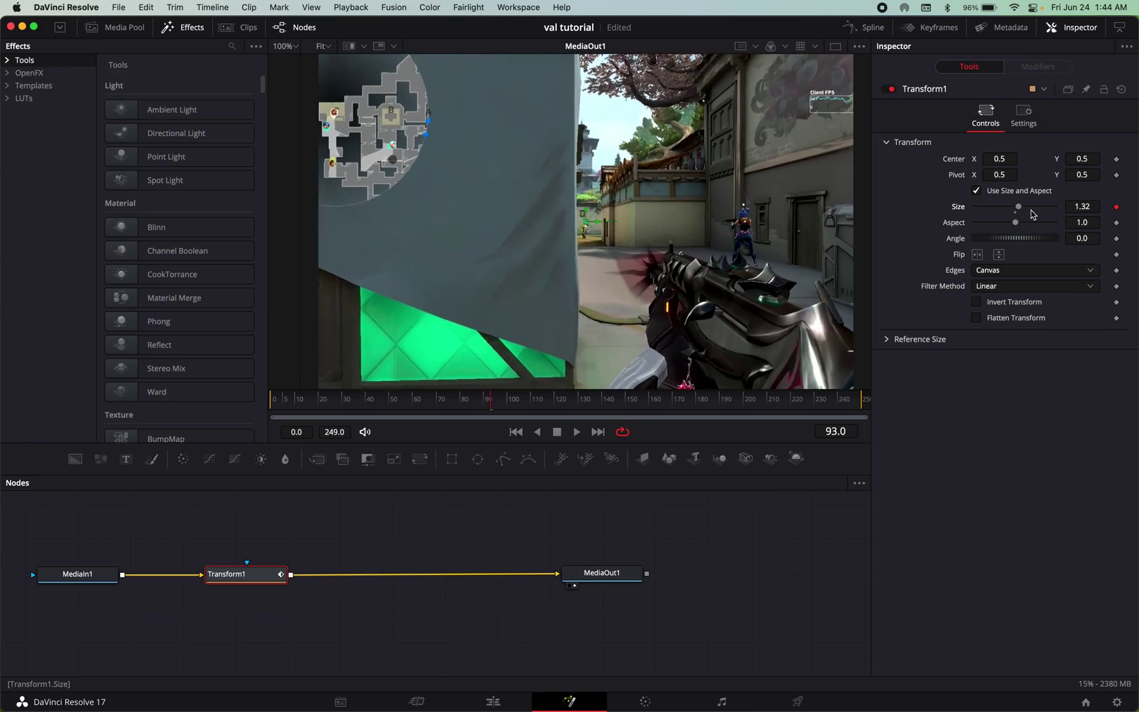
pyautogui.click(1115, 222)
pyautogui.moveTo(1018, 226); pyautogui.dragTo(1019, 226)
pyautogui.press('super+z')
# Step: Keyframe the Transform node's Angle at -2.6 on frame 93 and set Edges to Mirror
pyautogui.click(1116, 238)
pyautogui.moveTo(1014, 244); pyautogui.dragTo(1014, 245)
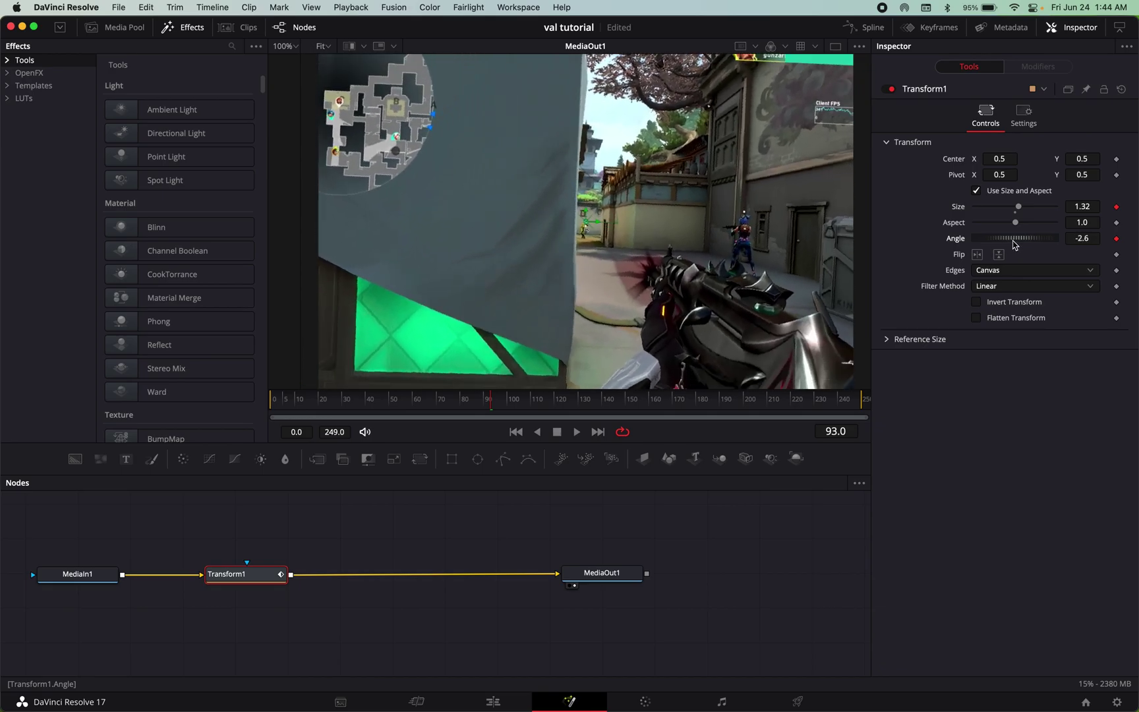
pyautogui.click(1004, 275)
pyautogui.click(986, 328)
# Step: Go back to frame 75 and keyframe Size at 1.0 and Angle at 0.0 as the start of the zoom
pyautogui.press('Left')
pyautogui.press('Left')
pyautogui.press('Left')
pyautogui.press('Left')
pyautogui.press('Left')
pyautogui.press('Left')
pyautogui.press('Left')
pyautogui.press('Left')
pyautogui.press('Left')
pyautogui.press('Left')
pyautogui.press('Left')
pyautogui.press('Left')
pyautogui.press('Left')
pyautogui.press('Left')
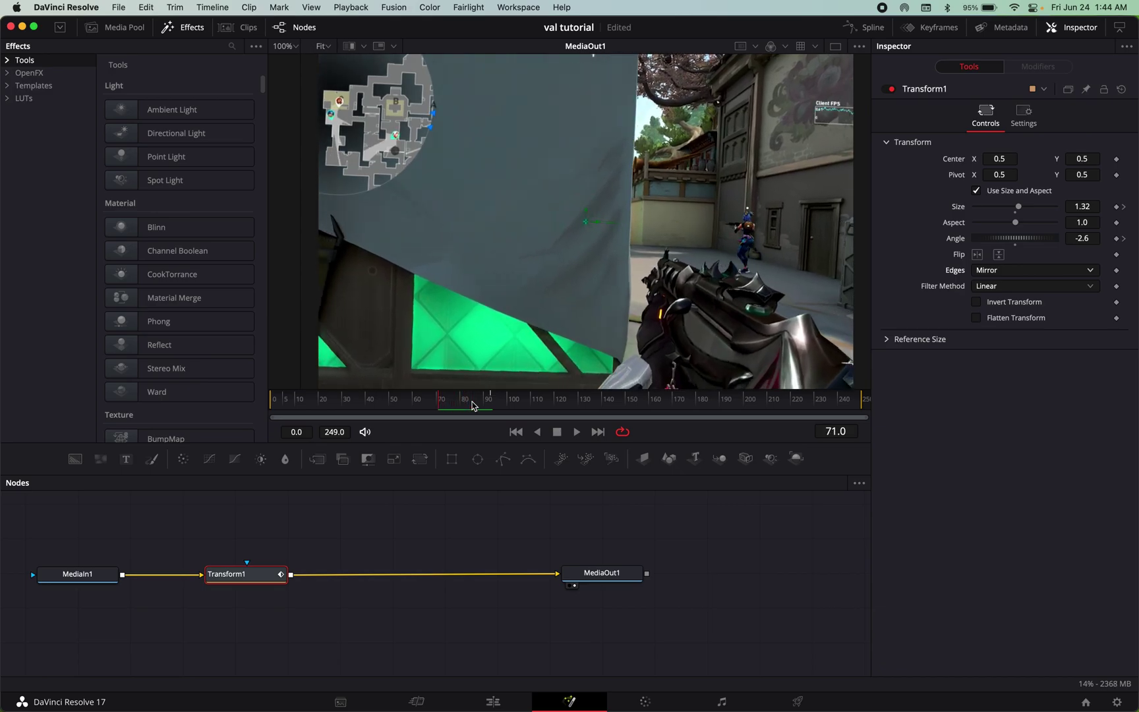
pyautogui.press('Right')
pyautogui.press('Right')
pyautogui.press('Right')
pyautogui.press('Right')
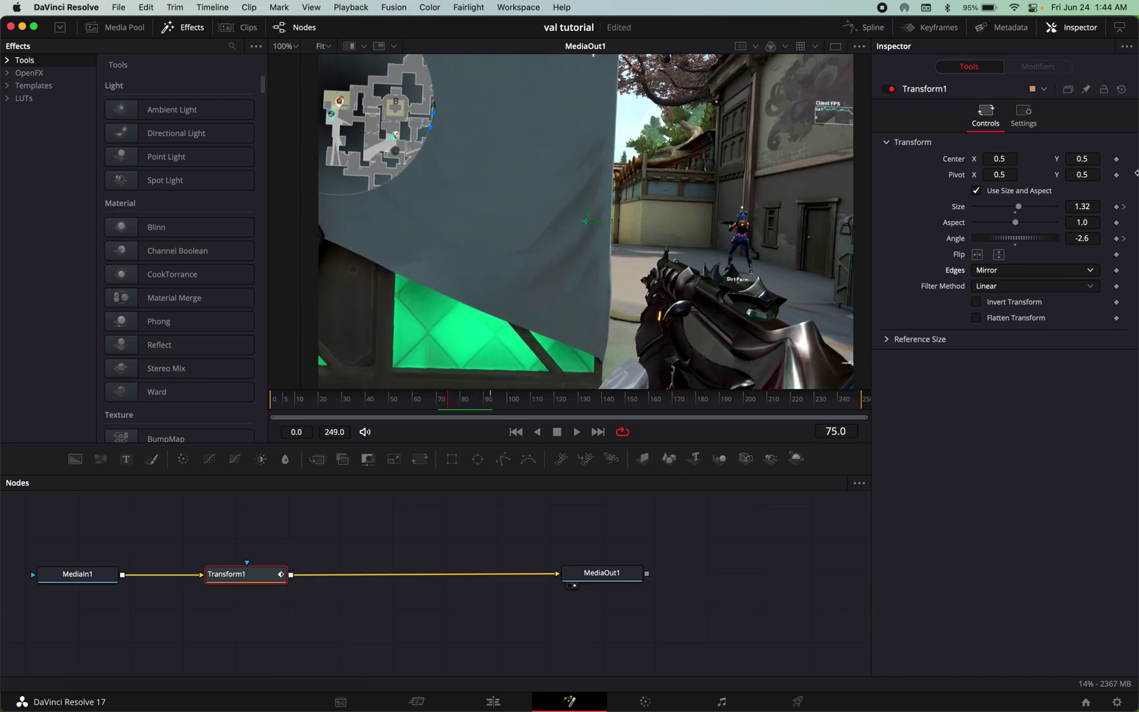
pyautogui.click(1115, 207)
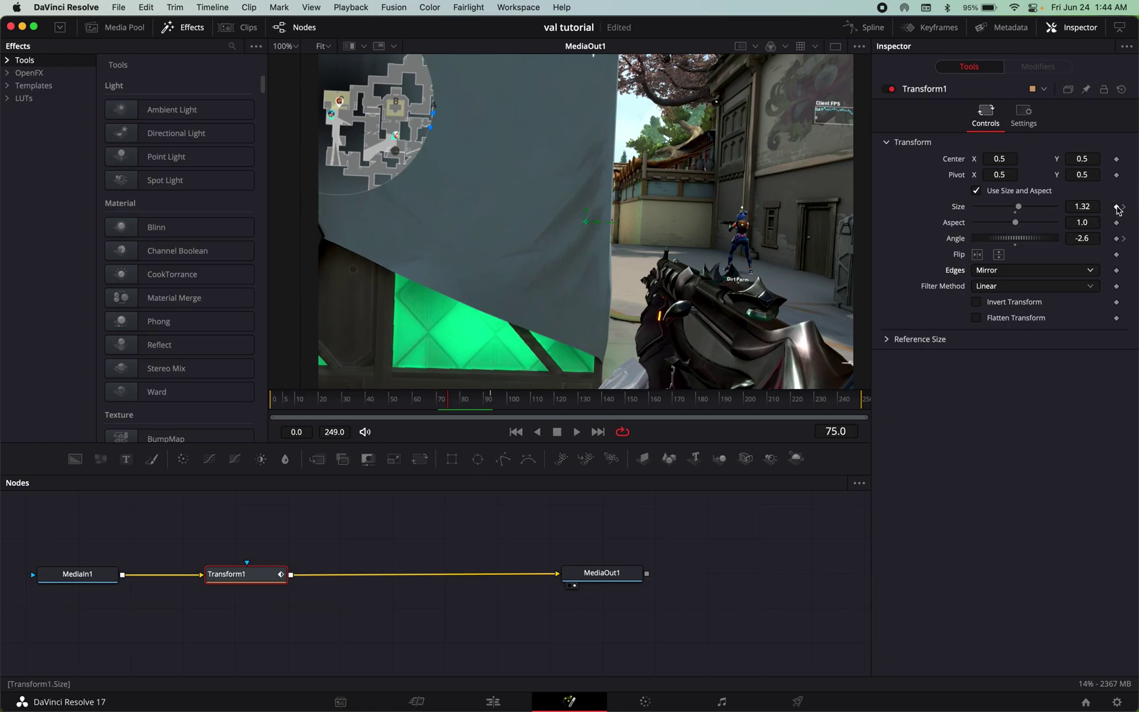
pyautogui.click(1115, 238)
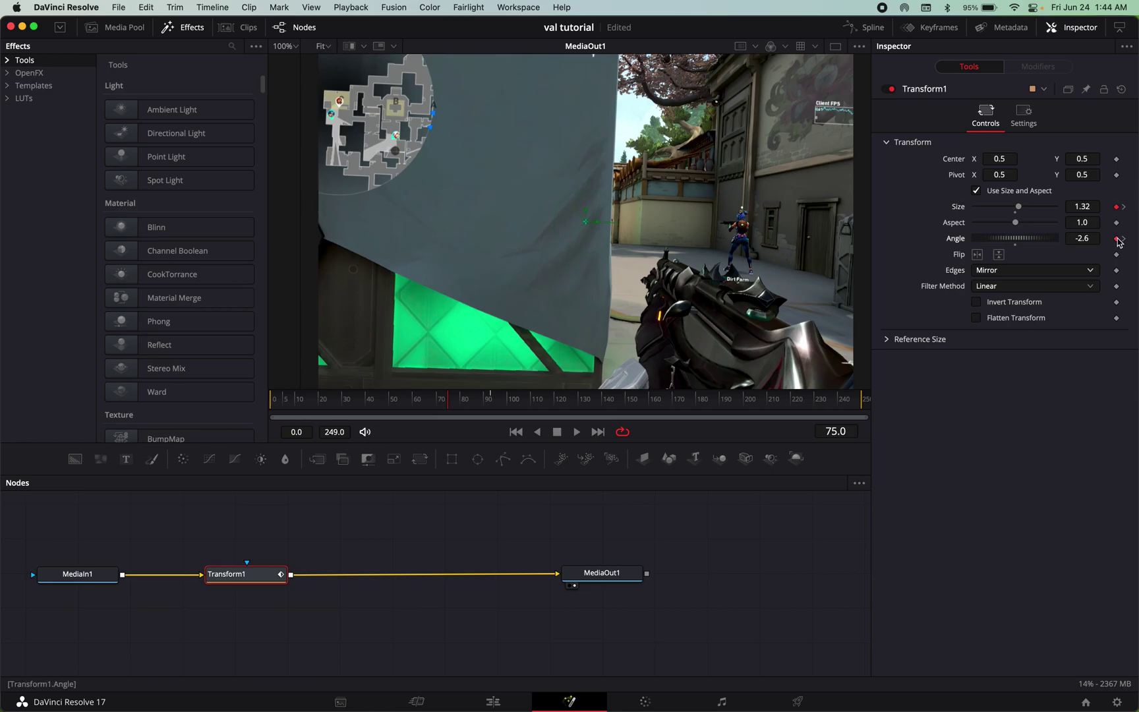
pyautogui.doubleClick(1017, 208)
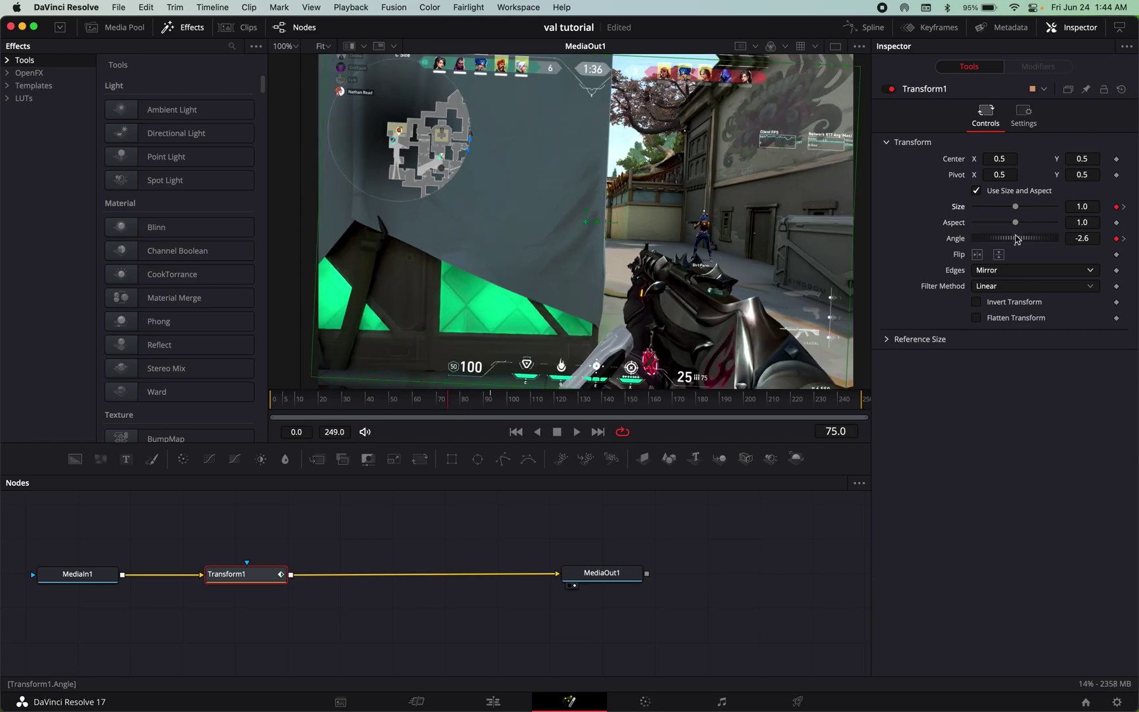
pyautogui.press('space')
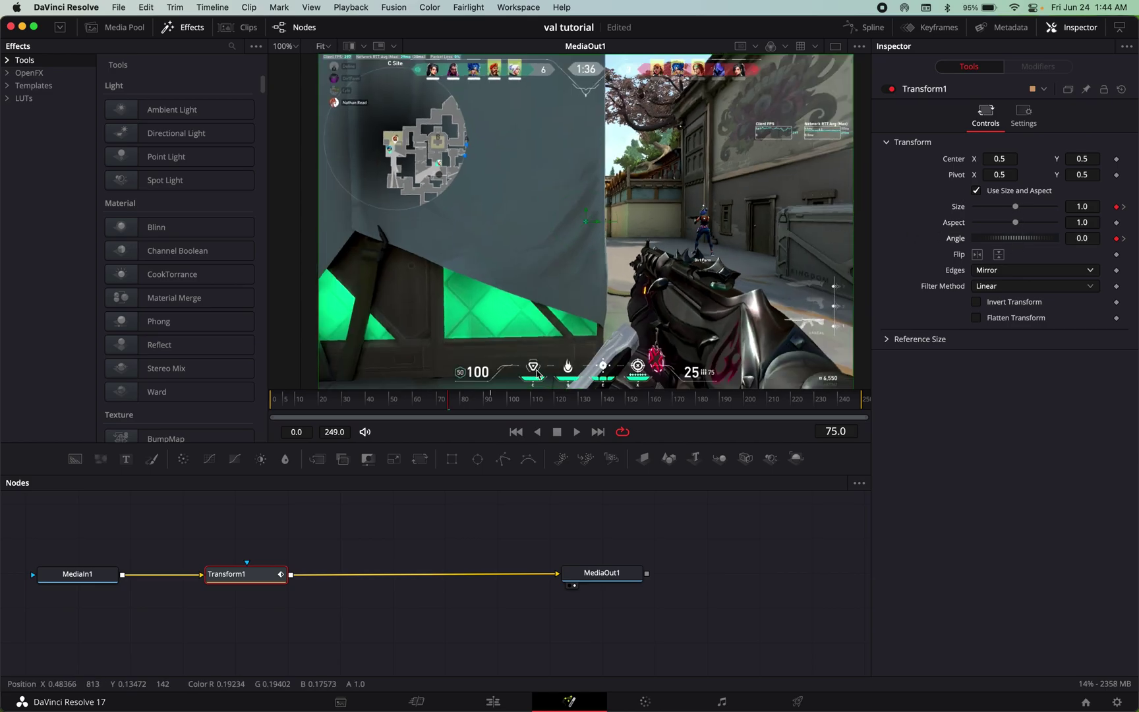
# Step: Go to frame 137 and keyframe Size at 1.0 and Angle at 0.0 as the end of the zoom
pyautogui.moveTo(552, 399); pyautogui.dragTo(594, 405)
pyautogui.click(594, 403)
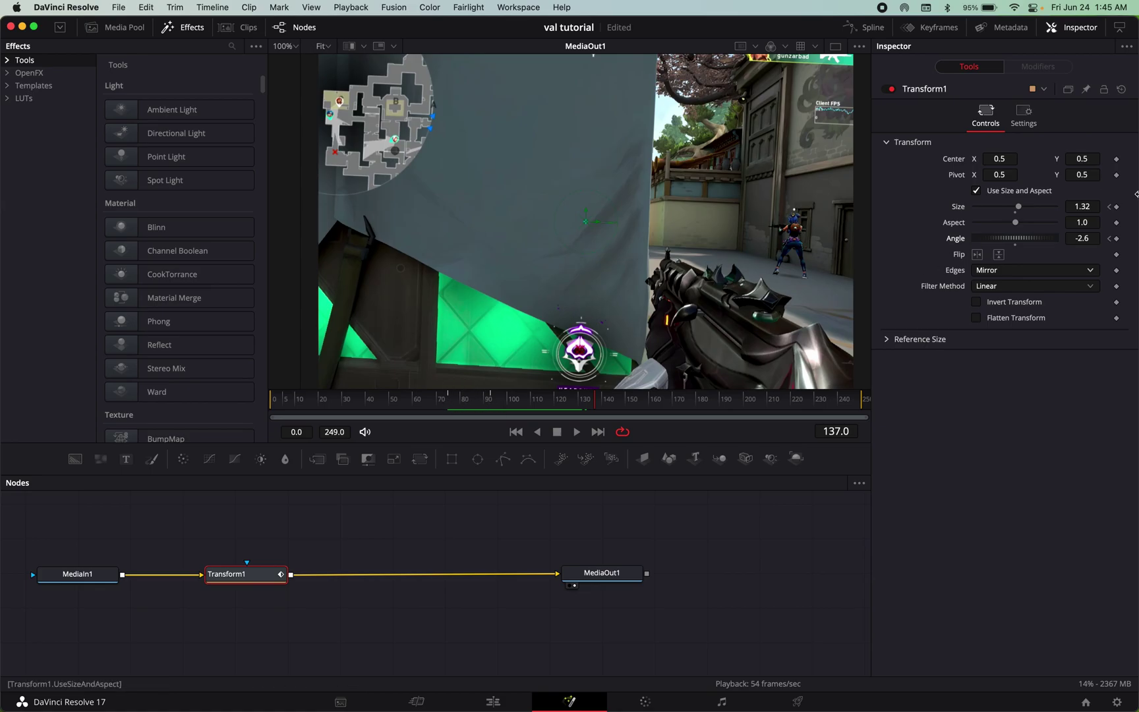
pyautogui.click(1116, 206)
pyautogui.click(1117, 240)
pyautogui.doubleClick(1016, 216)
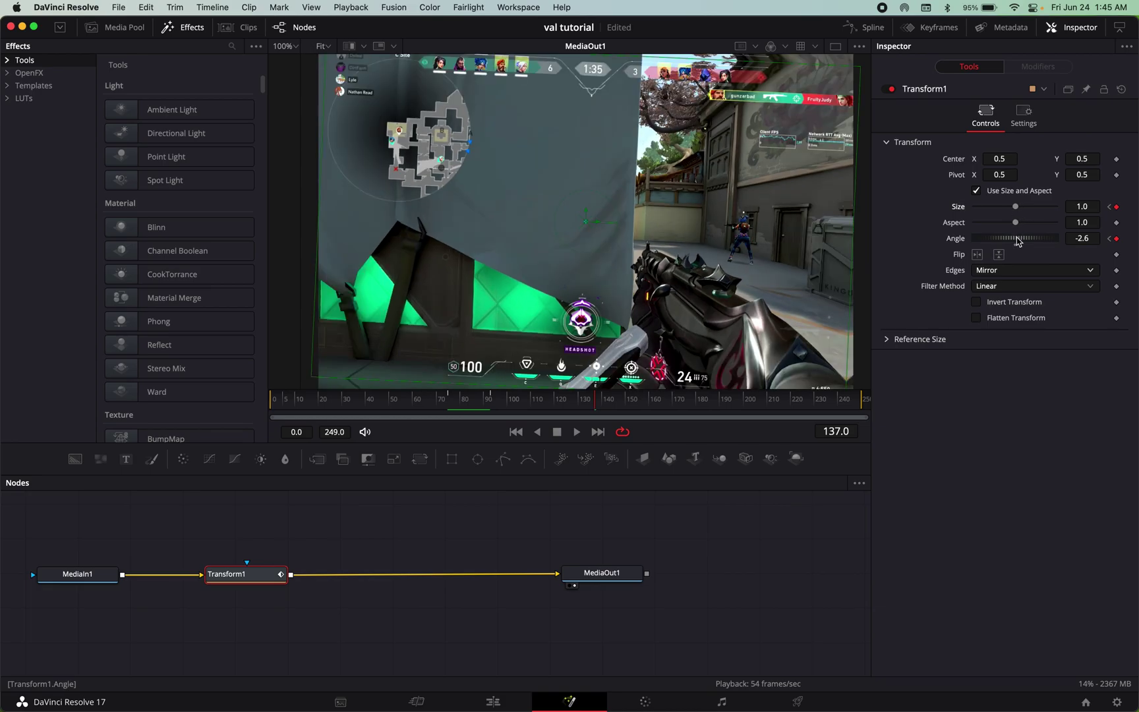
pyautogui.doubleClick(1016, 239)
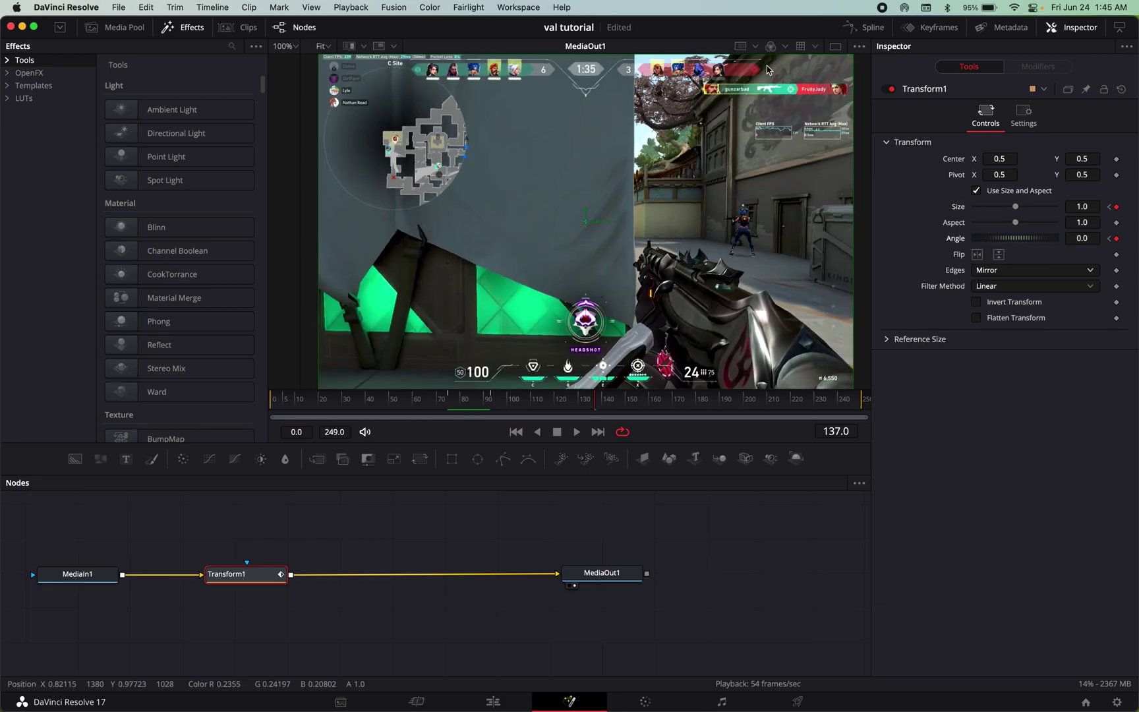
# Step: Play back the zoom animation from frame 70 to check the motion
pyautogui.click(437, 405)
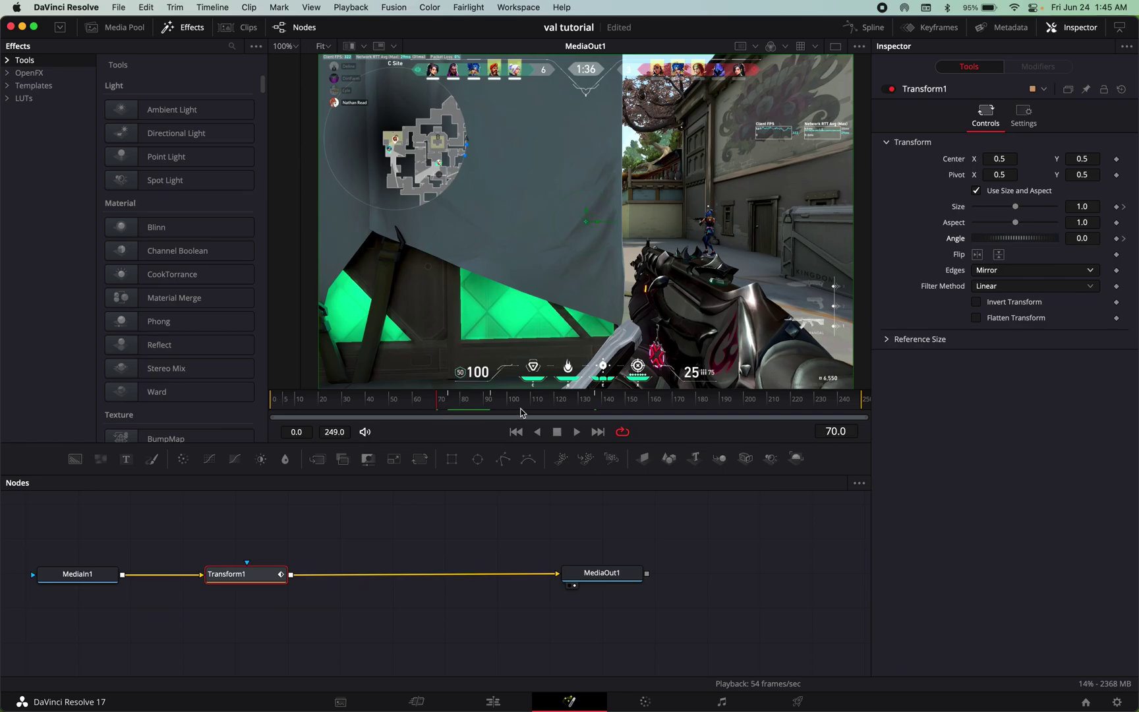
pyautogui.press('space')
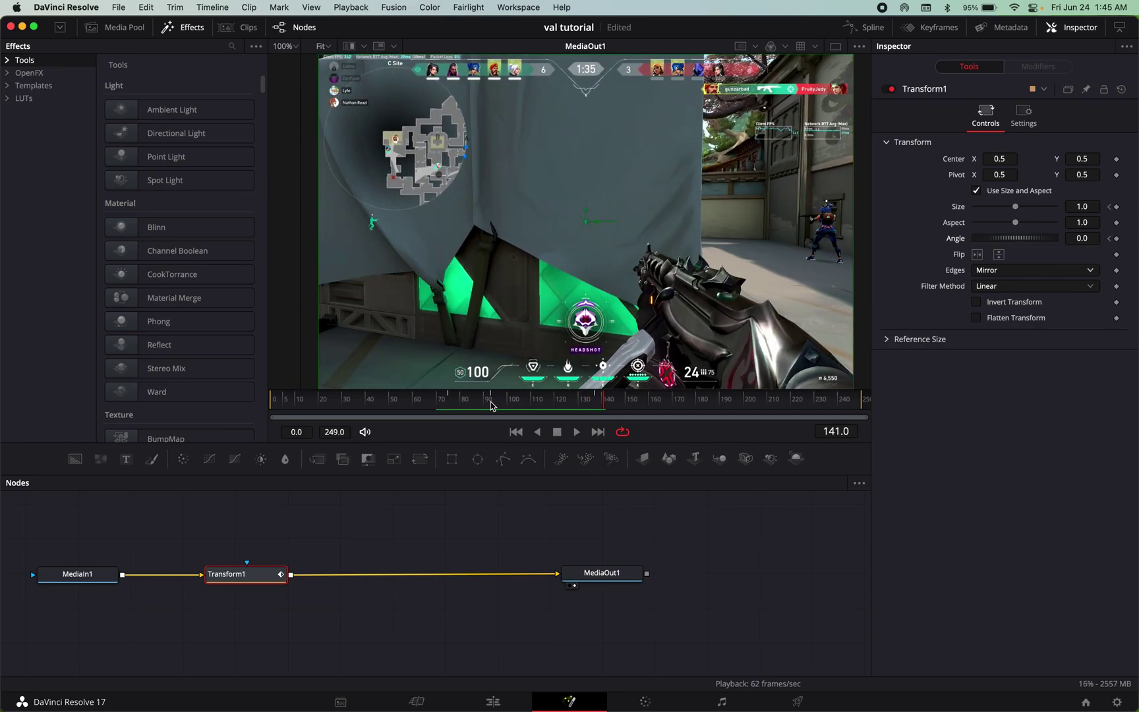
pyautogui.press('space')
# Step: Open the spline editor, display the Transform node's Size and Angle curves, and fit them to the view
pyautogui.click(856, 27)
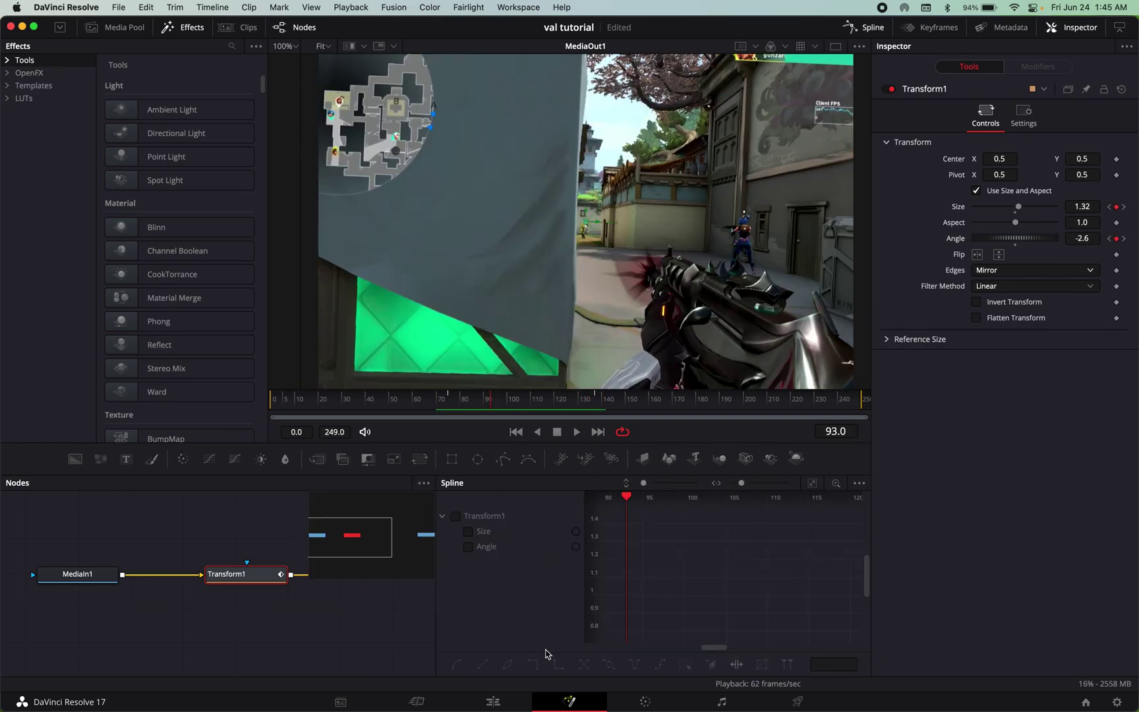
pyautogui.click(469, 533)
pyautogui.click(468, 547)
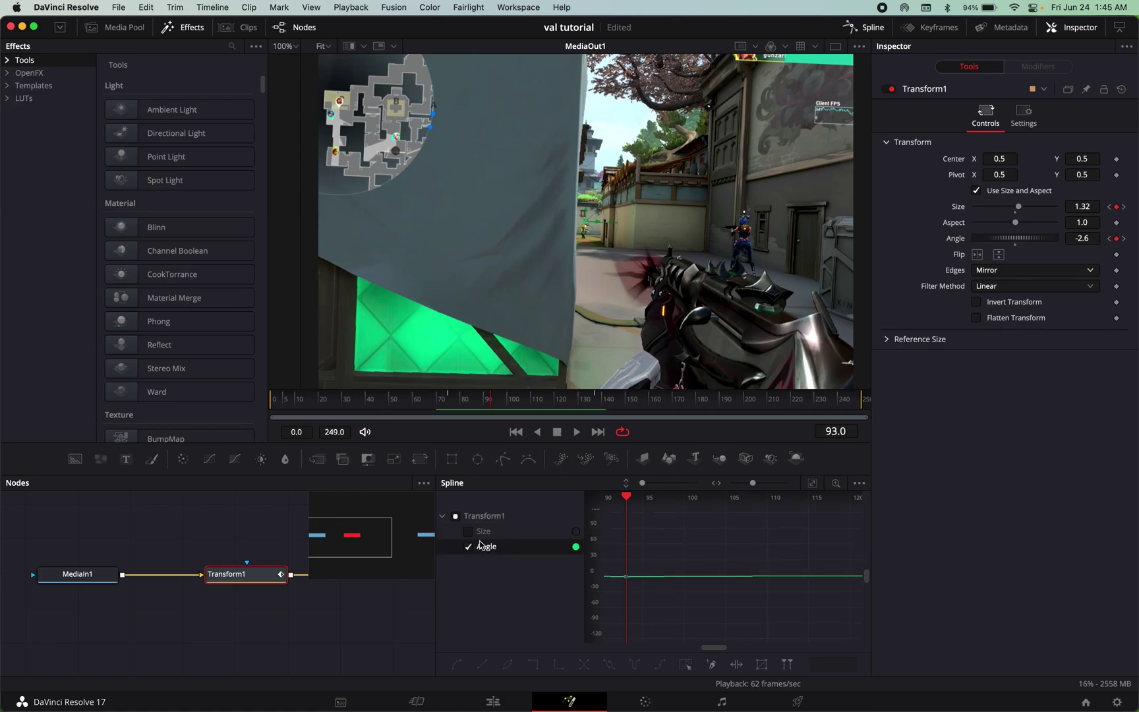
pyautogui.click(468, 532)
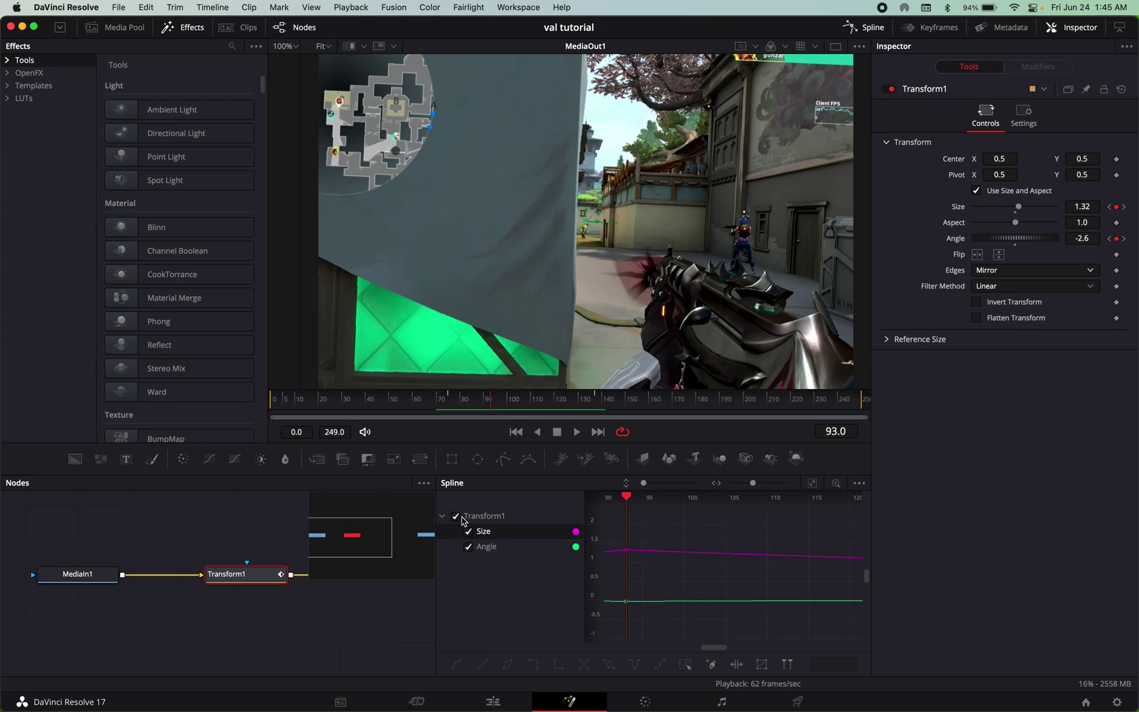
pyautogui.click(812, 483)
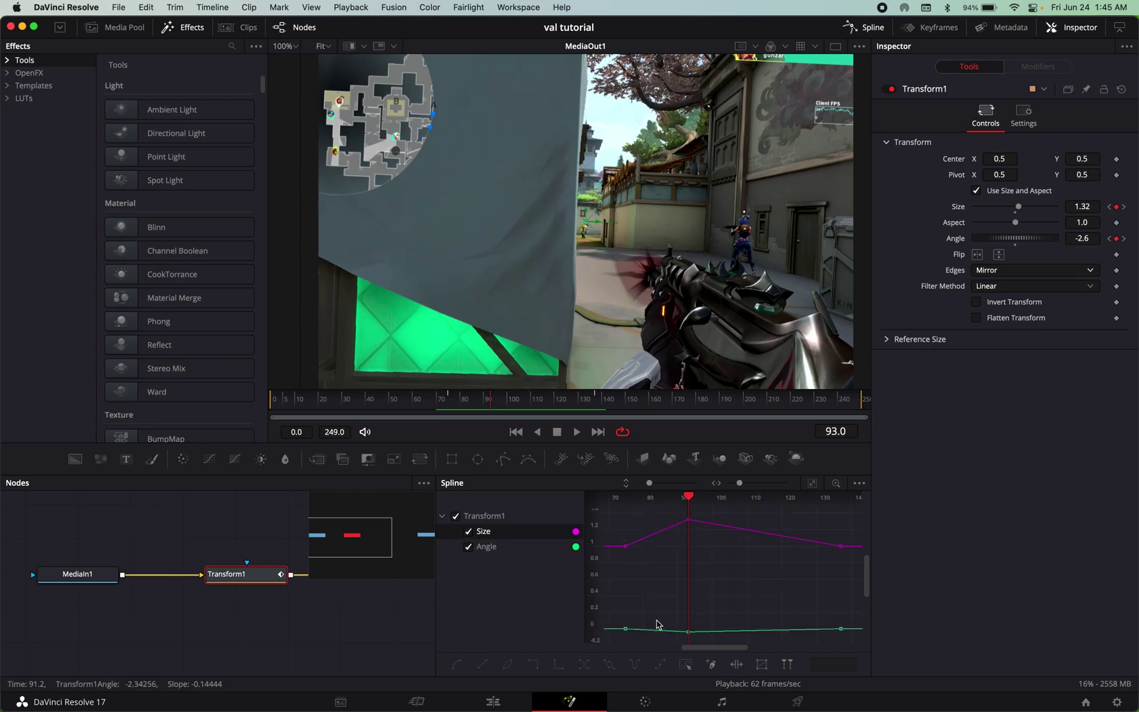
# Step: Bend the Size curve between the frame 75 and frame 93 keyframes so it starts flat and rises steeply to the peak
pyautogui.click(661, 531)
pyautogui.moveTo(643, 539); pyautogui.dragTo(660, 543)
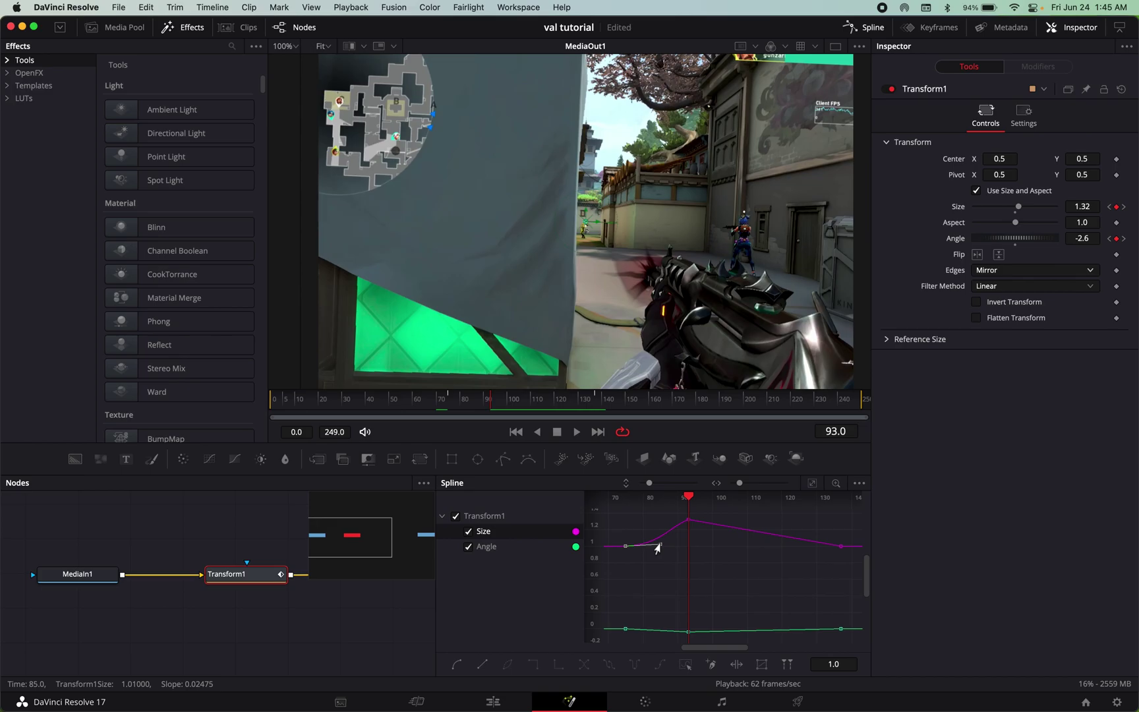
pyautogui.click(687, 521)
pyautogui.moveTo(663, 533); pyautogui.dragTo(681, 546)
pyautogui.click(626, 546)
pyautogui.click(625, 551)
pyautogui.moveTo(660, 544); pyautogui.dragTo(671, 545)
# Step: Bend the Size curve after the frame 93 peak so it drops steeply and flattens out towards the frame 137 keyframe
pyautogui.click(687, 523)
pyautogui.moveTo(732, 528); pyautogui.dragTo(688, 543)
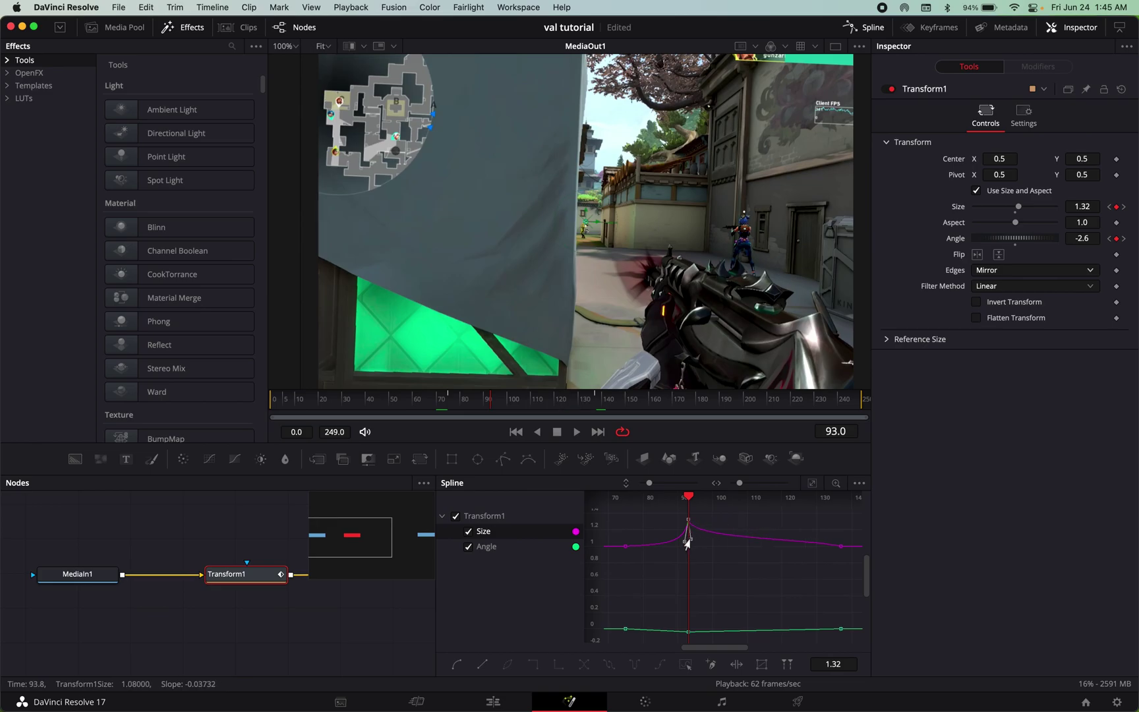
pyautogui.click(839, 546)
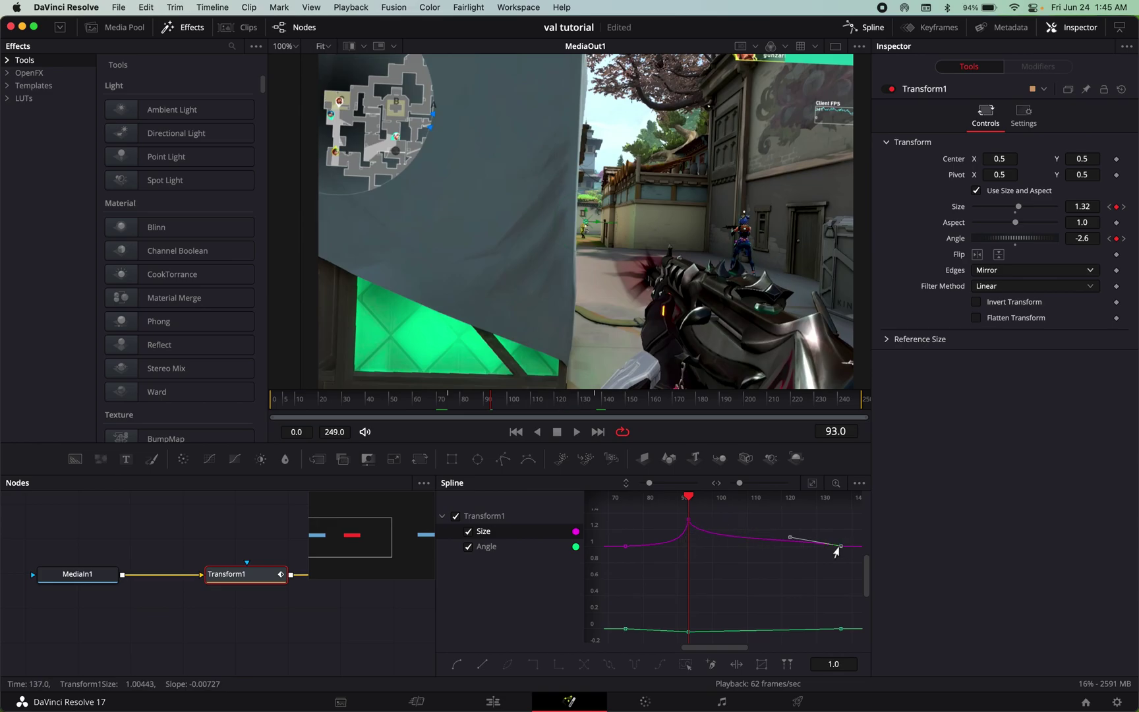
pyautogui.moveTo(791, 538); pyautogui.dragTo(706, 548)
# Step: Hide the Angle curve in the spline editor and fit the Size curve to the view
pyautogui.click(468, 547)
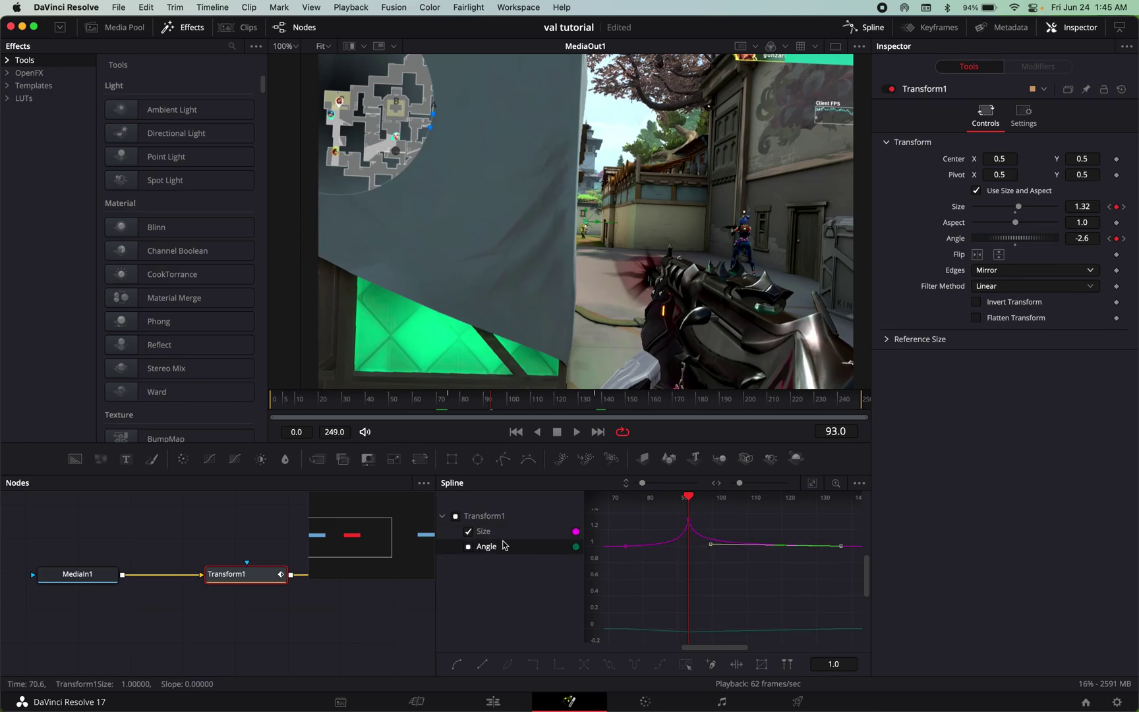
pyautogui.click(812, 483)
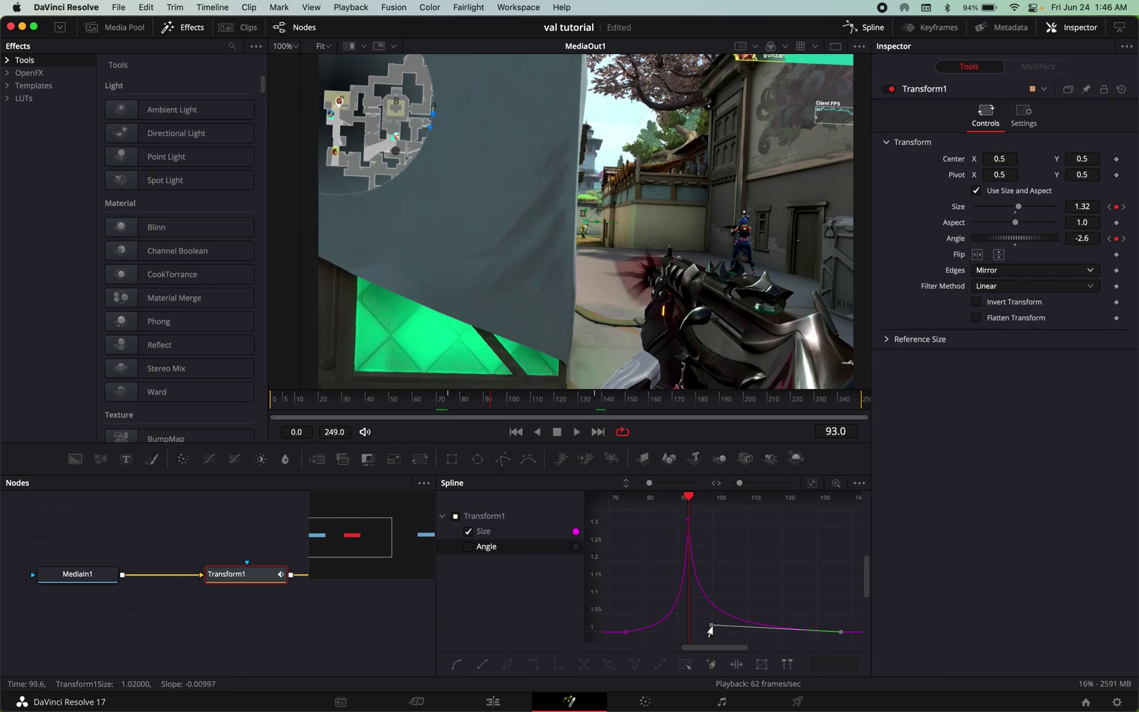
# Step: Flatten the Size curve's approach to its last keyframe and move its first keyframe to about frame 80
pyautogui.moveTo(710, 625); pyautogui.dragTo(706, 632)
pyautogui.moveTo(689, 498); pyautogui.dragTo(607, 504)
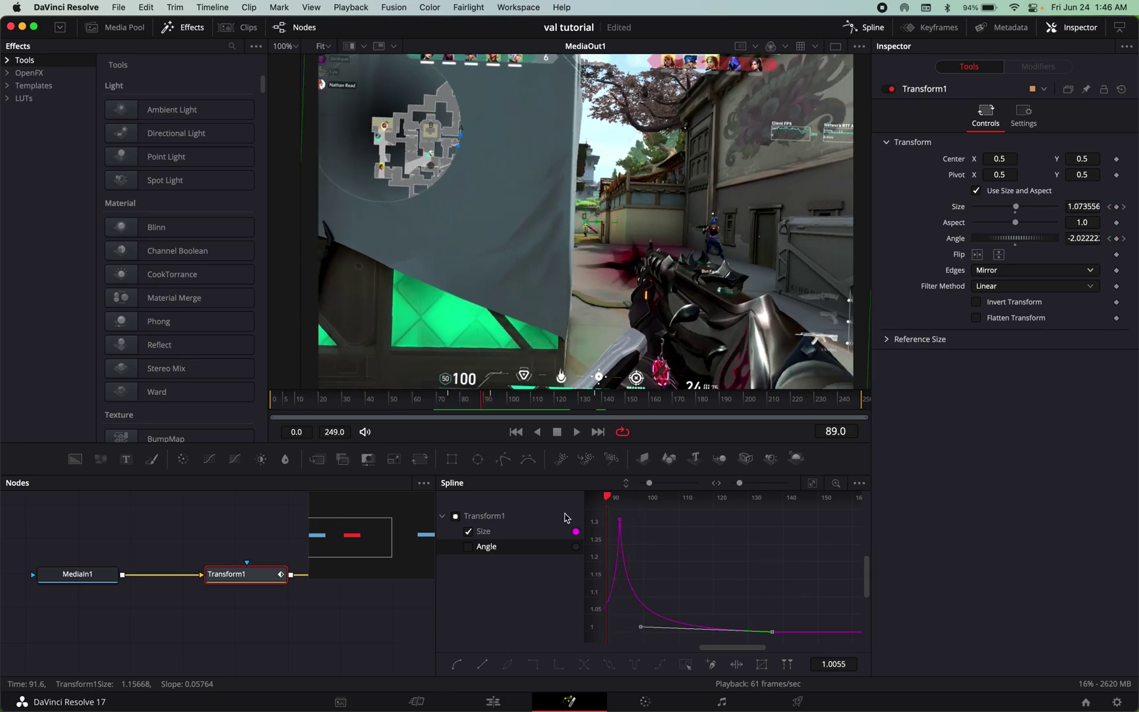
pyautogui.hscroll(-3, 628, 529)
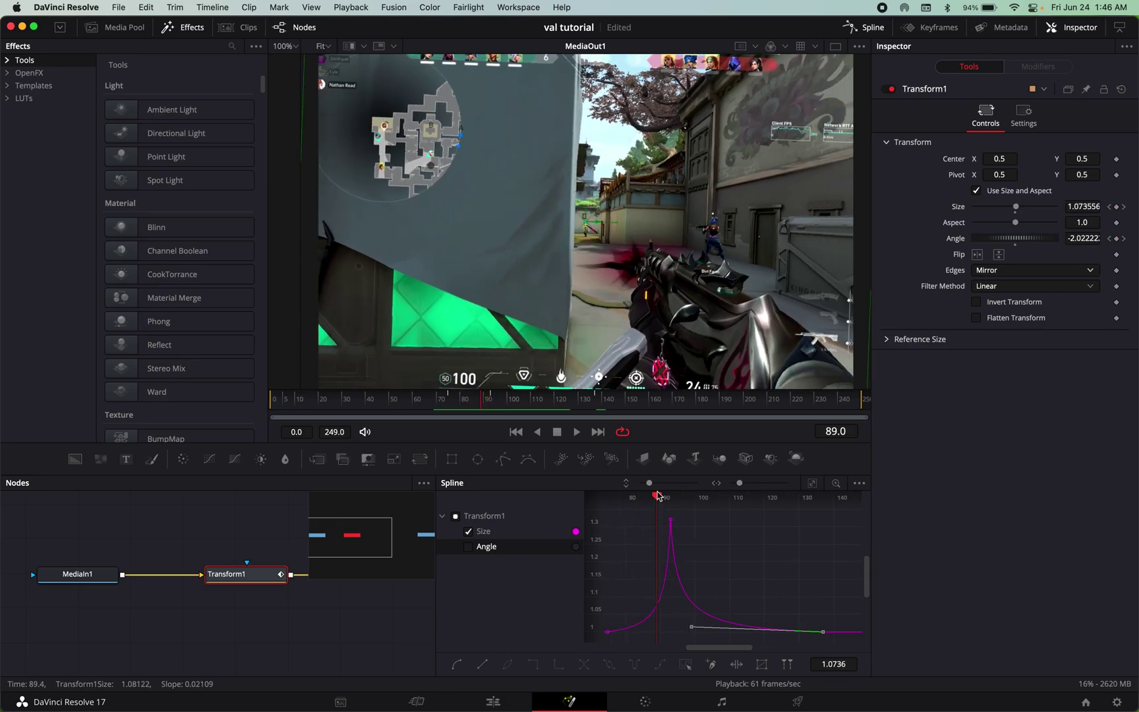
pyautogui.moveTo(657, 495); pyautogui.dragTo(608, 501)
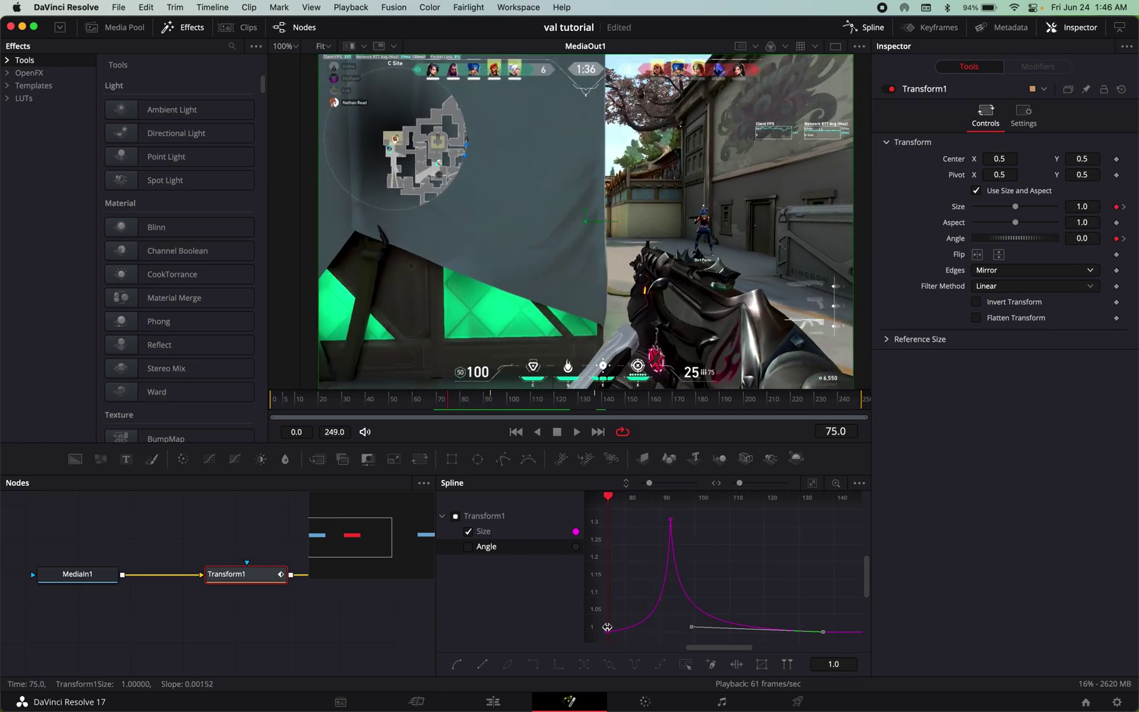
pyautogui.moveTo(605, 635); pyautogui.dragTo(621, 634)
# Step: Display the Angle curve alongside Size and move the first Angle keyframe to about frame 80
pyautogui.click(471, 546)
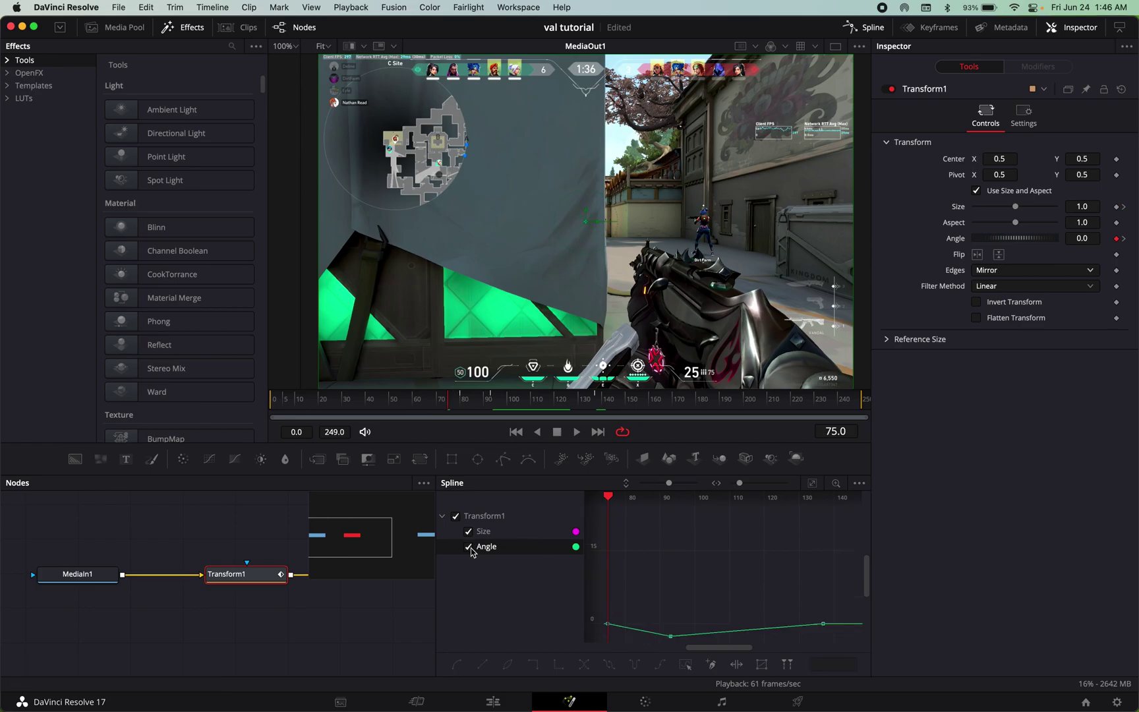
pyautogui.click(812, 482)
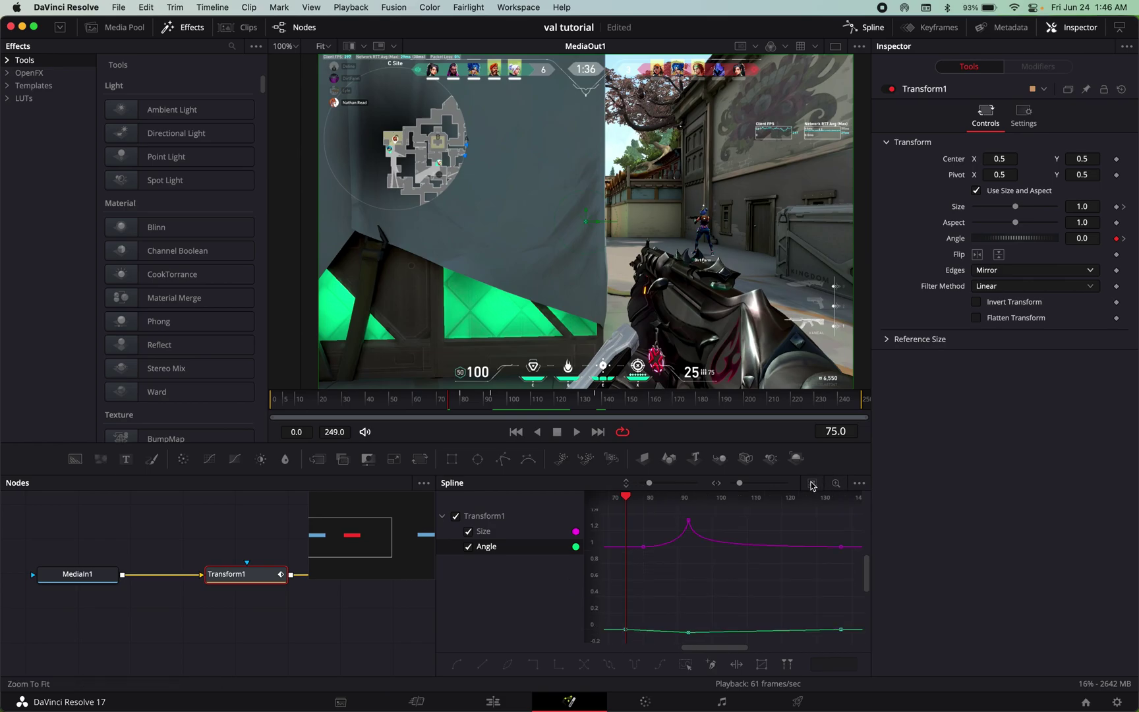
pyautogui.click(622, 630)
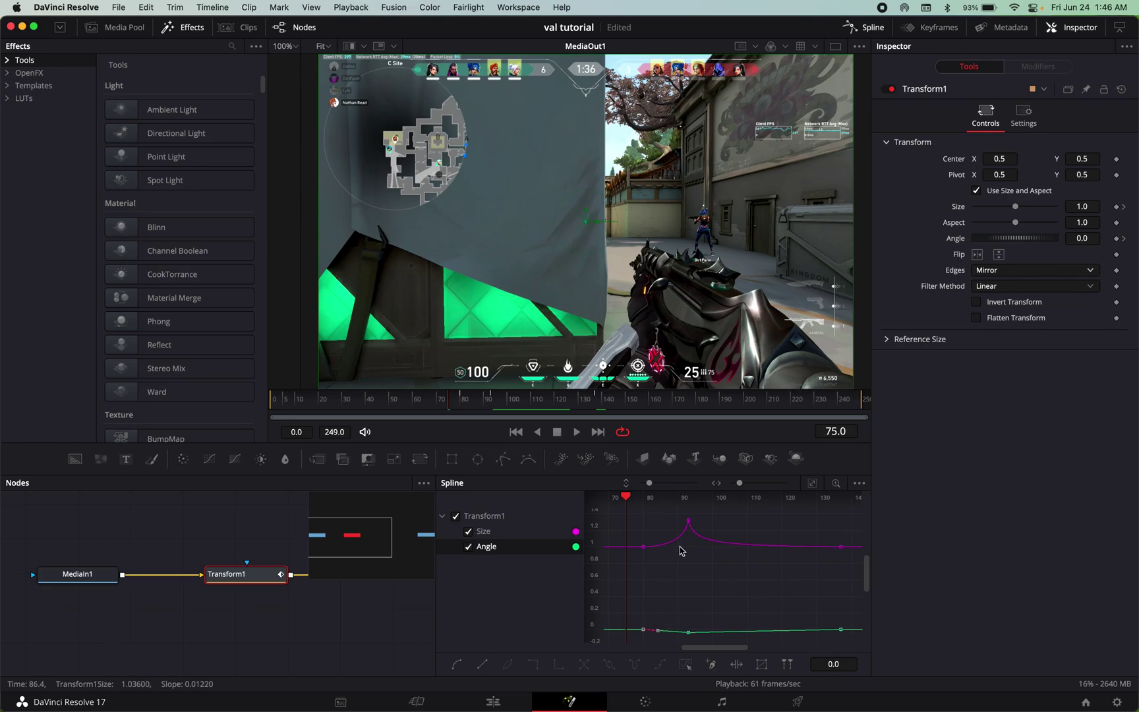
# Step: Isolate the Angle curve and bend its section before frame 93 so it starts flat and plunges steeply into that keyframe
pyautogui.click(468, 531)
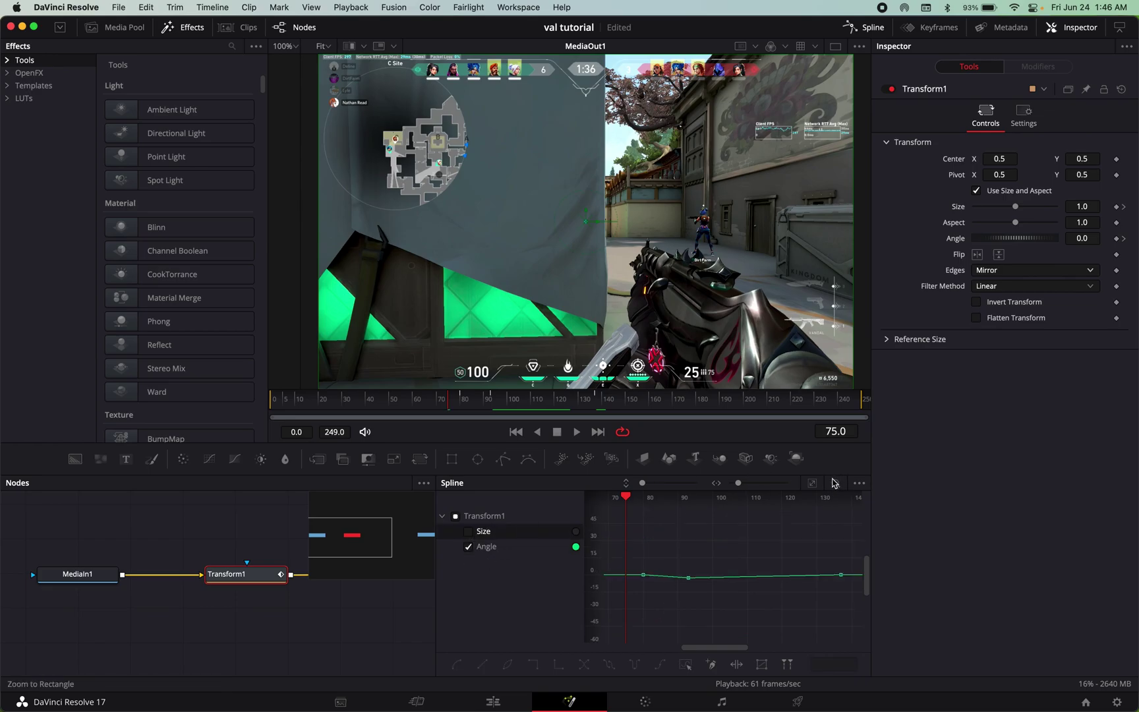
pyautogui.click(812, 482)
pyautogui.click(623, 521)
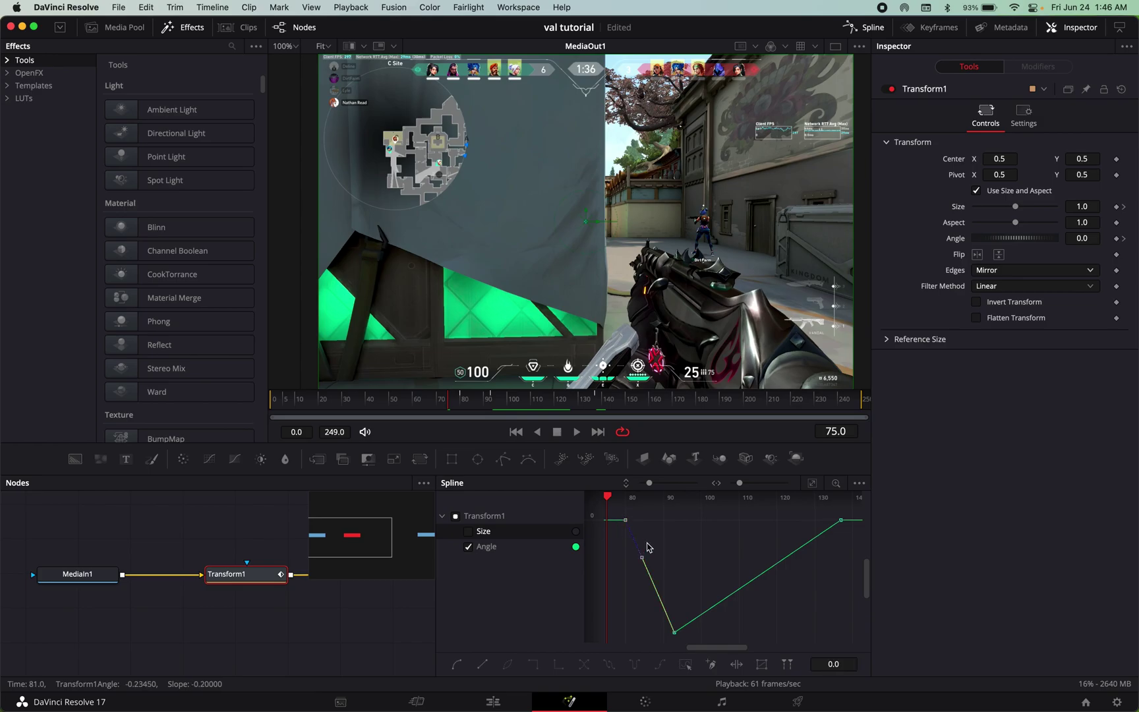
pyautogui.click(642, 557)
pyautogui.moveTo(638, 562); pyautogui.dragTo(653, 527)
pyautogui.click(672, 633)
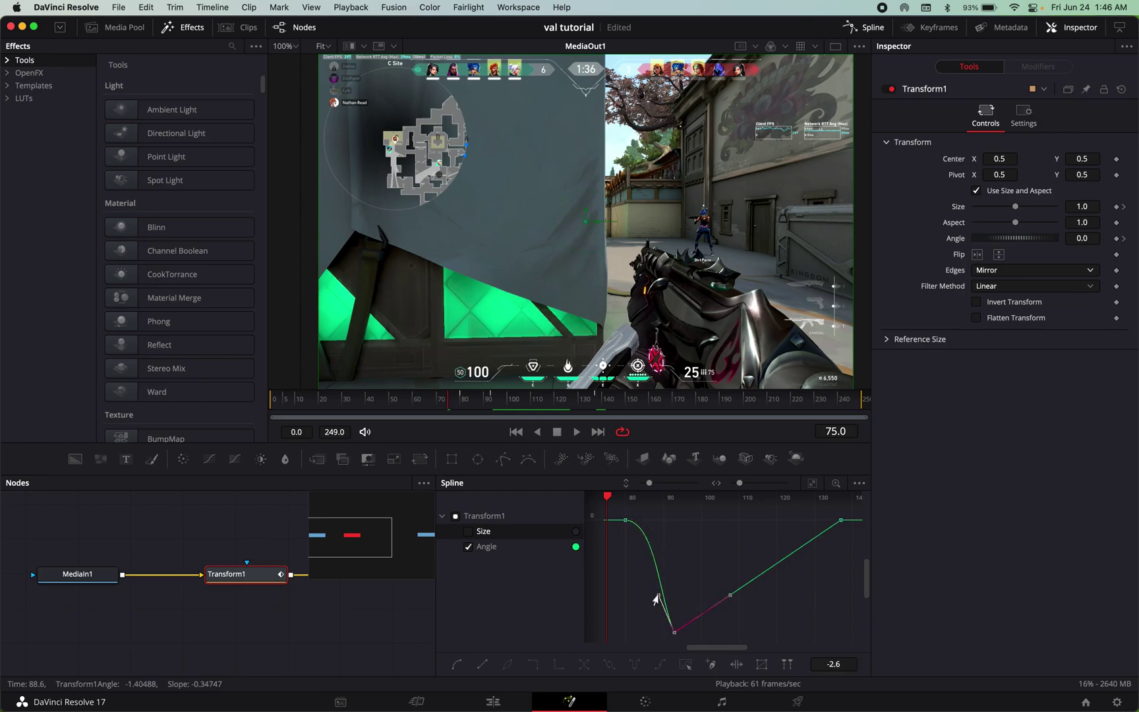
pyautogui.moveTo(653, 599)
pyautogui.mouseDown()
pyautogui.moveTo(656, 586)
pyautogui.moveTo(653, 622)
pyautogui.mouseUp()
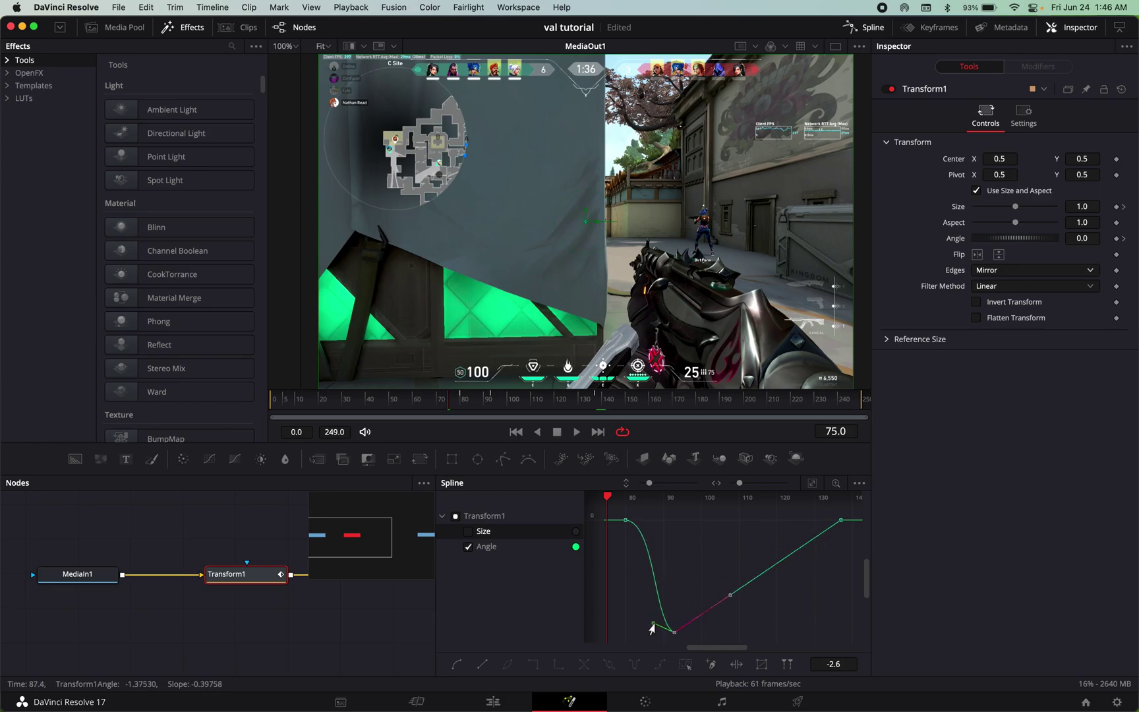
pyautogui.moveTo(649, 628); pyautogui.dragTo(668, 545)
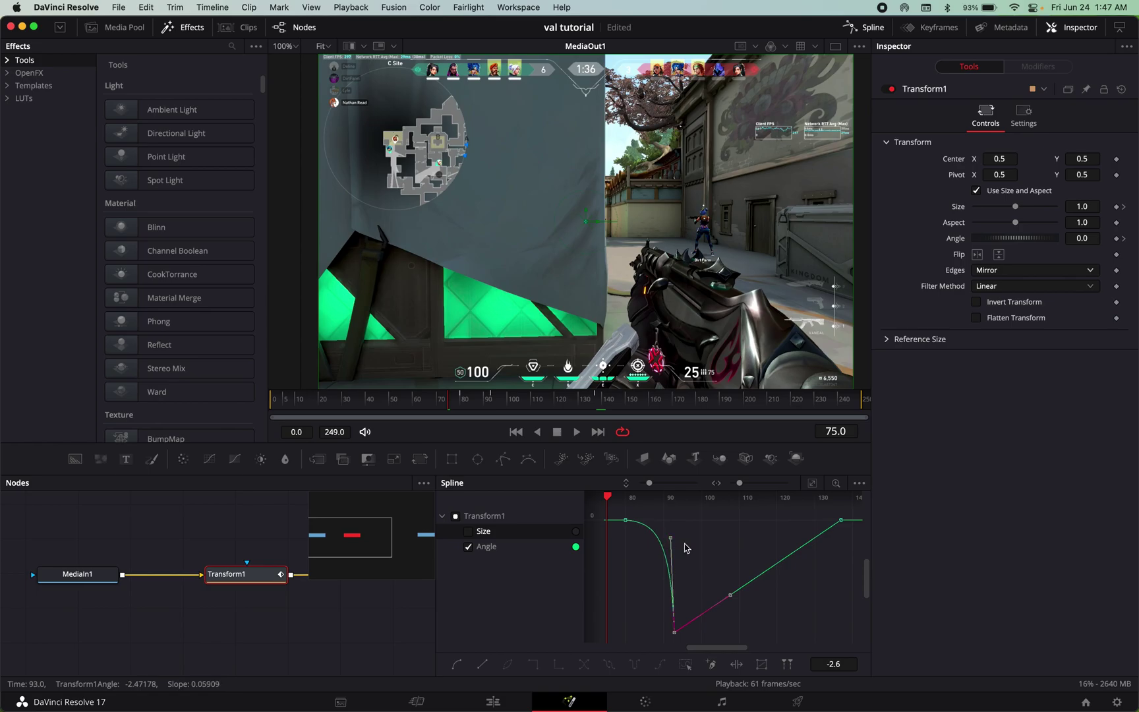
# Step: Bend the Angle curve after frame 93 so it rises steeply and flattens out towards its last keyframe
pyautogui.moveTo(730, 594); pyautogui.dragTo(677, 532)
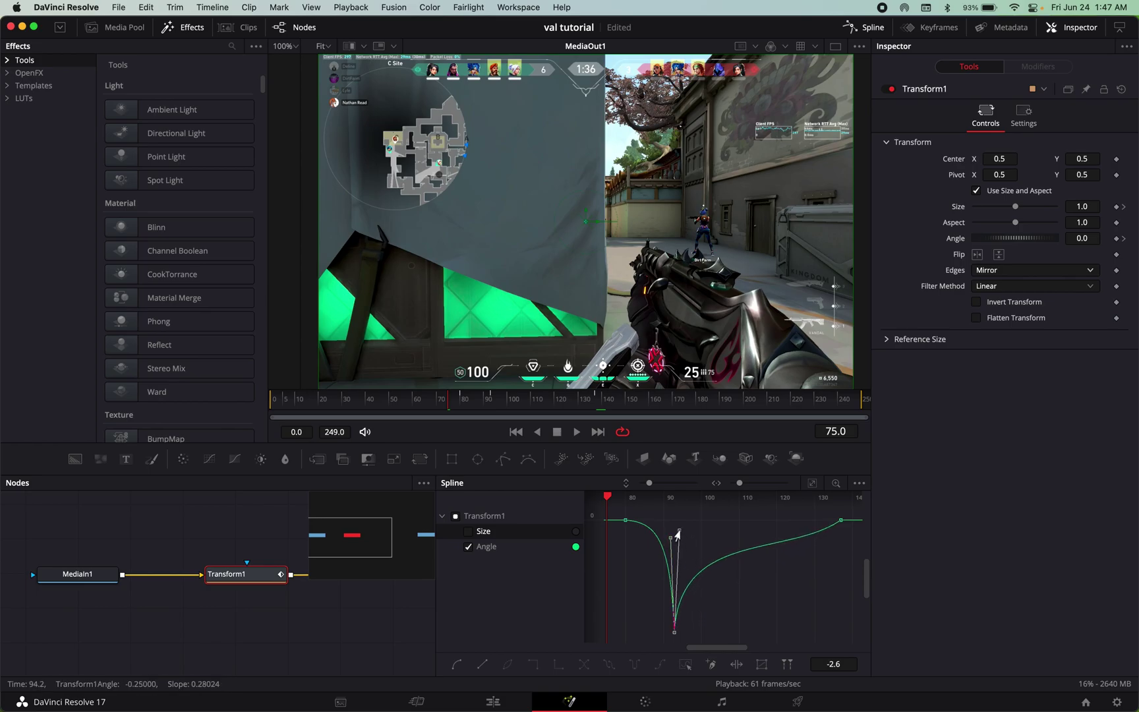
pyautogui.click(838, 522)
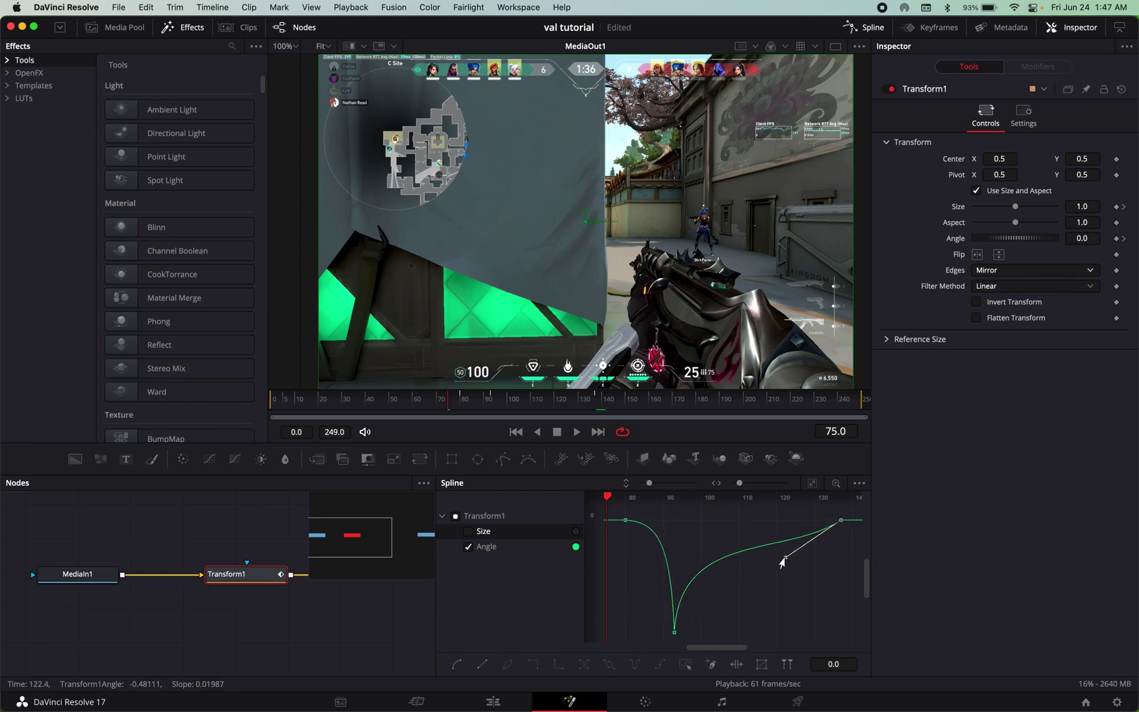
pyautogui.moveTo(782, 561); pyautogui.dragTo(711, 526)
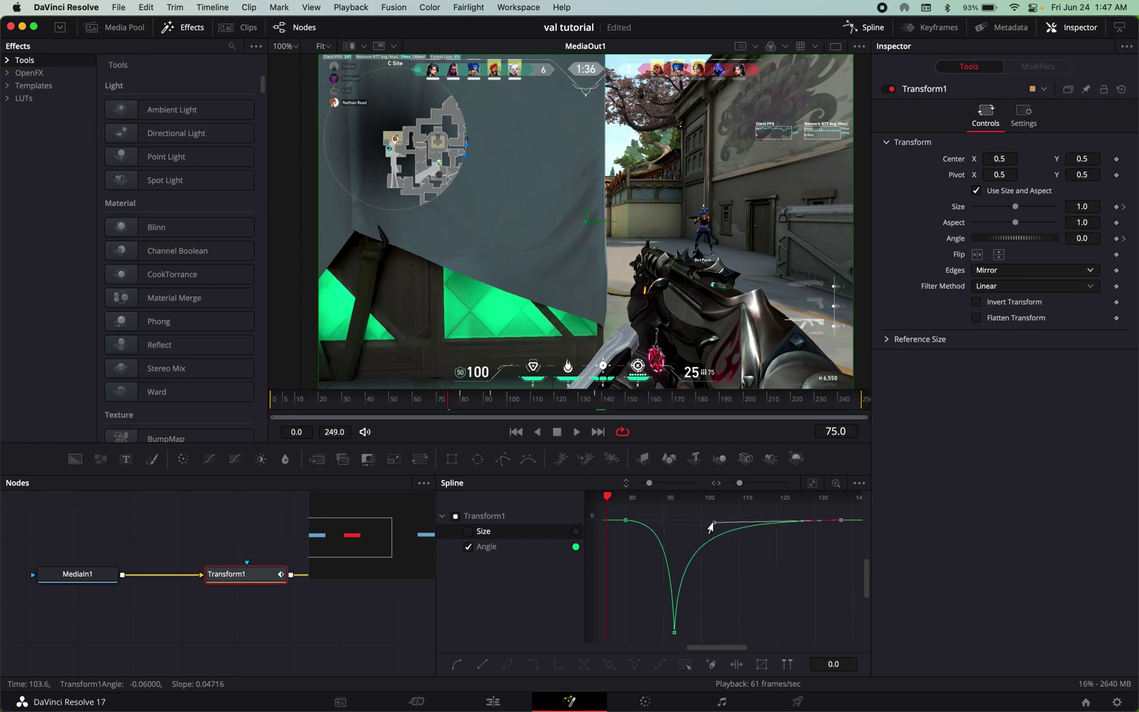
# Step: Preview the animation and move the first Angle keyframe to about frame 88 to shorten the tilt's lead-in
pyautogui.press('space')
pyautogui.press('space')
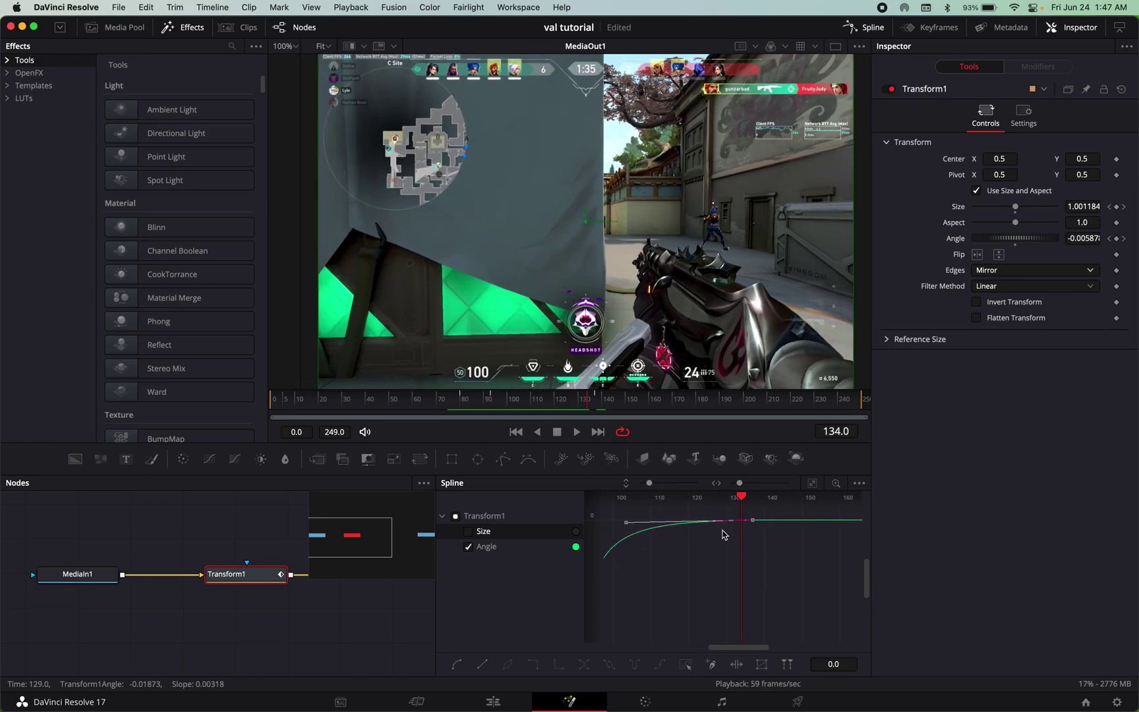
pyautogui.moveTo(744, 496); pyautogui.dragTo(689, 499)
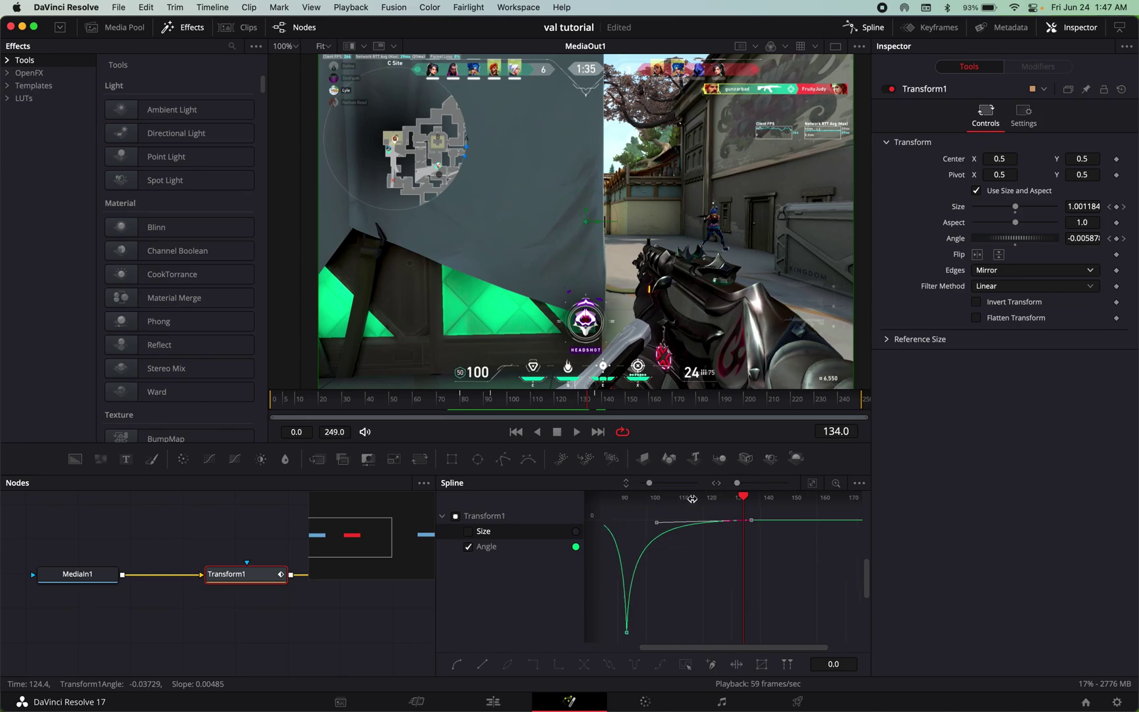
pyautogui.hscroll(-3, 703, 535)
pyautogui.moveTo(790, 496); pyautogui.dragTo(655, 514)
pyautogui.scroll(-3, 655, 515)
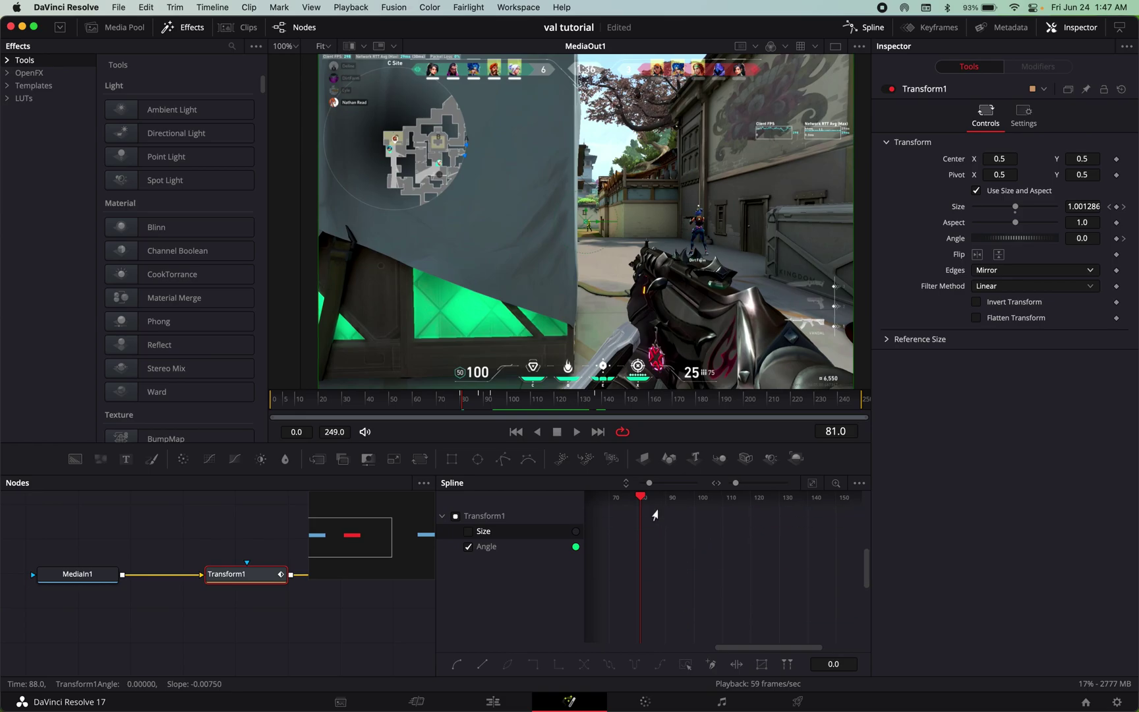
pyautogui.click(814, 486)
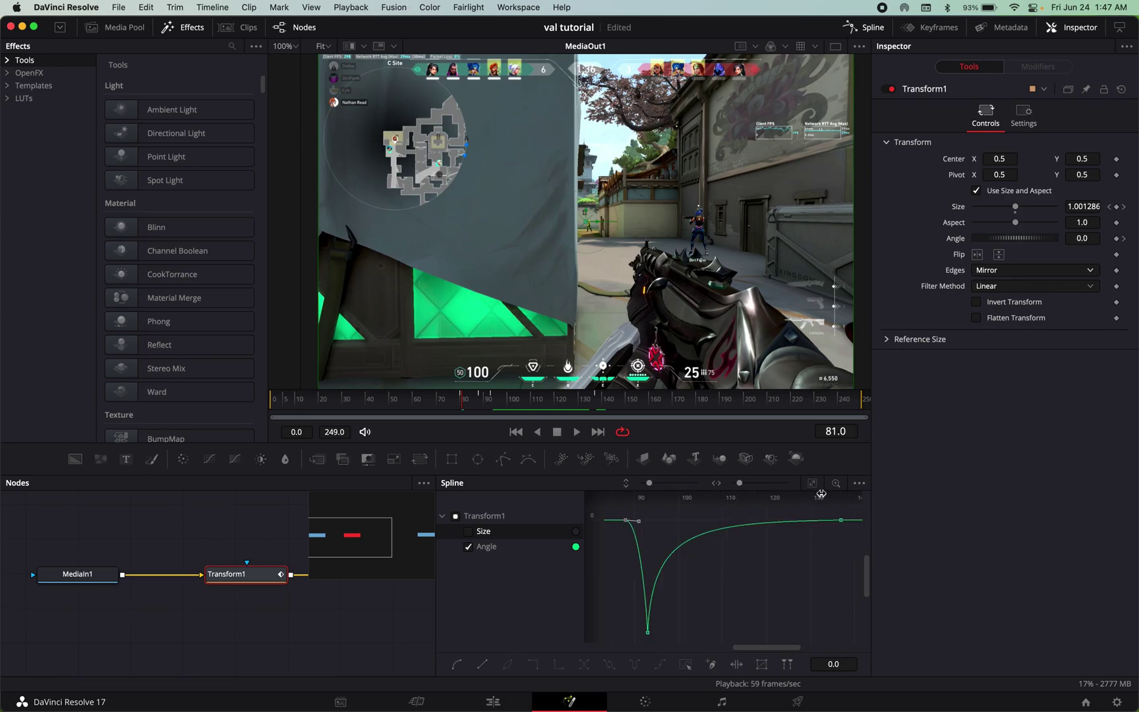
# Step: Display both curves, move the first Size keyframe to about frame 87, and the last Size and Angle keyframes to about frames 124 and 126
pyautogui.click(468, 531)
pyautogui.click(469, 546)
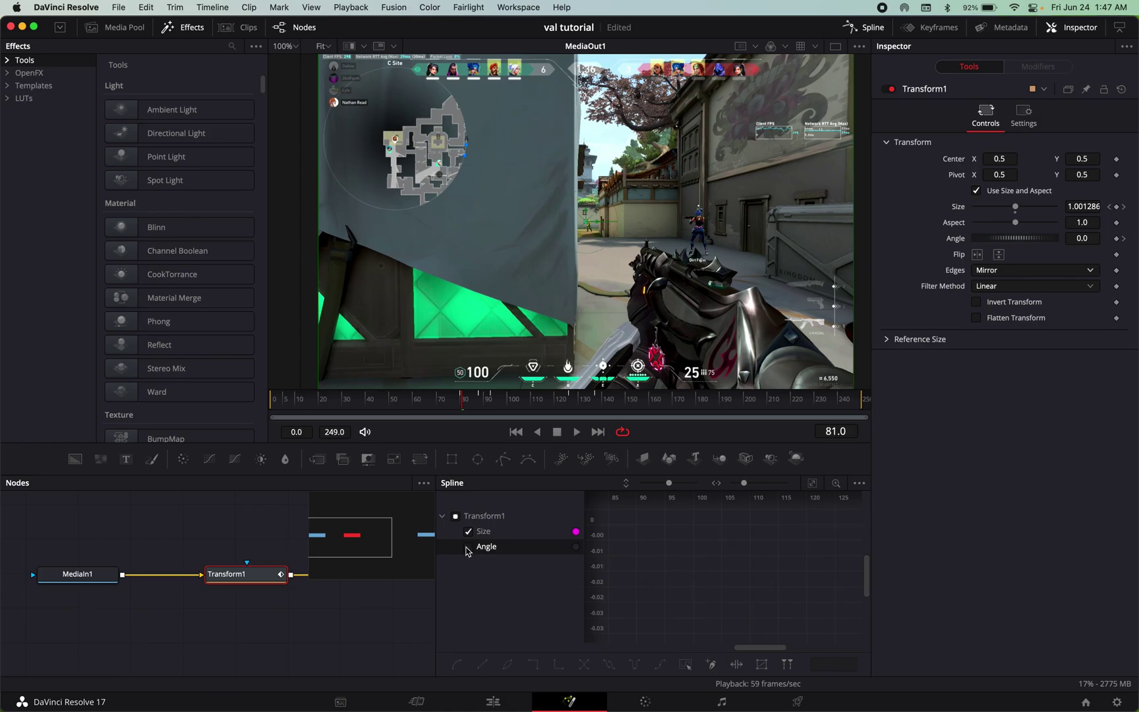
pyautogui.click(479, 548)
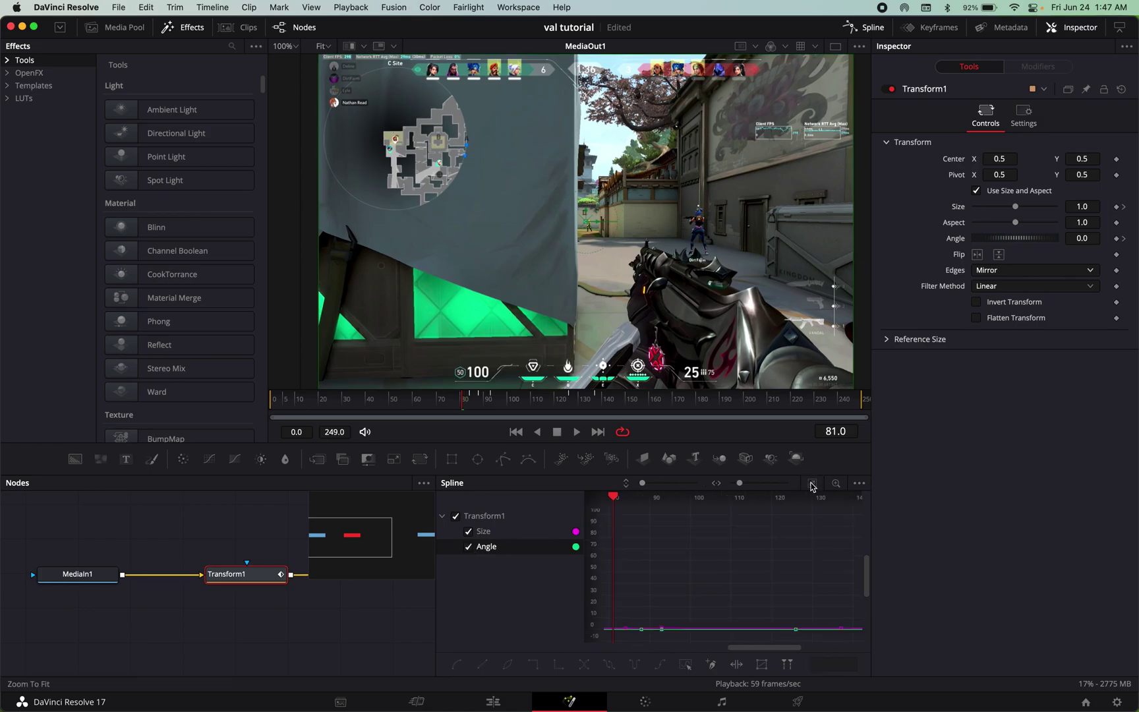
pyautogui.moveTo(636, 552); pyautogui.dragTo(788, 551)
# Step: Play back the retimed zoom-and-tilt animation, then the clip from its start through the kill shot
pyautogui.press('space')
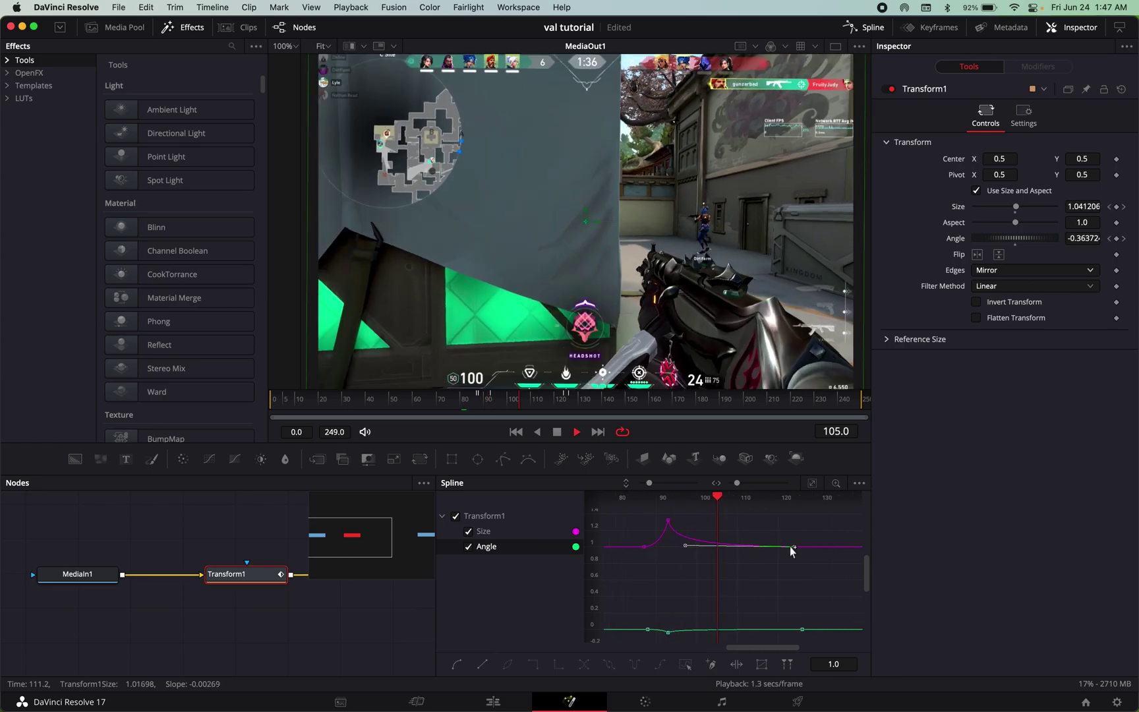
pyautogui.press('space')
pyautogui.click(815, 485)
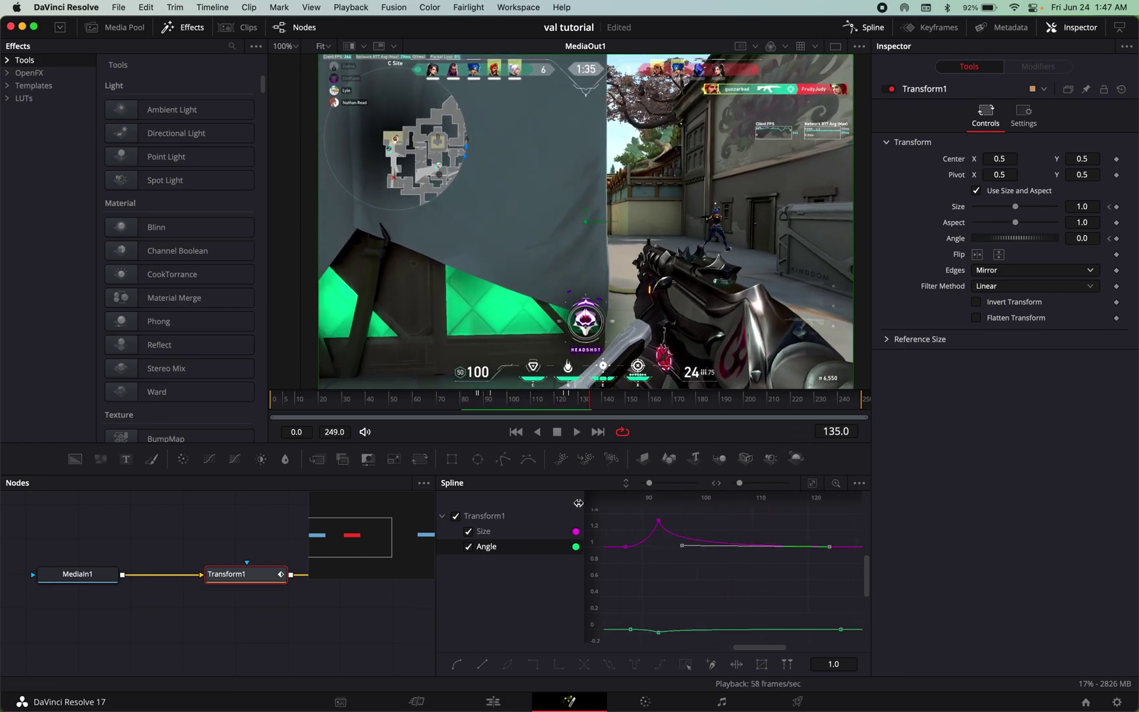
pyautogui.click(514, 435)
pyautogui.press('space')
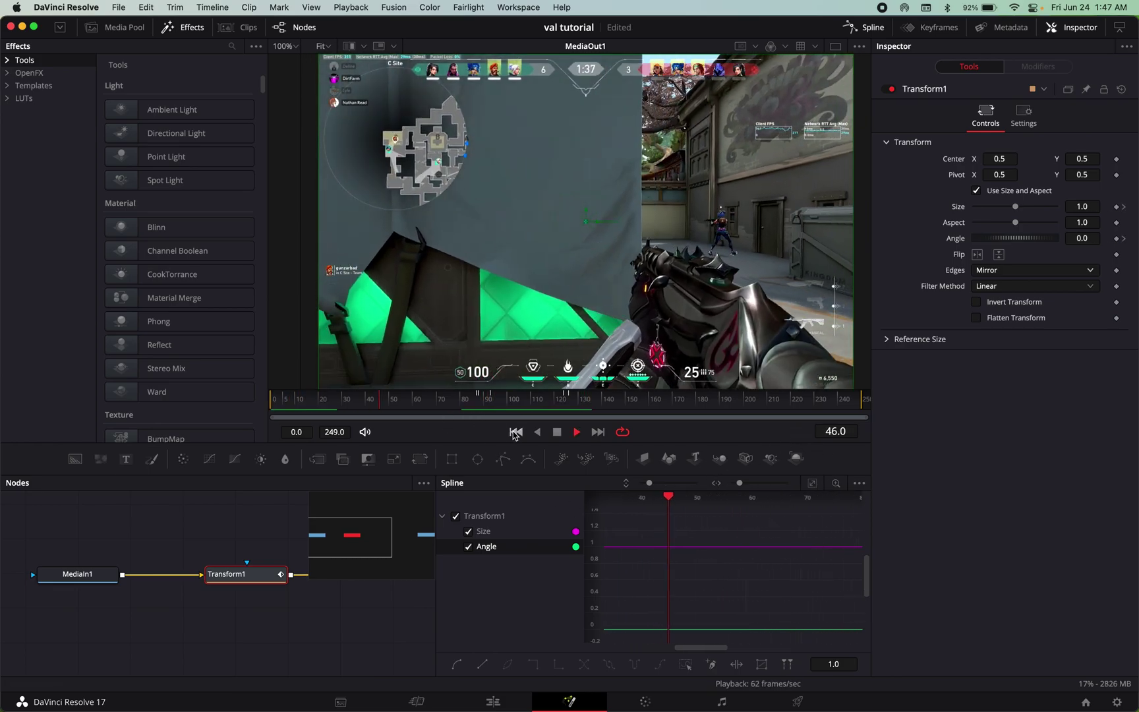
pyautogui.press('space')
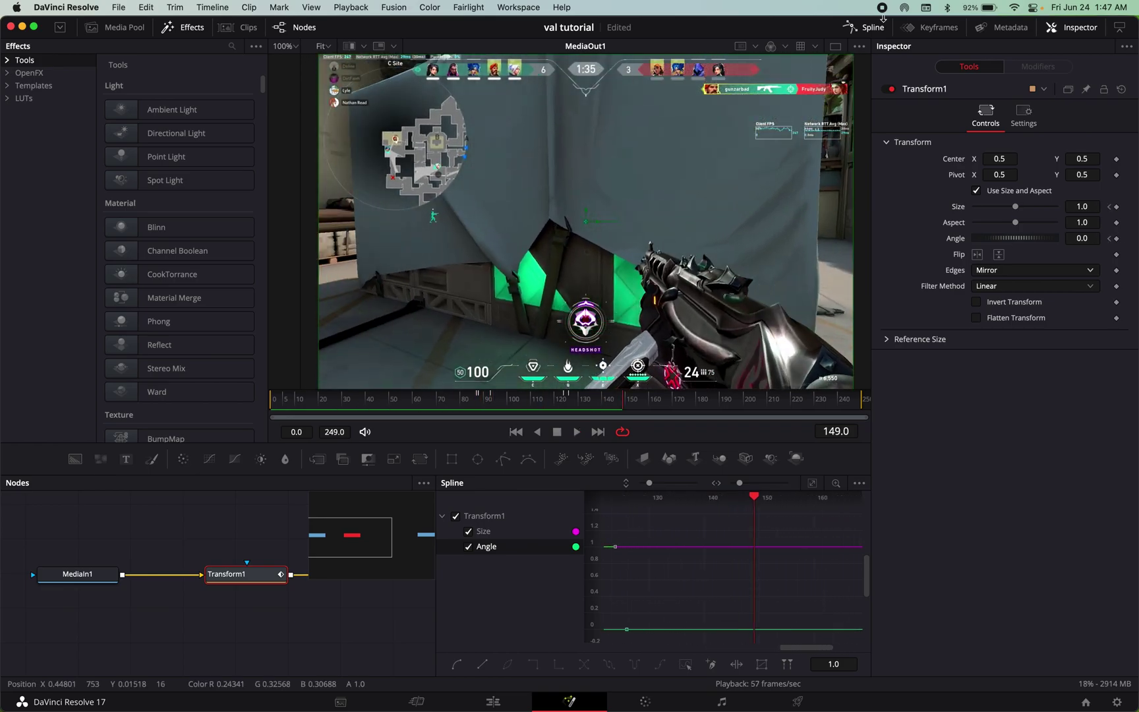
# Step: Close the spline editor and replay the kill shot from about frame 72
pyautogui.click(864, 27)
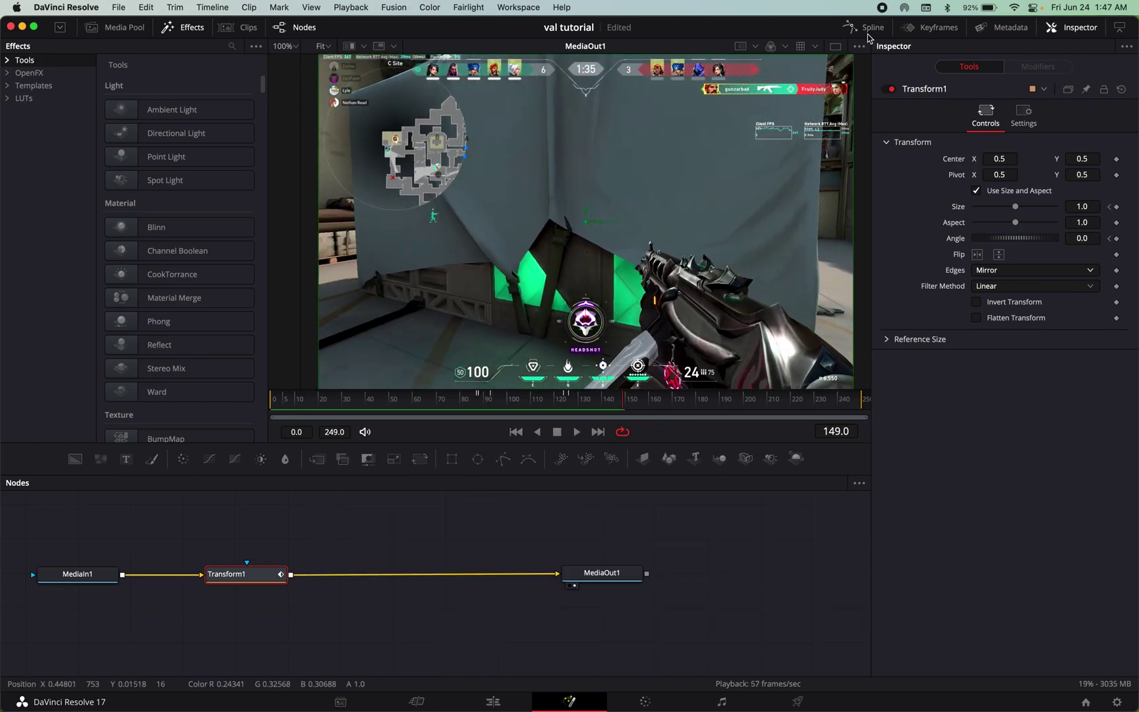
pyautogui.click(450, 398)
pyautogui.press('space')
pyautogui.click(444, 399)
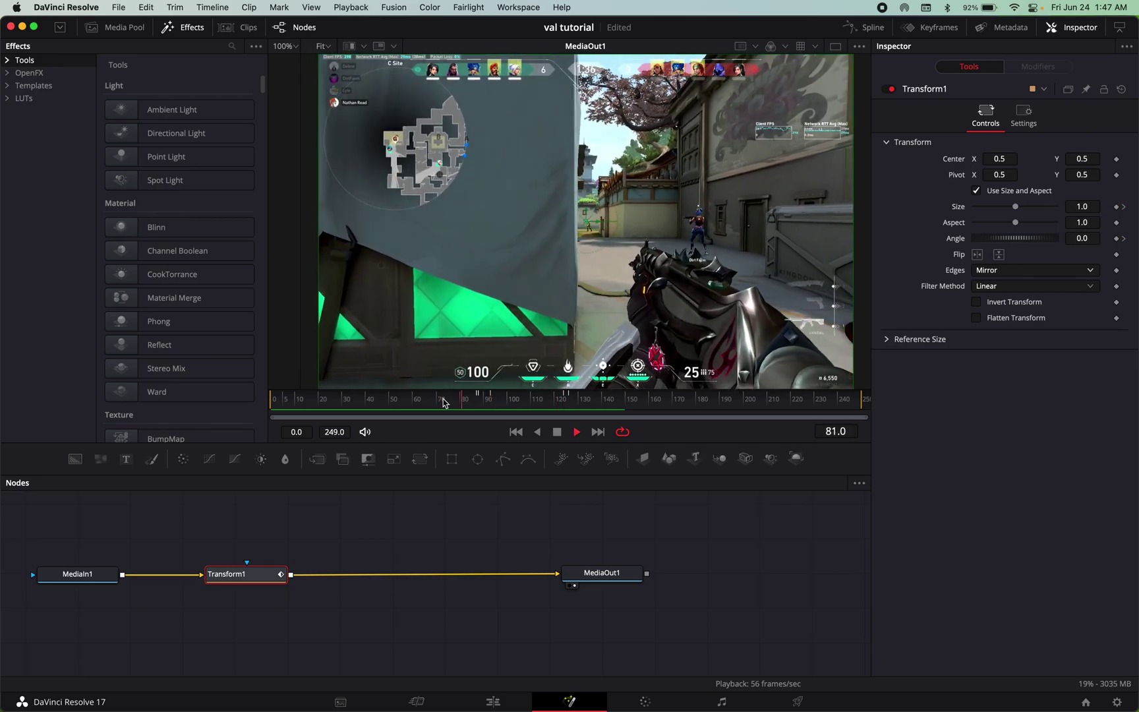
pyautogui.click(444, 398)
pyautogui.press('space')
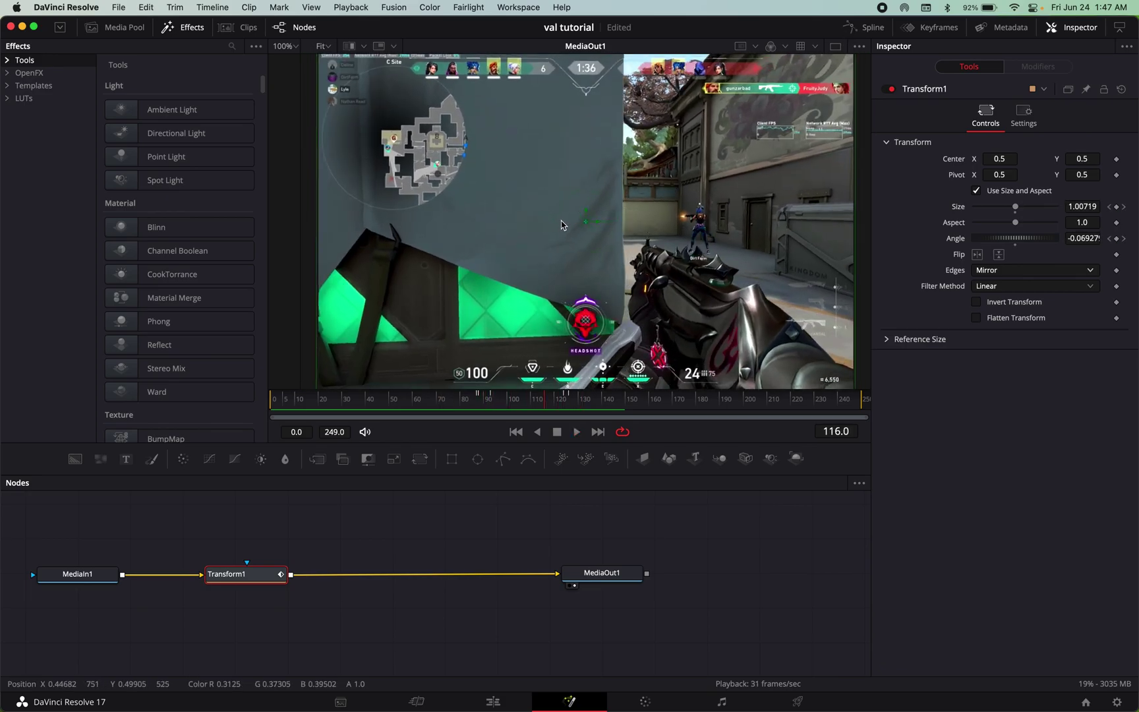
# Step: Go to the peak zoom at frame 93 and add a Color Corrector node directly after Transform1
pyautogui.click(472, 399)
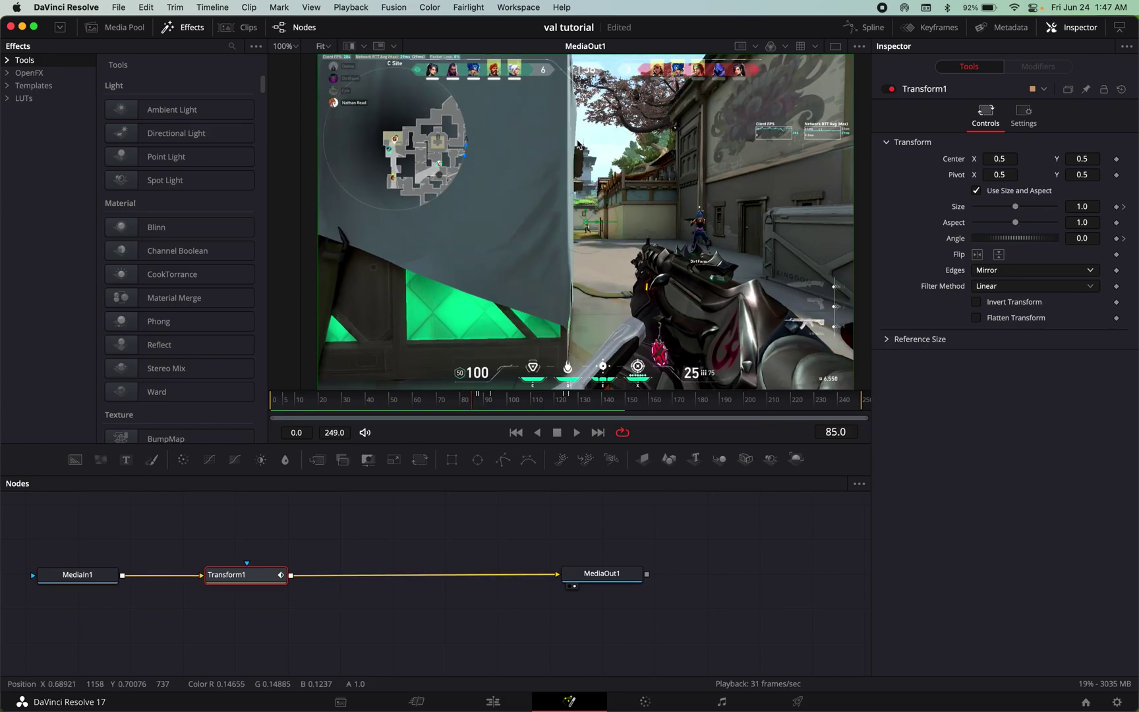
pyautogui.click(491, 408)
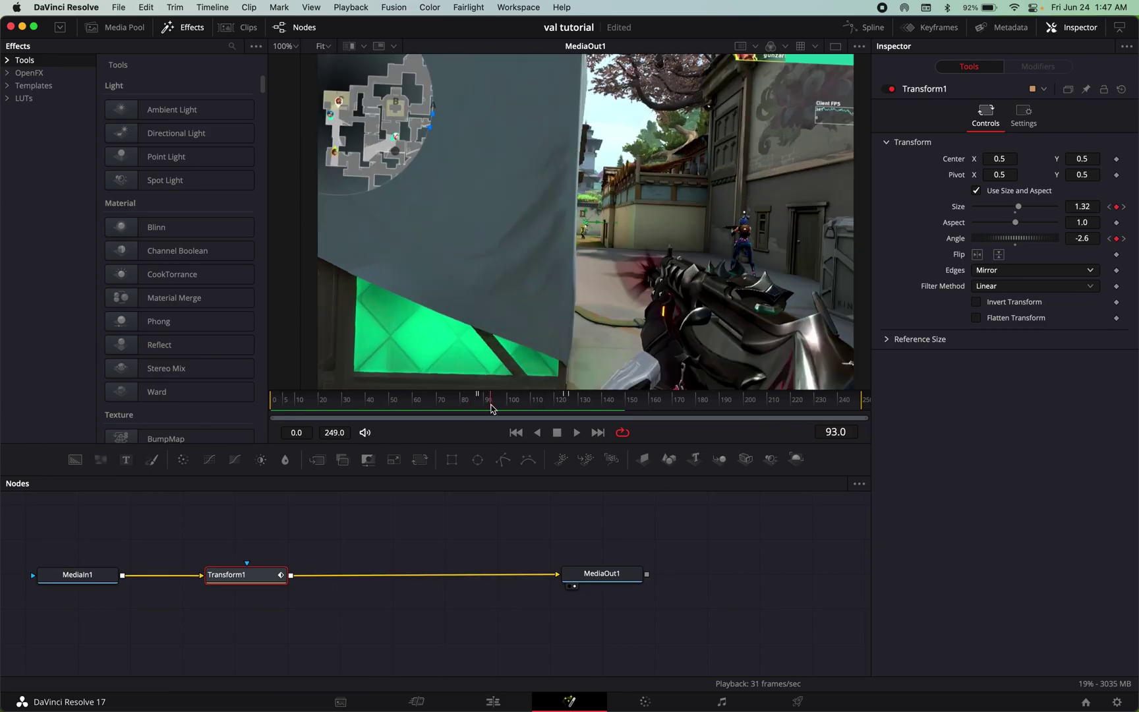
pyautogui.click(226, 576)
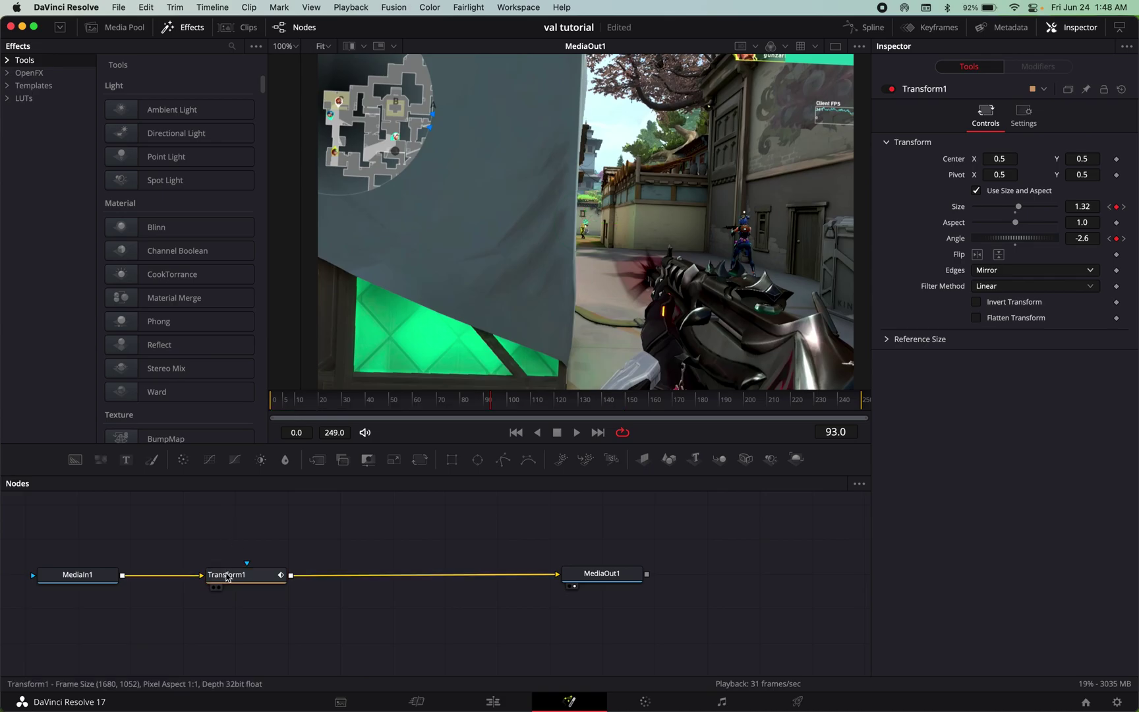
pyautogui.click(183, 459)
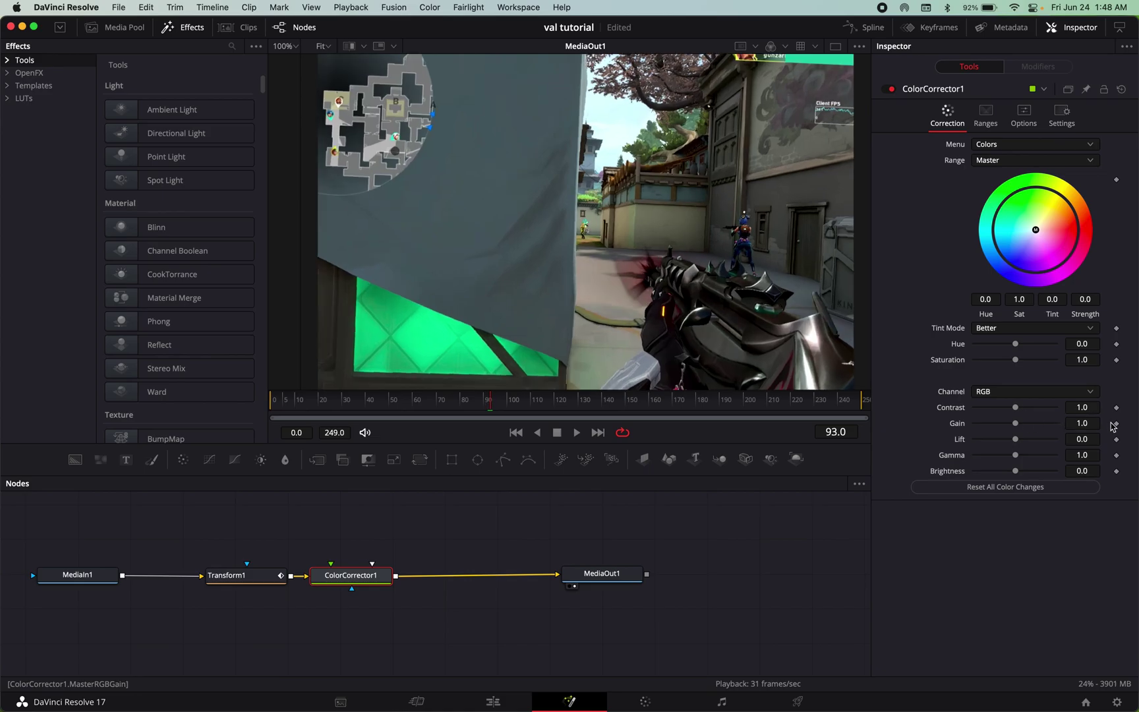
# Step: Keyframe the color corrector's Gain at 1.0 on frame 92, 1.63 on frame 93 and 1.0 on frame 130
pyautogui.press('Left')
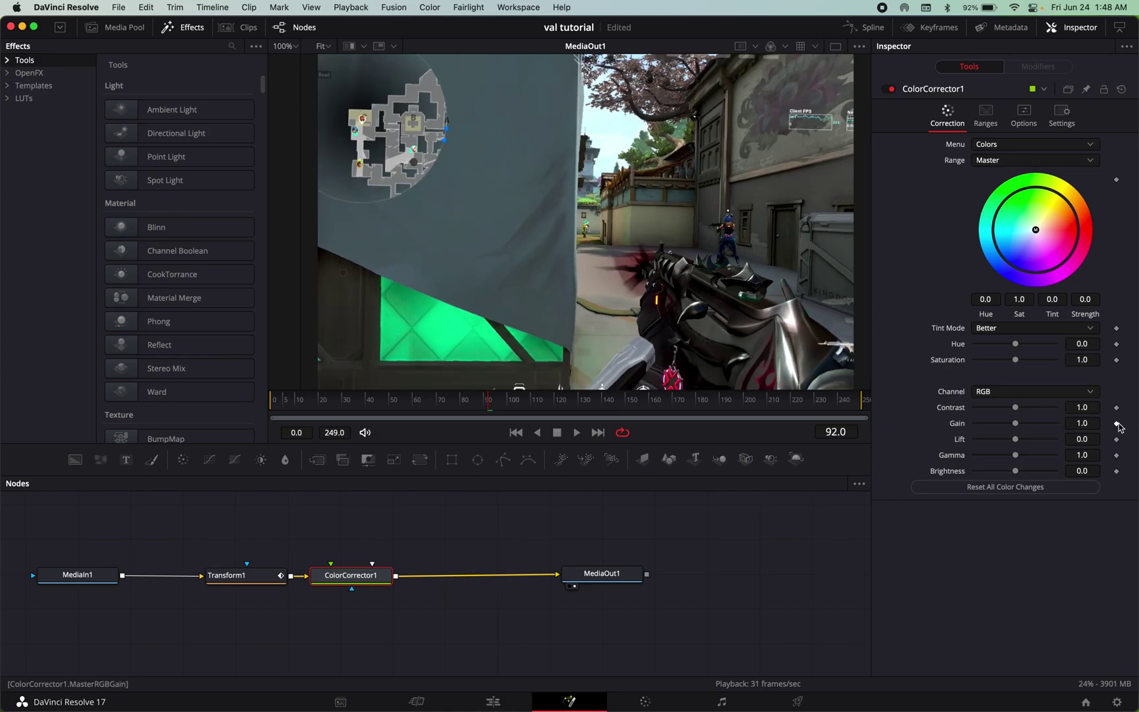
pyautogui.click(1116, 424)
pyautogui.press('Right')
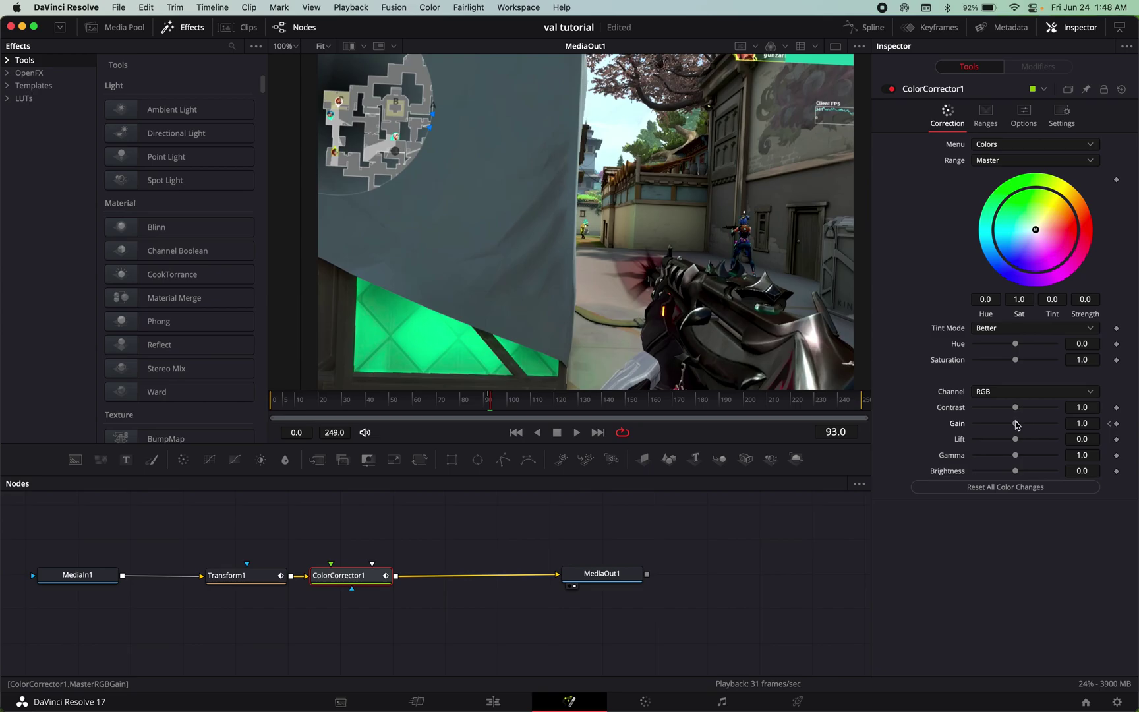
pyautogui.moveTo(1015, 425); pyautogui.dragTo(1023, 428)
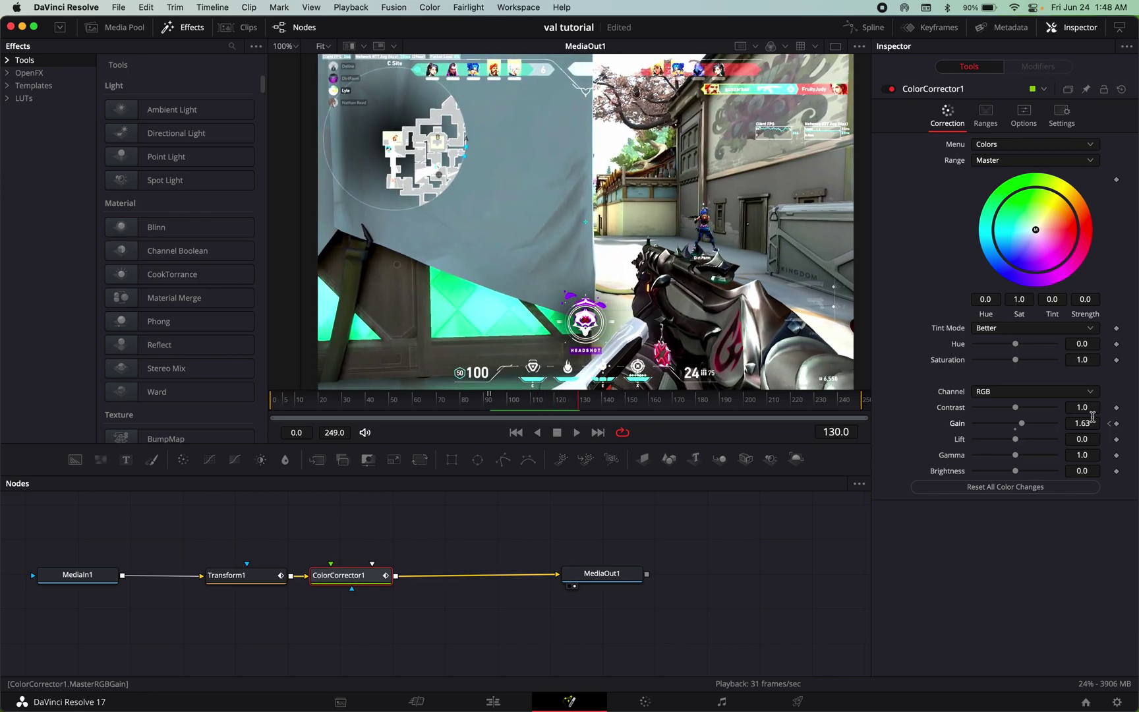
pyautogui.click(1015, 428)
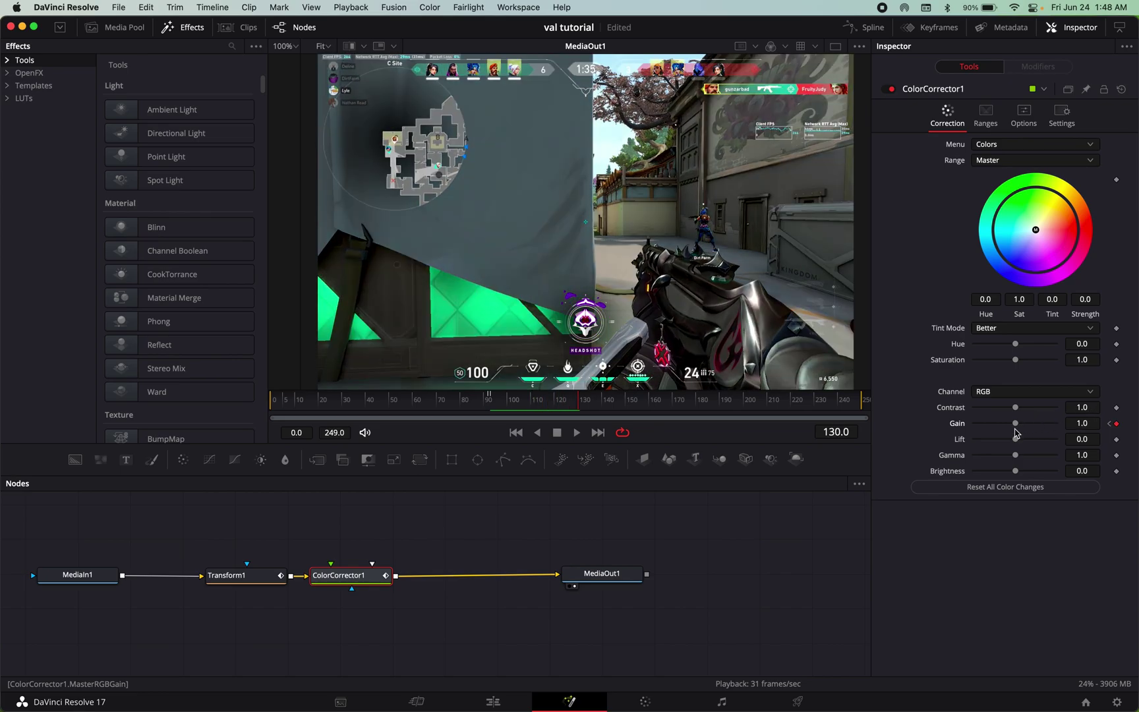
# Step: Show only the color corrector's Gain spline and bend its fall from frame 93 to frame 130 into a fast-then-slow curve
pyautogui.click(880, 31)
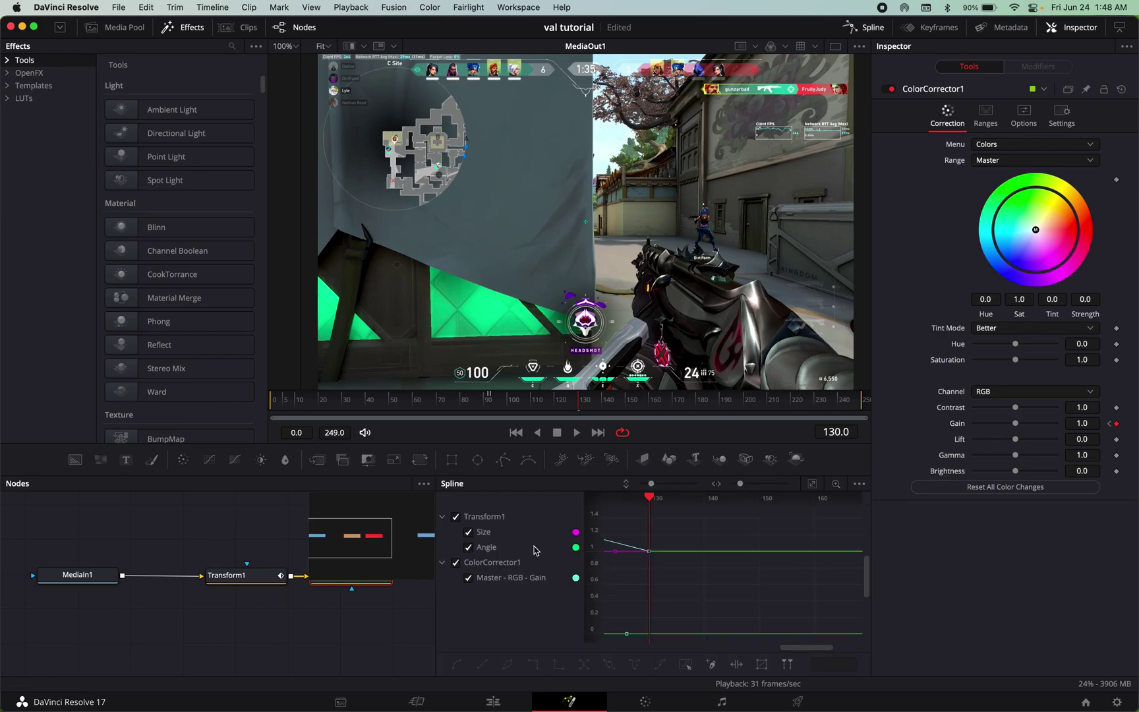
pyautogui.click(455, 518)
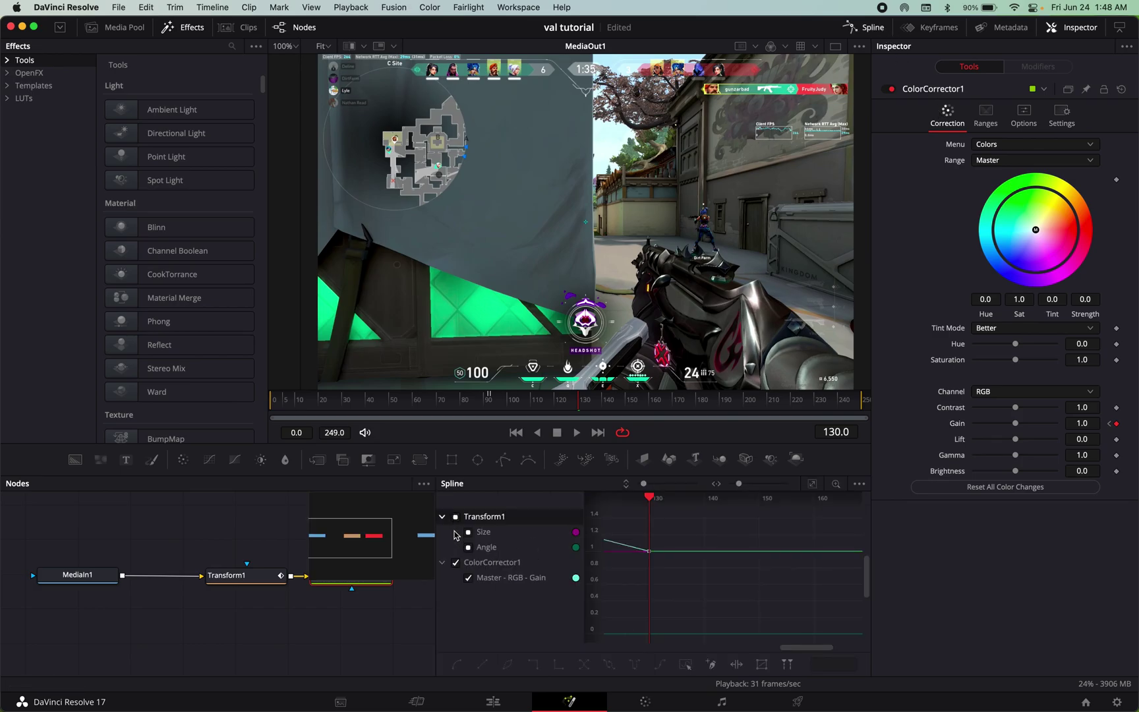
pyautogui.click(811, 485)
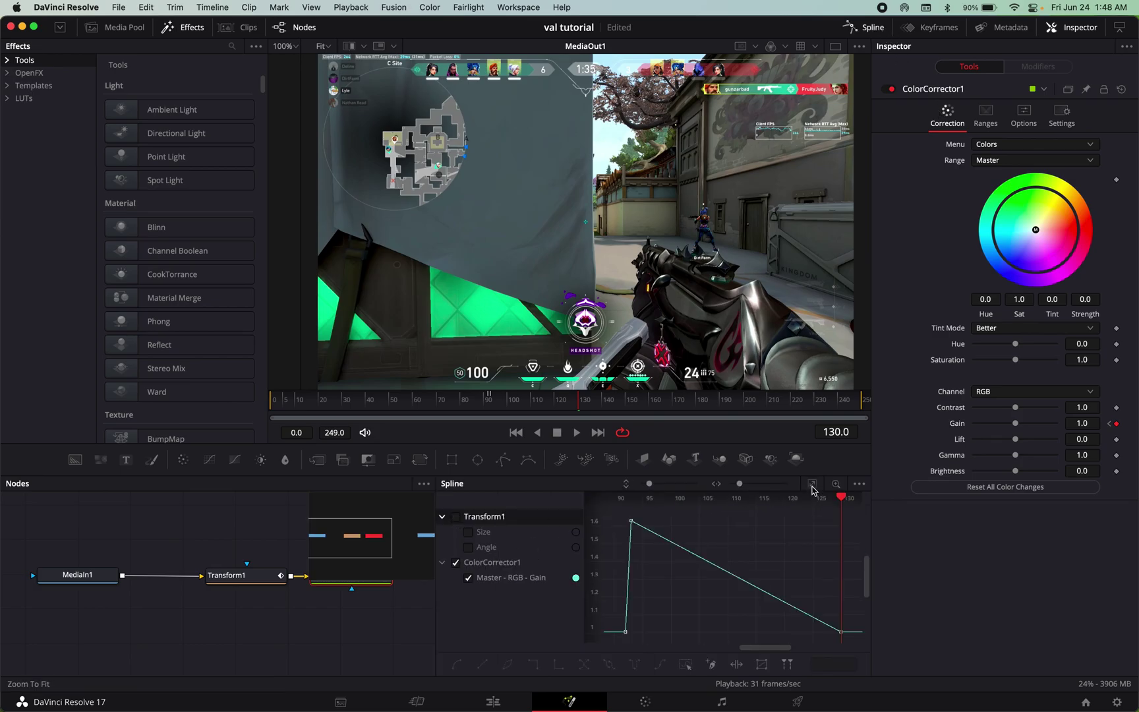
pyautogui.click(630, 521)
pyautogui.moveTo(698, 562); pyautogui.dragTo(645, 603)
pyautogui.click(840, 631)
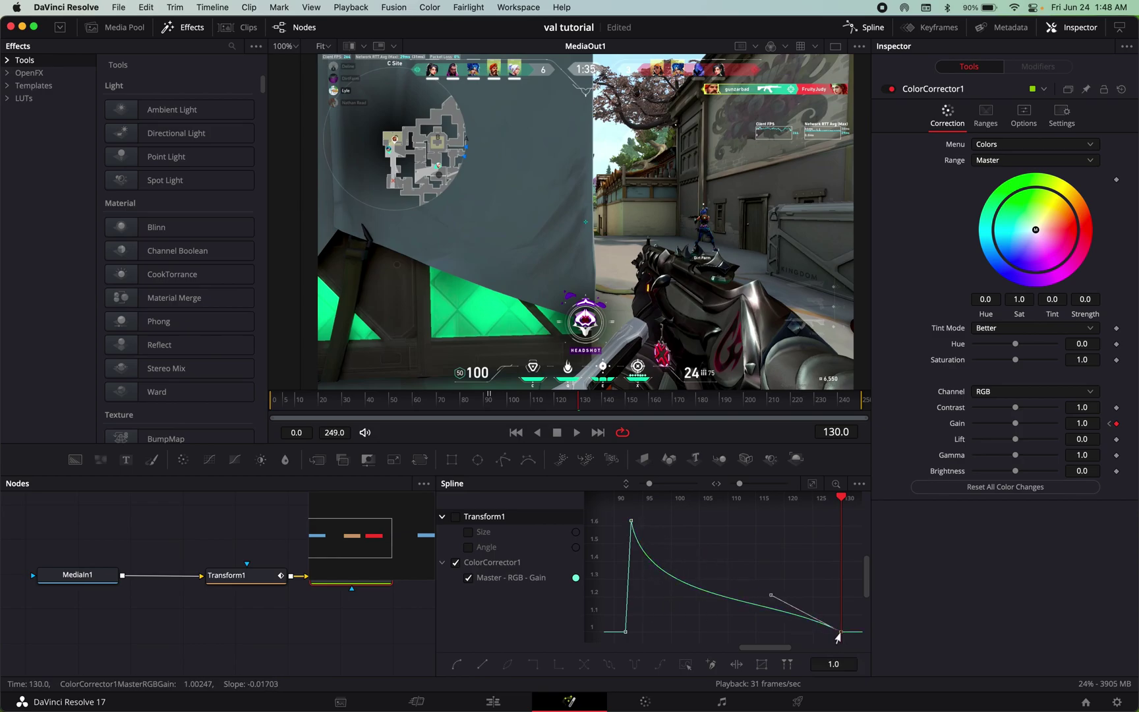
pyautogui.moveTo(768, 600); pyautogui.dragTo(689, 623)
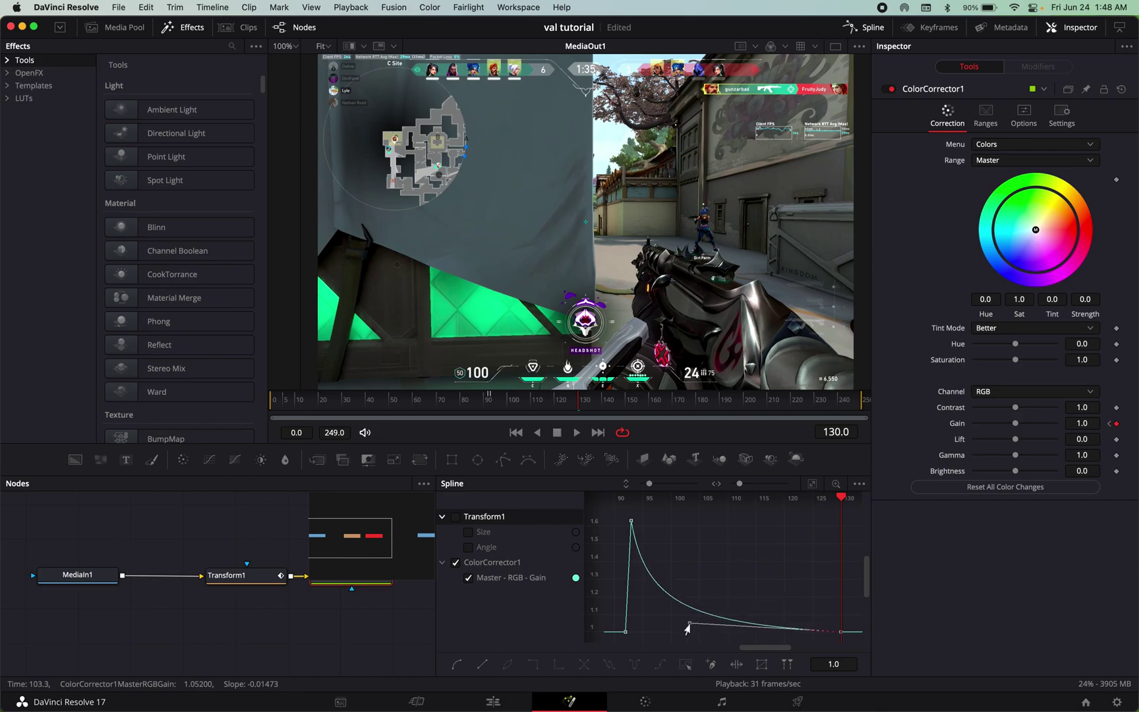
# Step: Replay the flash and refine the Gain curve's handles at the frame 93 peak and the frame 130 end keyframe
pyautogui.click(447, 396)
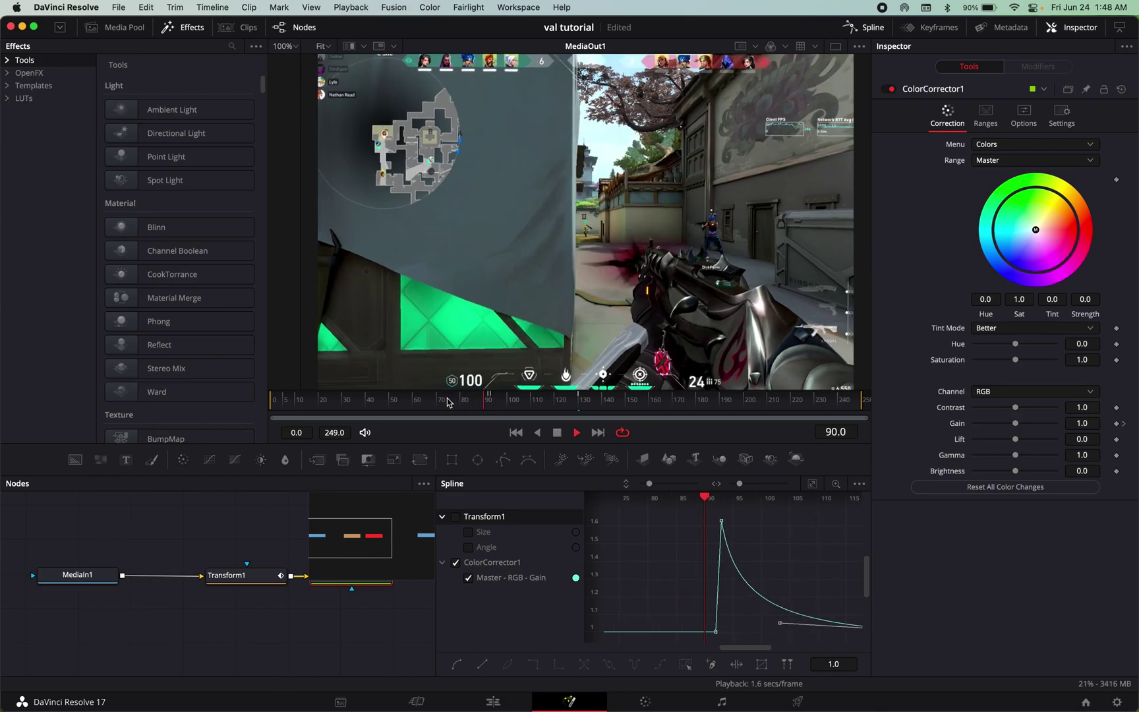
pyautogui.hscroll(-5, 651, 565)
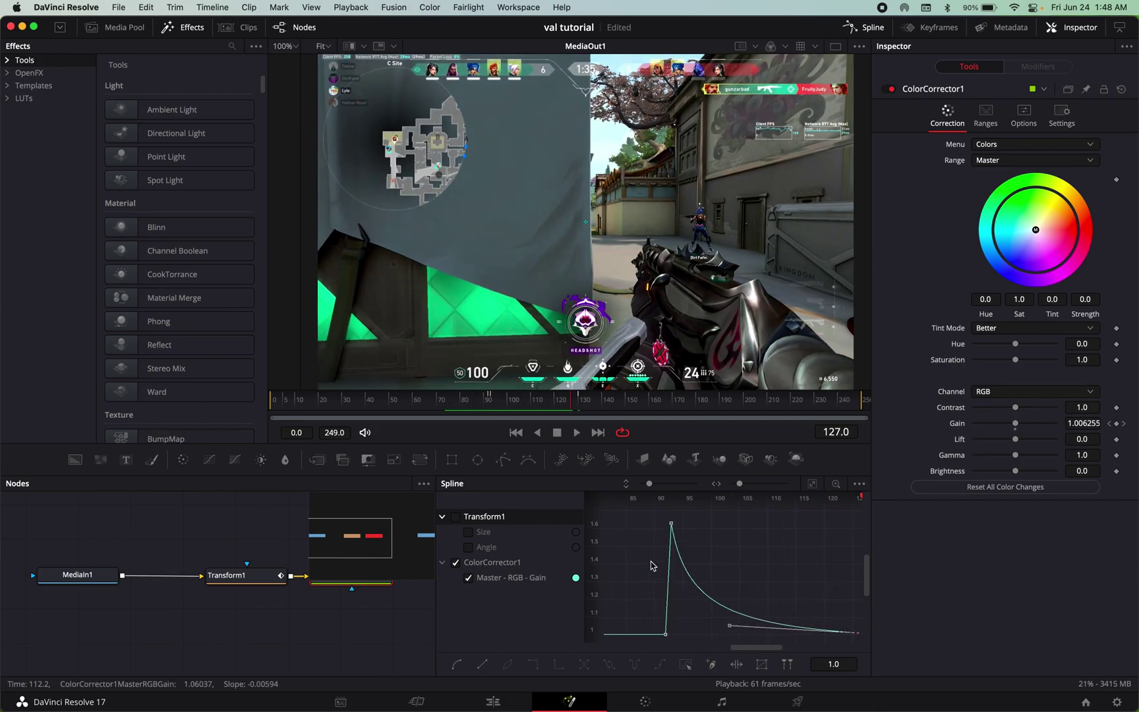
pyautogui.click(670, 525)
pyautogui.moveTo(685, 604); pyautogui.dragTo(691, 585)
pyautogui.hscroll(1, 691, 586)
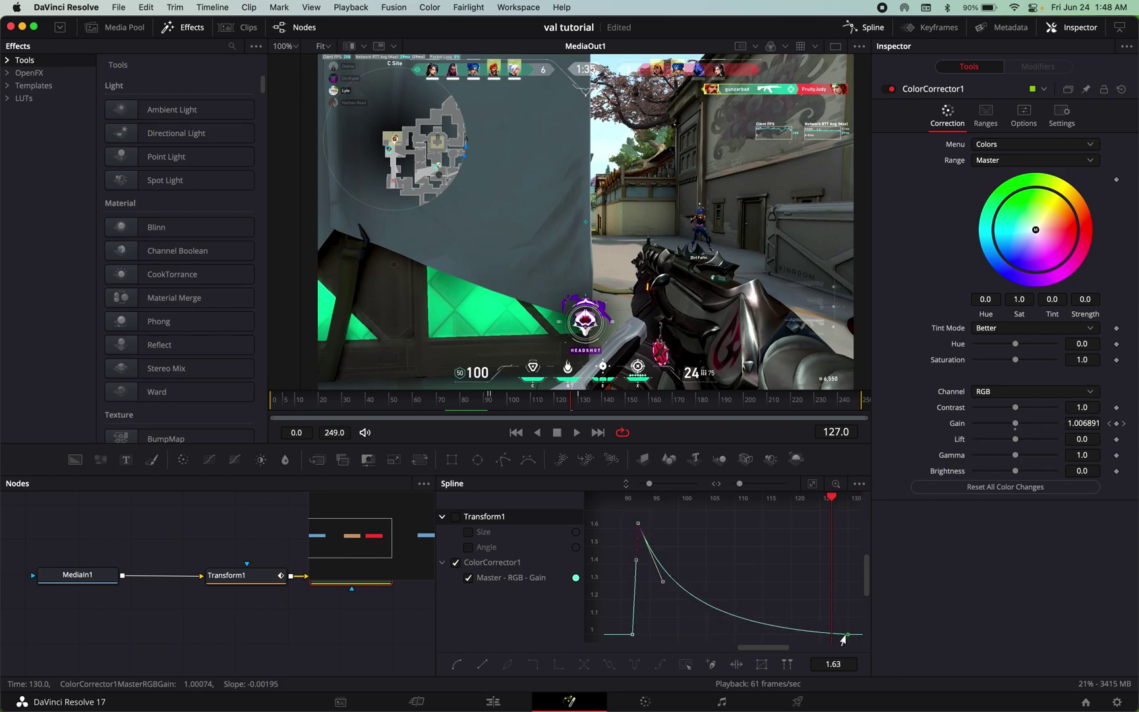
pyautogui.moveTo(842, 635); pyautogui.dragTo(705, 627)
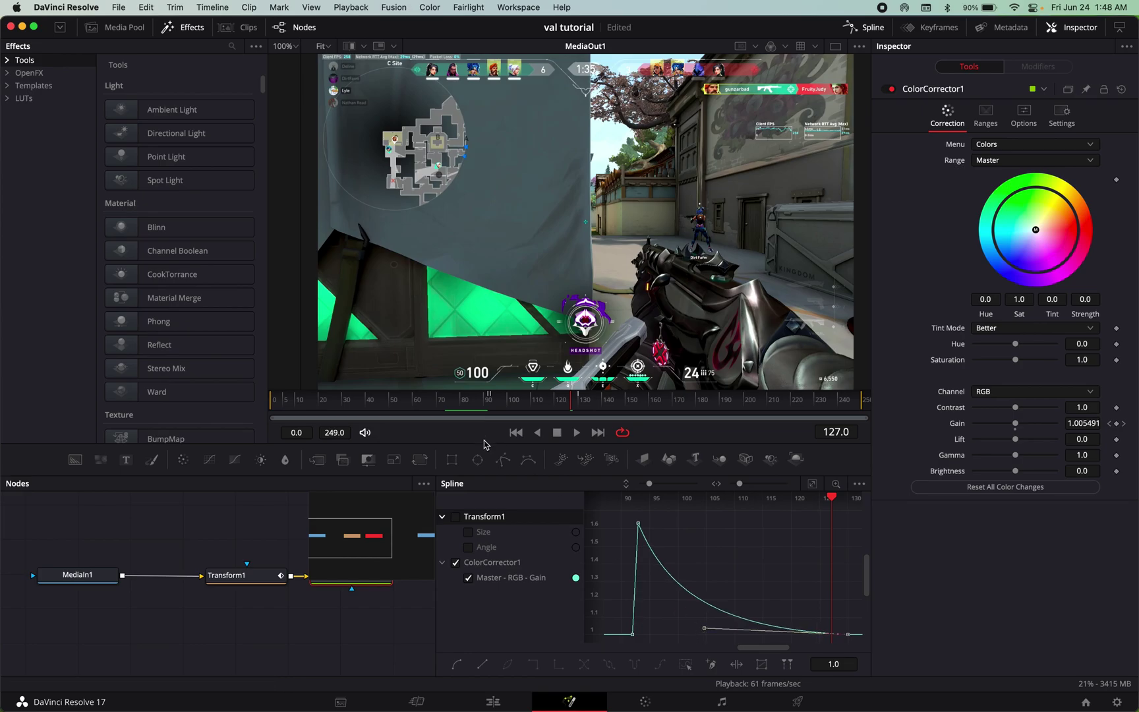
# Step: Play back the flash on the kill shot from about frame 80 and again from about frame 65
pyautogui.click(460, 407)
pyautogui.press('space')
pyautogui.press('space')
pyautogui.click(425, 407)
pyautogui.press('space')
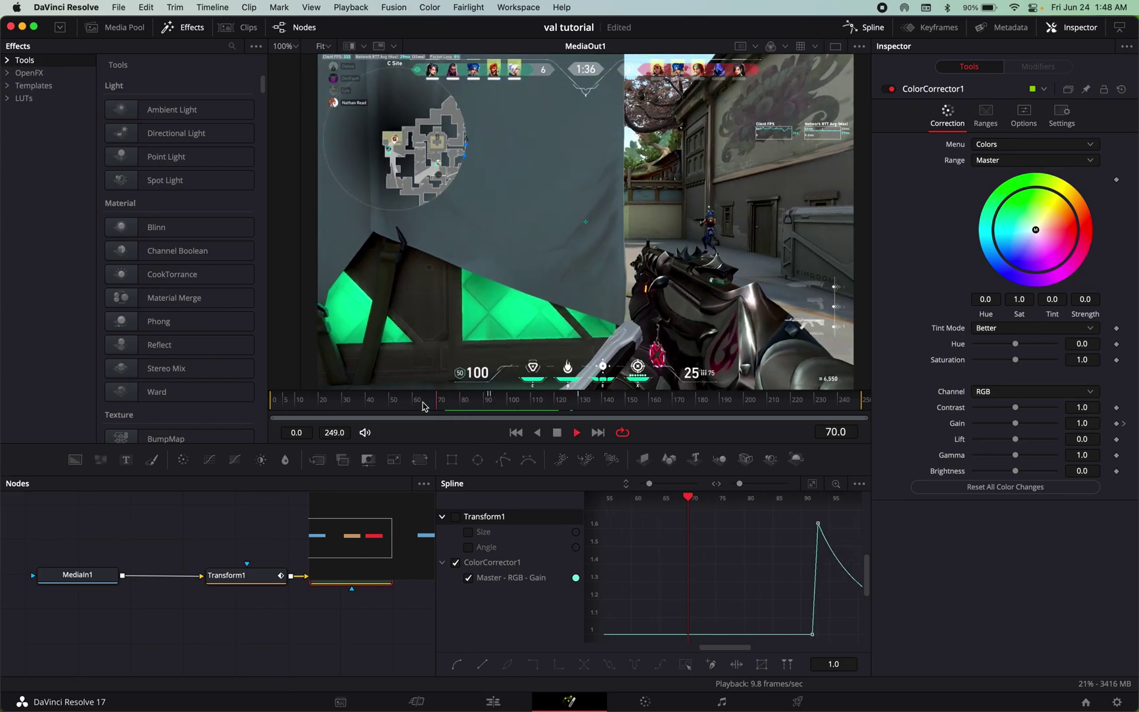
pyautogui.press('space')
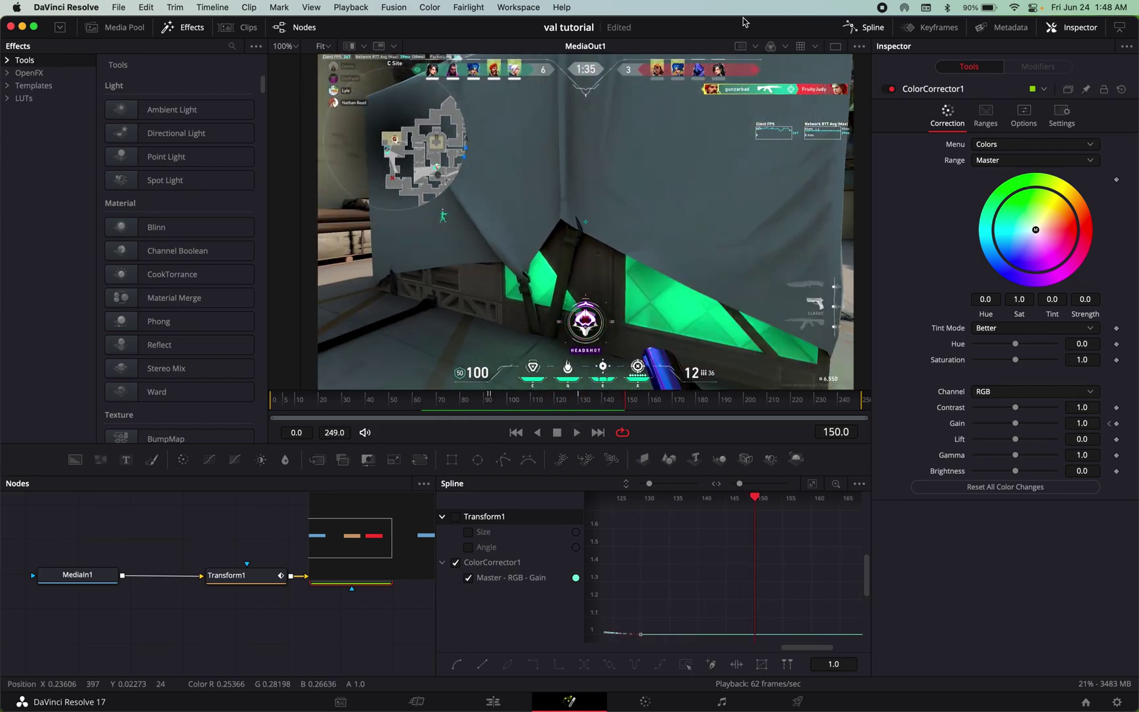
# Step: Show Transform1's splines without the color corrector's and tighten the Size curve's rise into its frame 93 peak
pyautogui.click(849, 29)
pyautogui.click(470, 405)
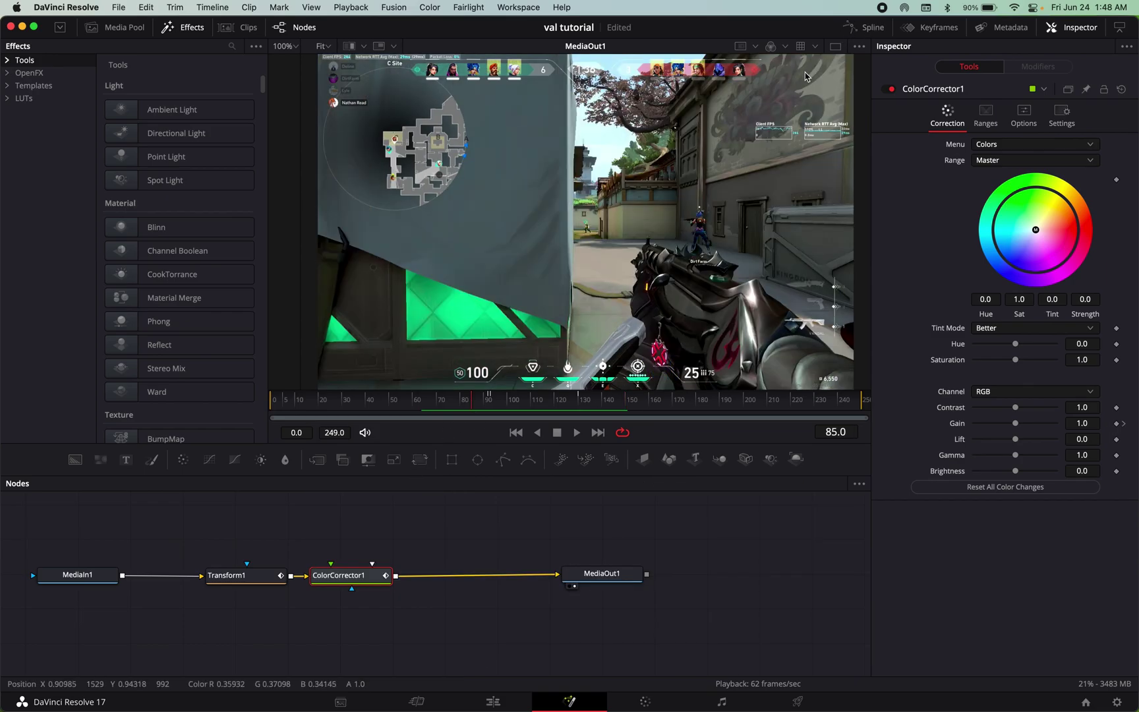
pyautogui.click(868, 28)
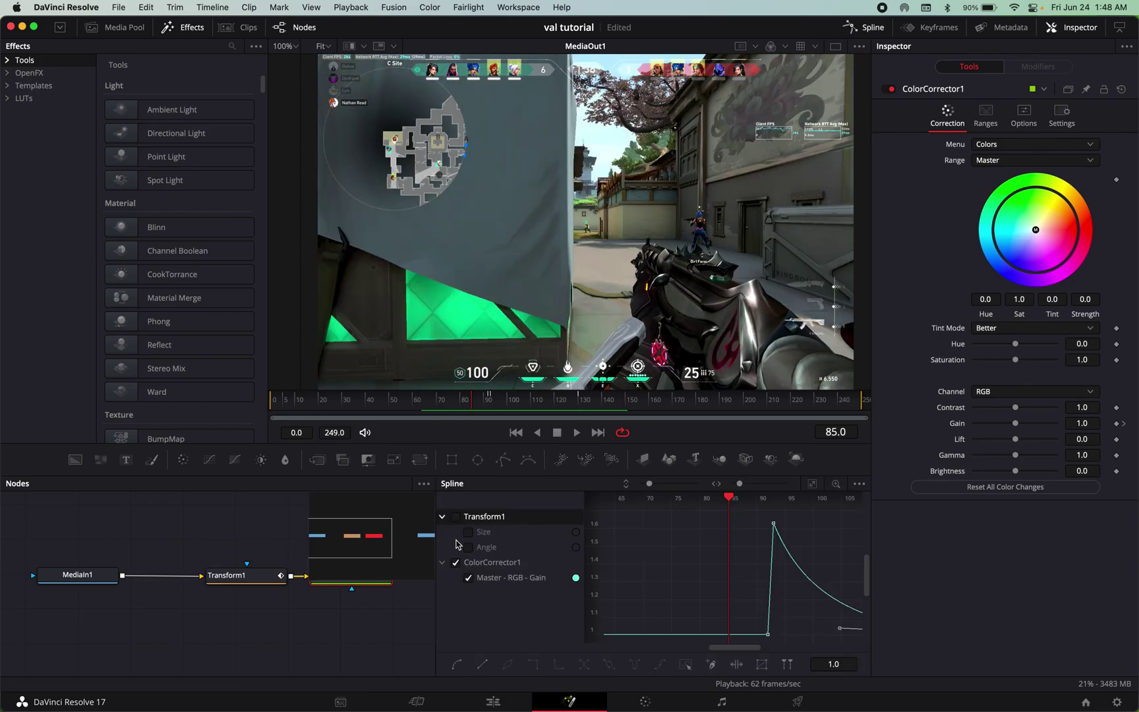
pyautogui.click(454, 562)
pyautogui.click(455, 517)
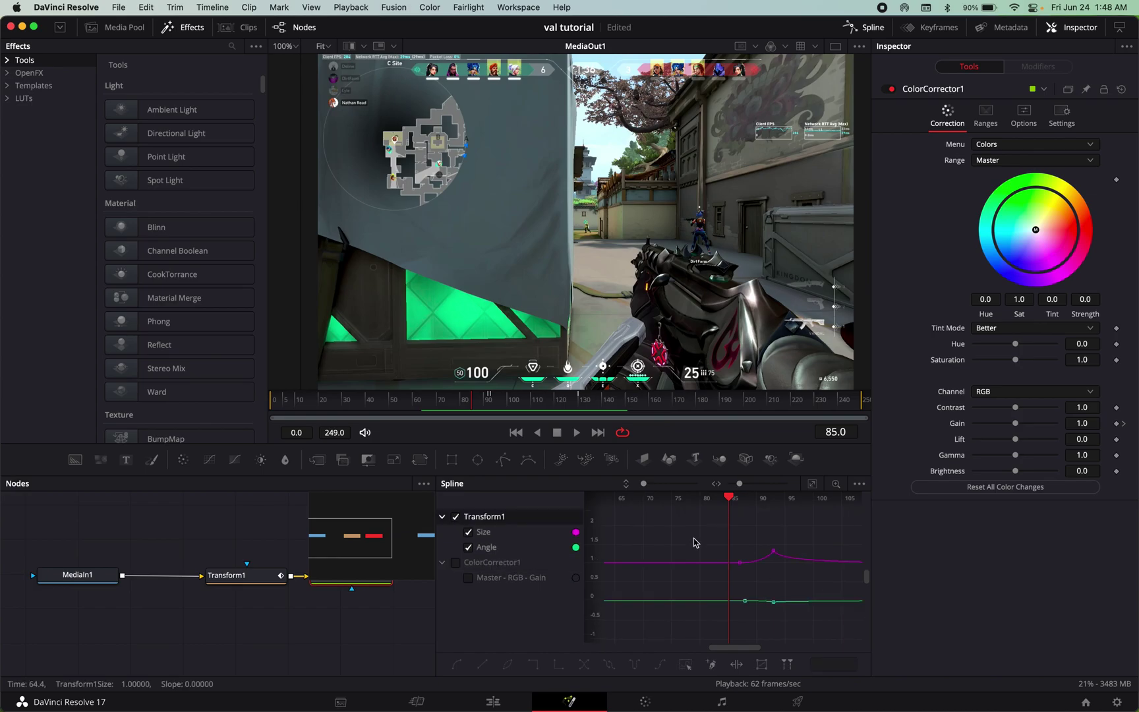
pyautogui.click(812, 483)
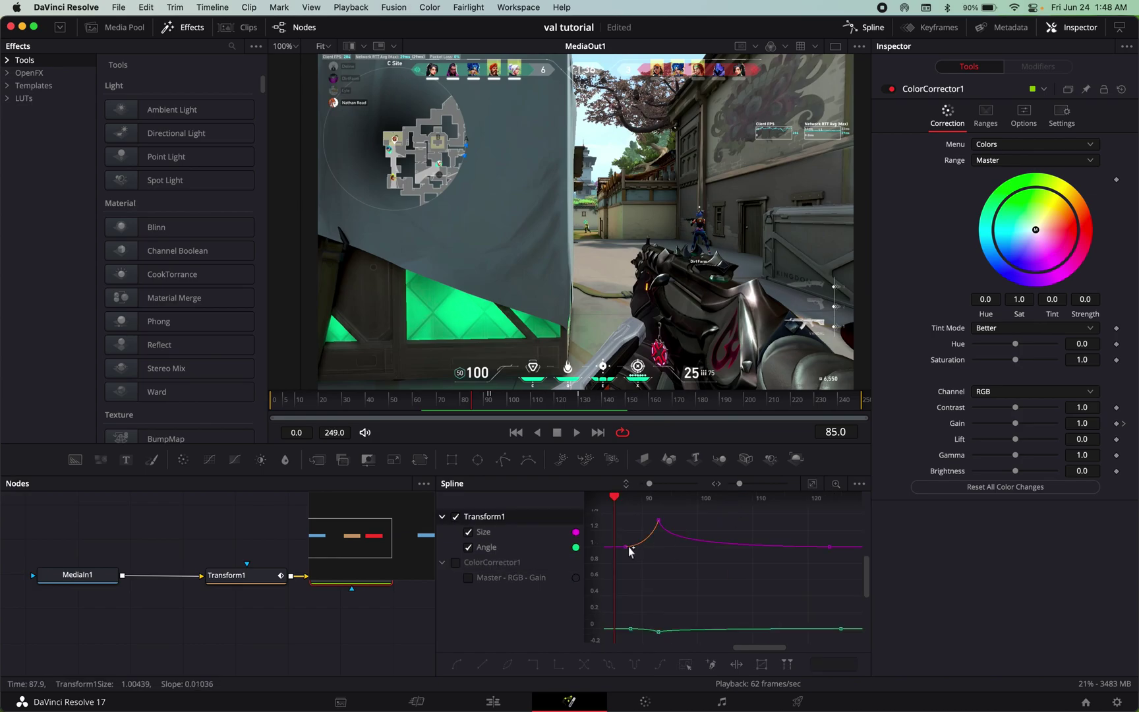
pyautogui.moveTo(621, 551); pyautogui.dragTo(656, 551)
pyautogui.click(657, 521)
# Step: Isolate the Angle spline, move its starting keyframe to frame 90 and extend the frame 93 handle upward for an eased, steep tilt
pyautogui.click(468, 531)
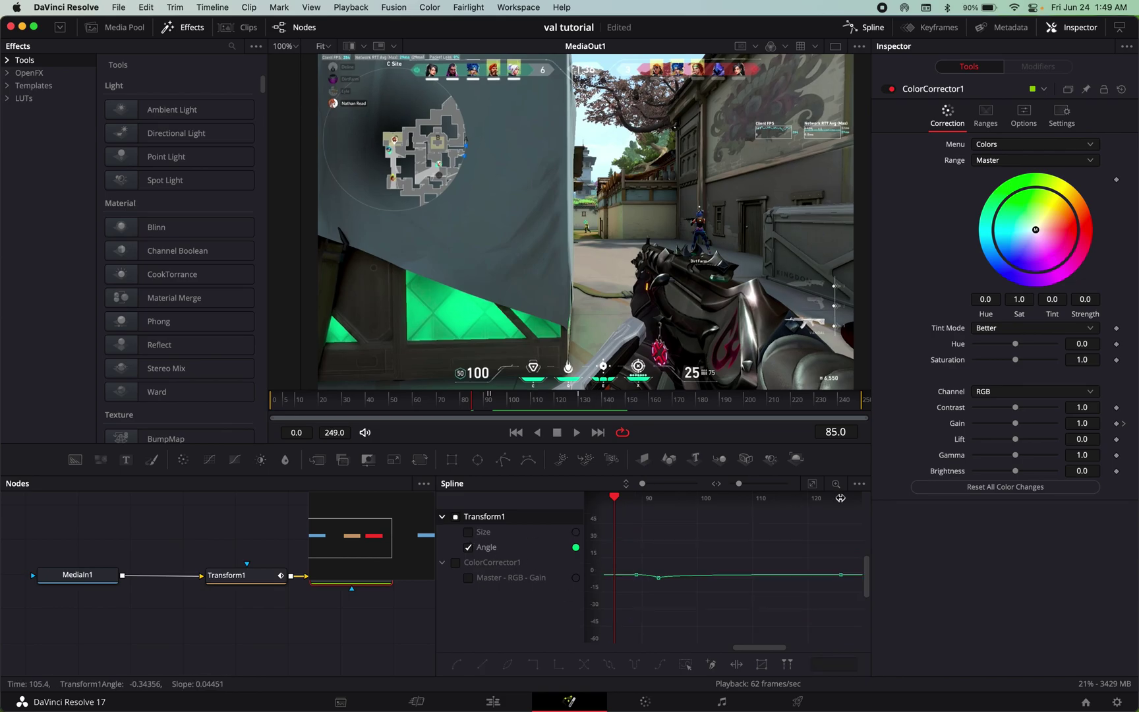
pyautogui.moveTo(624, 522); pyautogui.dragTo(631, 522)
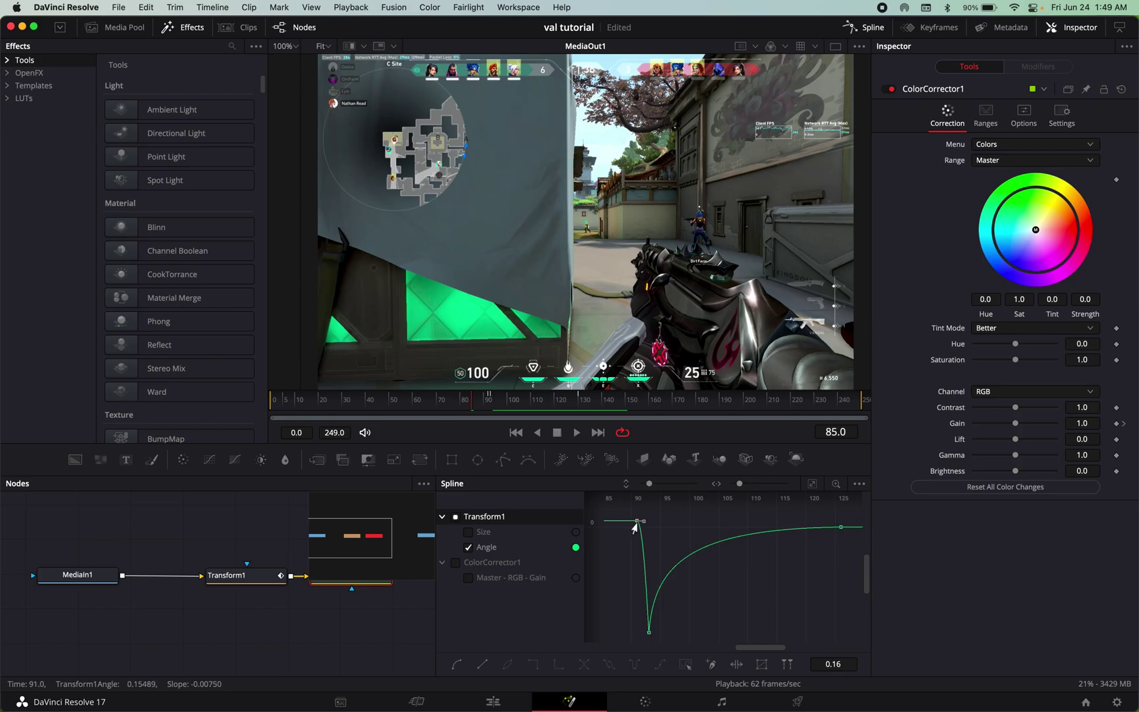
pyautogui.click(650, 632)
pyautogui.moveTo(646, 613); pyautogui.dragTo(645, 535)
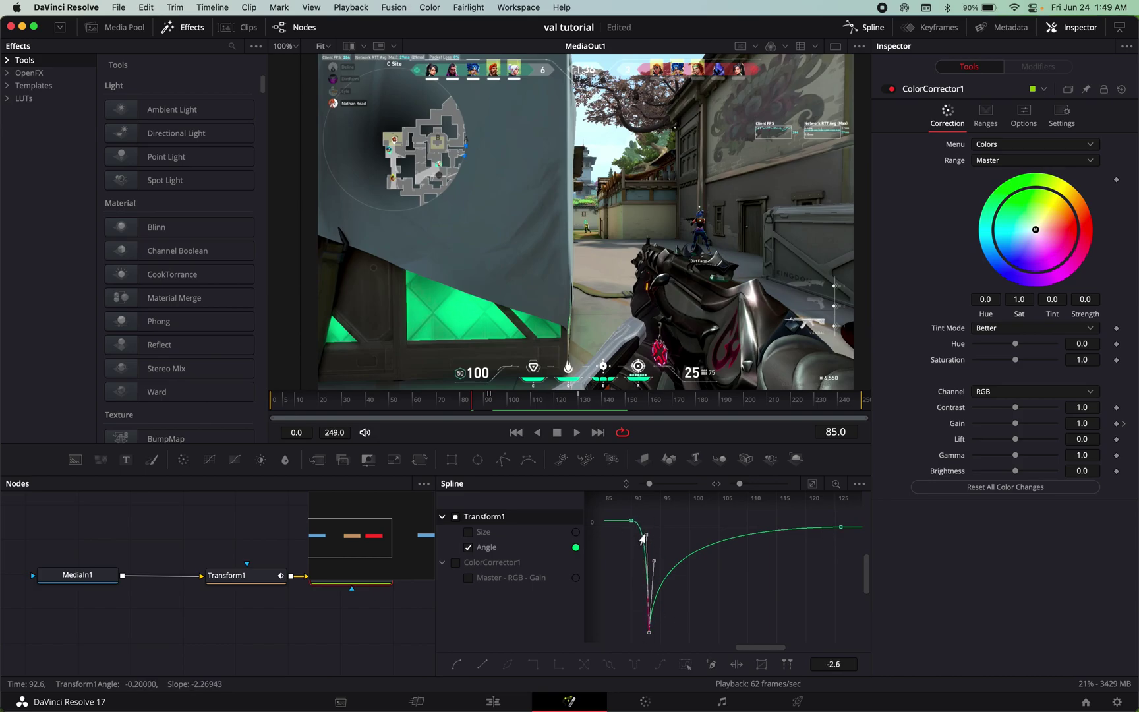
# Step: Play back the tightened zoom and tilt from about frames 80 and 71, then close the spline editor
pyautogui.hscroll(-2, 645, 534)
pyautogui.press('space')
pyautogui.press('space')
pyautogui.click(460, 405)
pyautogui.press('space')
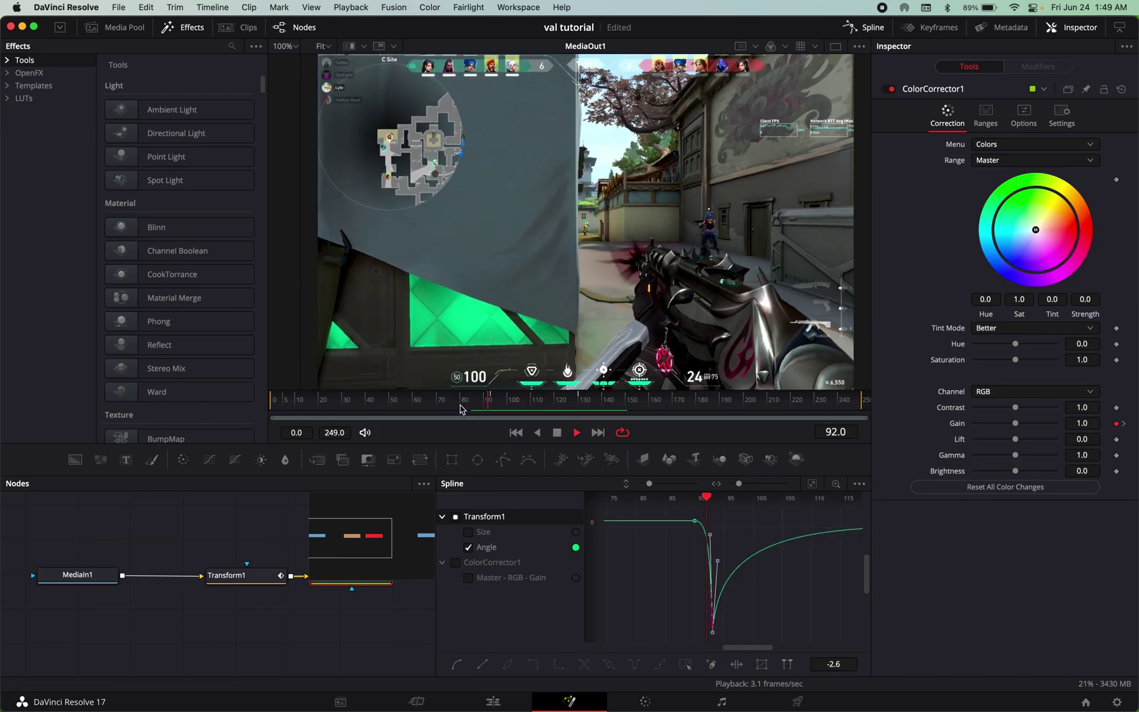
pyautogui.press('space')
pyautogui.click(438, 404)
pyautogui.press('space')
pyautogui.press('space')
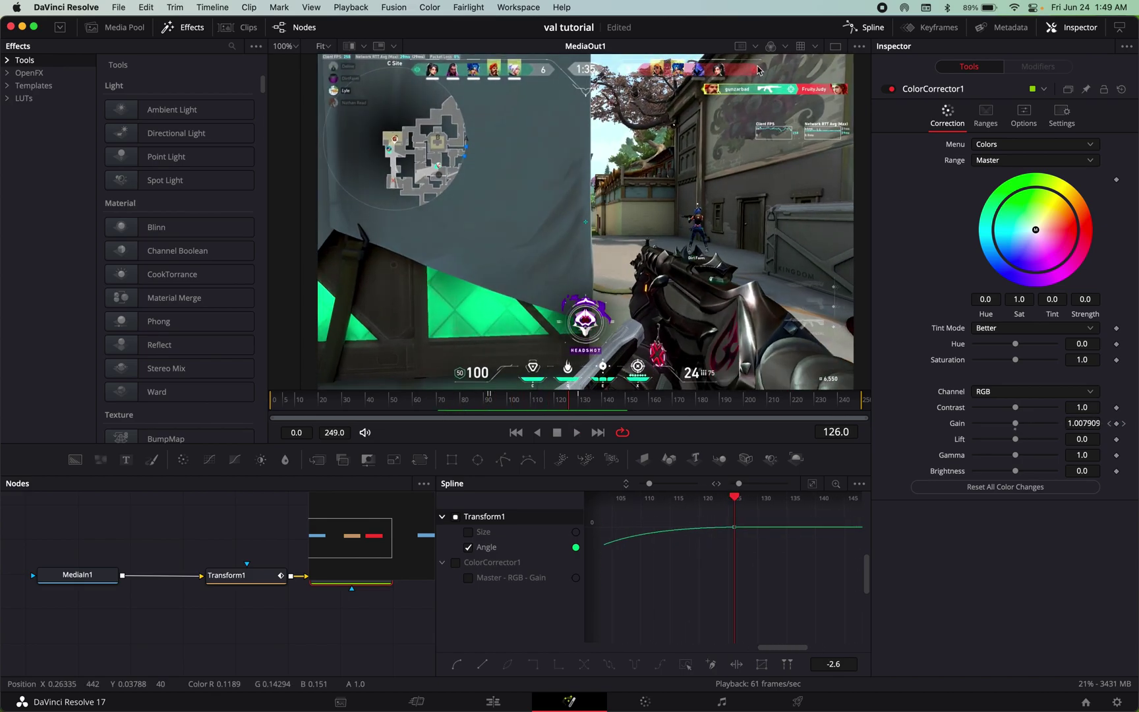
pyautogui.click(868, 25)
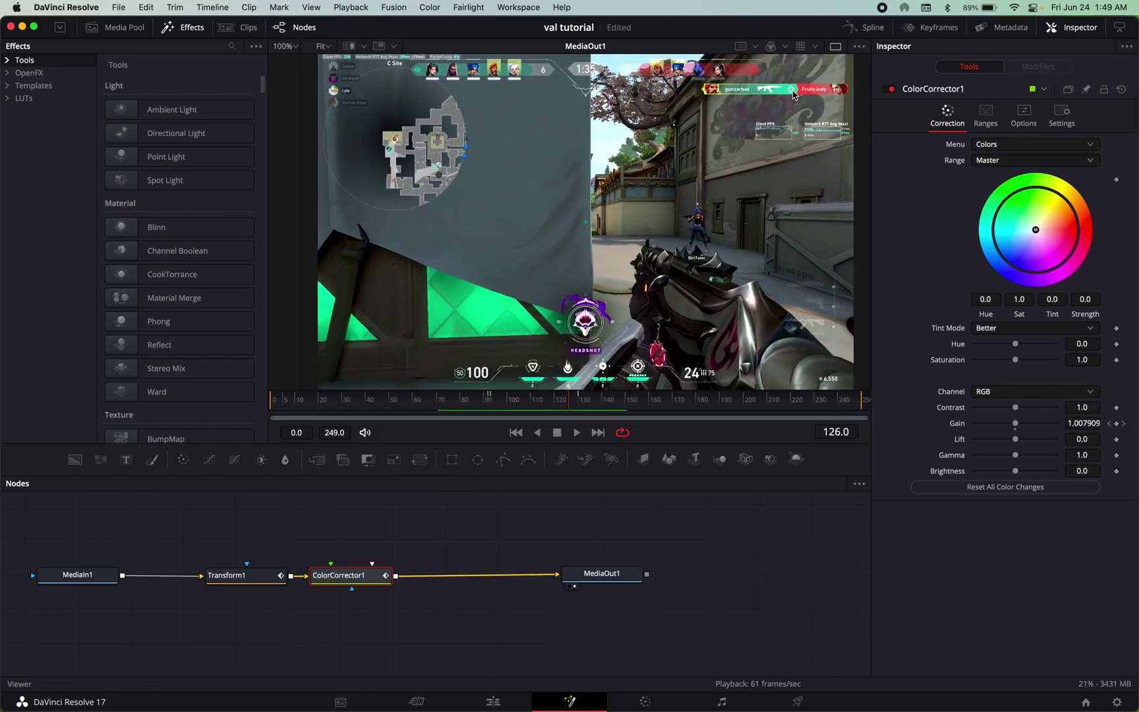
# Step: Add an Optical Flow node directly after ColorCorrector1
pyautogui.click(353, 571)
pyautogui.hotkey('shift', 'space')
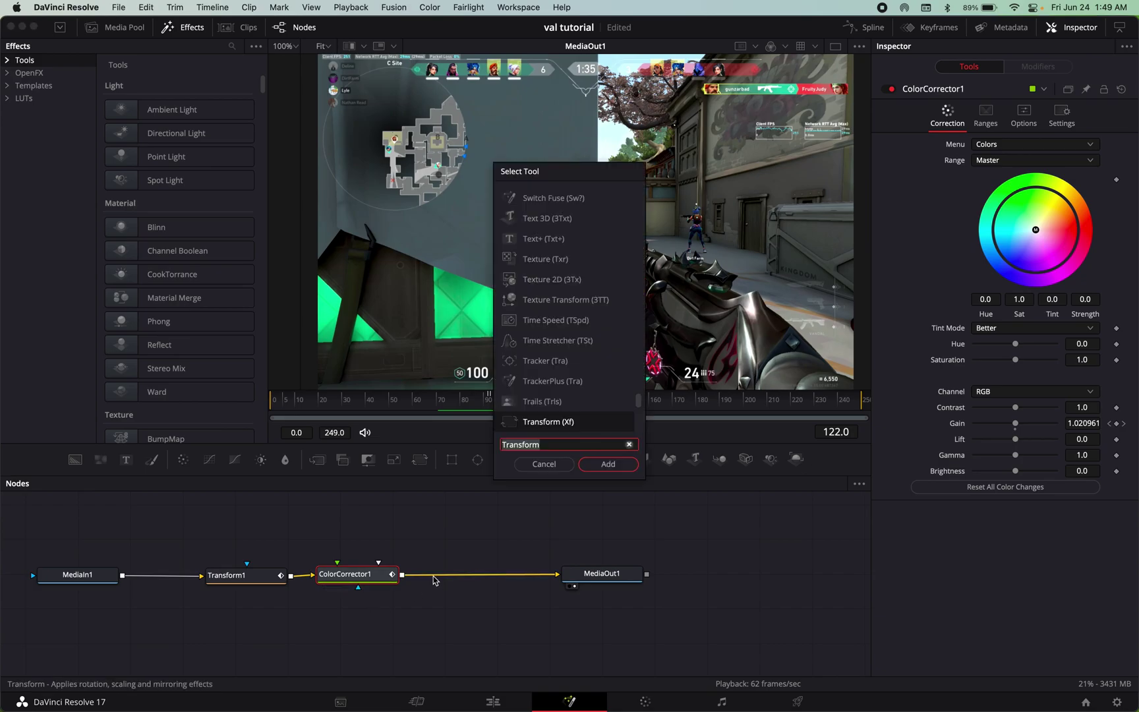
pyautogui.write('vec')
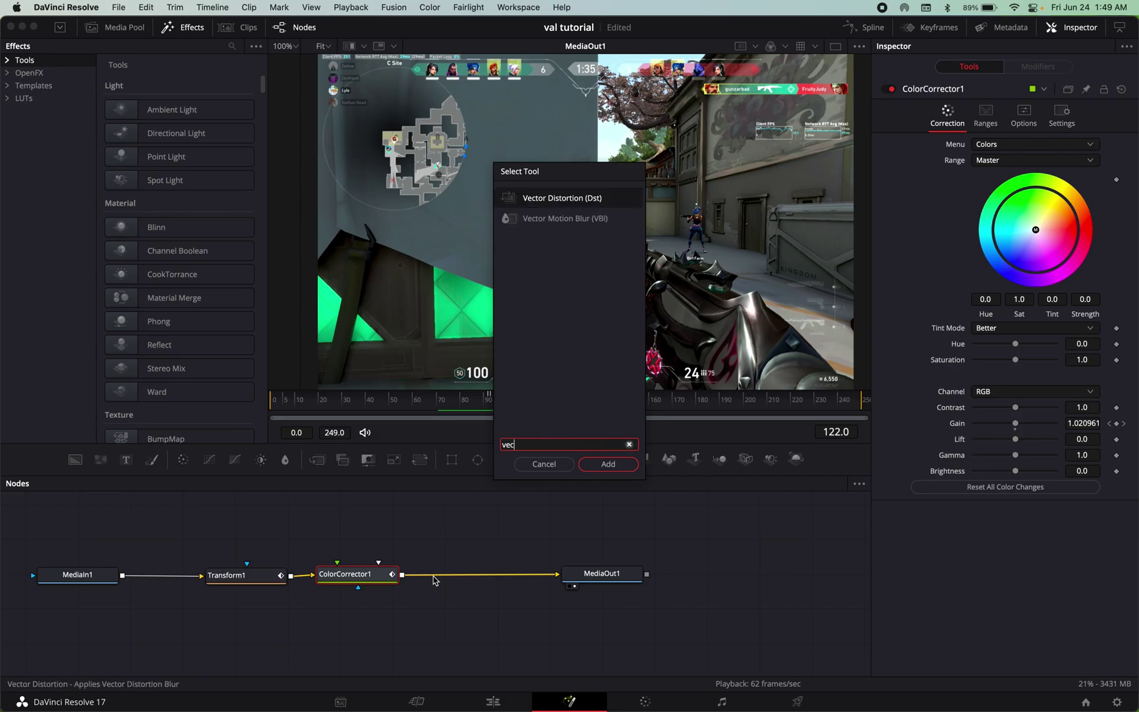
pyautogui.press('BackSpace')
pyautogui.press('BackSpace')
pyautogui.press('BackSpace')
pyautogui.write('op')
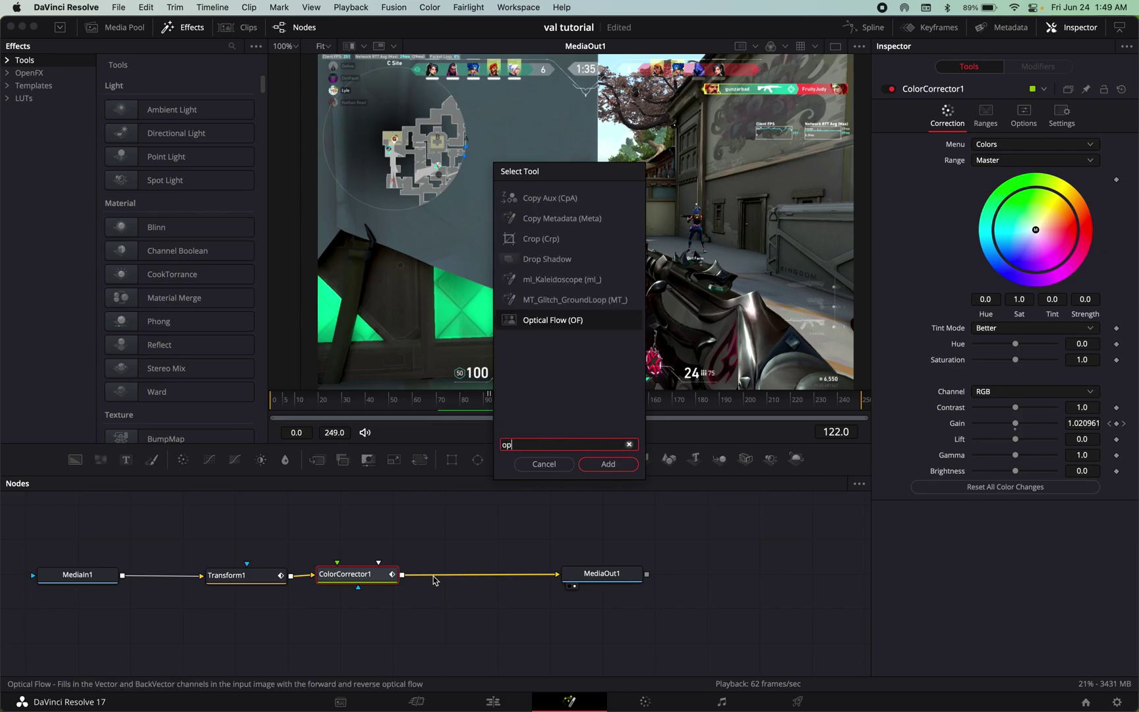
pyautogui.press('Return')
# Step: Add a Vector Motion Blur node between OpticalFlow1 and MediaOut1
pyautogui.hotkey('shift', 'space')
pyautogui.write('v')
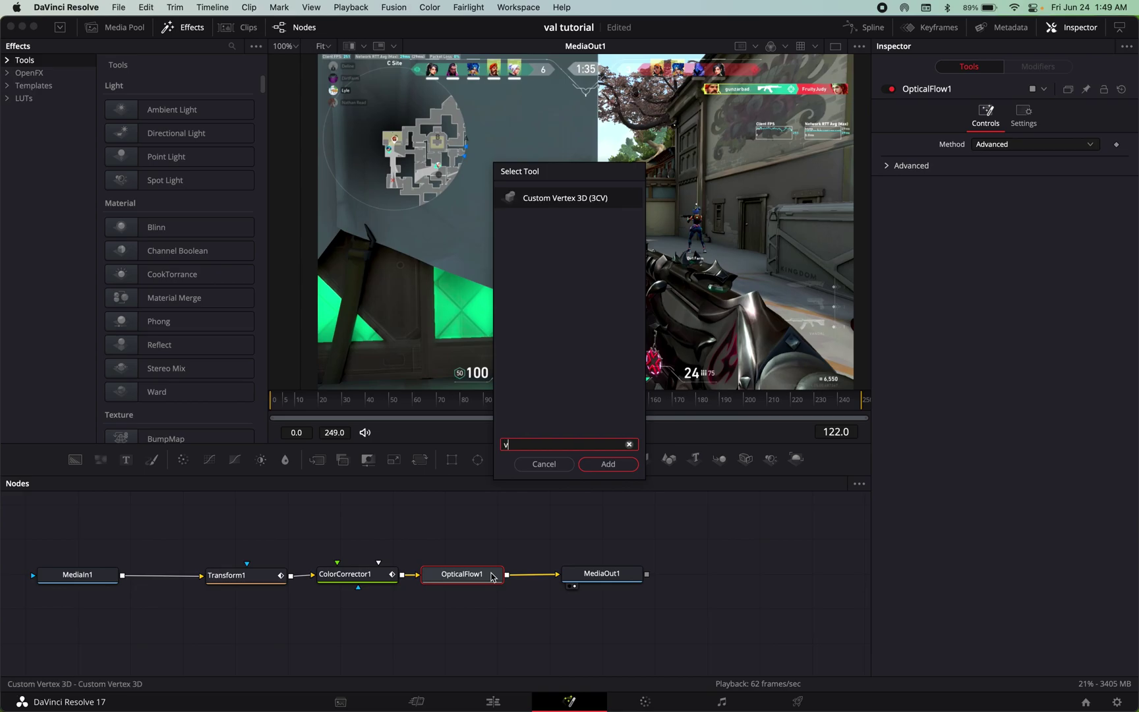
pyautogui.write('ector mo')
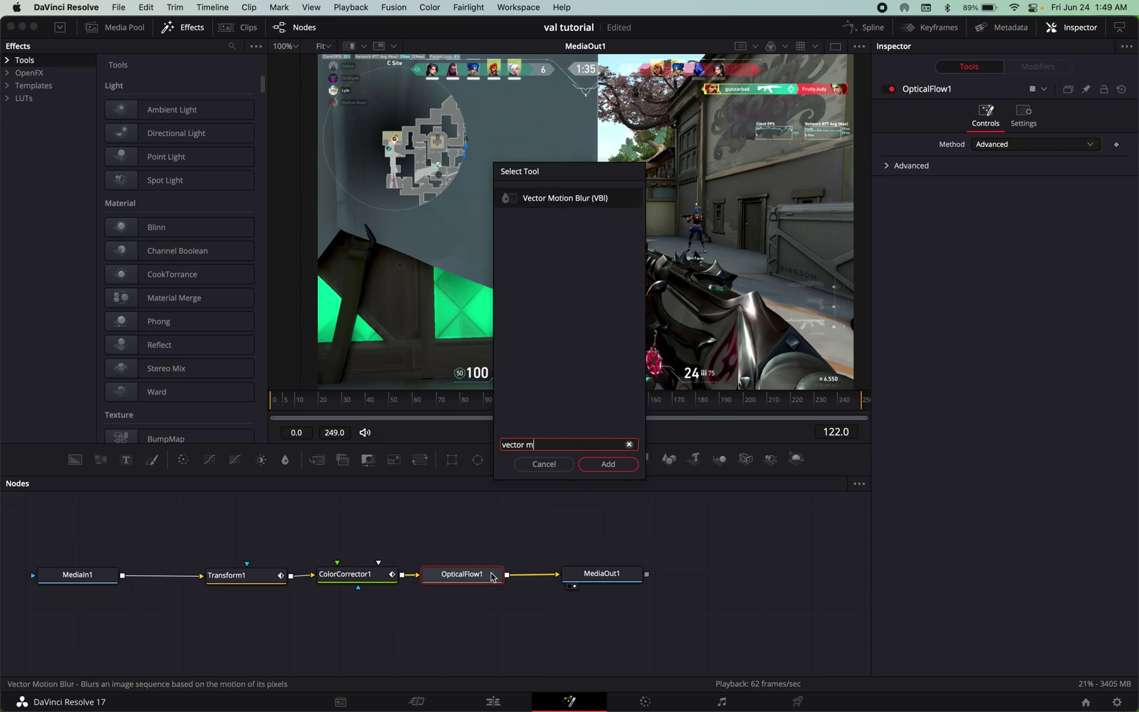
pyautogui.press('Return')
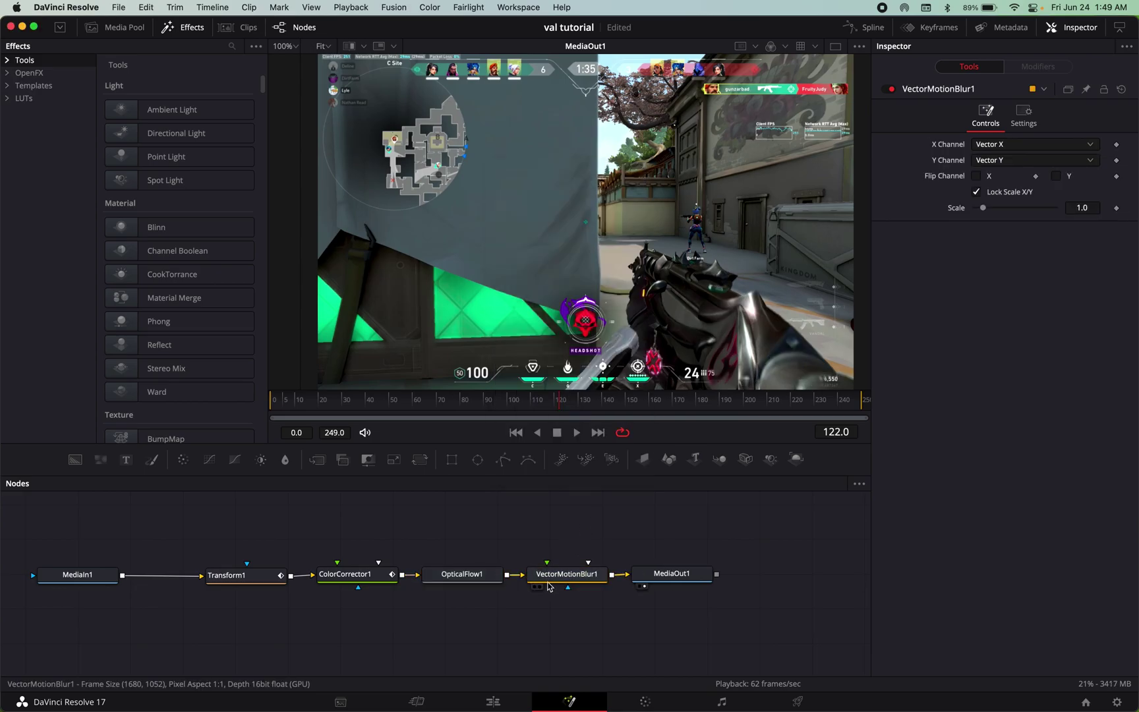
# Step: Set the vector motion blur's Scale to 0.5
pyautogui.click(562, 579)
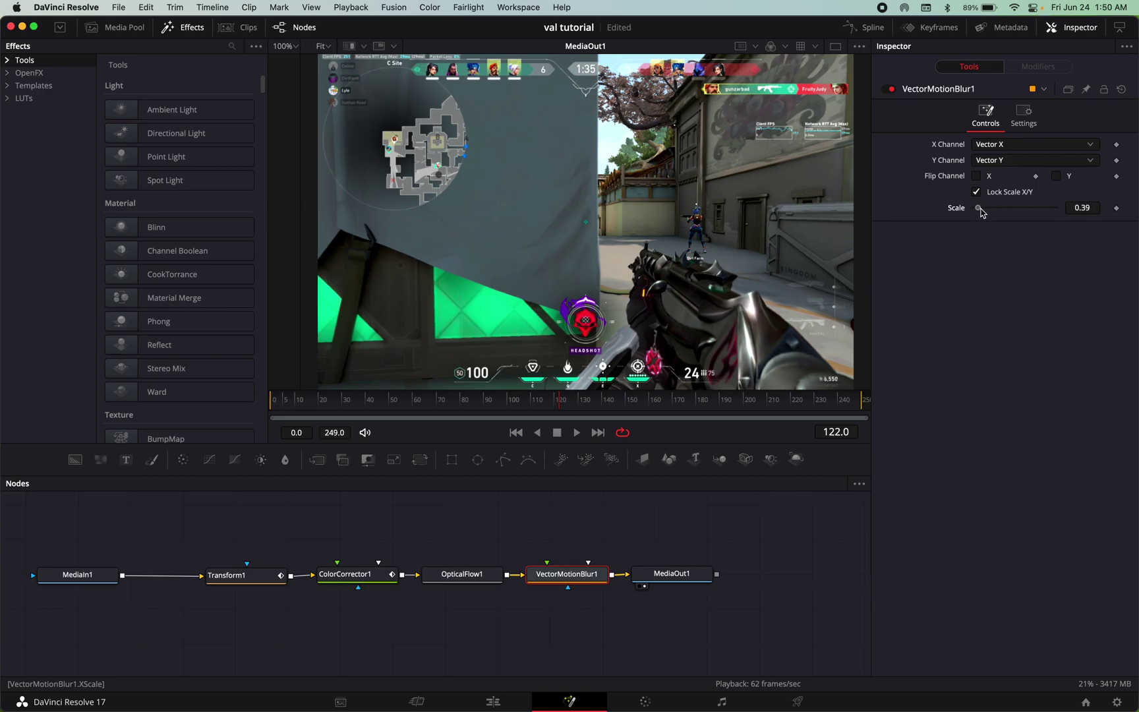
pyautogui.click(1093, 208)
pyautogui.write('0.5')
pyautogui.press('Return')
# Step: Return to the edit timeline and play the finished ez 1tap.mp4 clip from the beginning twice
pyautogui.click(492, 697)
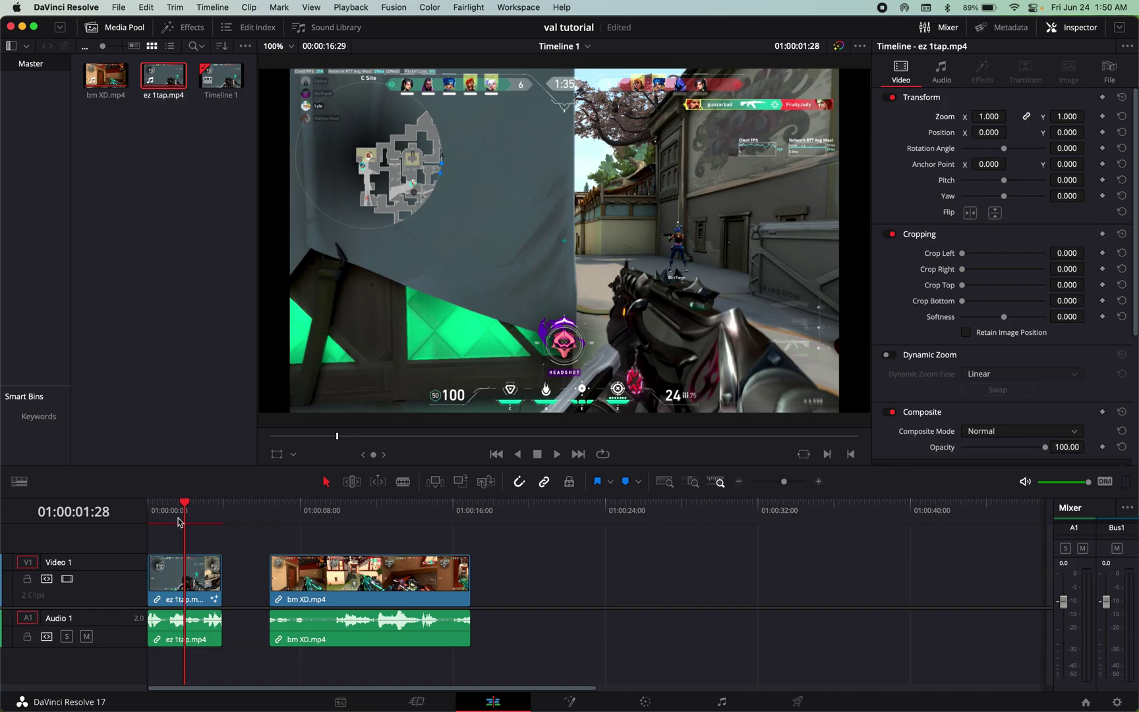
pyautogui.press('Home')
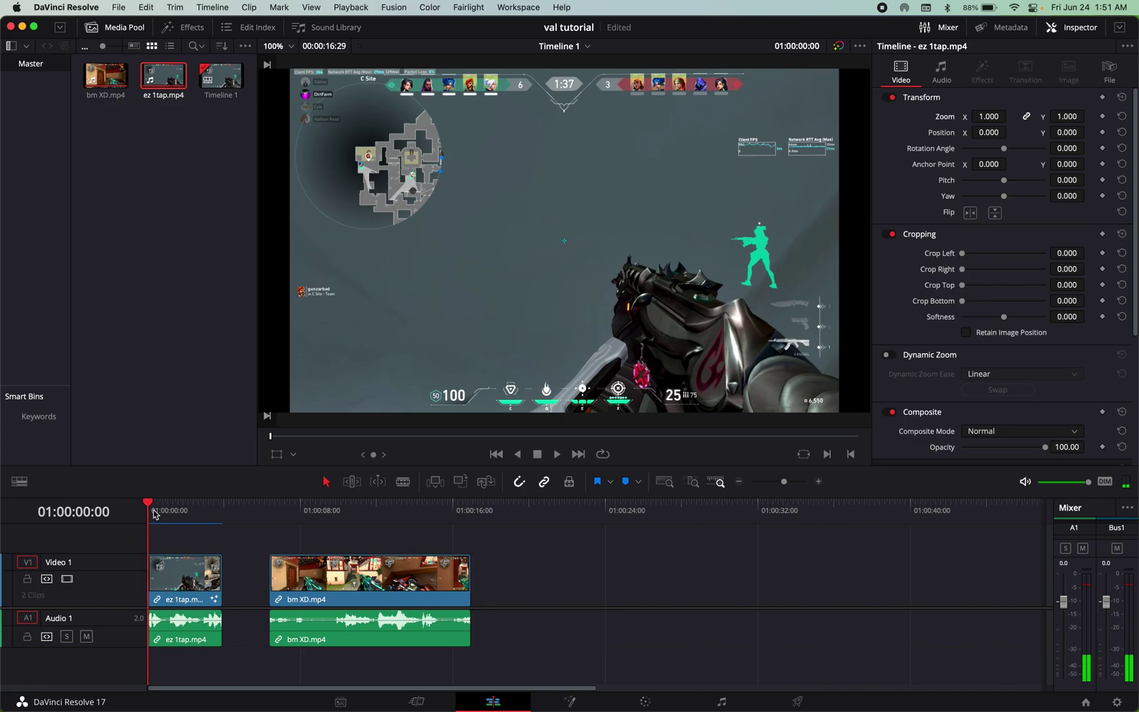
pyautogui.press('space')
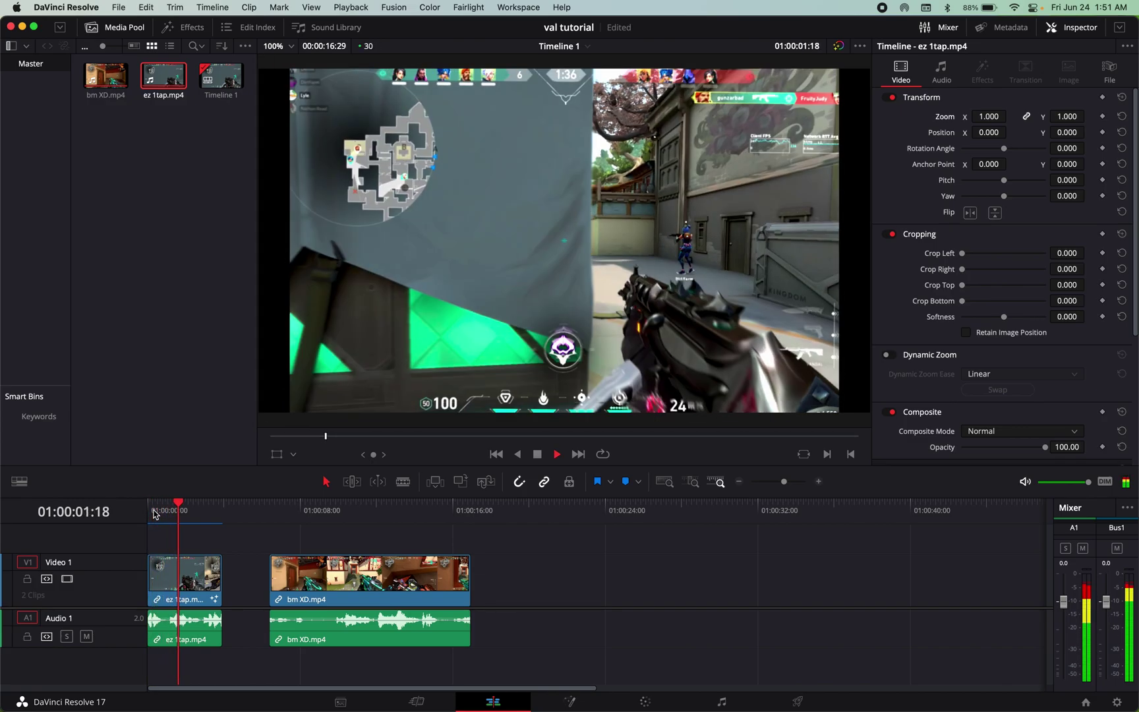
pyautogui.press('space')
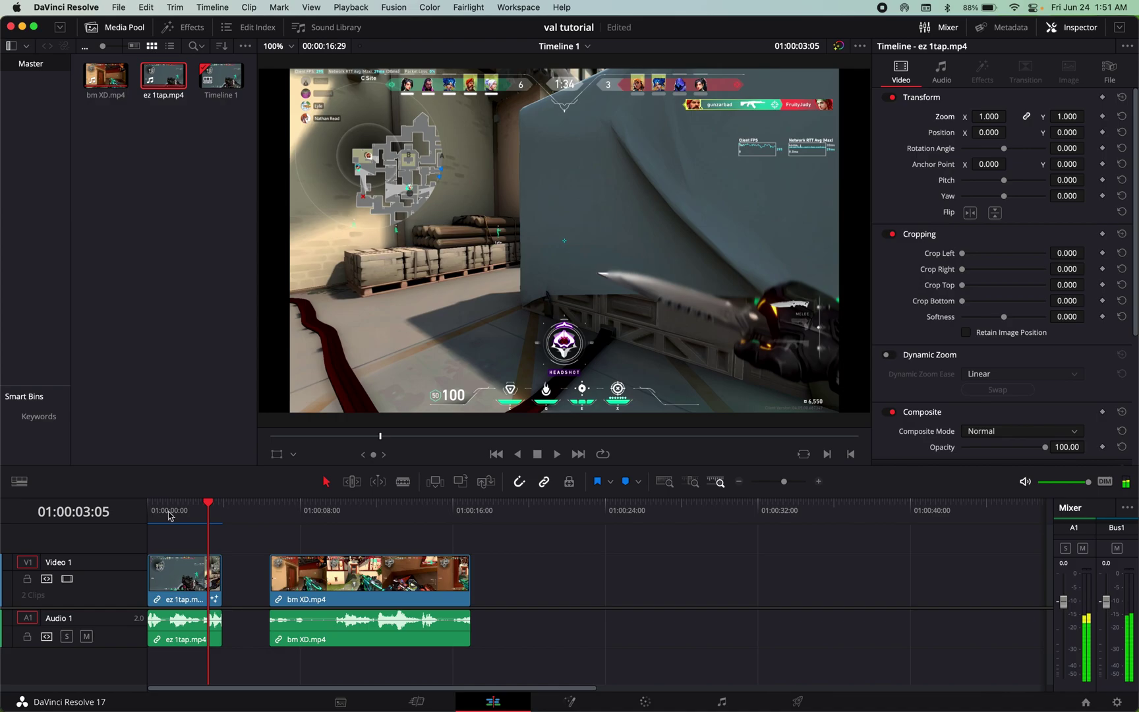
pyautogui.click(178, 513)
pyautogui.click(146, 508)
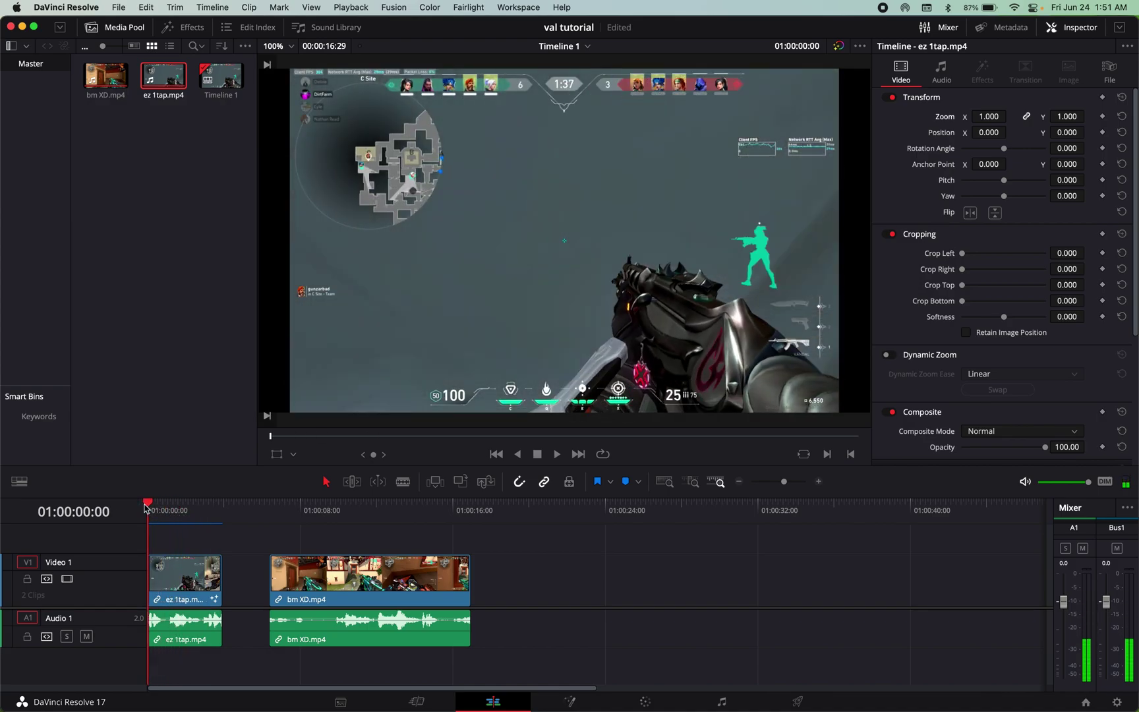
pyautogui.press('space')
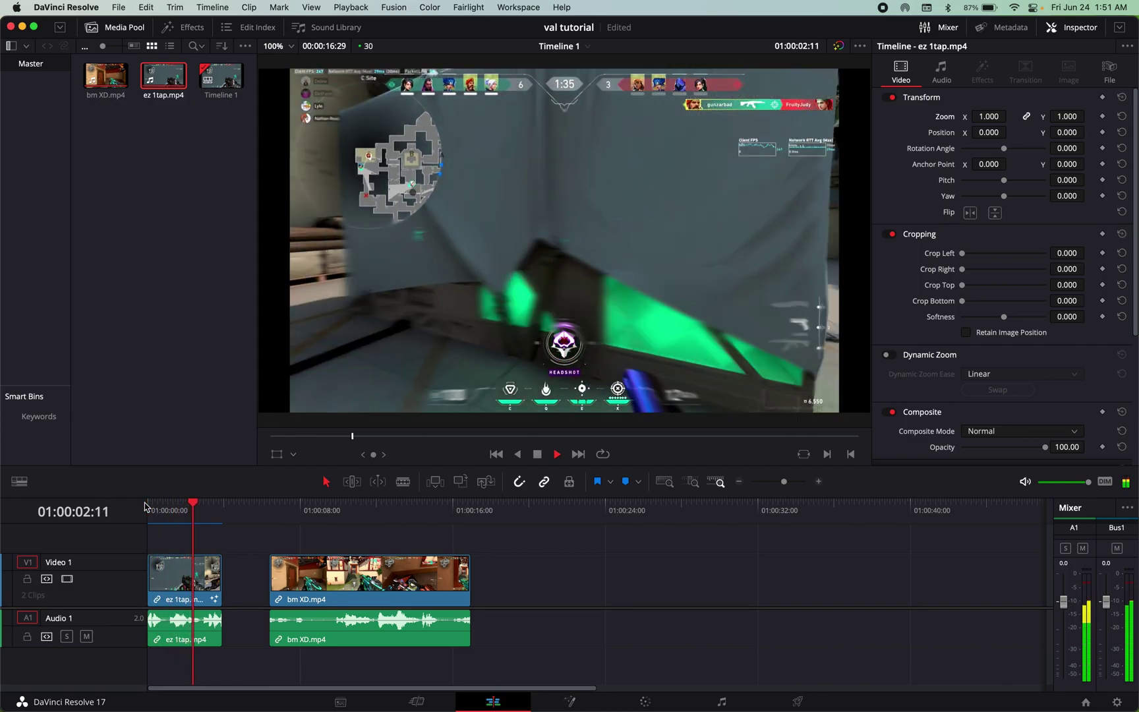
pyautogui.press('space')
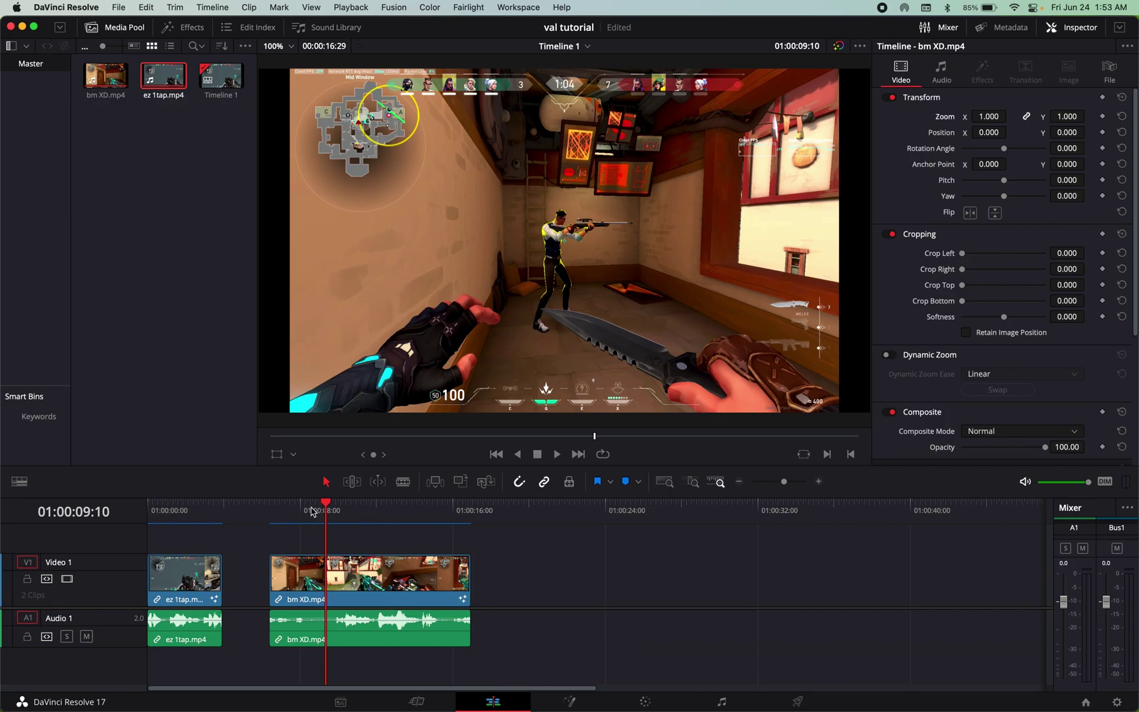
# Step: Open the bm XD.mp4 clip in Fusion from timecode 01:00:12:22 and delete its existing Transform1 node
pyautogui.moveTo(313, 512); pyautogui.dragTo(390, 512)
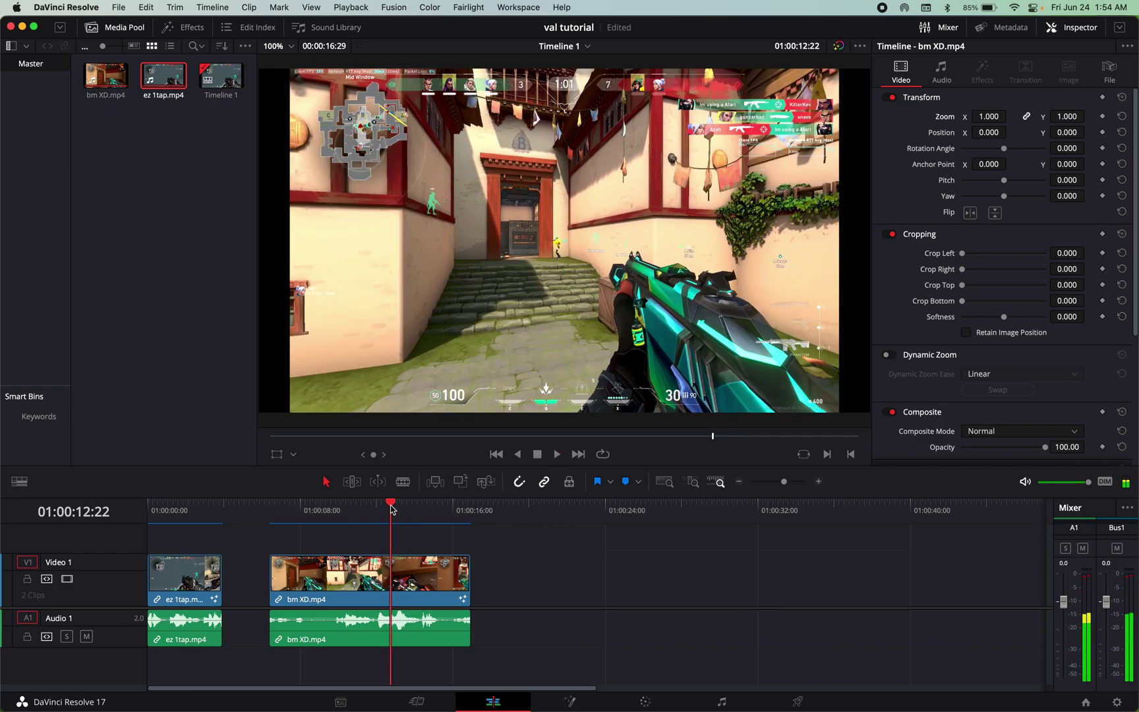
pyautogui.click(566, 701)
pyautogui.click(402, 601)
pyautogui.click(267, 572)
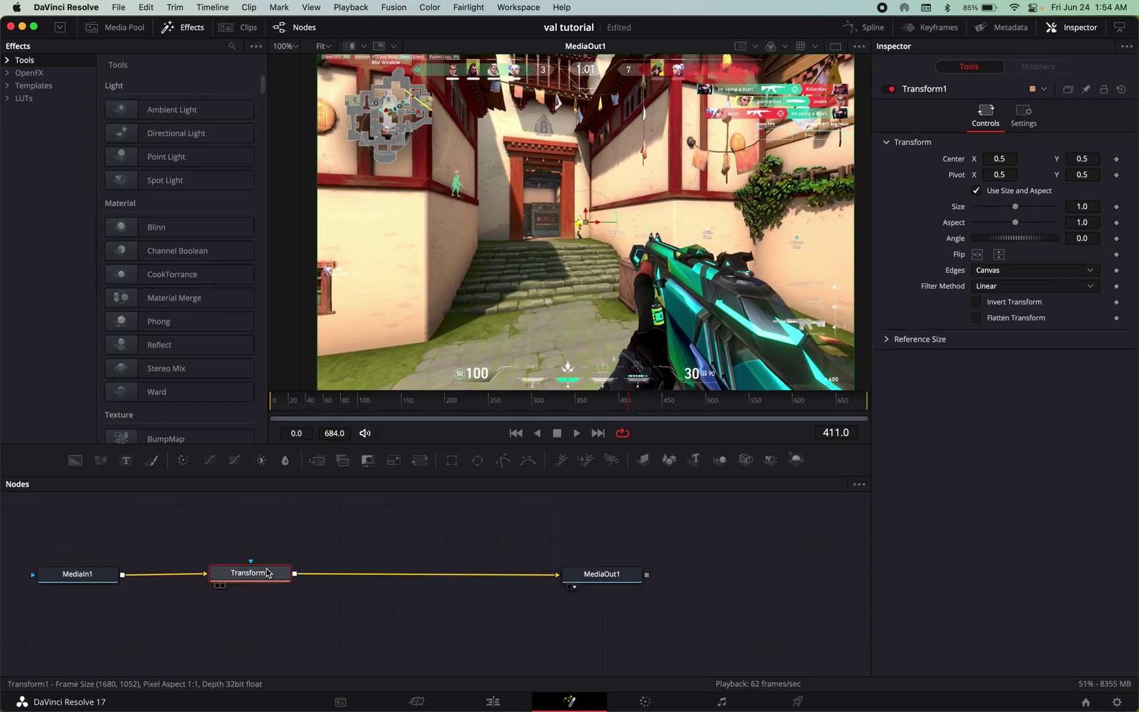
pyautogui.press('BackSpace')
# Step: Add a new Transform node between MediaIn1 and MediaOut1, placed a little farther along the connection
pyautogui.hotkey('shift', 'space')
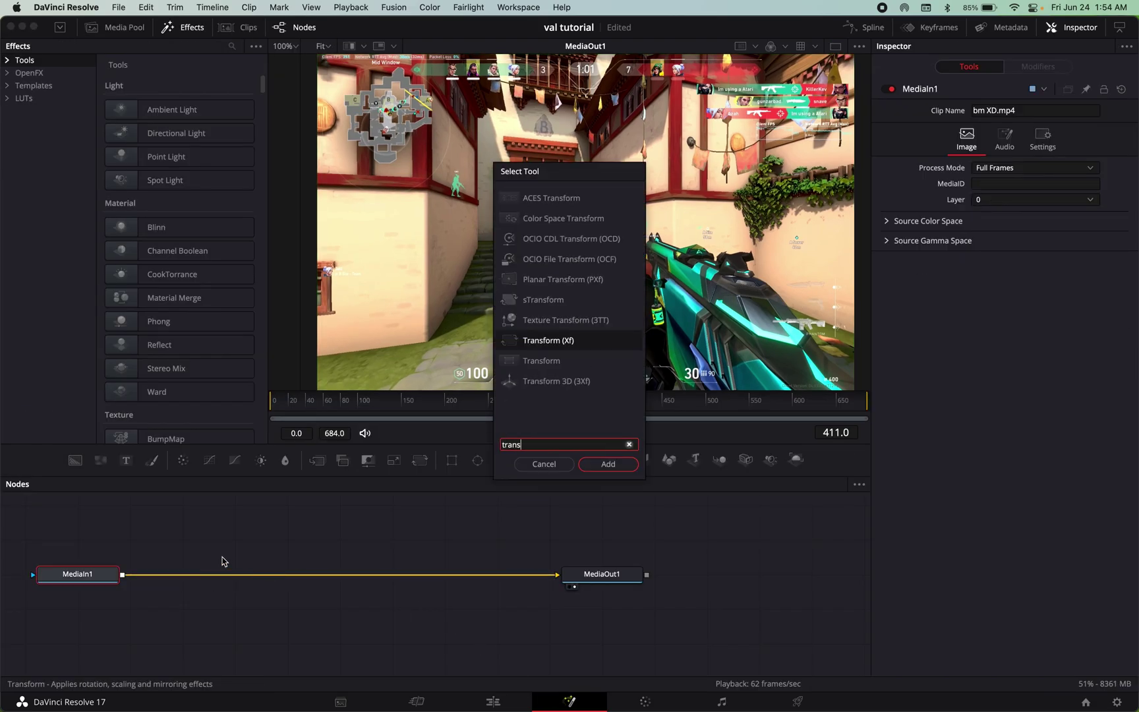
pyautogui.press('Return')
pyautogui.moveTo(195, 575); pyautogui.dragTo(285, 577)
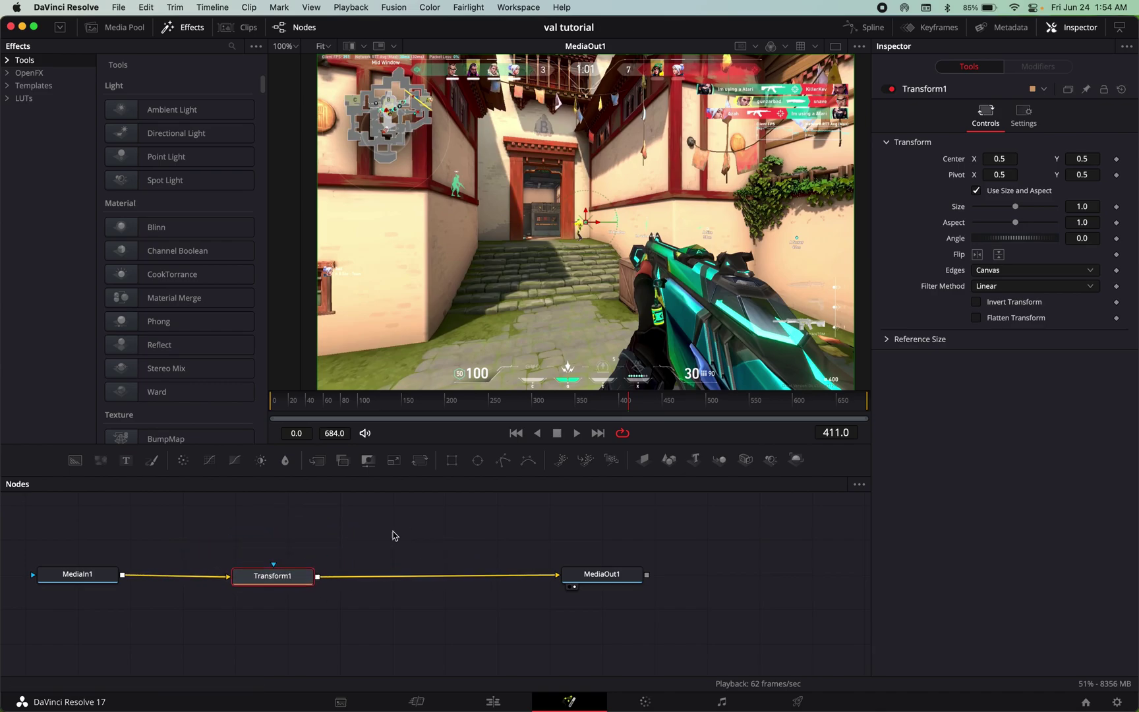
# Step: Examine the rifle kill by stepping and playing forward from frame 347 to see when the shooting starts
pyautogui.click(638, 400)
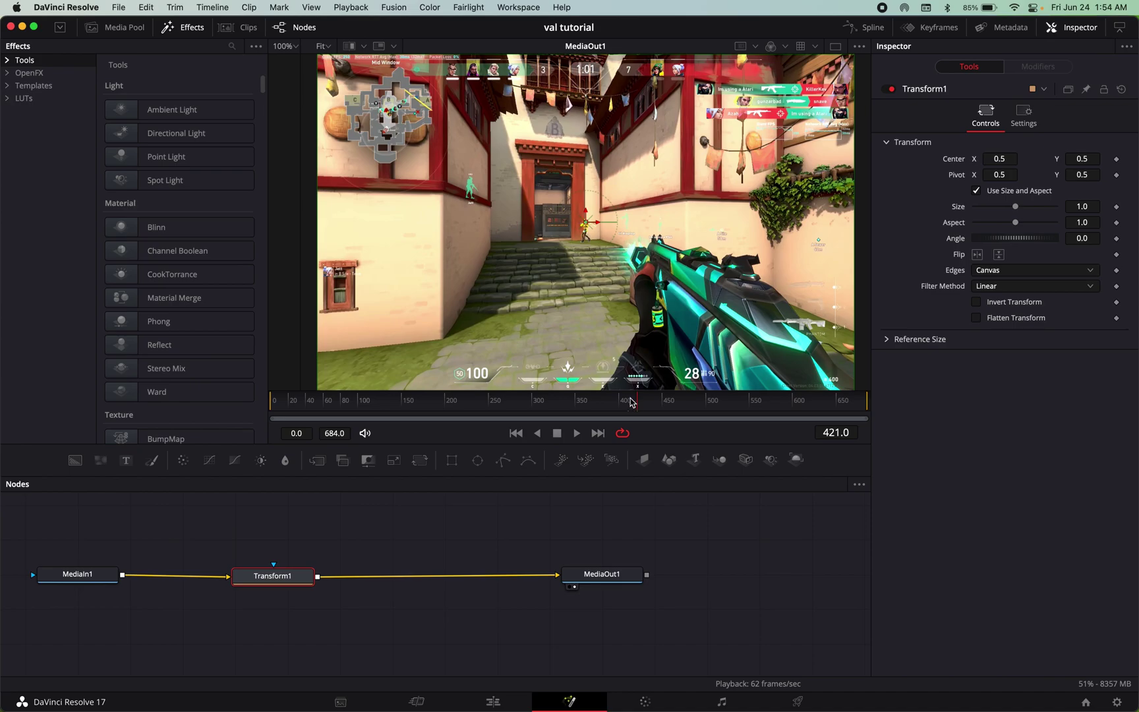
pyautogui.click(573, 404)
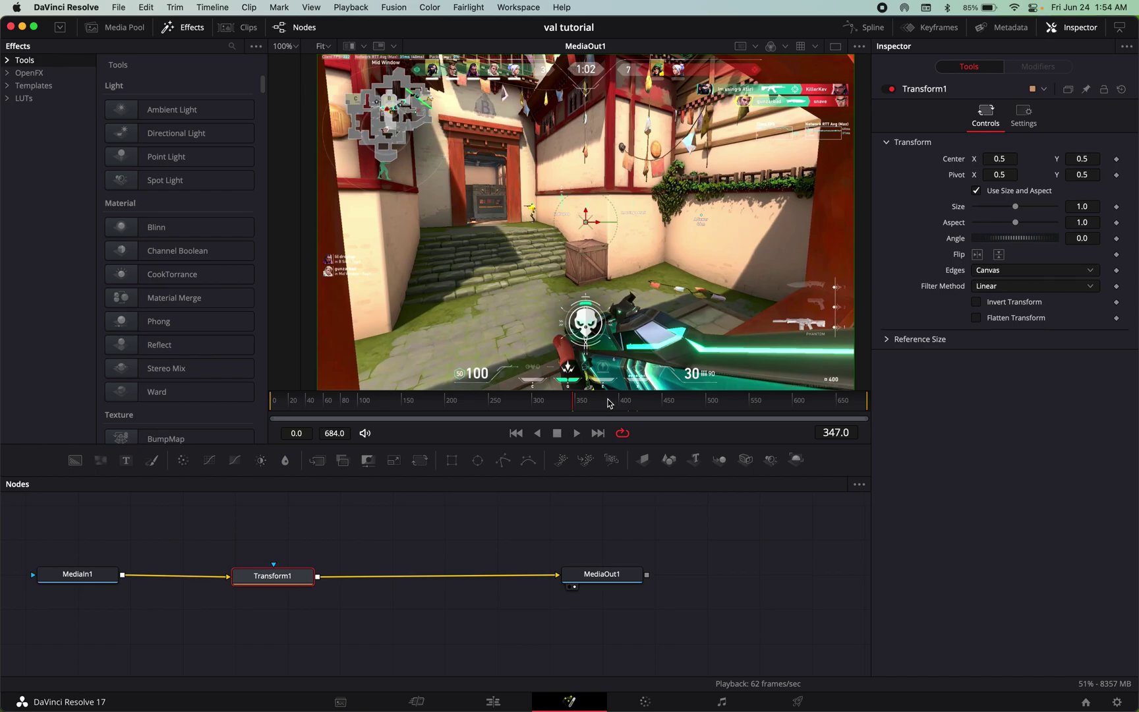
pyautogui.press('Right')
pyautogui.press('Right')
pyautogui.press('Right')
pyautogui.press('Right')
pyautogui.press('Right')
pyautogui.press('Right')
pyautogui.press('Right')
pyautogui.press('Right')
pyautogui.press('Right')
pyautogui.press('Right')
pyautogui.press('Right')
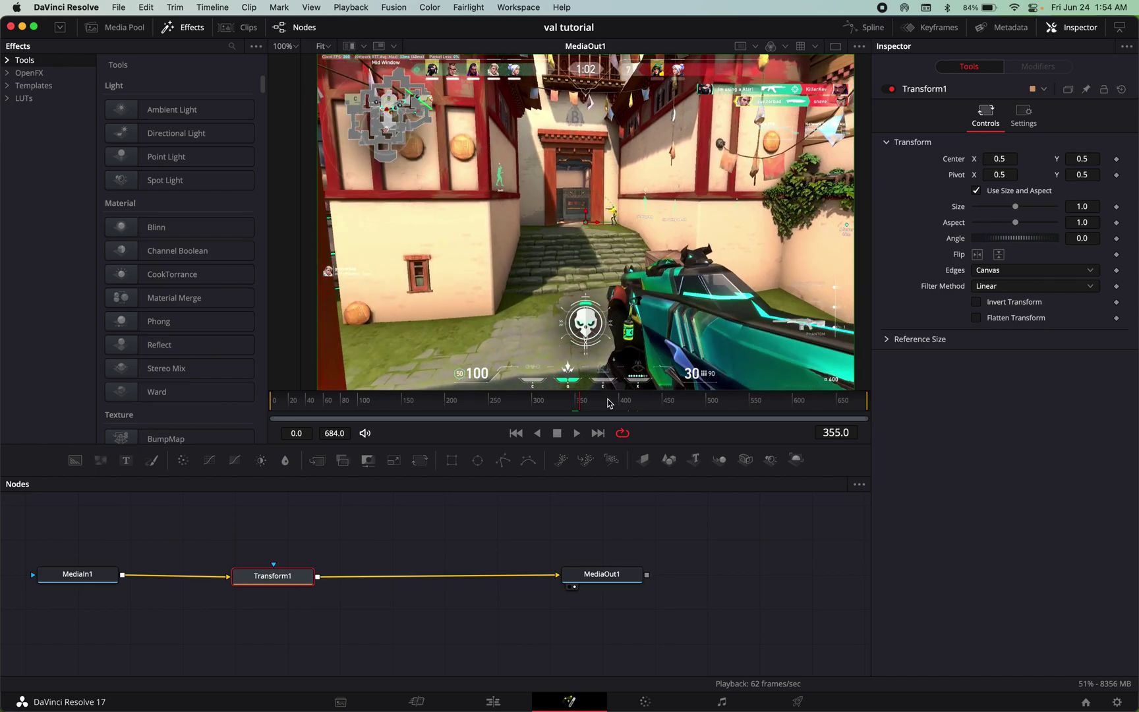
pyautogui.press('Right')
pyautogui.press('Right')
pyautogui.press('Right')
pyautogui.press('Right')
pyautogui.press('Right')
pyautogui.press('Right')
pyautogui.press('Right')
pyautogui.press('Right')
pyautogui.press('Right')
pyautogui.press('Right')
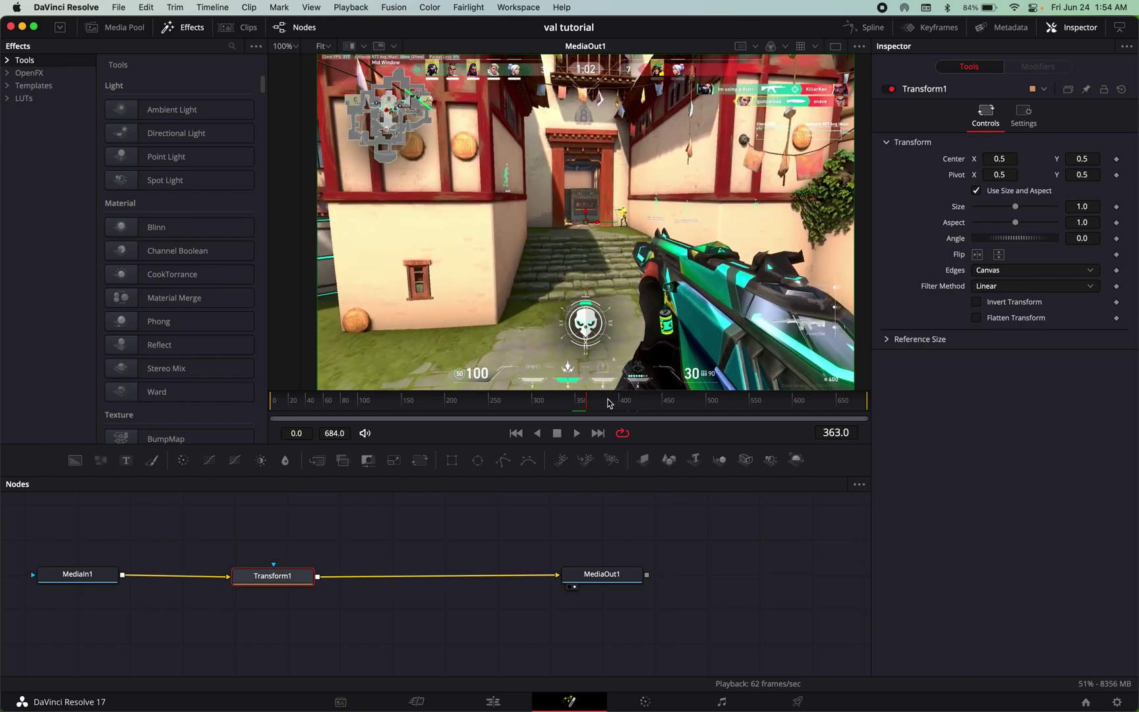
pyautogui.press('space')
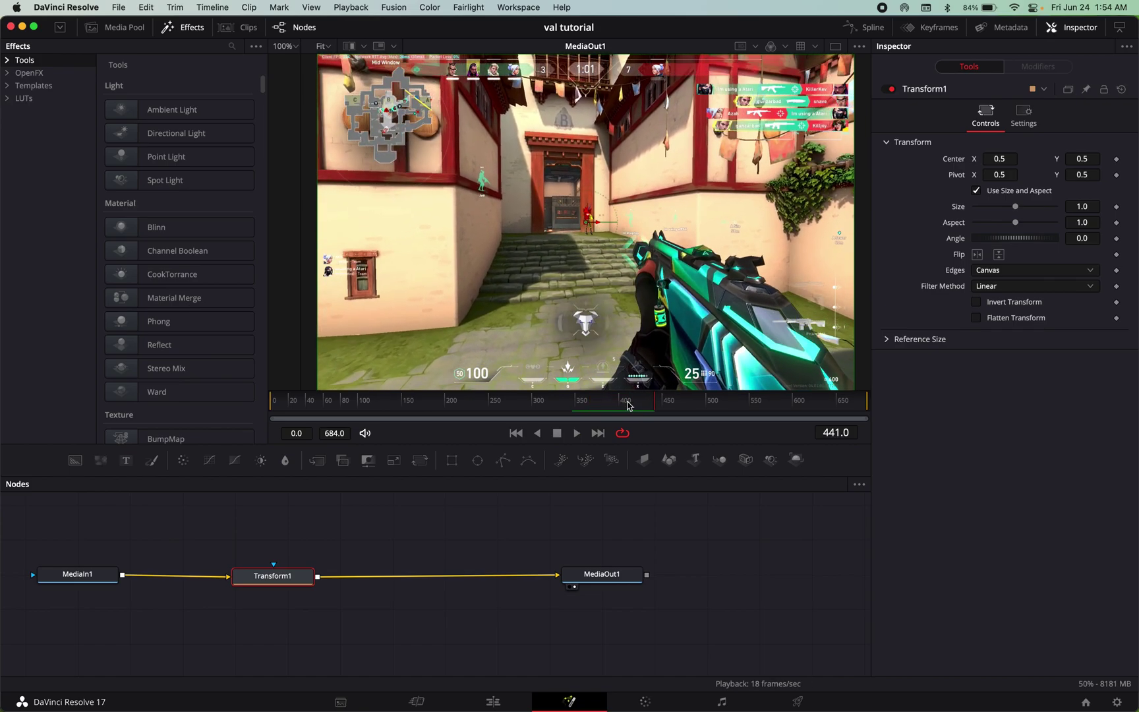
# Step: Add a Size keyframe of 1.0 on Transform1 at frame 408, just before the shots begin
pyautogui.click(629, 404)
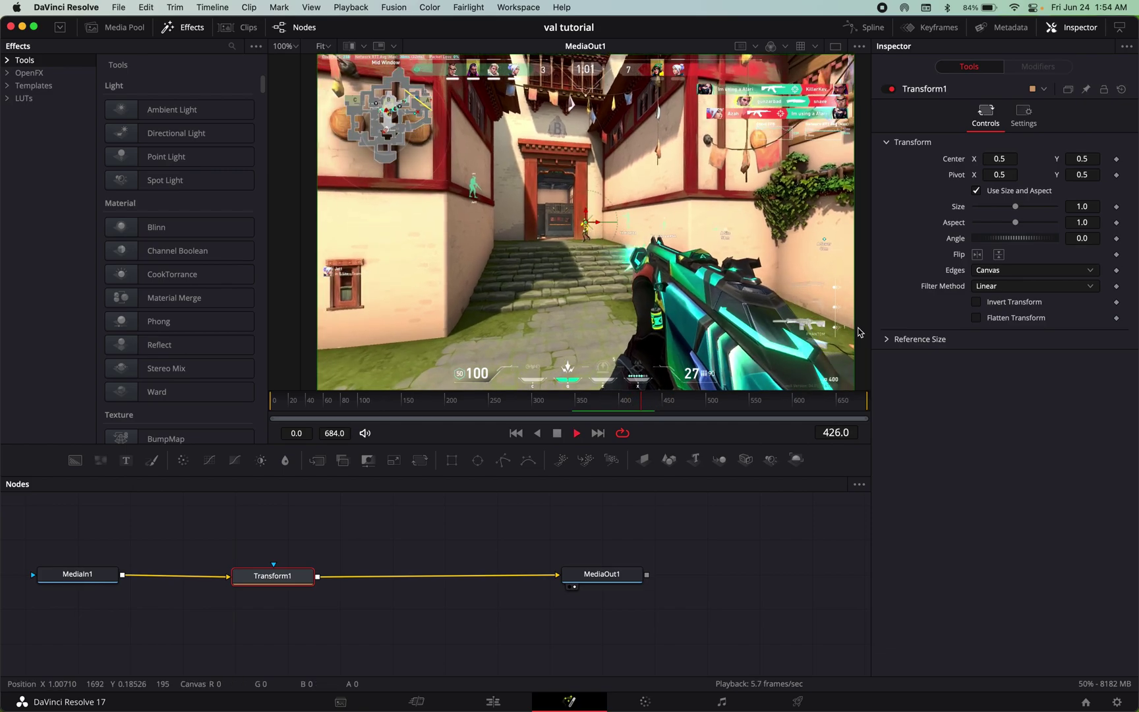
pyautogui.click(600, 402)
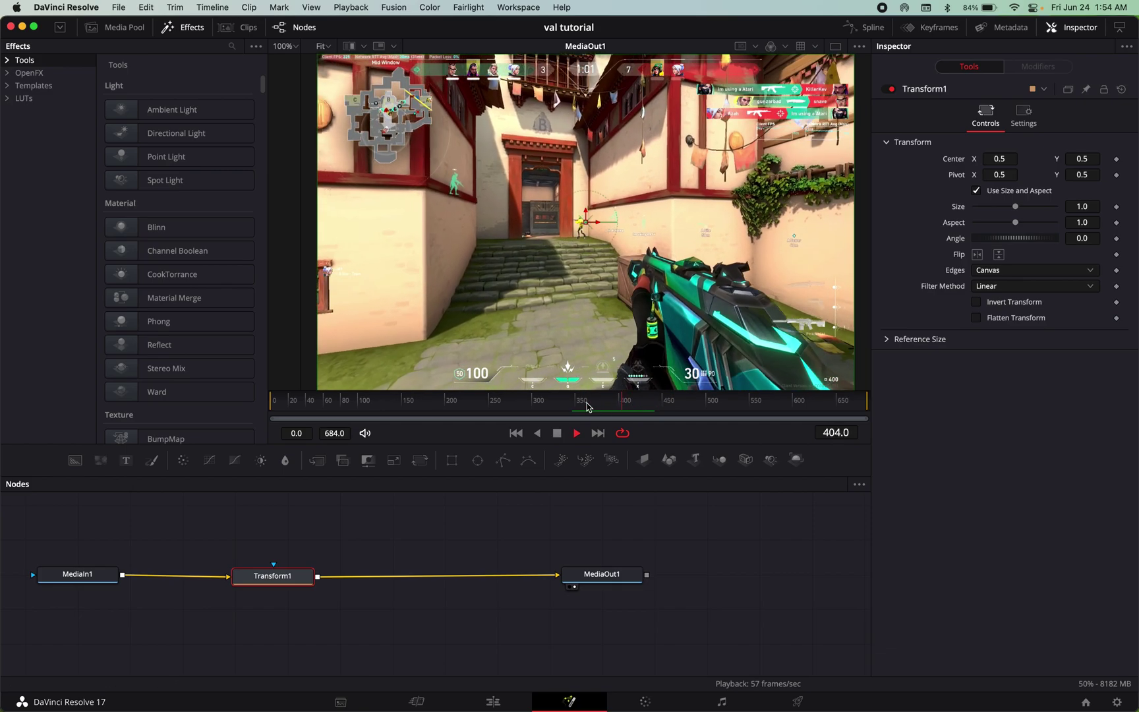
pyautogui.click(638, 400)
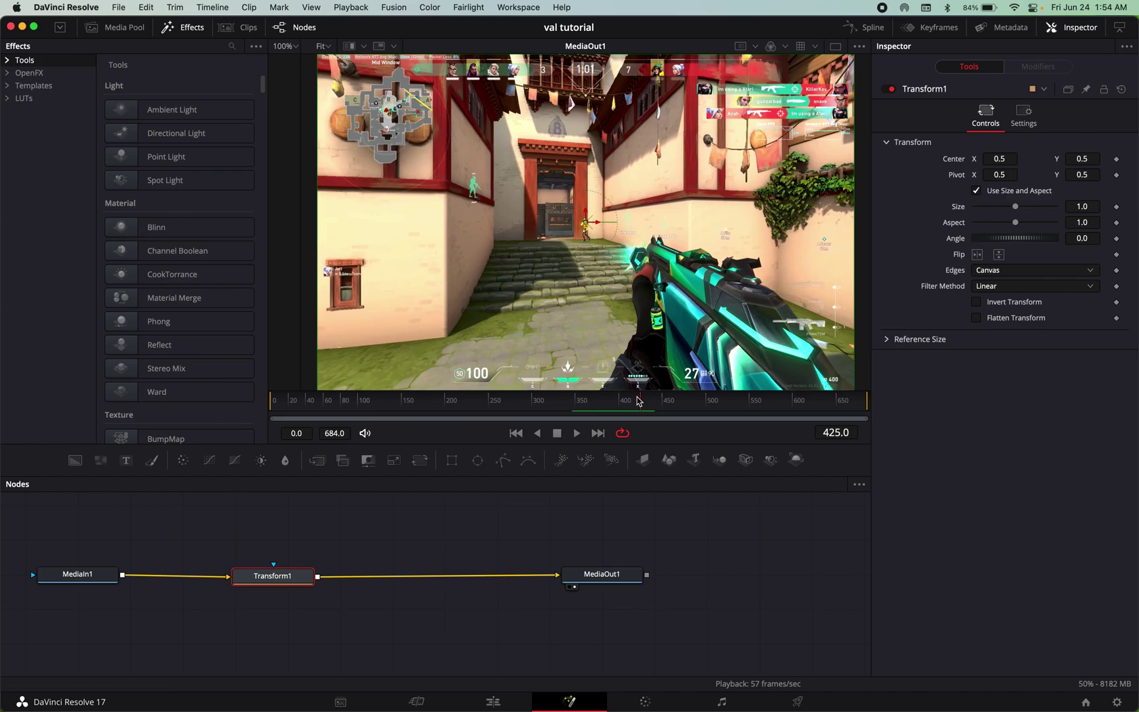
pyautogui.click(634, 401)
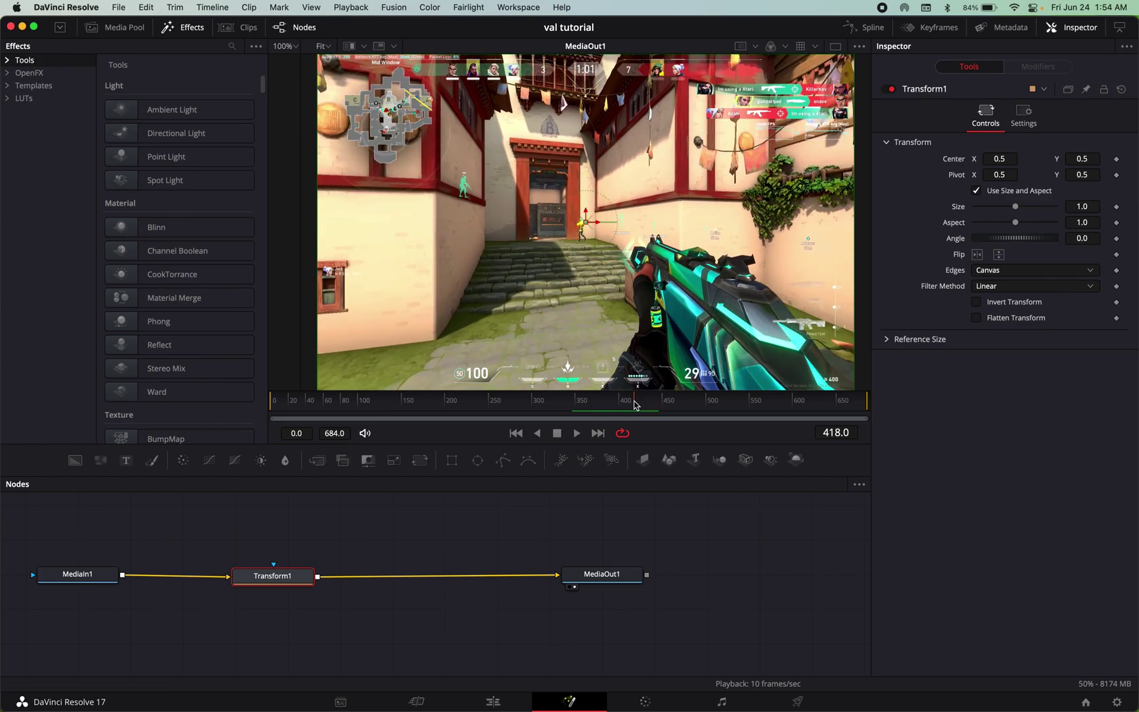
pyautogui.click(630, 402)
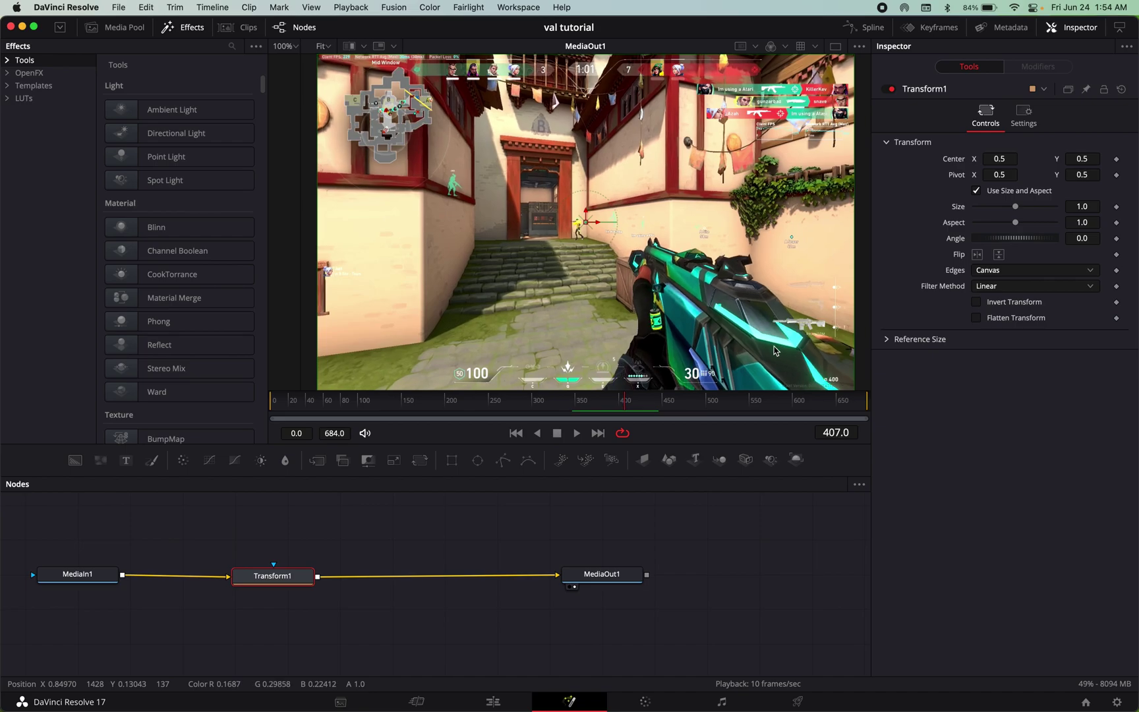
pyautogui.click(1117, 207)
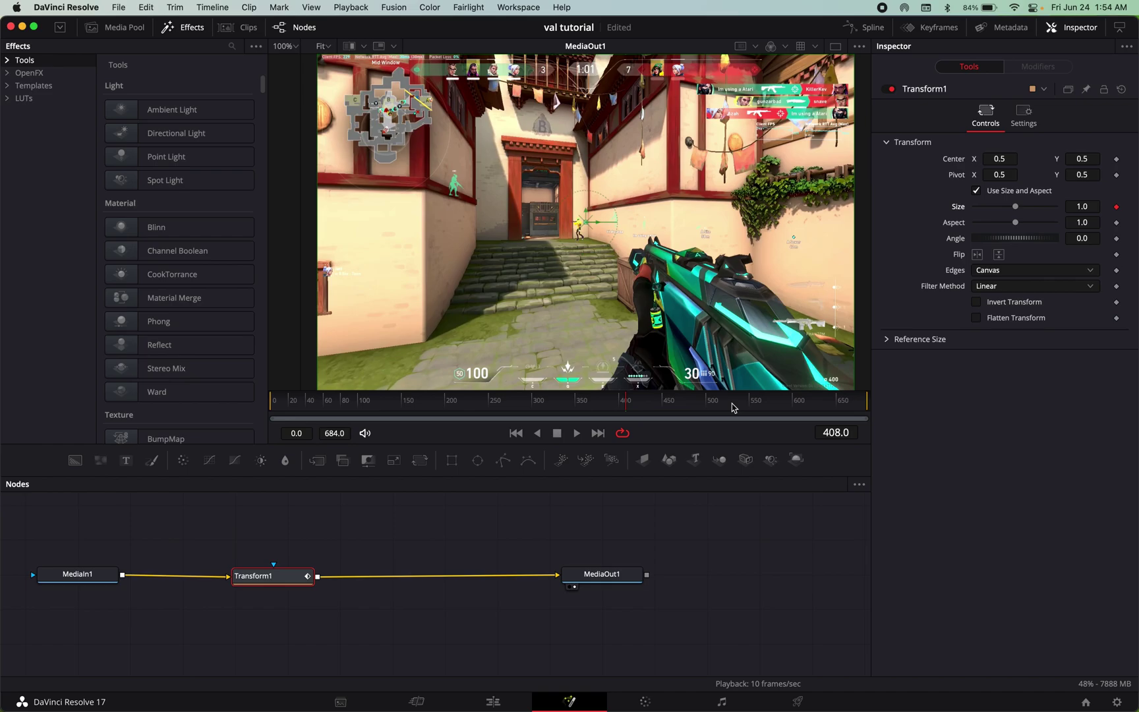
# Step: Play through the kill from the first keyframe and add a second Size keyframe of 1.0 at frame 500
pyautogui.press('Right')
pyautogui.press('Right')
pyautogui.press('Right')
pyautogui.click(707, 404)
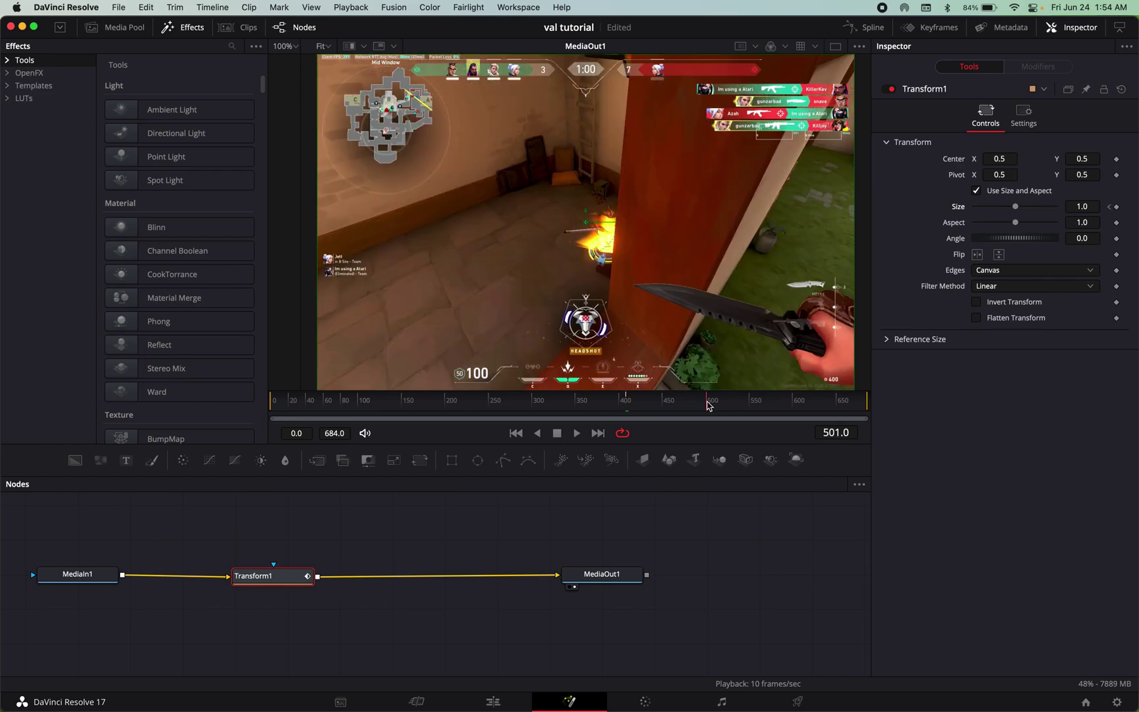
pyautogui.moveTo(707, 405); pyautogui.dragTo(627, 404)
pyautogui.press('space')
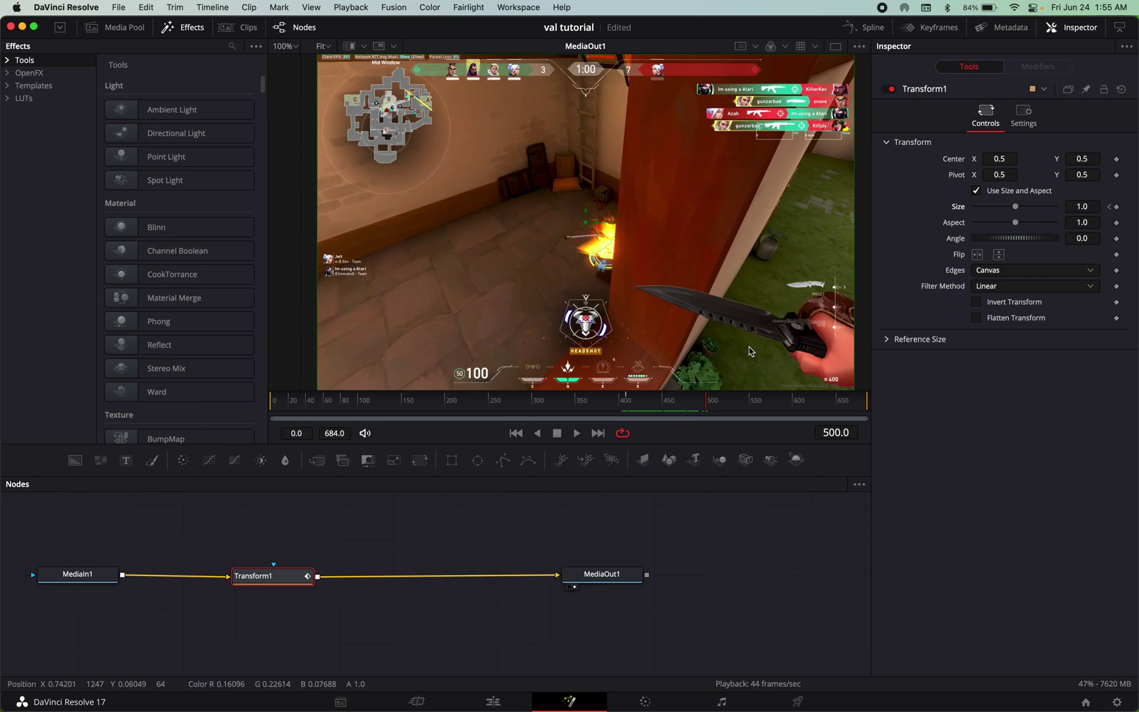
pyautogui.click(1116, 207)
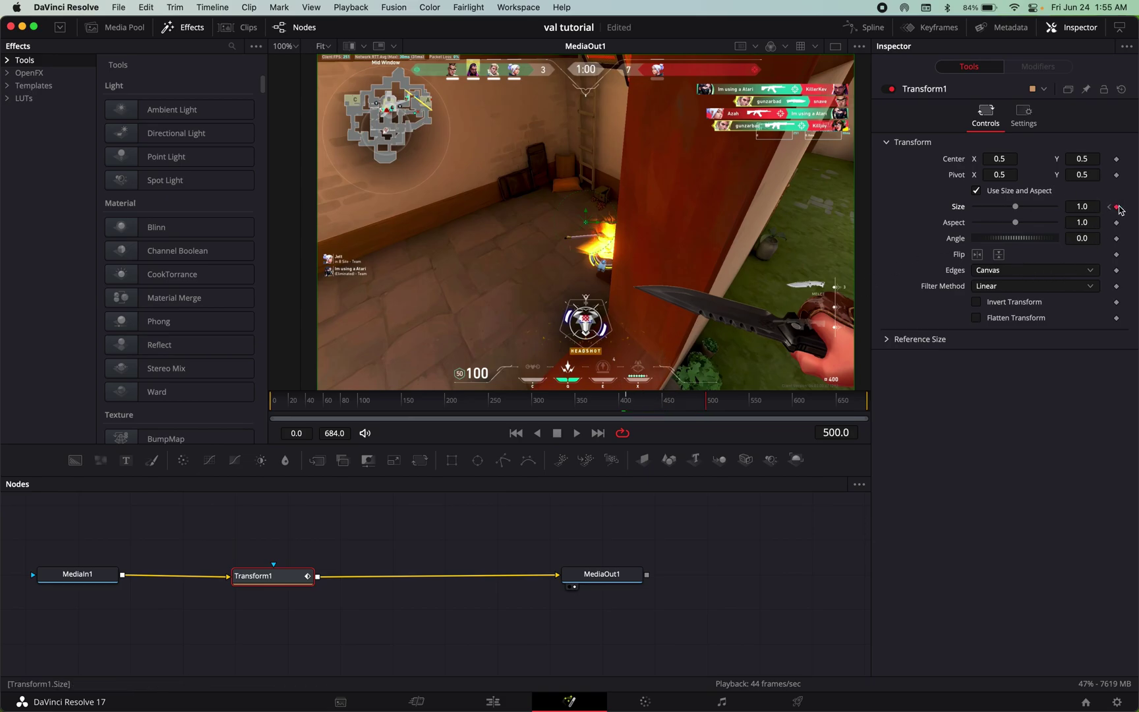
# Step: Step backward through the frames between the two Size keyframes to frame 435 to examine the moment of the kill
pyautogui.click(676, 402)
pyautogui.press('Left')
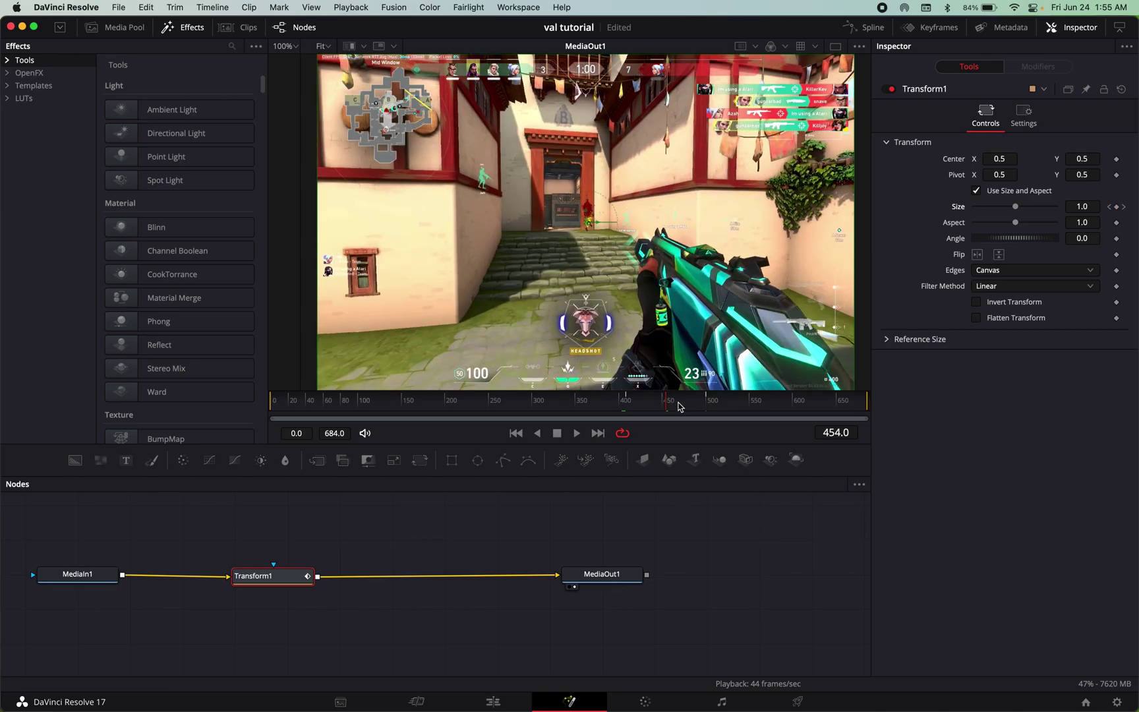
pyautogui.press('Left')
pyautogui.press('Left')
pyautogui.press('Left')
pyautogui.press('Left')
pyautogui.press('Left')
pyautogui.press('Left')
pyautogui.press('Left')
pyautogui.press('Left')
pyautogui.press('Left')
pyautogui.press('Left')
pyautogui.press('Left')
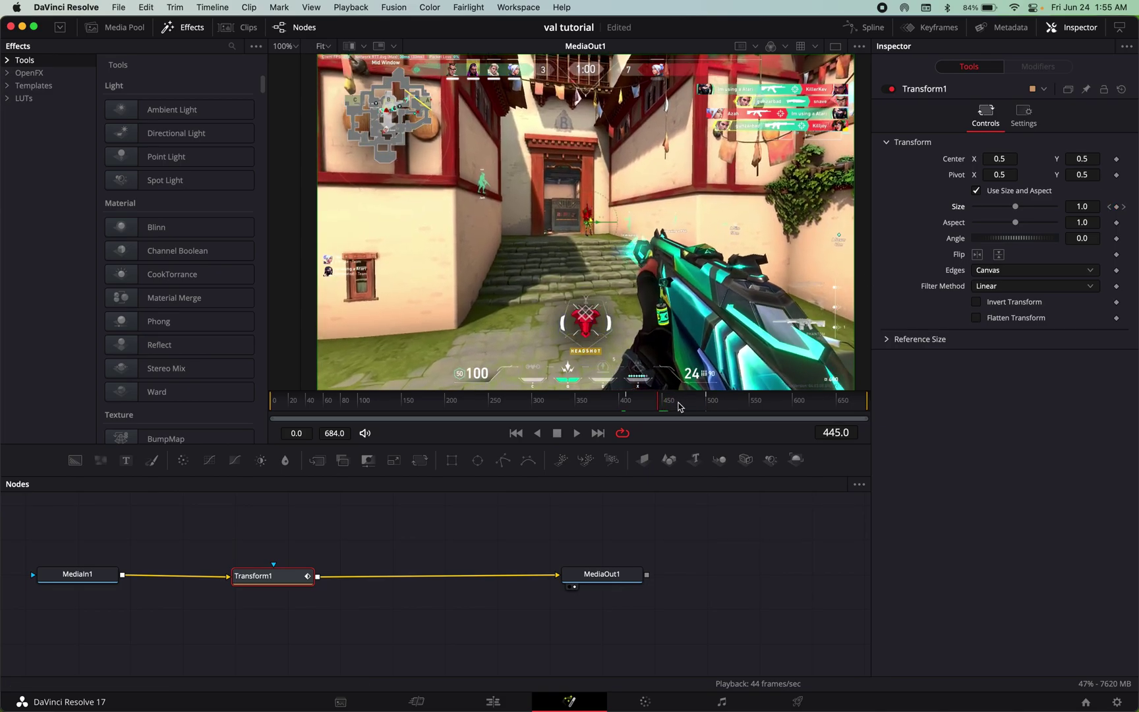
pyautogui.press('Left')
pyautogui.press('Left')
pyautogui.press('Left')
pyautogui.press('Left')
pyautogui.press('Left')
pyautogui.press('Left')
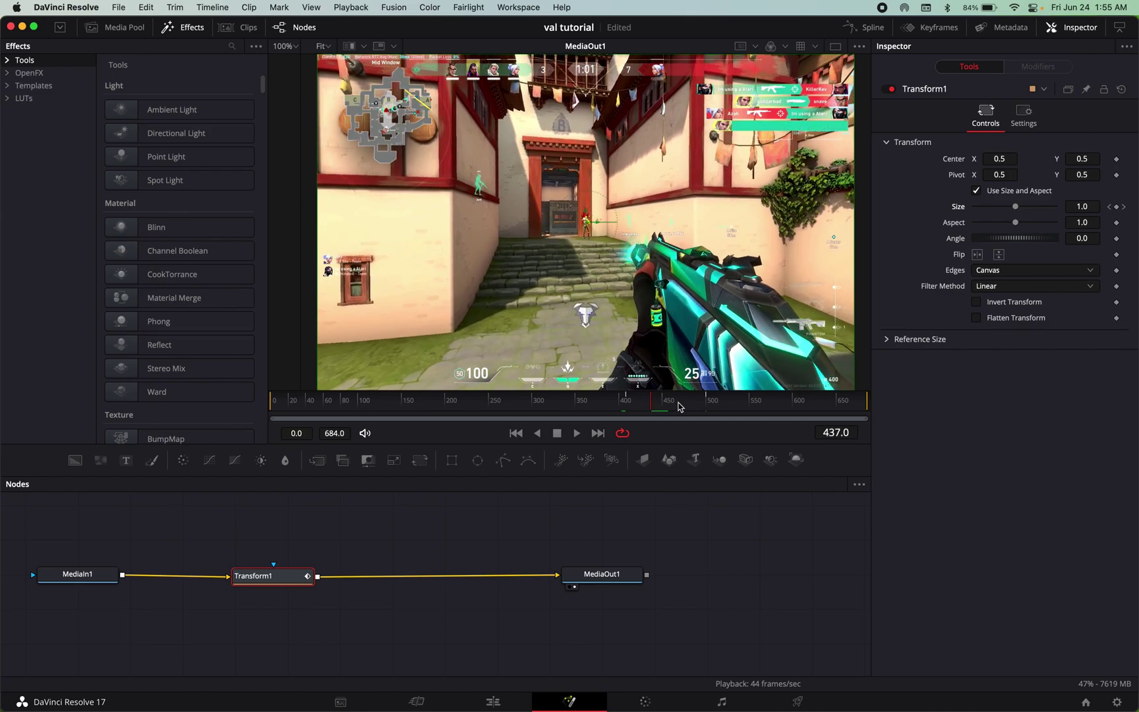
pyautogui.press('Left')
pyautogui.press('Left')
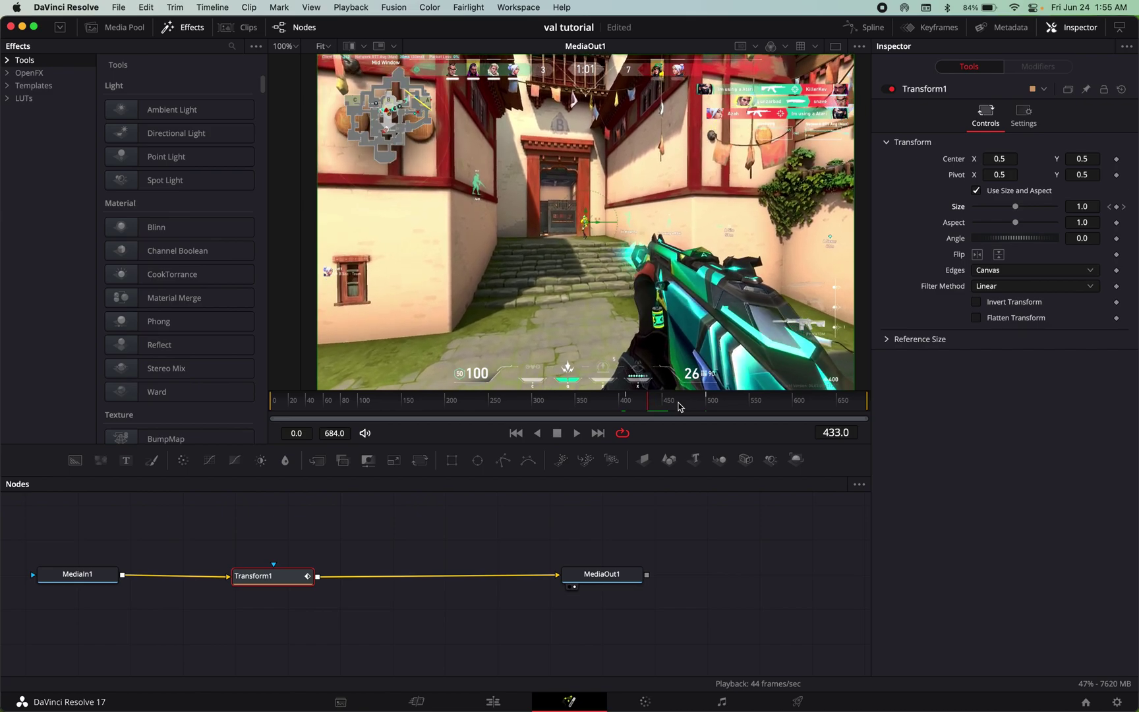
pyautogui.press('Left')
pyautogui.press('Right')
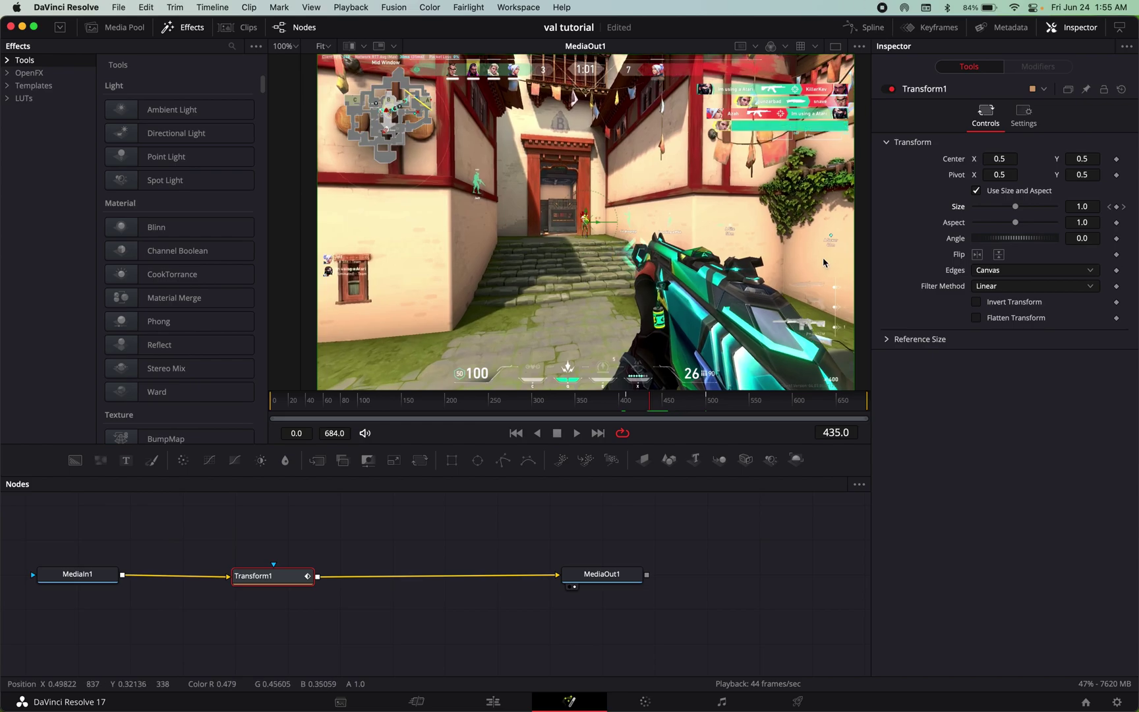
# Step: Try a larger Size on Transform1 at frame 435 and undo the change
pyautogui.moveTo(1016, 210)
pyautogui.mouseDown()
pyautogui.moveTo(1007, 215)
pyautogui.moveTo(1034, 213)
pyautogui.mouseUp()
pyautogui.press('super+z')
pyautogui.press('super+z')
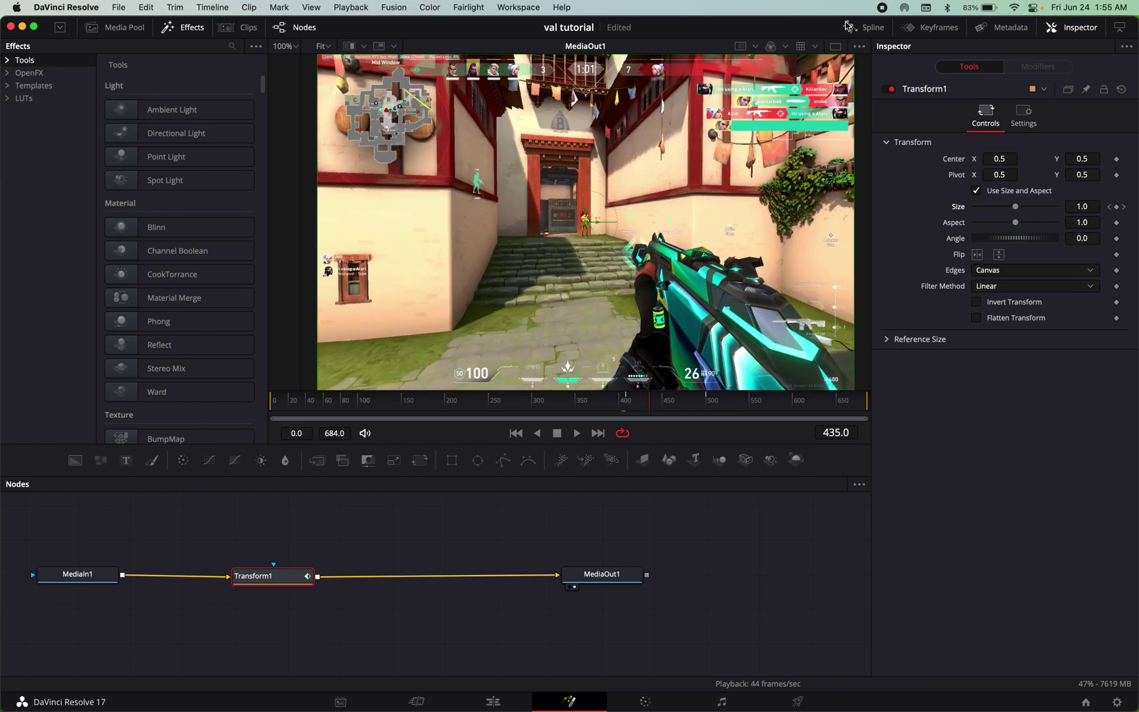
# Step: Set Transform1's Size to 1.25 at frame 501 for an abrupt zoom right after the second keyframe
pyautogui.click(848, 26)
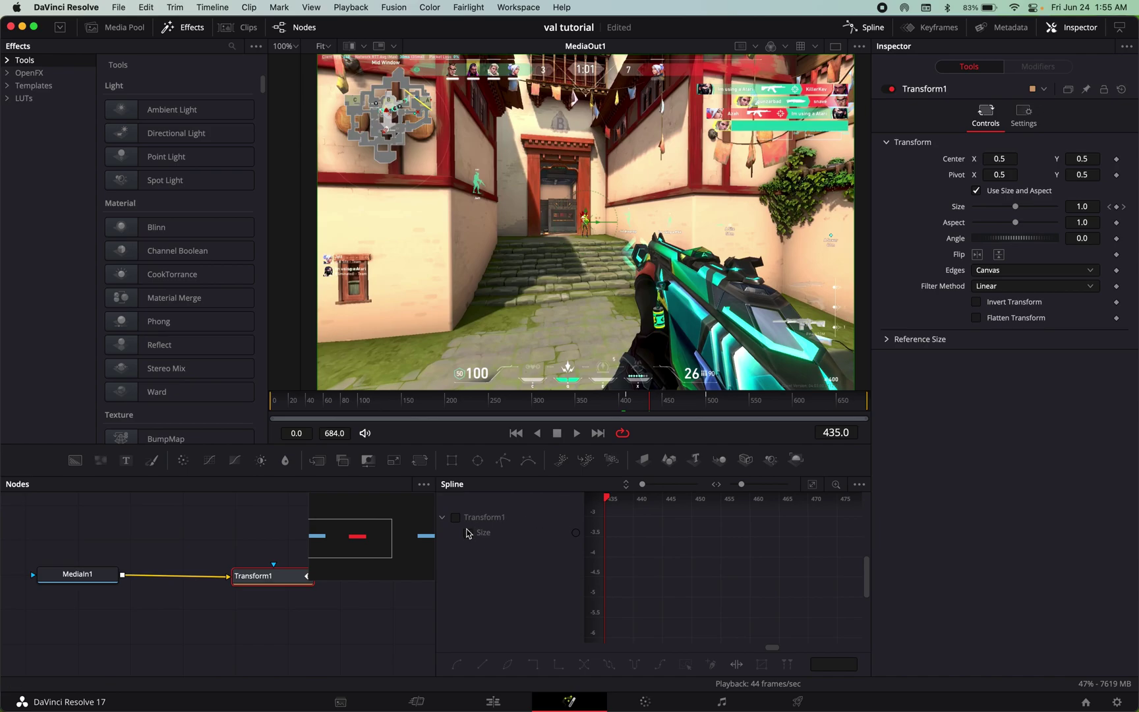
pyautogui.click(863, 26)
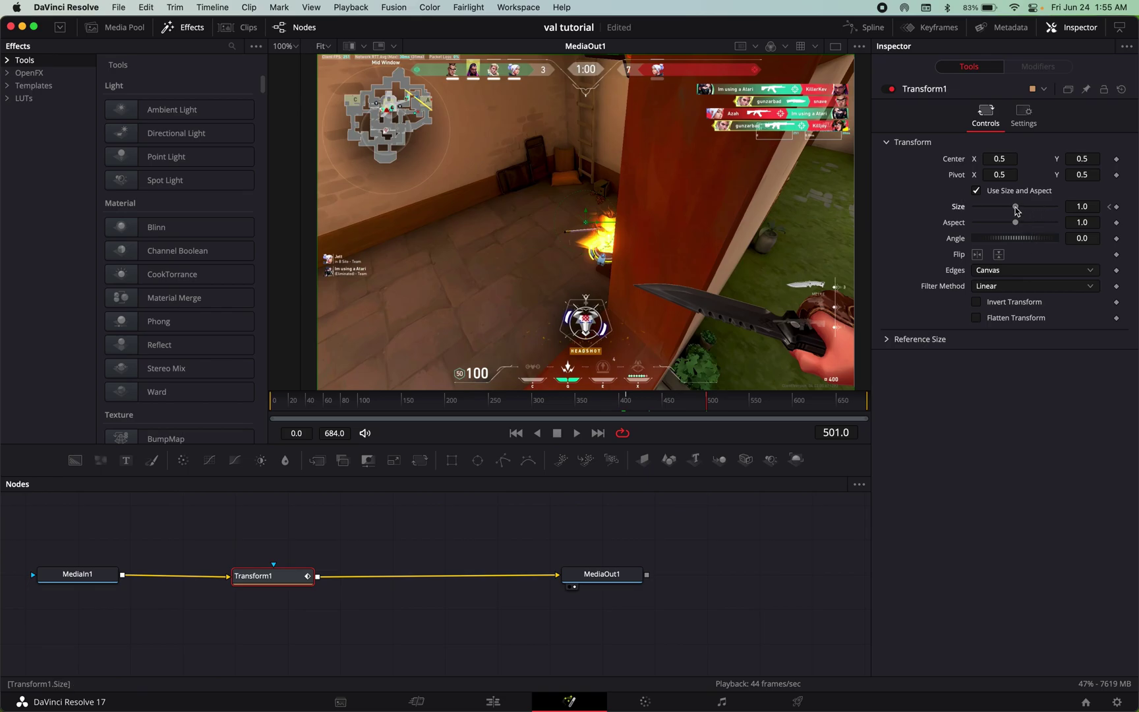
pyautogui.moveTo(1016, 211); pyautogui.dragTo(1018, 211)
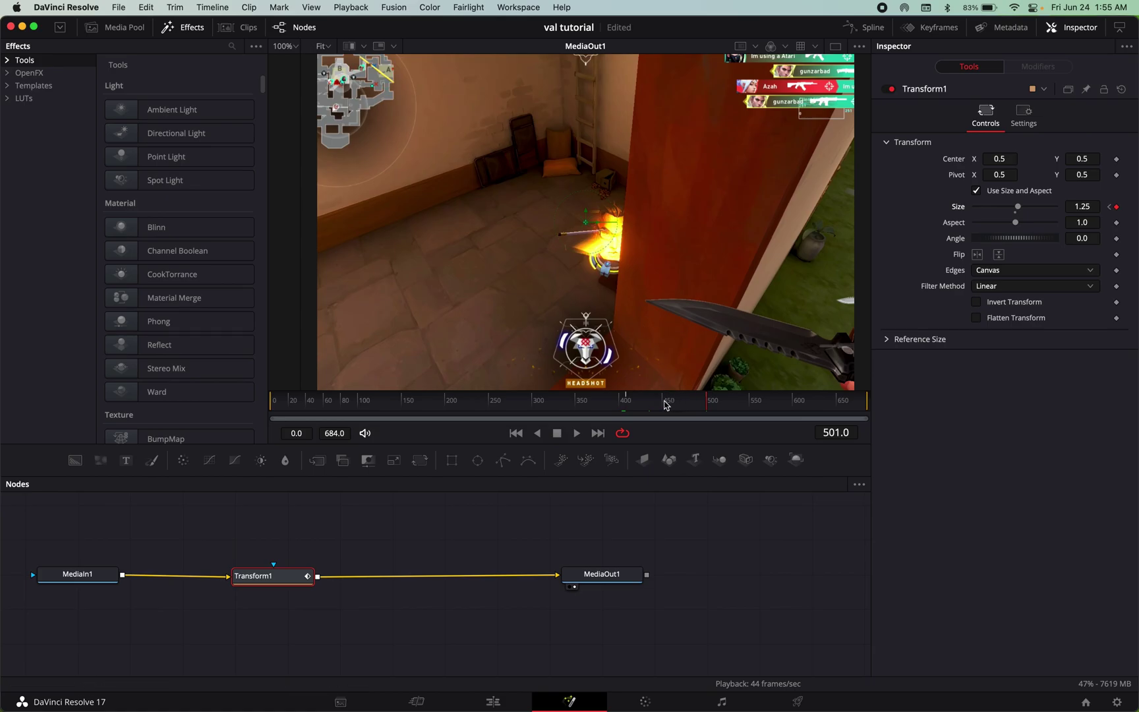
# Step: Add Angle keyframes of 0.0 on Transform1 at frames 409 and 500
pyautogui.moveTo(661, 404); pyautogui.dragTo(633, 399)
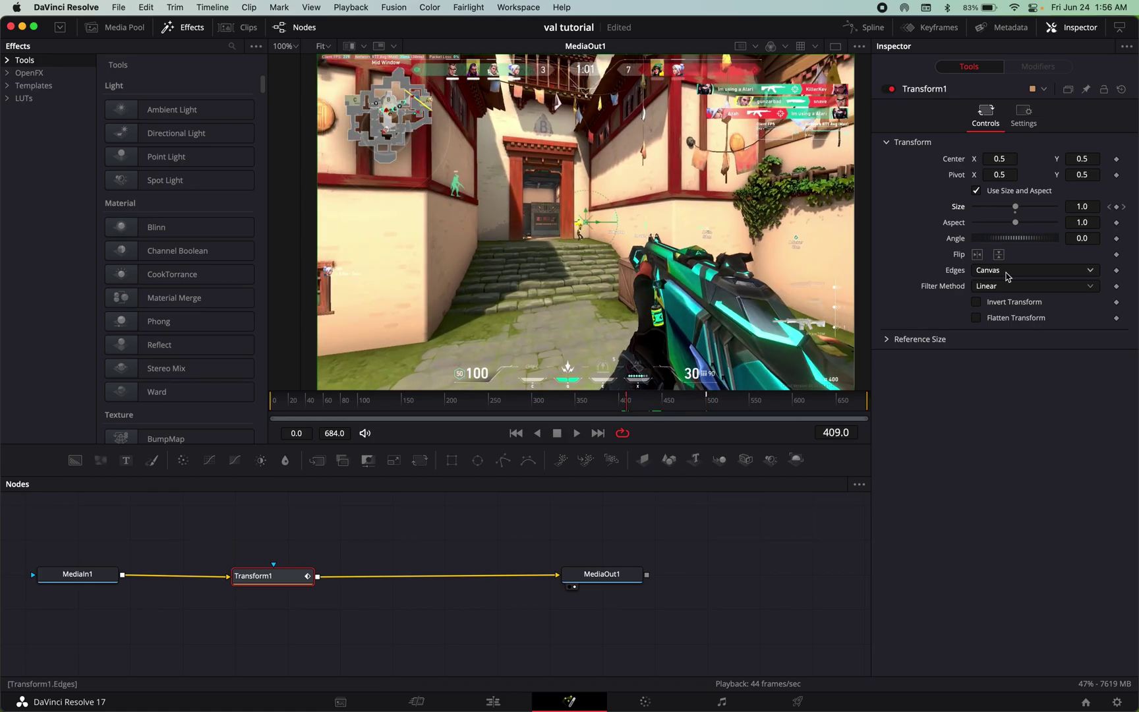
pyautogui.click(1116, 238)
pyautogui.click(709, 402)
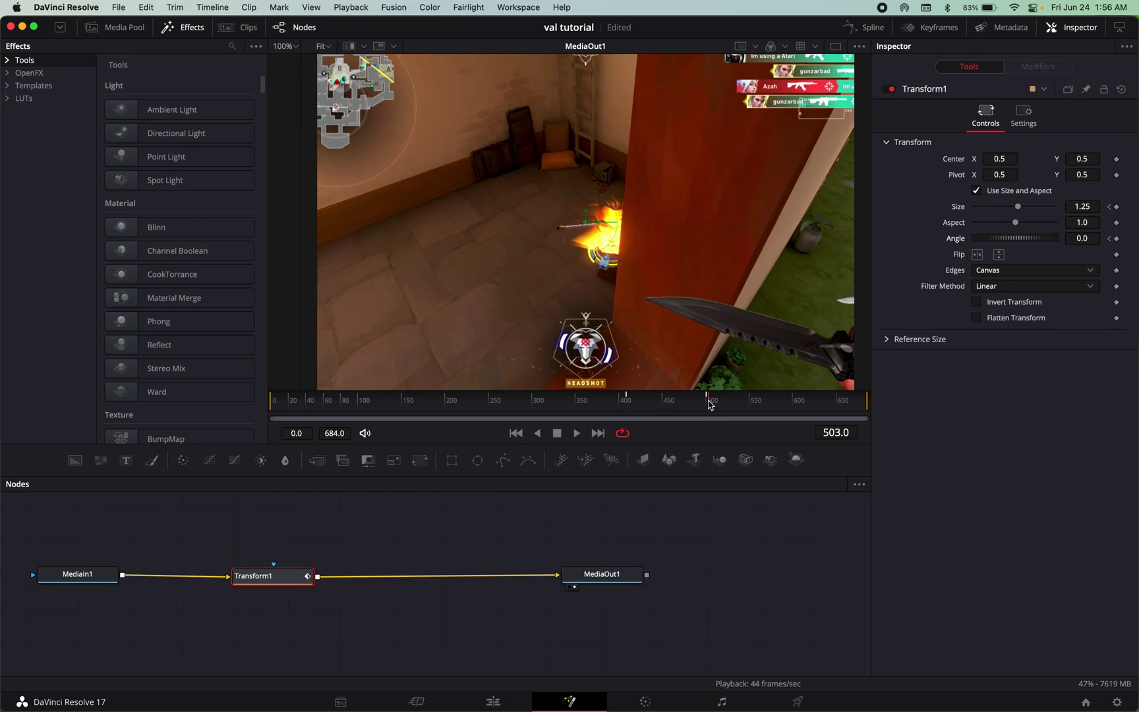
pyautogui.click(706, 400)
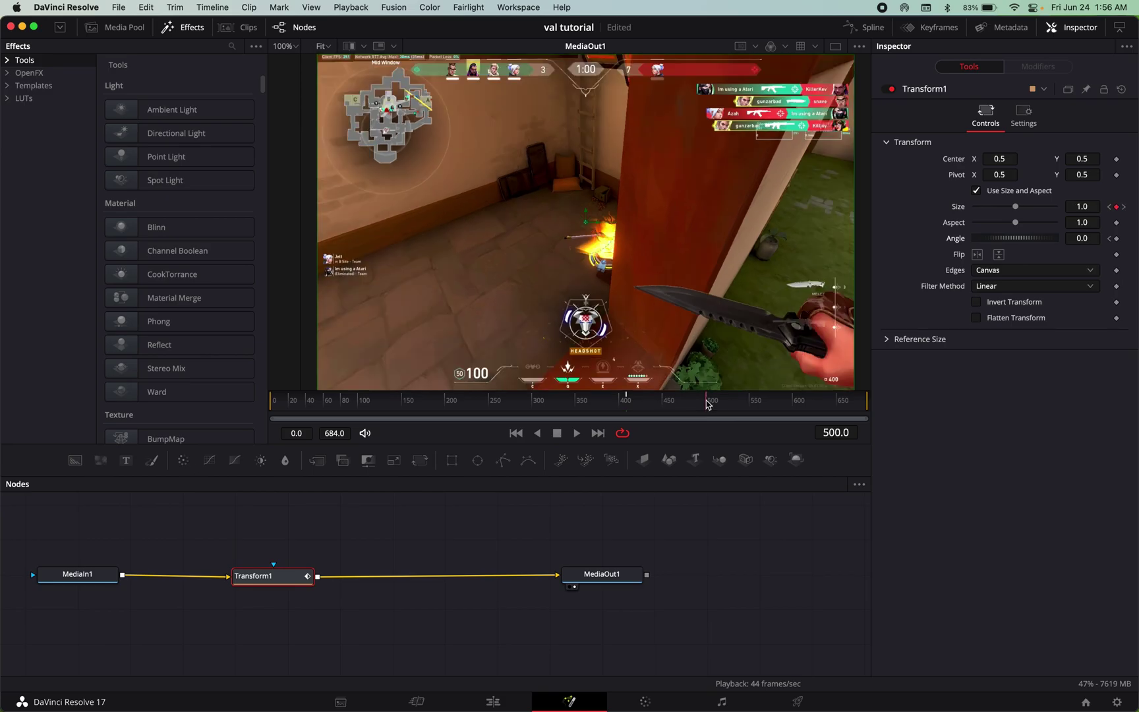
pyautogui.click(1109, 238)
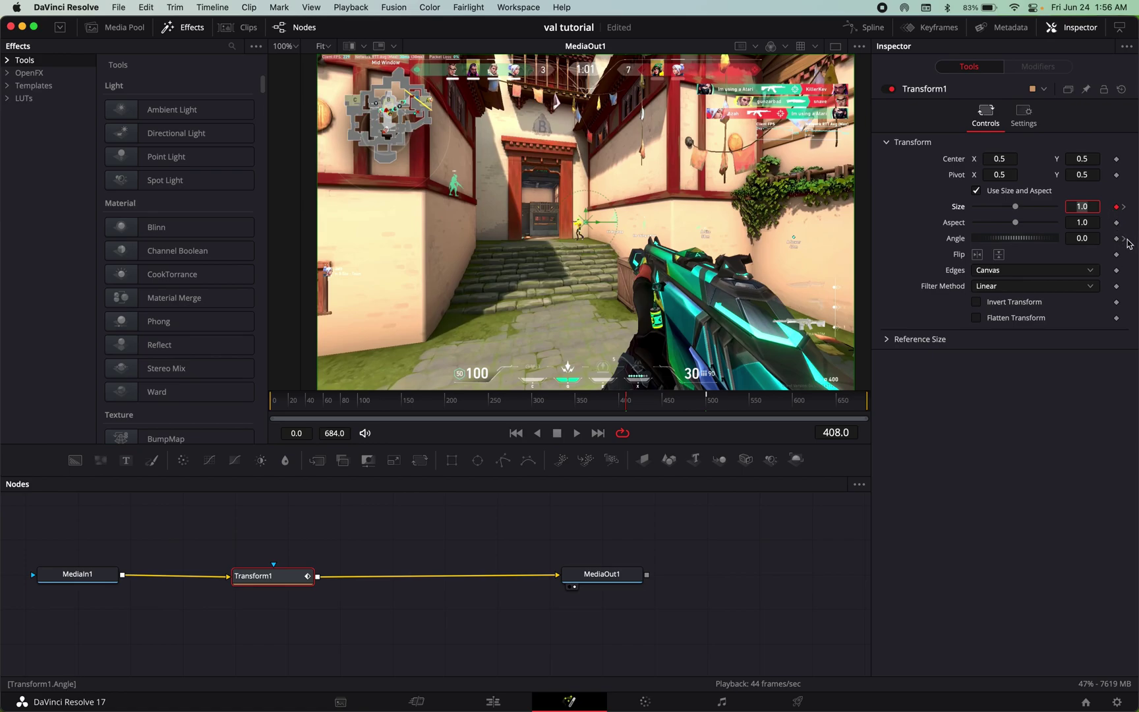
# Step: Add an Angle keyframe of 0.0 at frame 408 so it aligns with the first Size keyframe
pyautogui.click(1123, 240)
pyautogui.click(1109, 239)
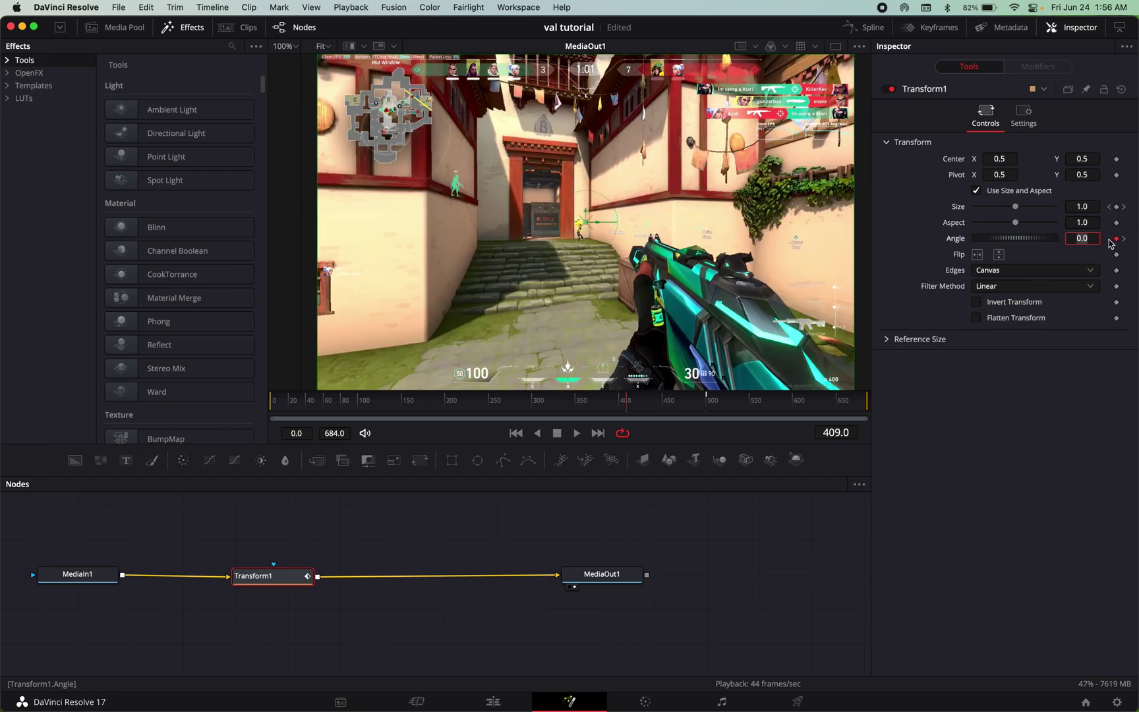
pyautogui.press('Left')
pyautogui.click(1116, 239)
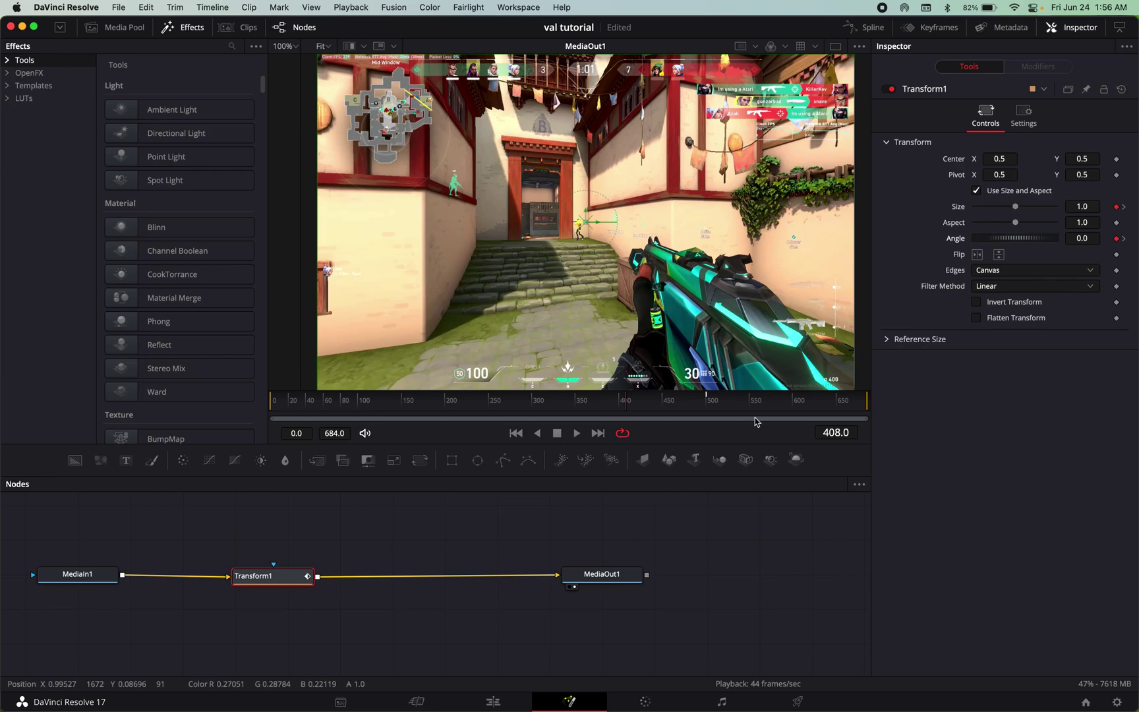
# Step: Set Transform1's Angle to 2.6 at frame 435 to tilt the image on the kill shot
pyautogui.click(660, 402)
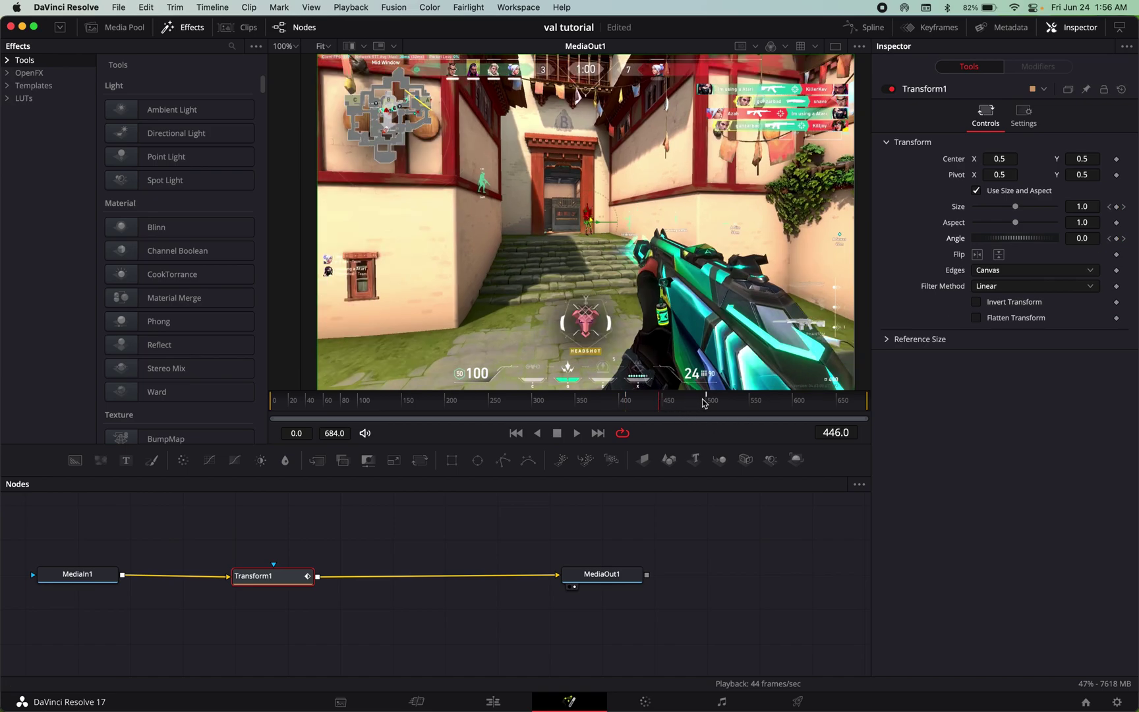
pyautogui.moveTo(704, 403); pyautogui.dragTo(709, 399)
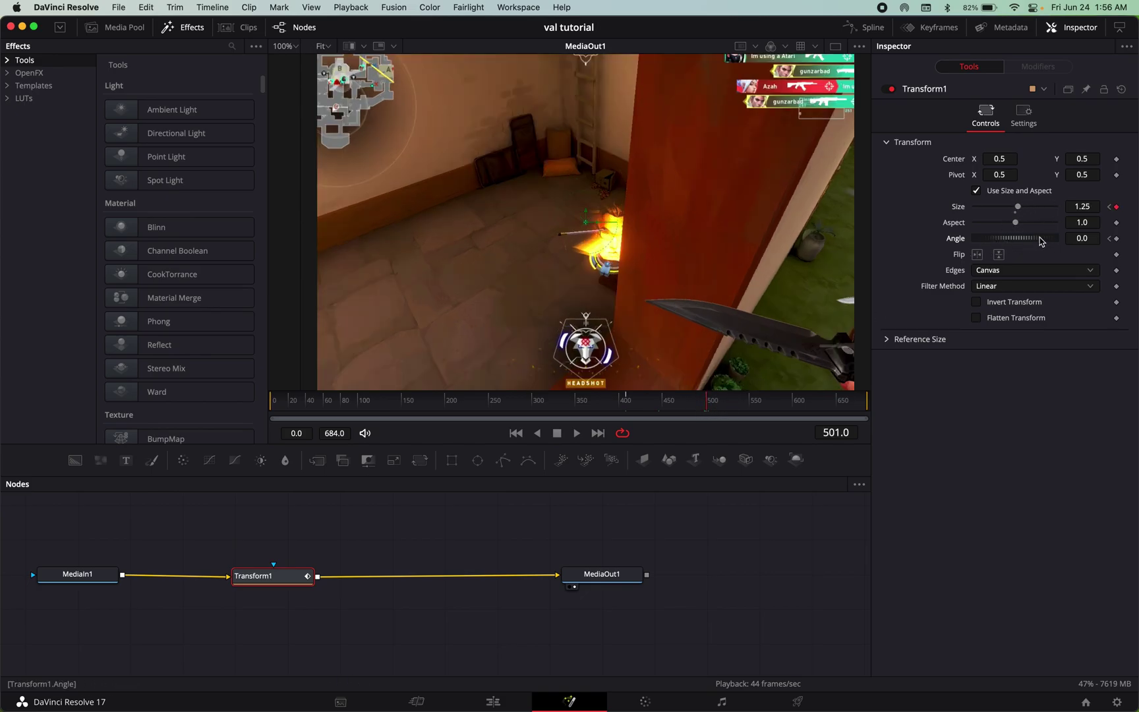
pyautogui.click(664, 402)
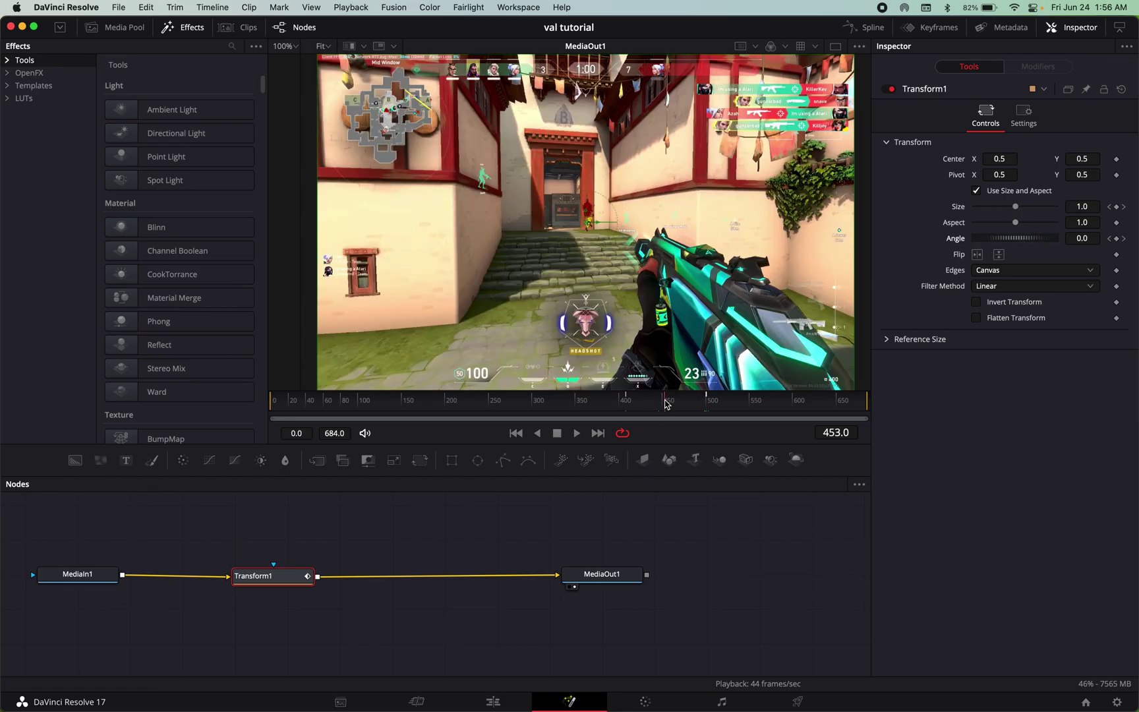
pyautogui.press('Left')
pyautogui.press('Left')
pyautogui.press('Left')
pyautogui.press('Left')
pyautogui.press('Left')
pyautogui.press('Left')
pyautogui.press('Left')
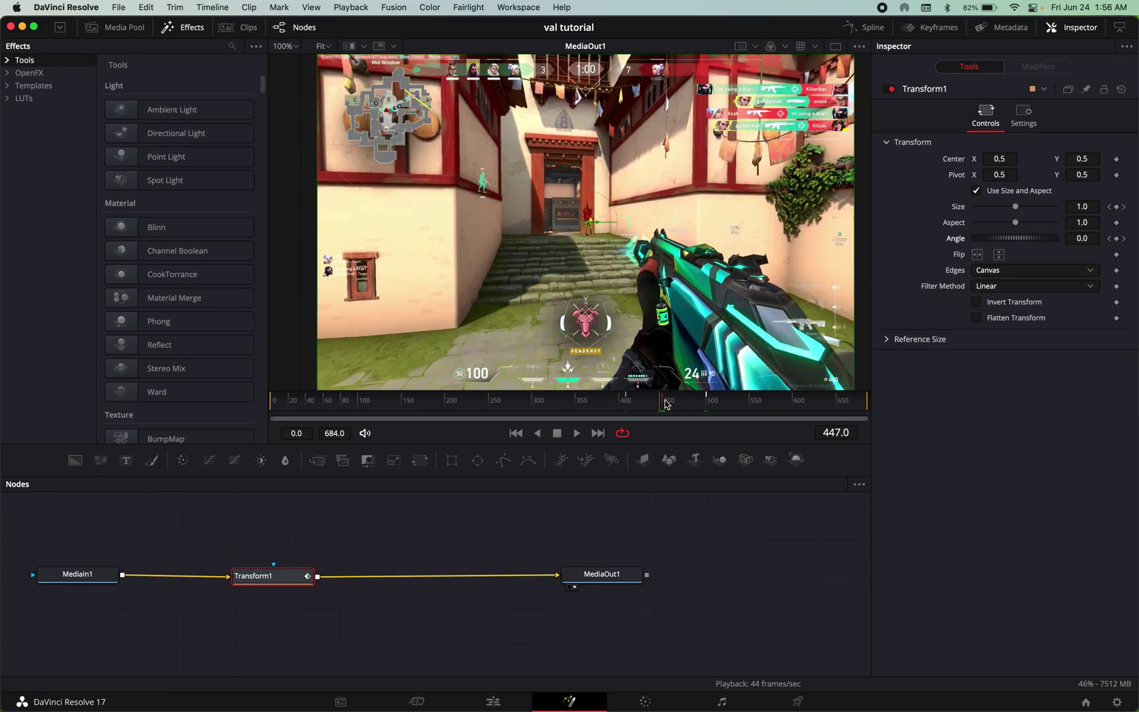
pyautogui.press('Left')
pyautogui.press('Left')
pyautogui.press('Right')
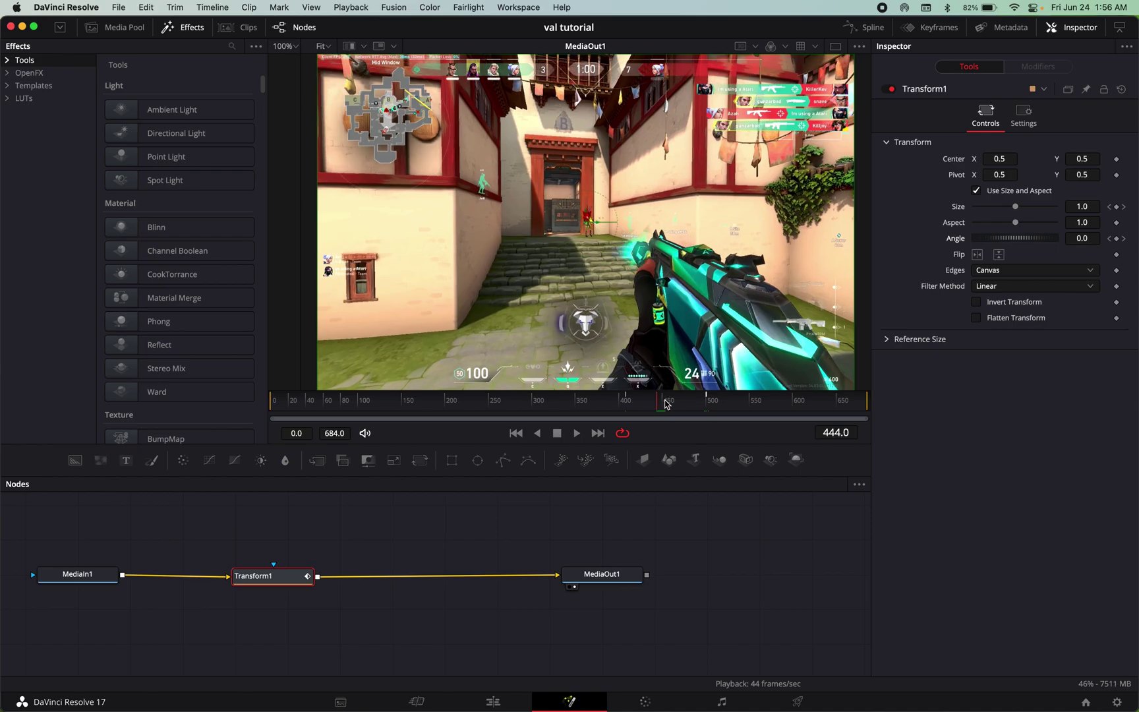
pyautogui.press('Left')
pyautogui.press('Left')
pyautogui.press('Left')
pyautogui.press('Left')
pyautogui.press('Left')
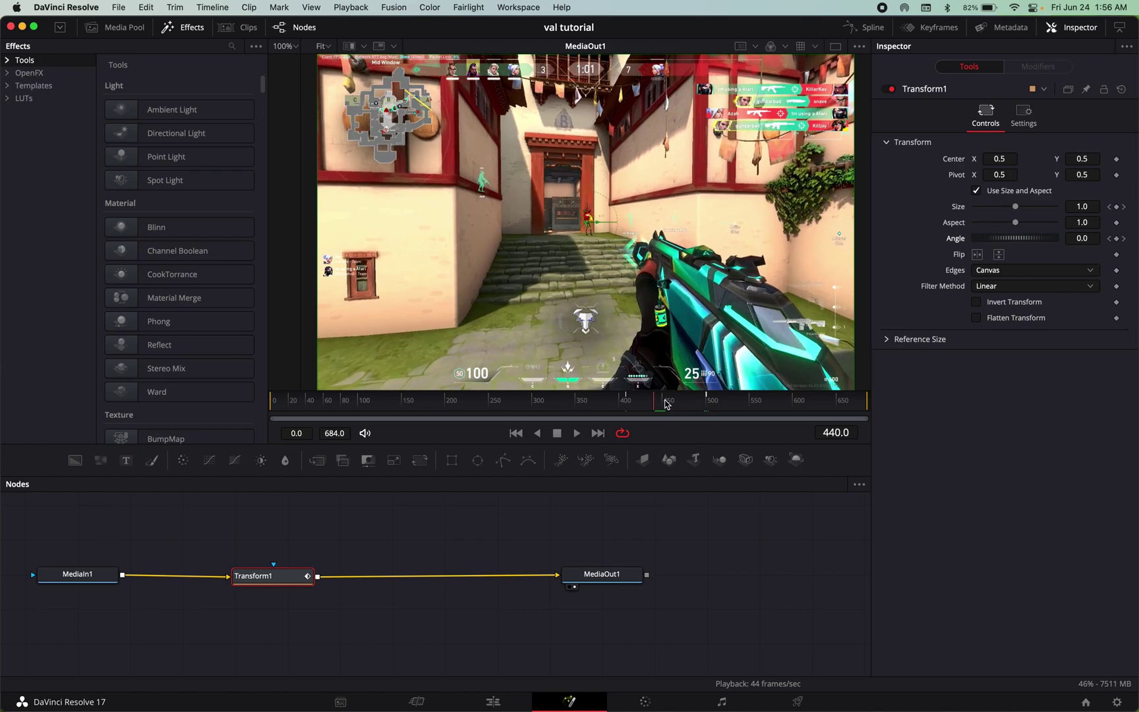
pyautogui.press('Left')
pyautogui.press('Left')
pyautogui.press('Left')
pyautogui.press('Left')
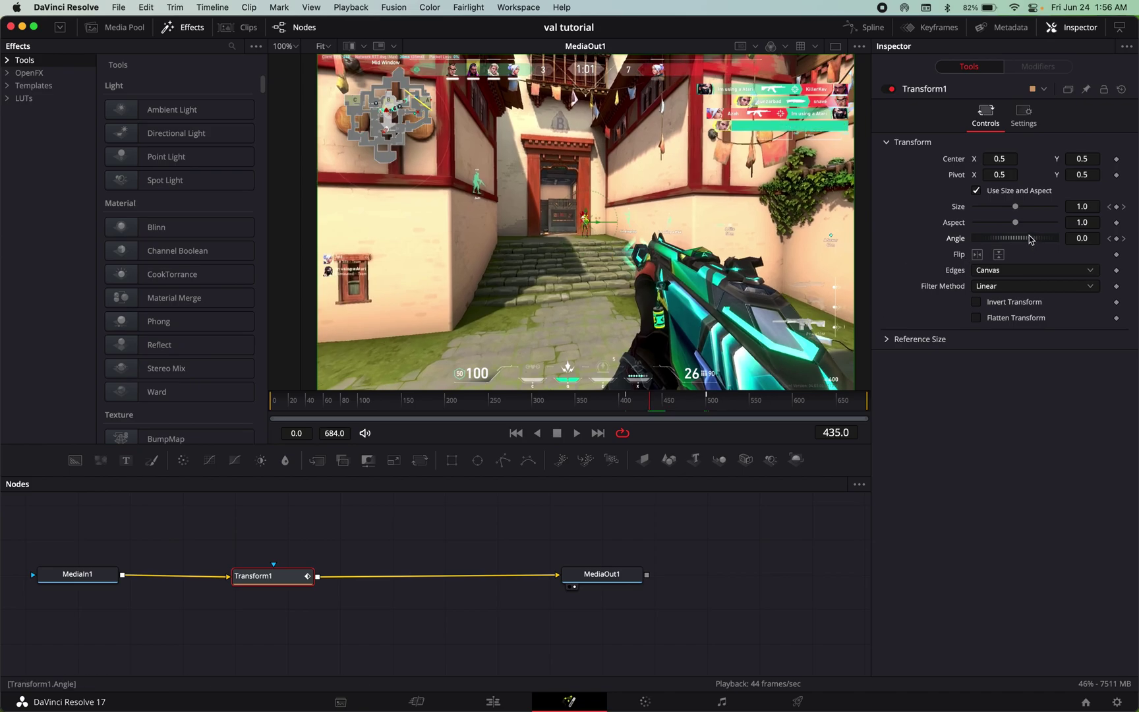
pyautogui.moveTo(1039, 245); pyautogui.dragTo(1039, 245)
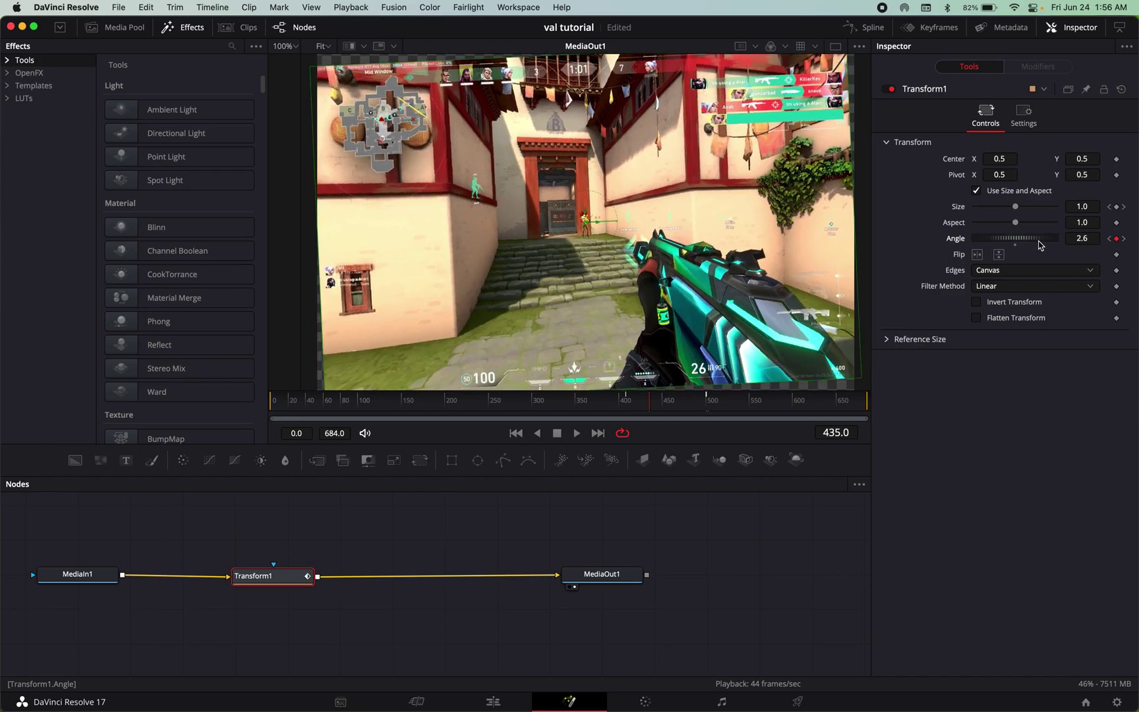
# Step: Set Transform1's Edges to Mirror to fill the tilted frame's empty corners, and play back the clip
pyautogui.click(1007, 270)
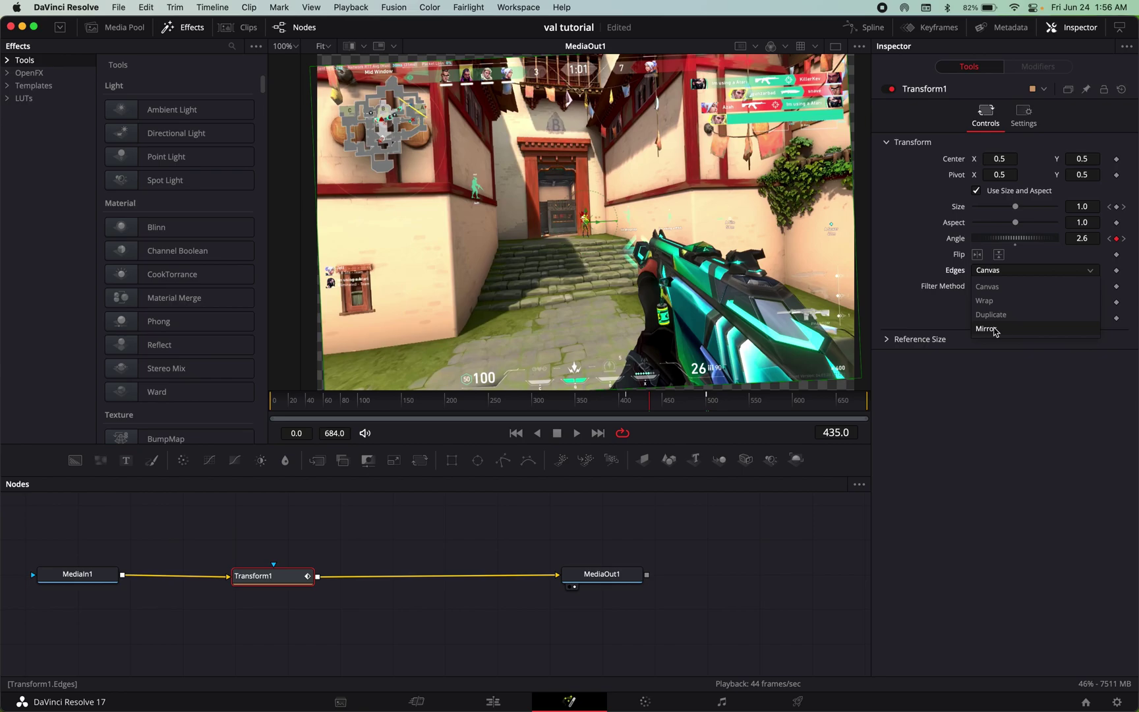
pyautogui.click(989, 328)
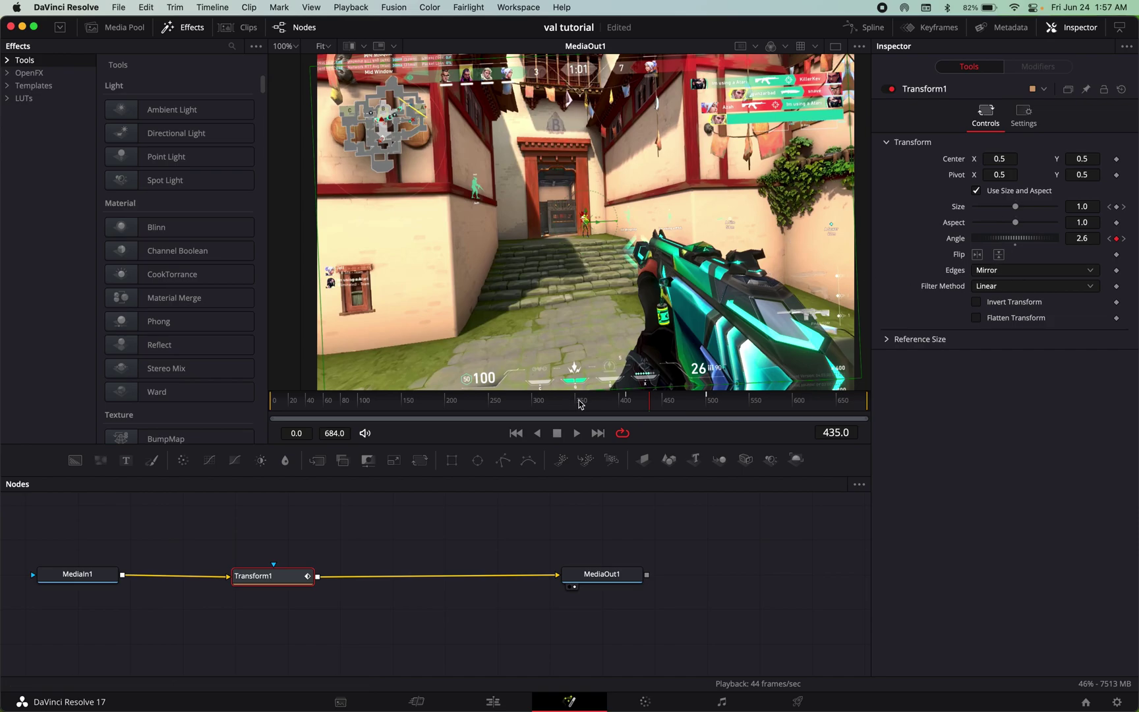
pyautogui.press('space')
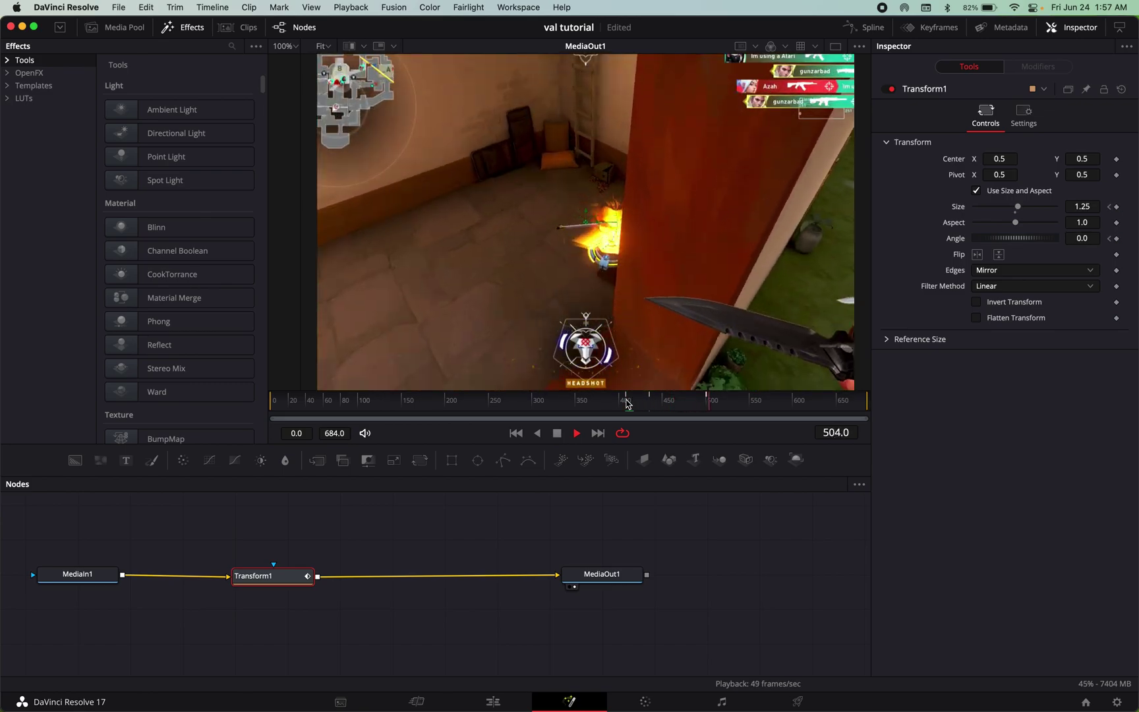
pyautogui.press('space')
# Step: Remove Transform1's Size keyframe at frame 500
pyautogui.click(710, 399)
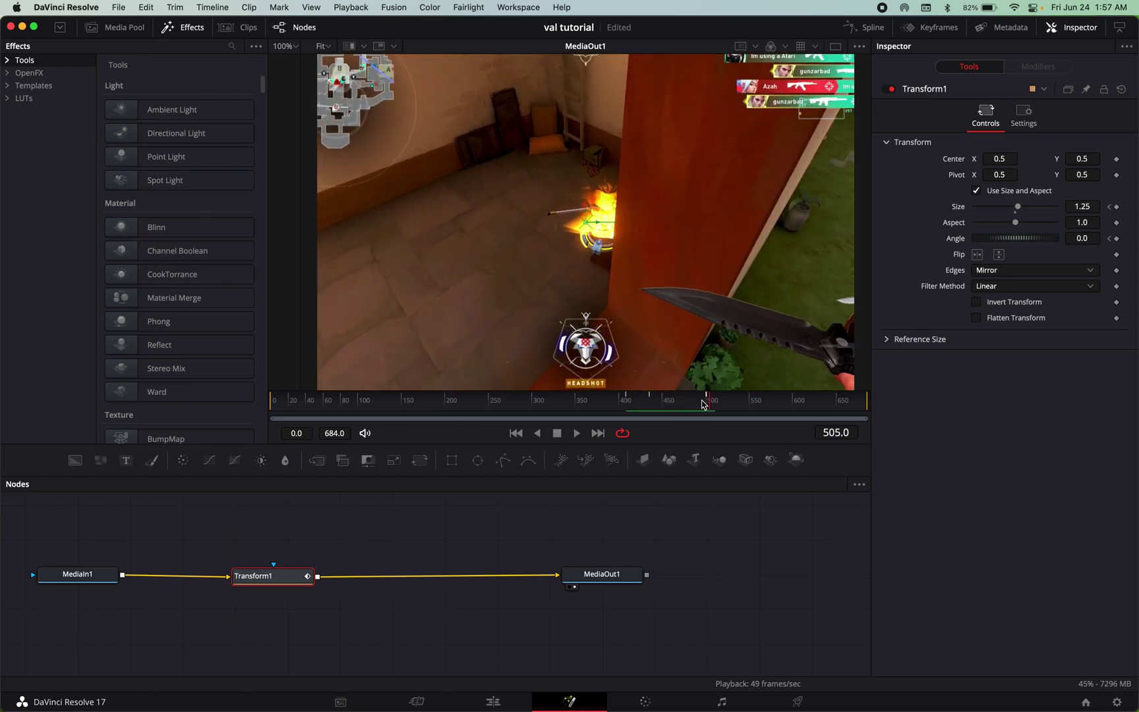
pyautogui.press('Left')
pyautogui.press('Left')
pyautogui.press('Left')
pyautogui.press('Left')
pyautogui.press('Left')
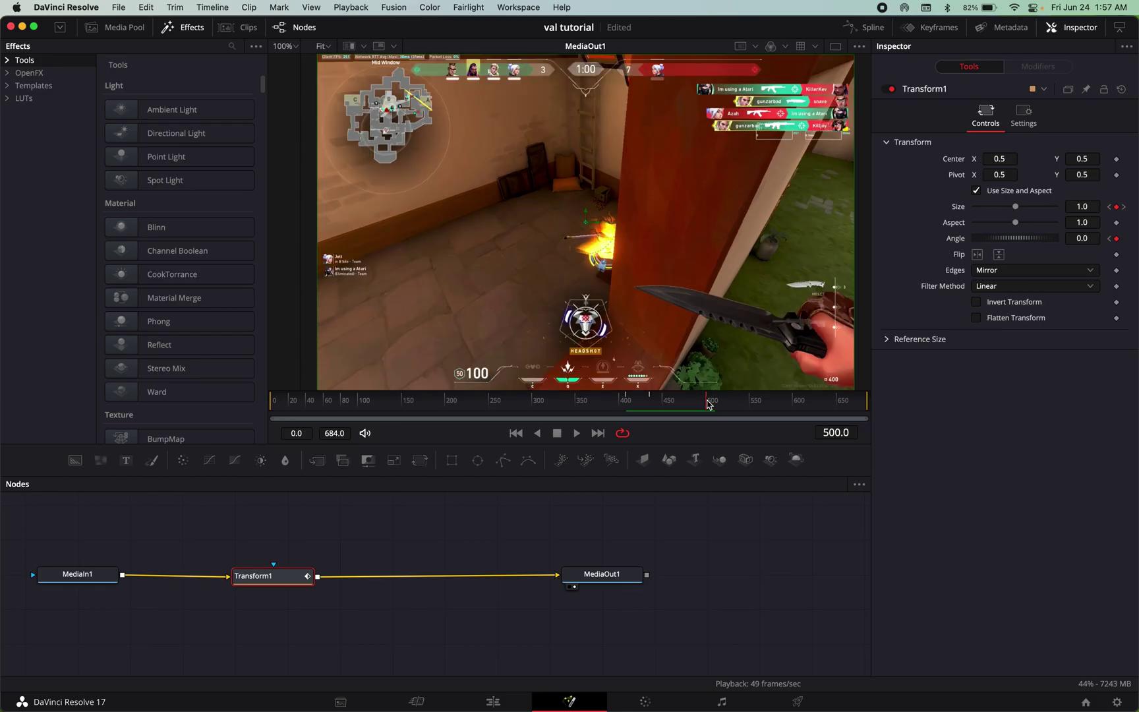
pyautogui.click(1117, 207)
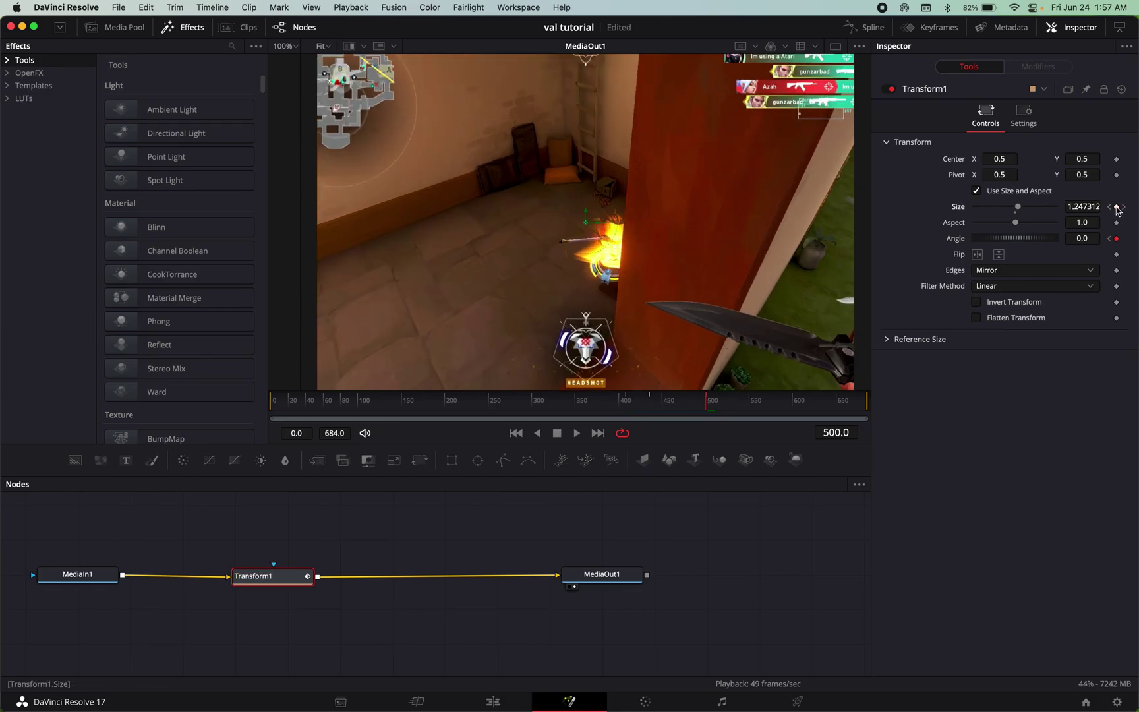
# Step: Add a Size keyframe on Transform1 at frame 435, aligned with the tilt keyframe
pyautogui.click(650, 401)
pyautogui.press('Left')
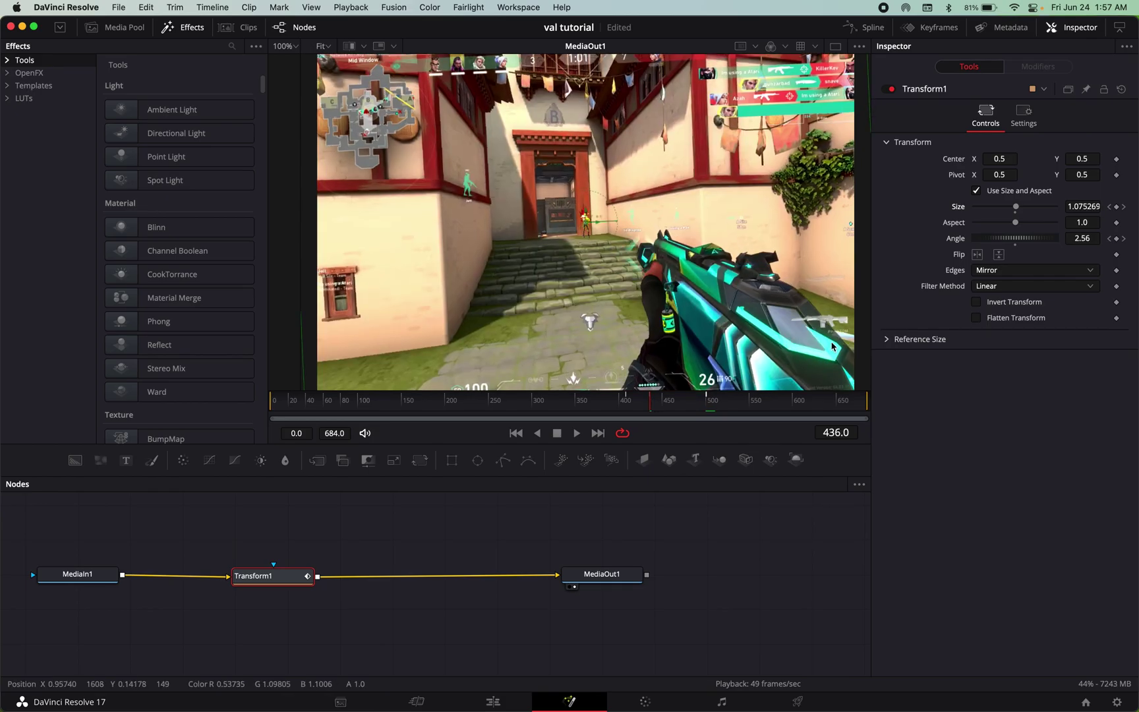
pyautogui.press('Left')
pyautogui.press('Left')
pyautogui.press('Right')
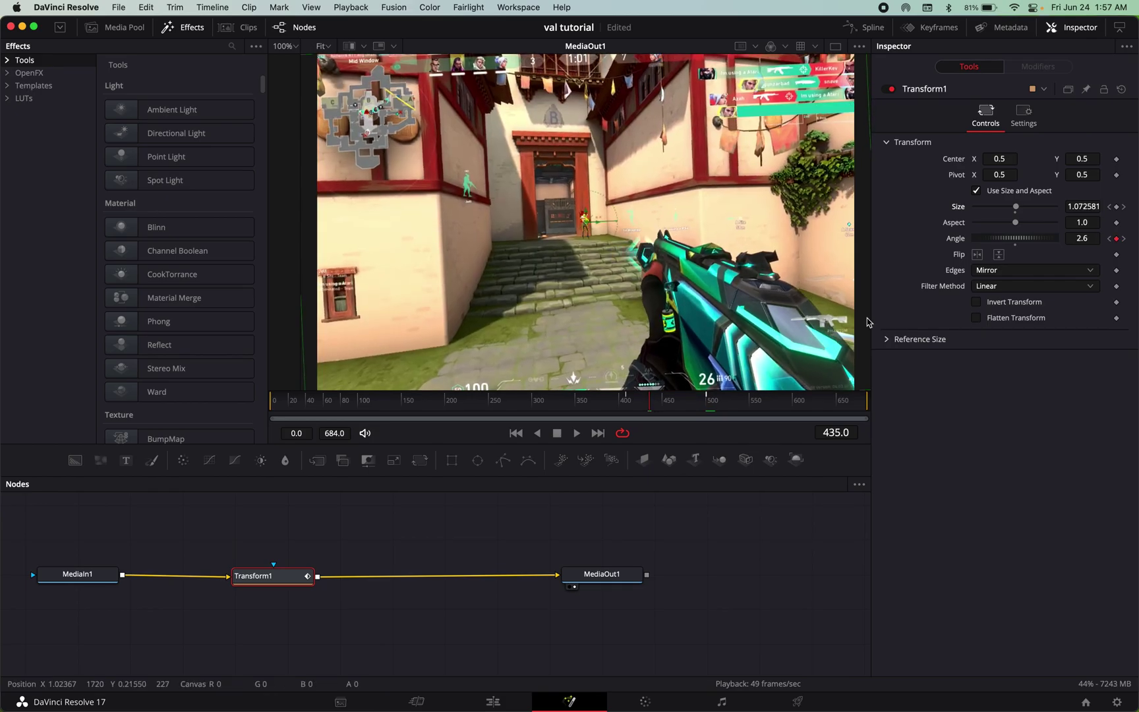
pyautogui.click(1115, 207)
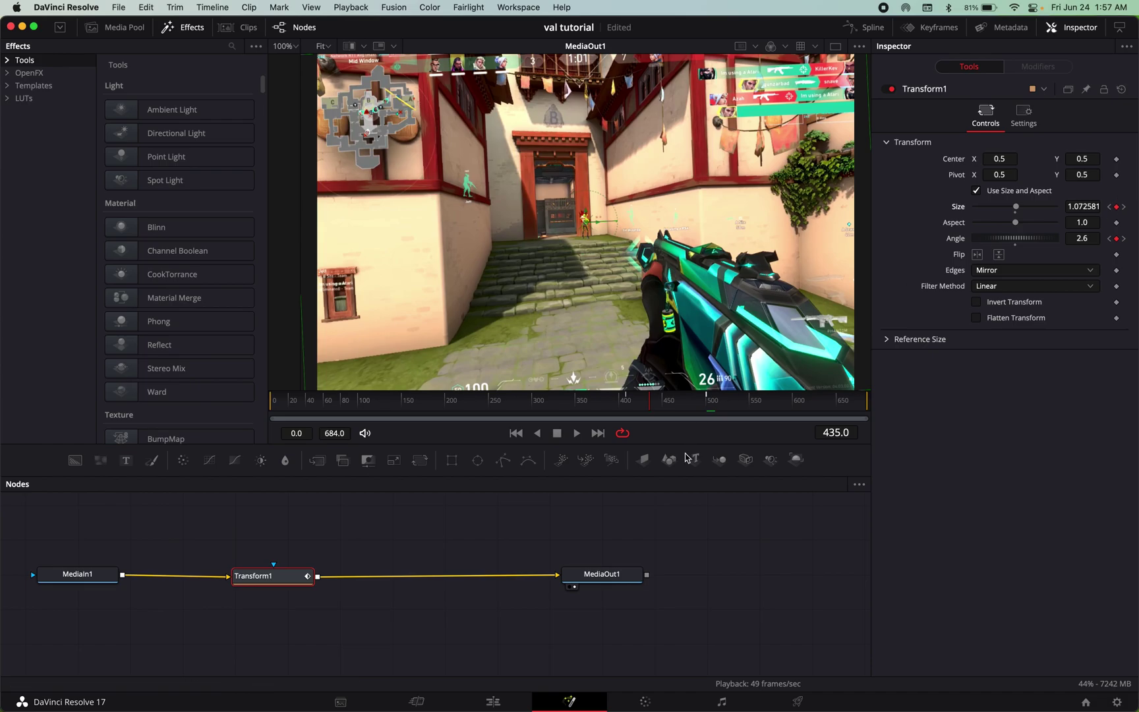
# Step: Return to frame 408 and show Transform1's Angle curve in the Spline editor, fitted to the view
pyautogui.click(626, 405)
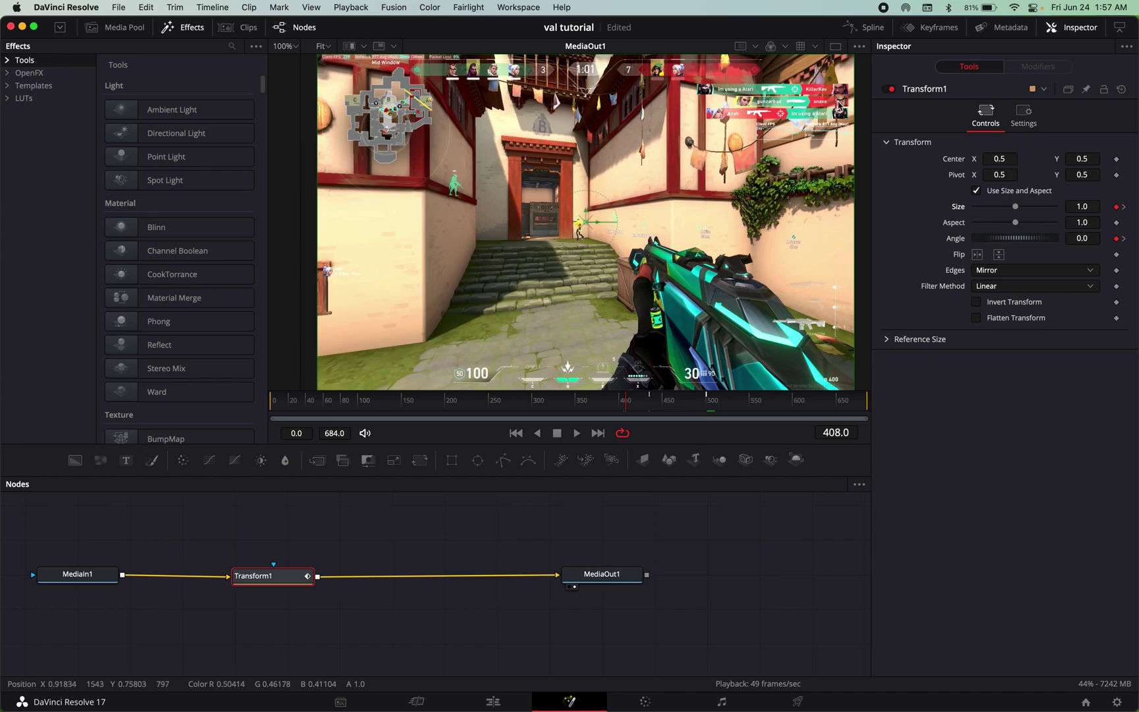
pyautogui.click(864, 27)
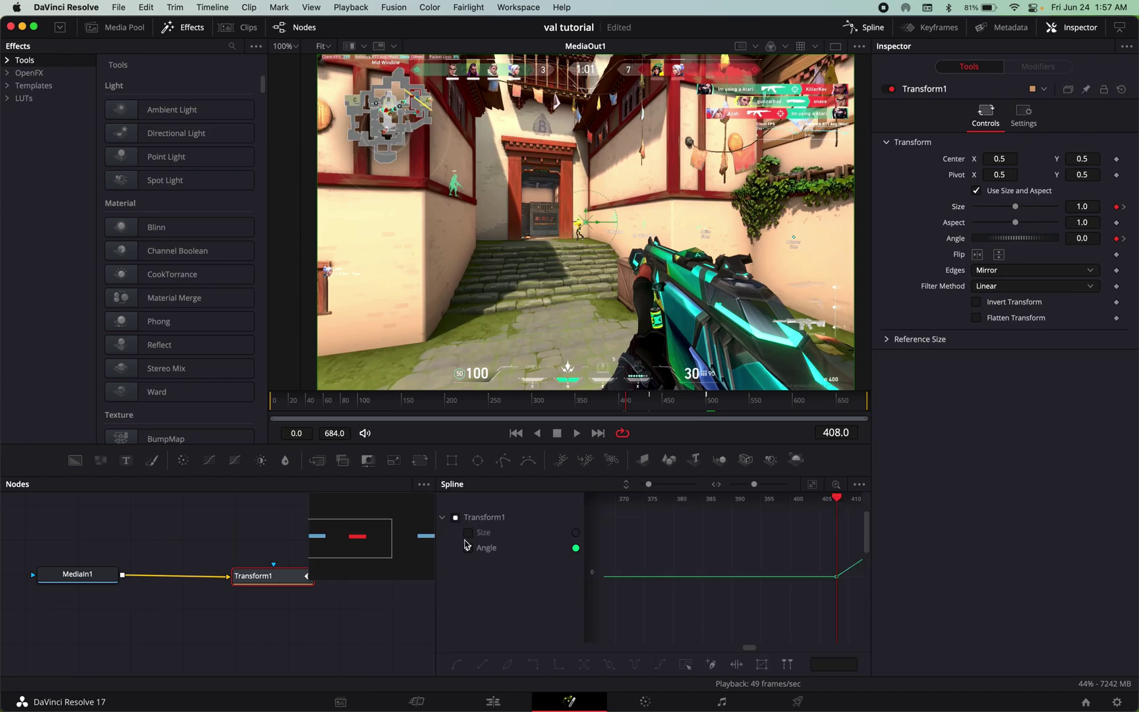
pyautogui.click(468, 547)
pyautogui.click(812, 484)
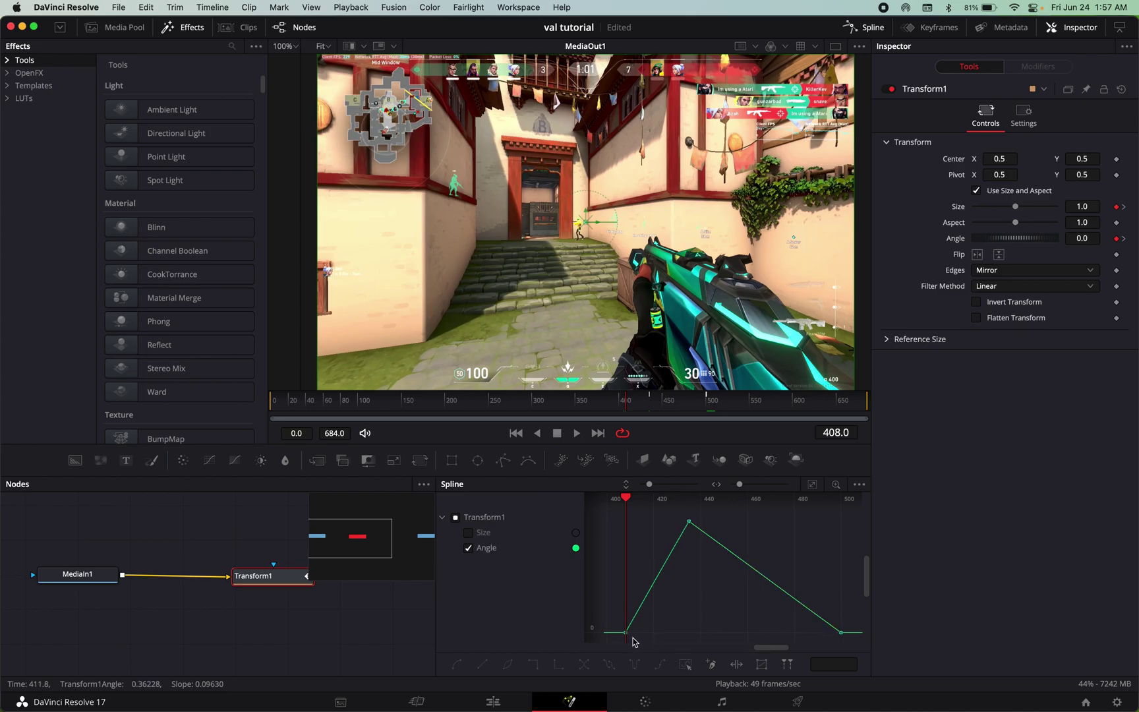
# Step: Ease the Angle curve by adjusting the handles of all three keyframes into a sharp peak at frame 435 with a gradual fall
pyautogui.moveTo(652, 593); pyautogui.dragTo(661, 632)
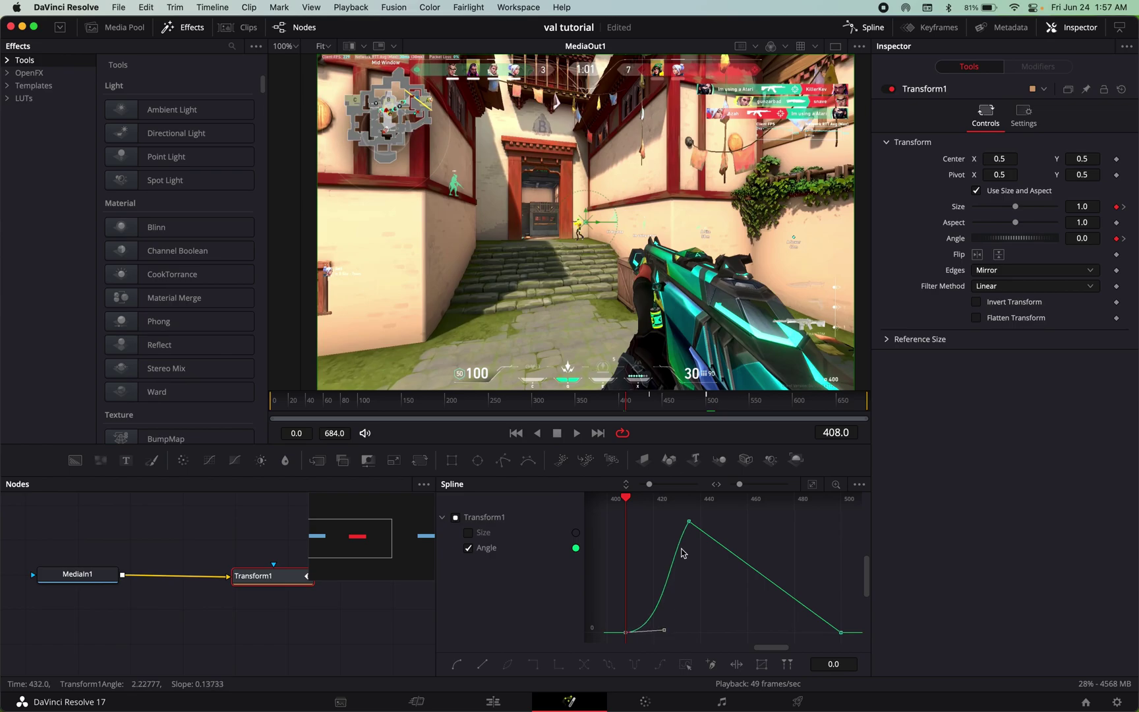
pyautogui.click(687, 522)
pyautogui.moveTo(662, 557); pyautogui.dragTo(675, 620)
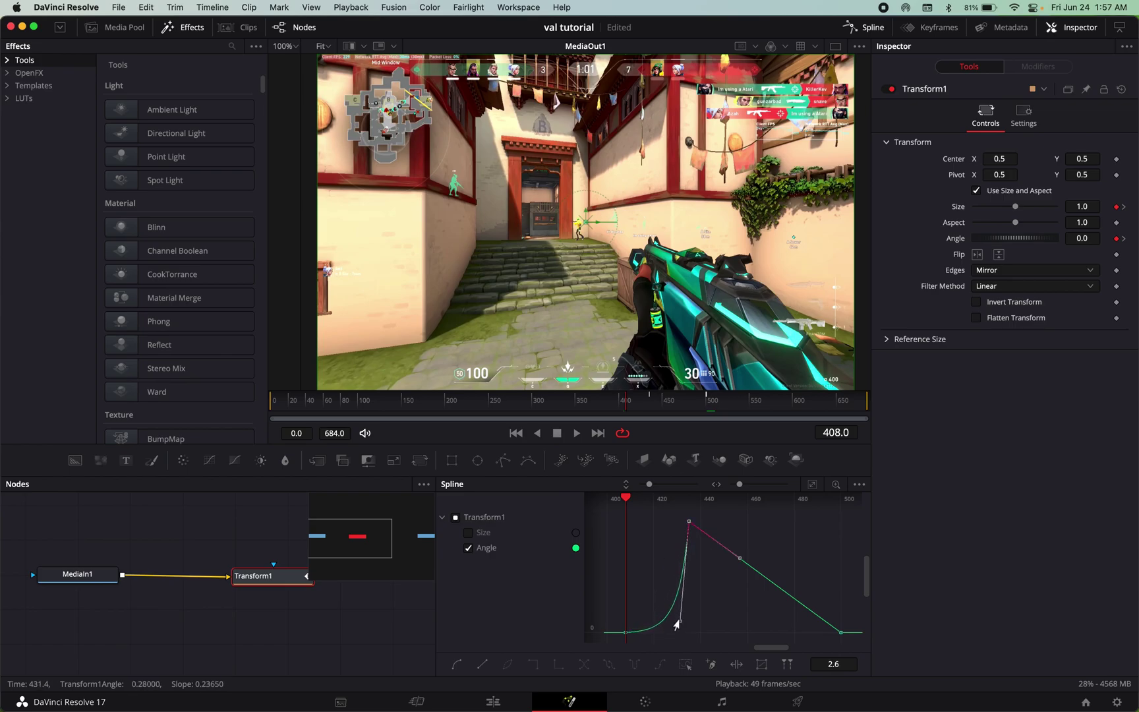
pyautogui.moveTo(738, 562); pyautogui.dragTo(694, 617)
pyautogui.click(838, 633)
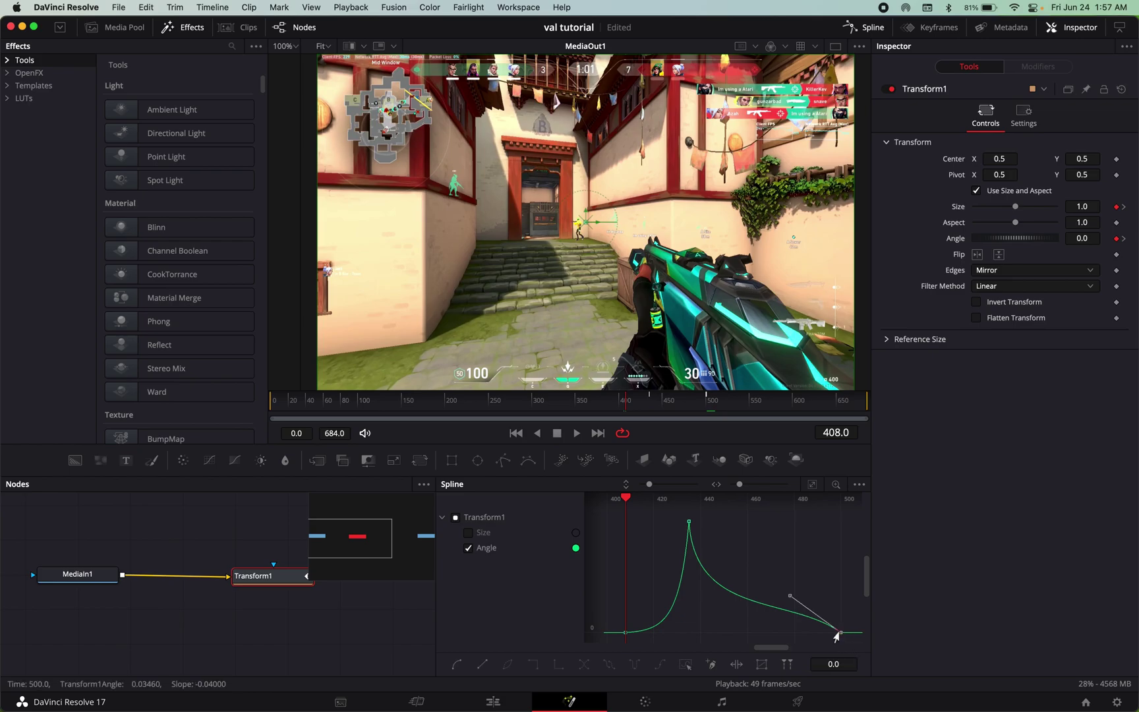
pyautogui.moveTo(795, 596); pyautogui.dragTo(719, 633)
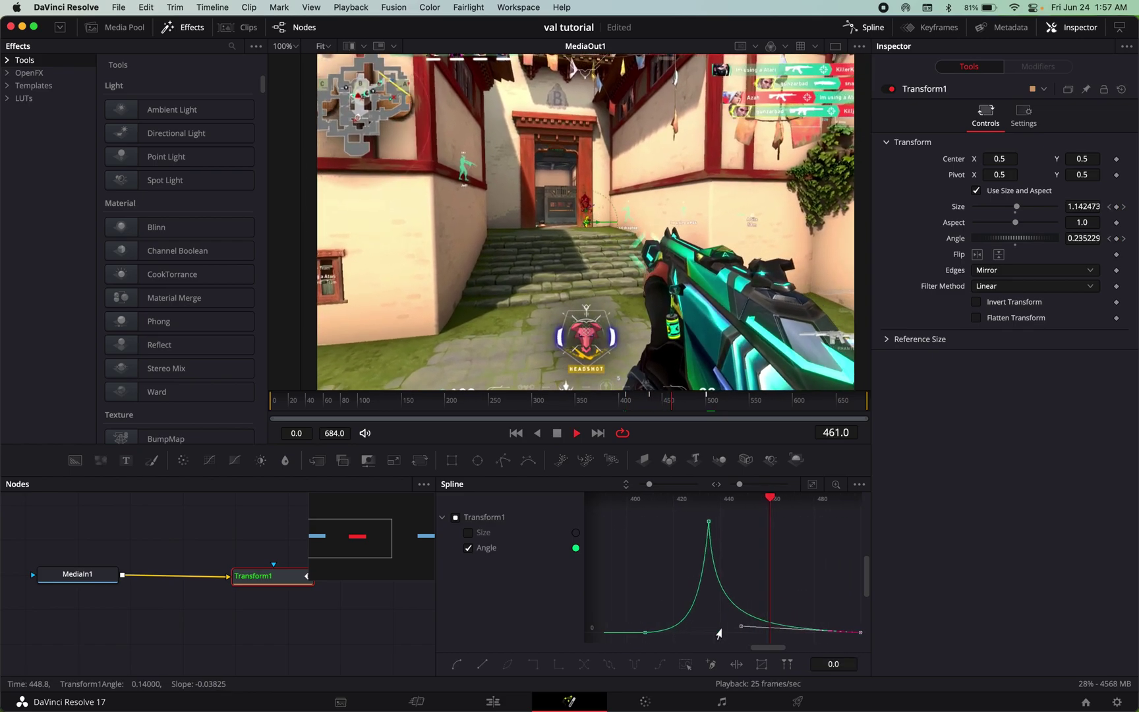
# Step: Move the first Angle keyframe to frame 425, steepen the curve's rise into the peak, and play back the tilt
pyautogui.moveTo(615, 633); pyautogui.dragTo(656, 634)
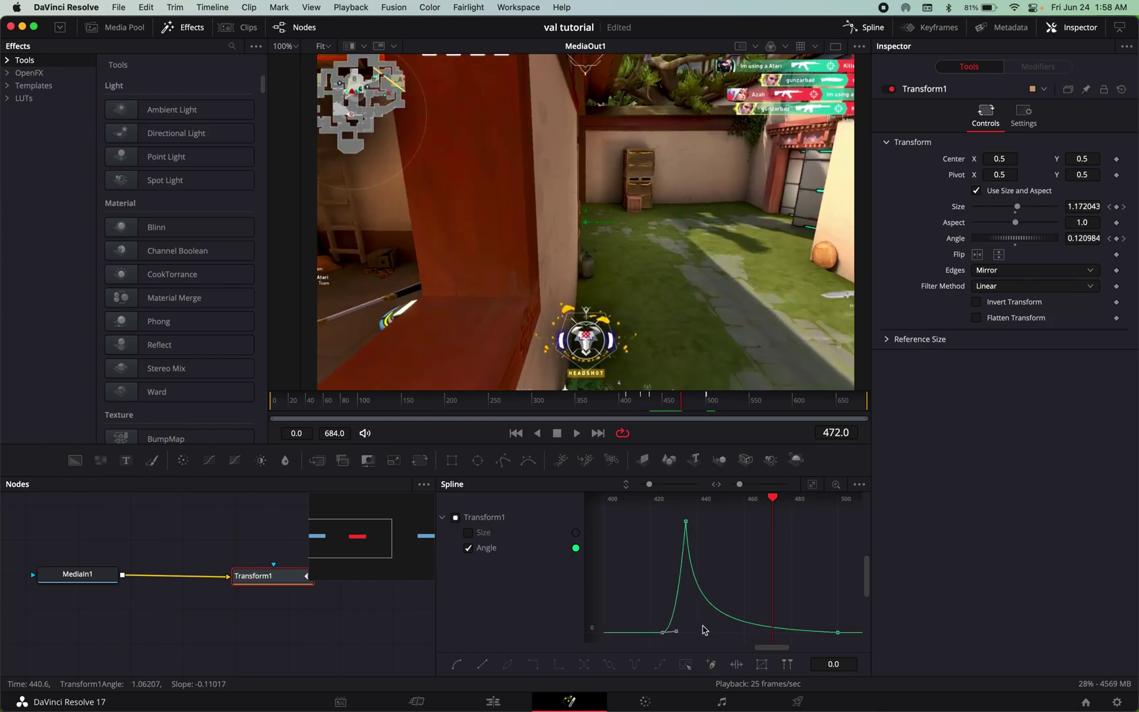
pyautogui.click(685, 523)
pyautogui.moveTo(679, 579); pyautogui.dragTo(682, 621)
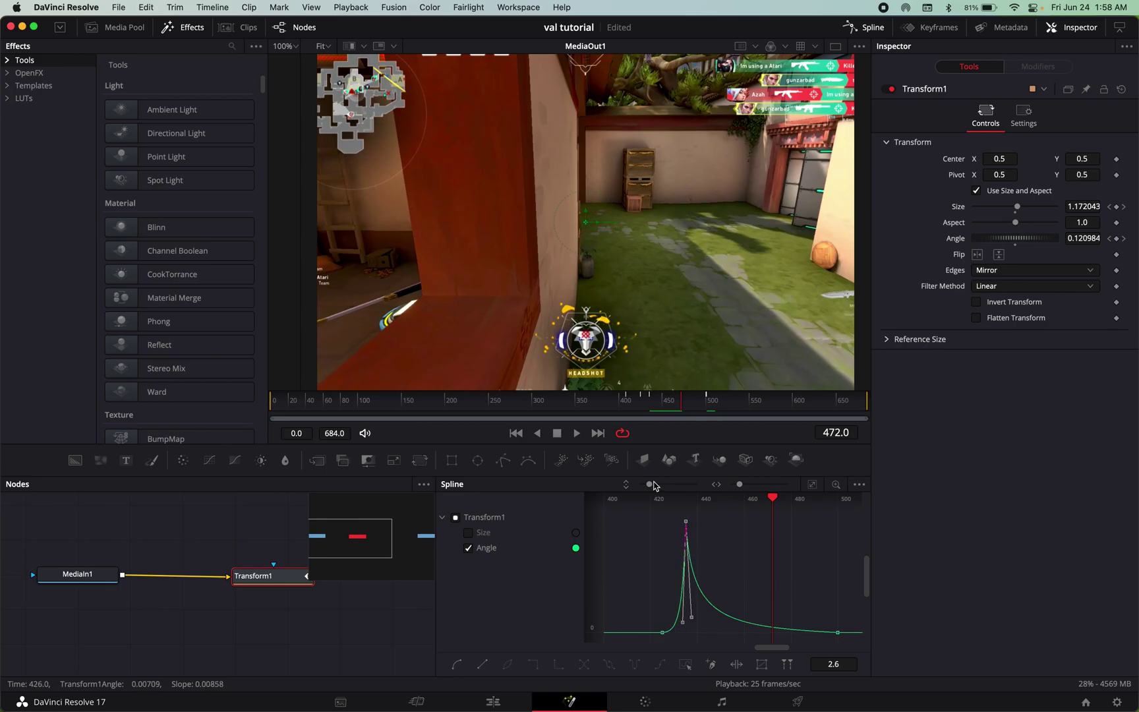
pyautogui.press('space')
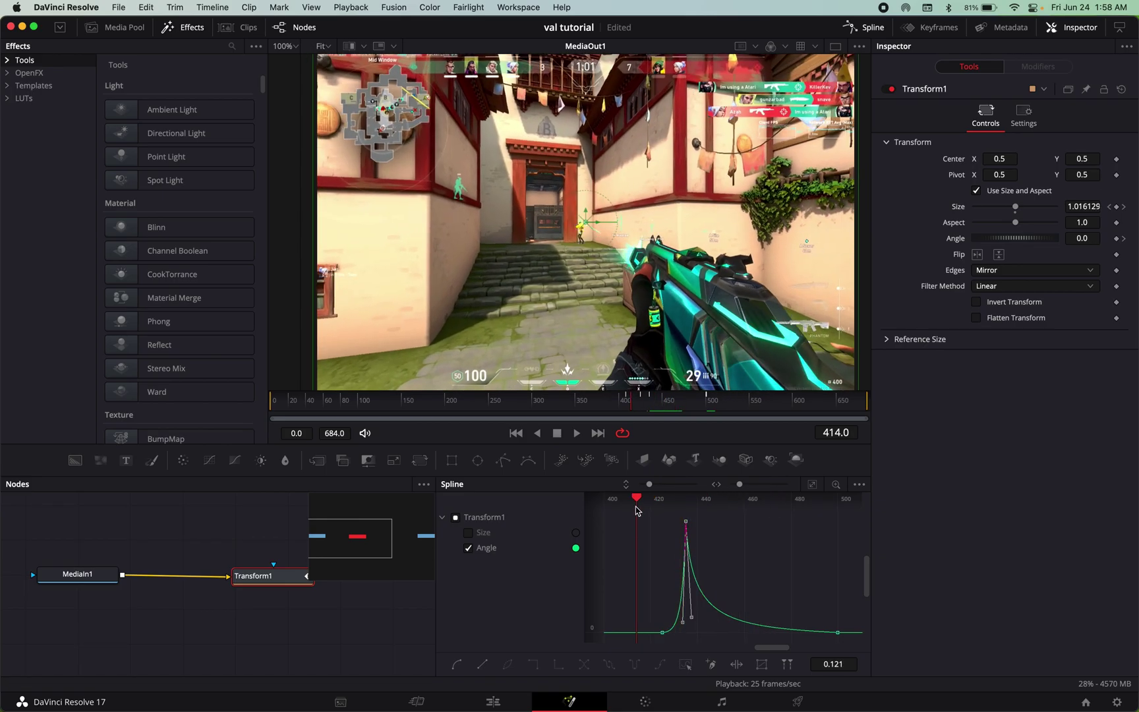
pyautogui.press('space')
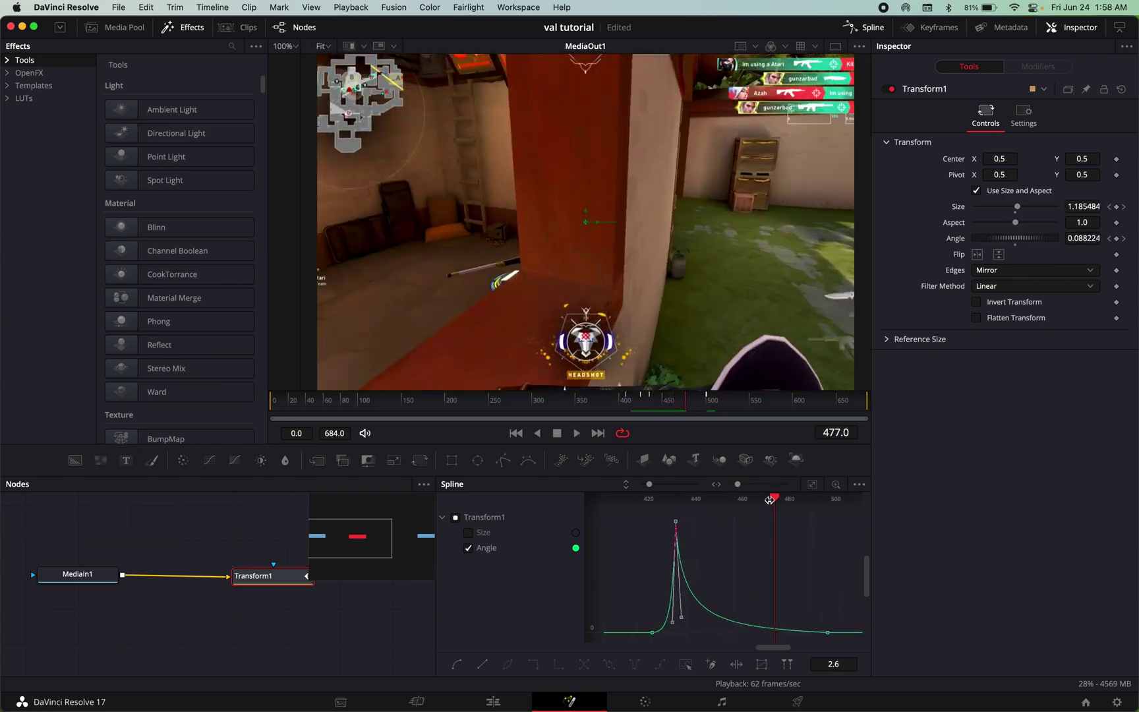
# Step: Show the Size curve in the Spline editor and move its first keyframe to frame 425, matching the Angle curve's start
pyautogui.moveTo(768, 499); pyautogui.dragTo(652, 502)
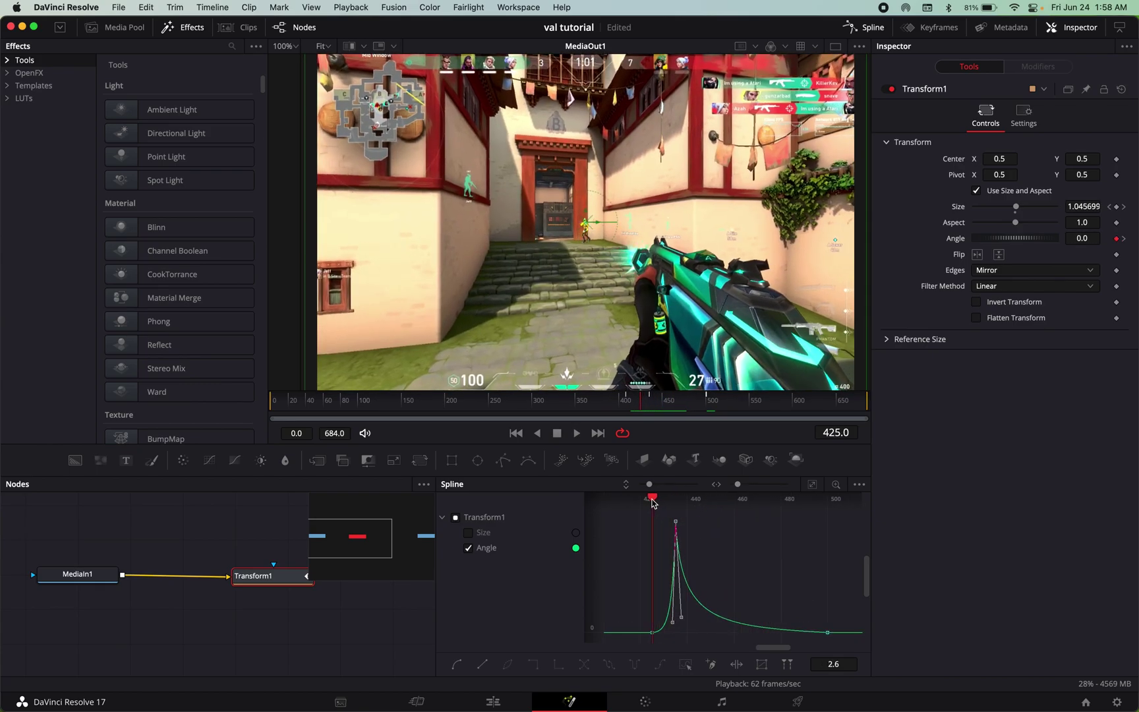
pyautogui.press('Left')
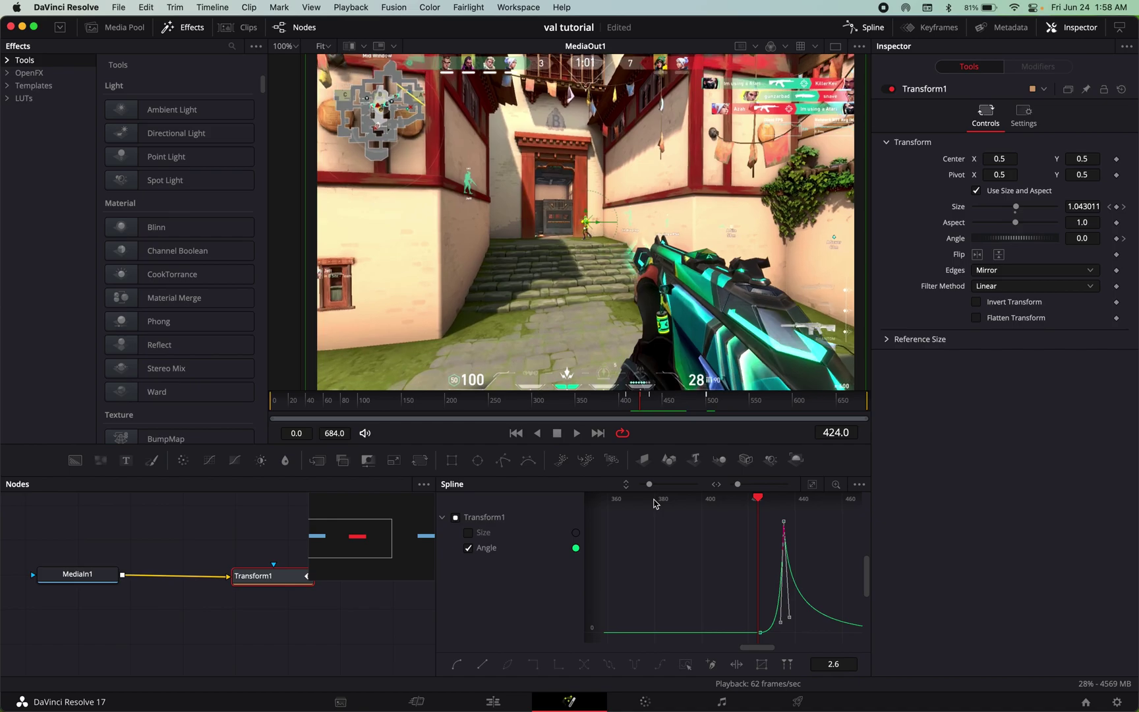
pyautogui.press('Right')
pyautogui.click(468, 531)
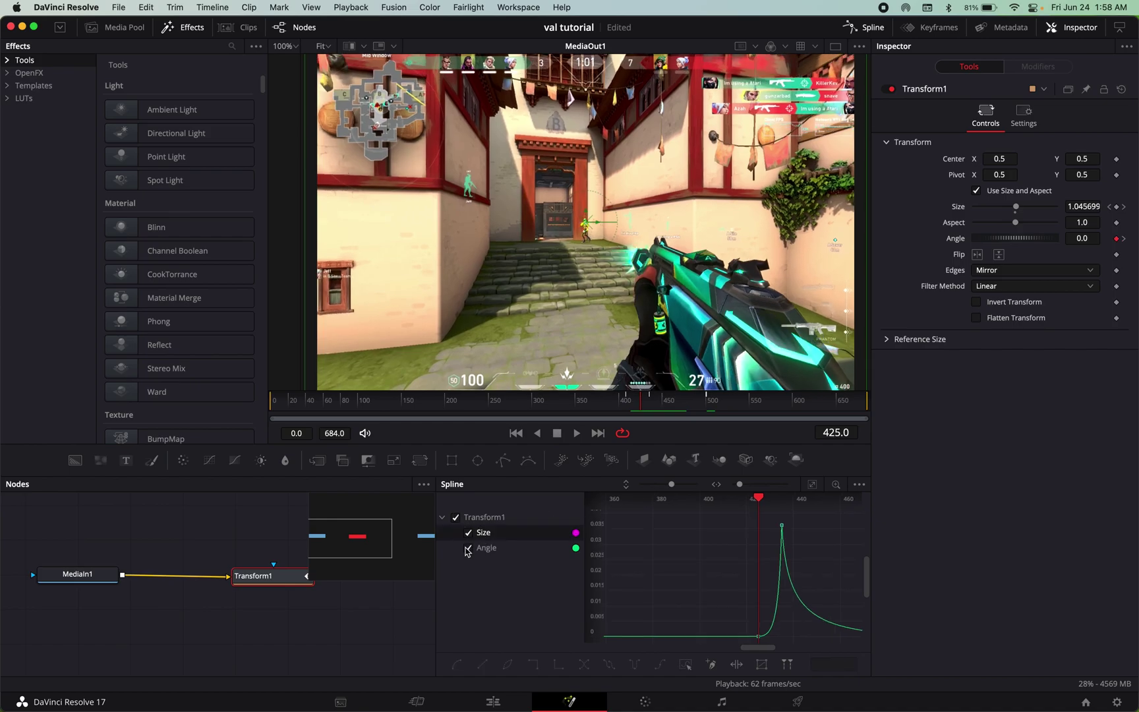
pyautogui.click(467, 548)
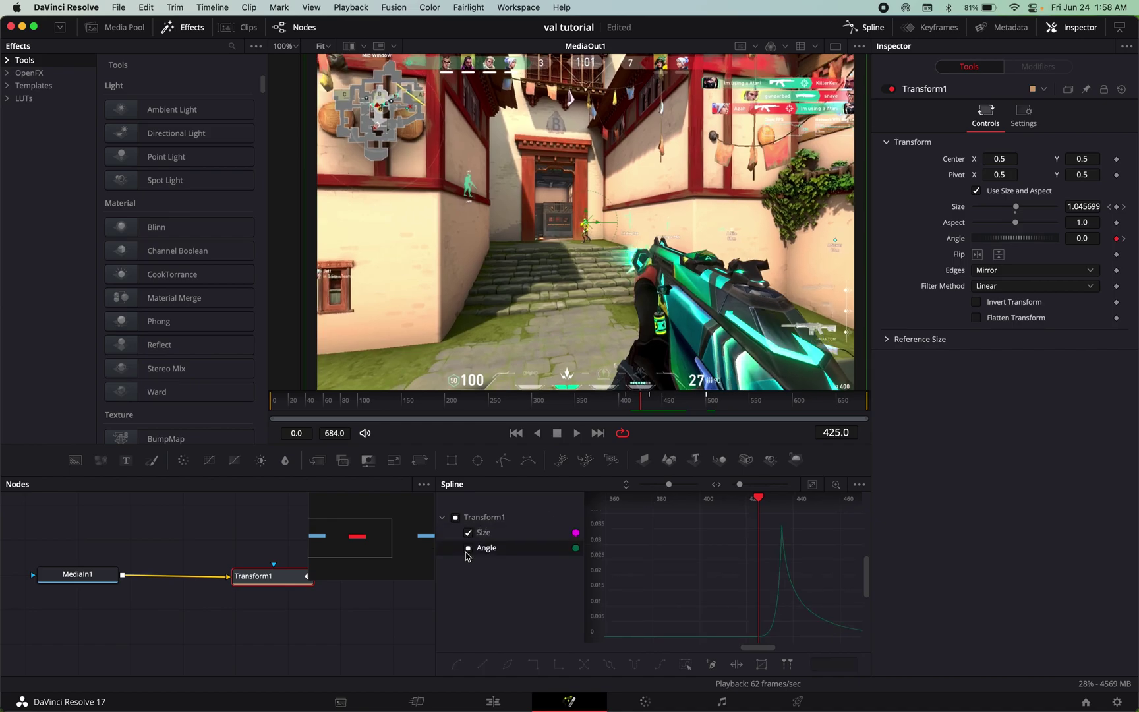
pyautogui.click(812, 483)
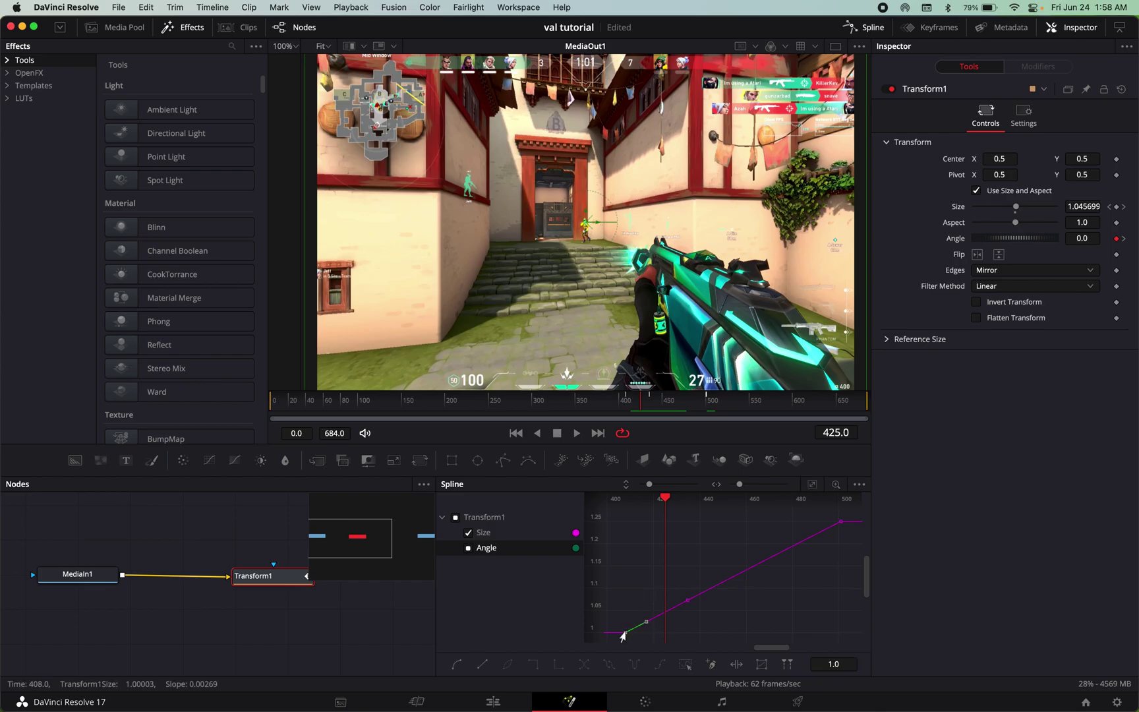
pyautogui.moveTo(622, 636); pyautogui.dragTo(663, 636)
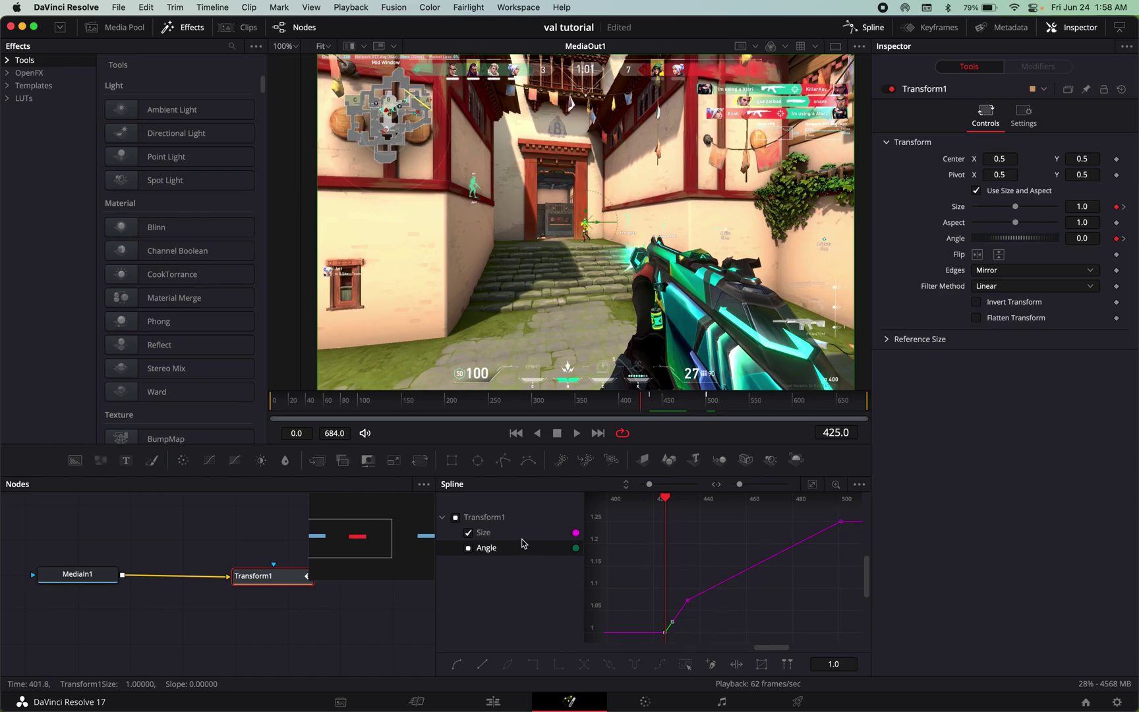
# Step: Show only the Size curve, ease its middle and last keyframe handles into a steep rise that levels off gradually, and play it back
pyautogui.click(469, 547)
pyautogui.click(686, 601)
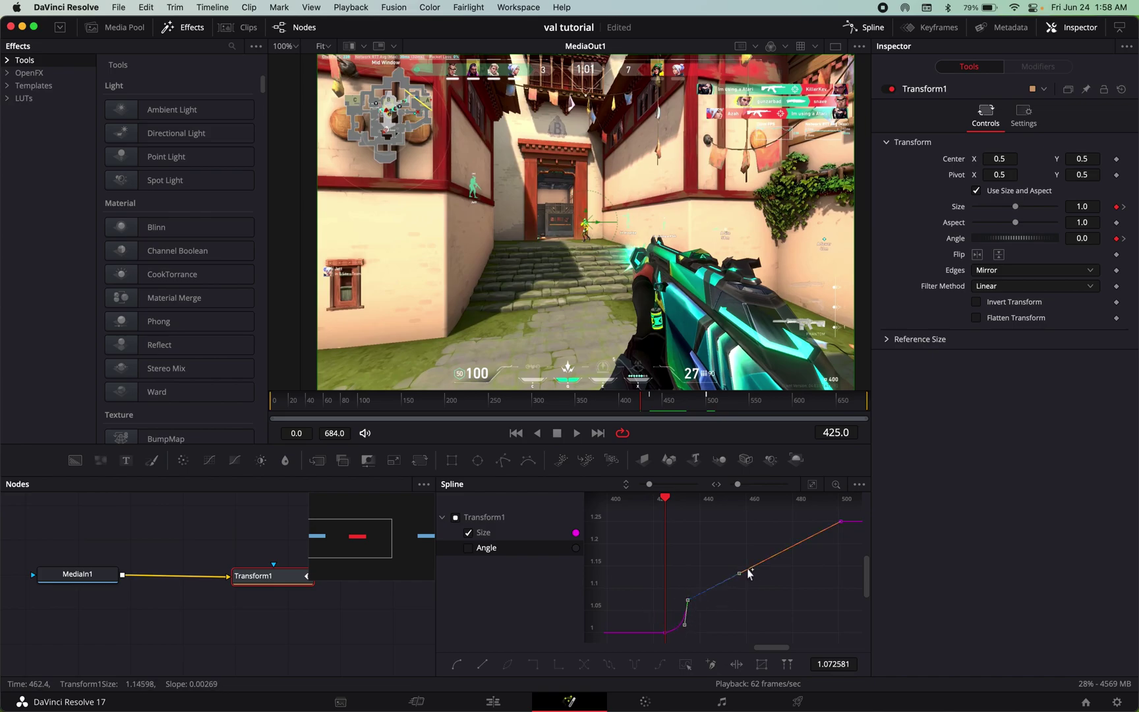
pyautogui.moveTo(738, 572); pyautogui.dragTo(693, 548)
pyautogui.click(840, 520)
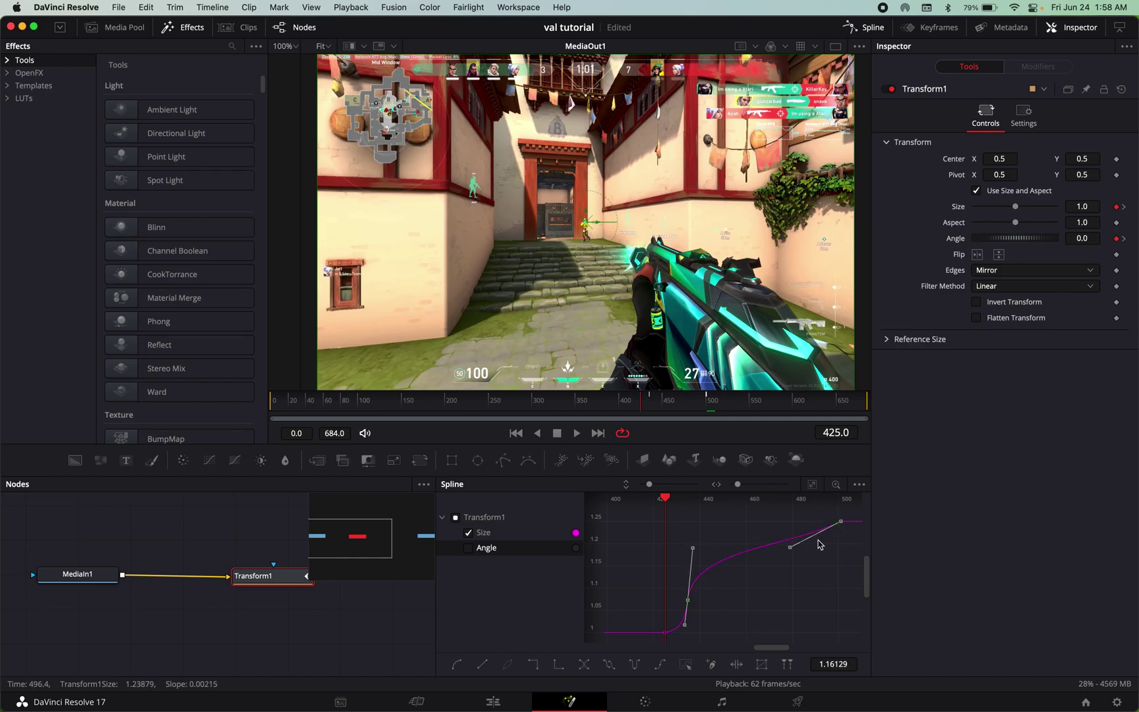
pyautogui.moveTo(788, 547); pyautogui.dragTo(707, 531)
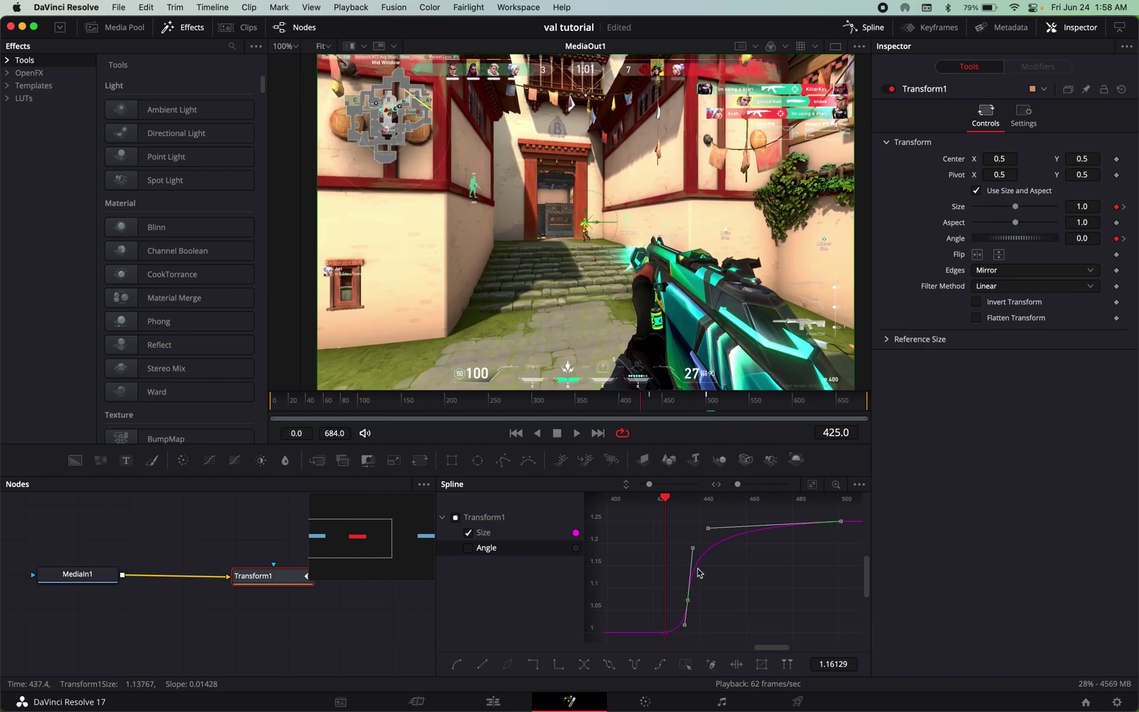
pyautogui.press('space')
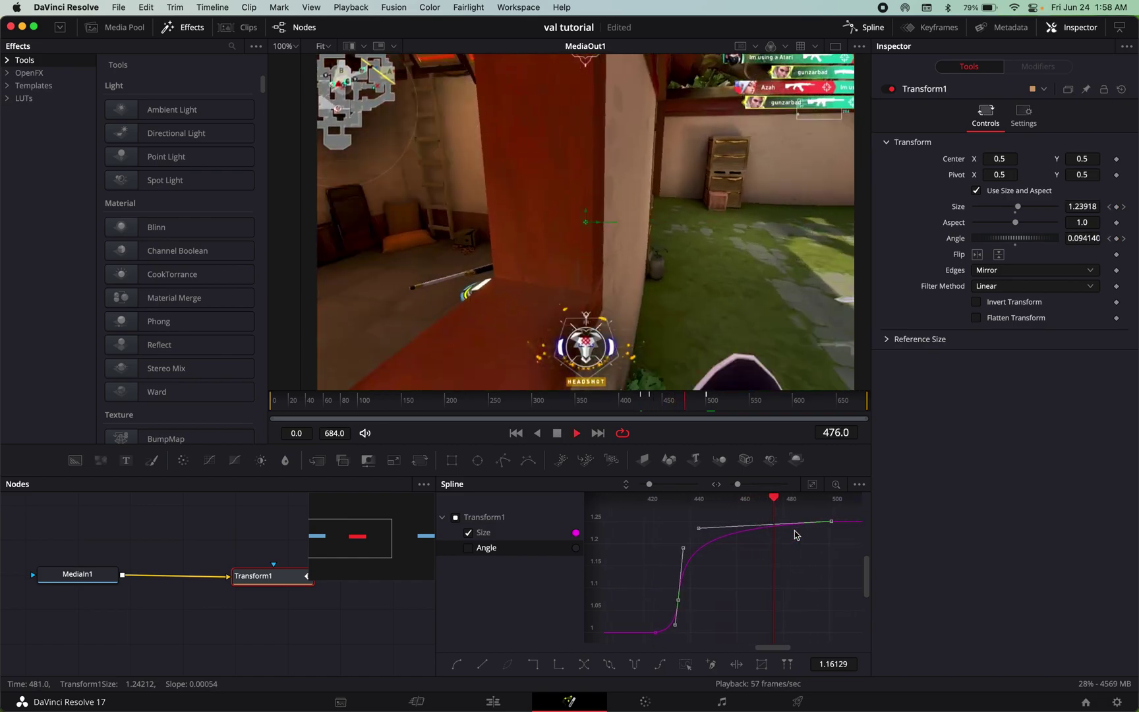
pyautogui.press('space')
# Step: Return to frame 435, move the last Size keyframe to frame 473 at 1.191, and readjust the middle keyframe's handle
pyautogui.moveTo(800, 498); pyautogui.dragTo(672, 502)
pyautogui.moveTo(821, 524); pyautogui.dragTo(757, 552)
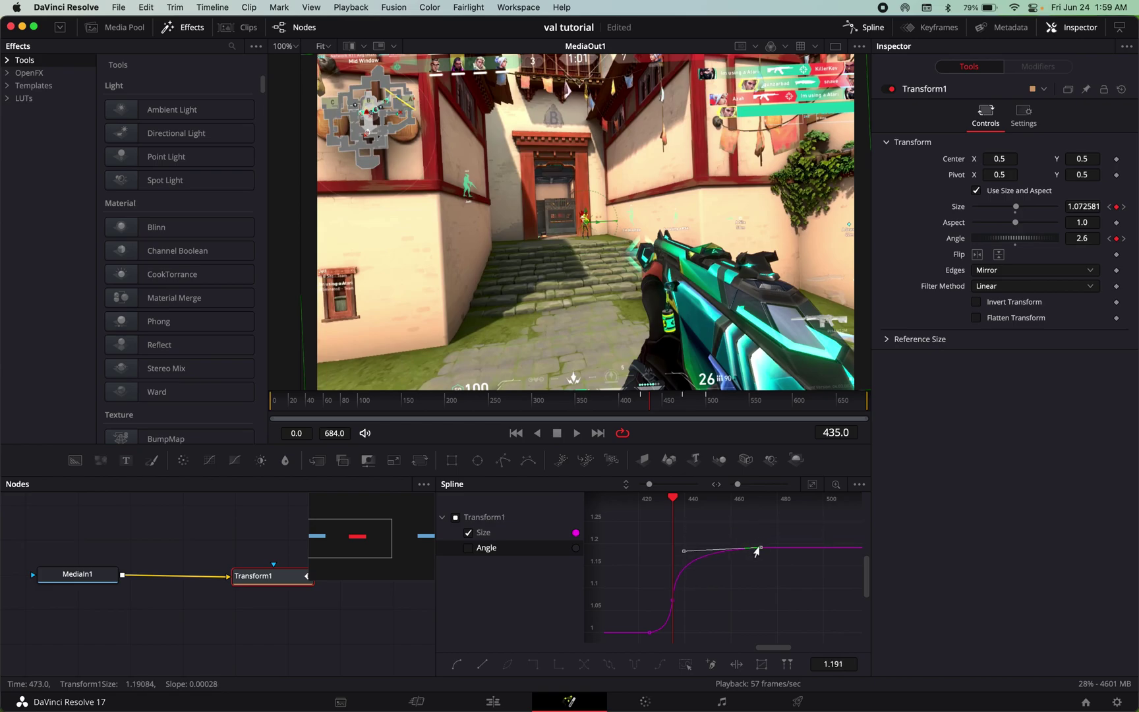
pyautogui.click(672, 600)
pyautogui.moveTo(673, 576); pyautogui.dragTo(673, 570)
pyautogui.click(706, 596)
# Step: Show the Angle curve fitted to the view, move its last keyframe to about frame 472, and reshape the handles for a quicker fall
pyautogui.click(469, 547)
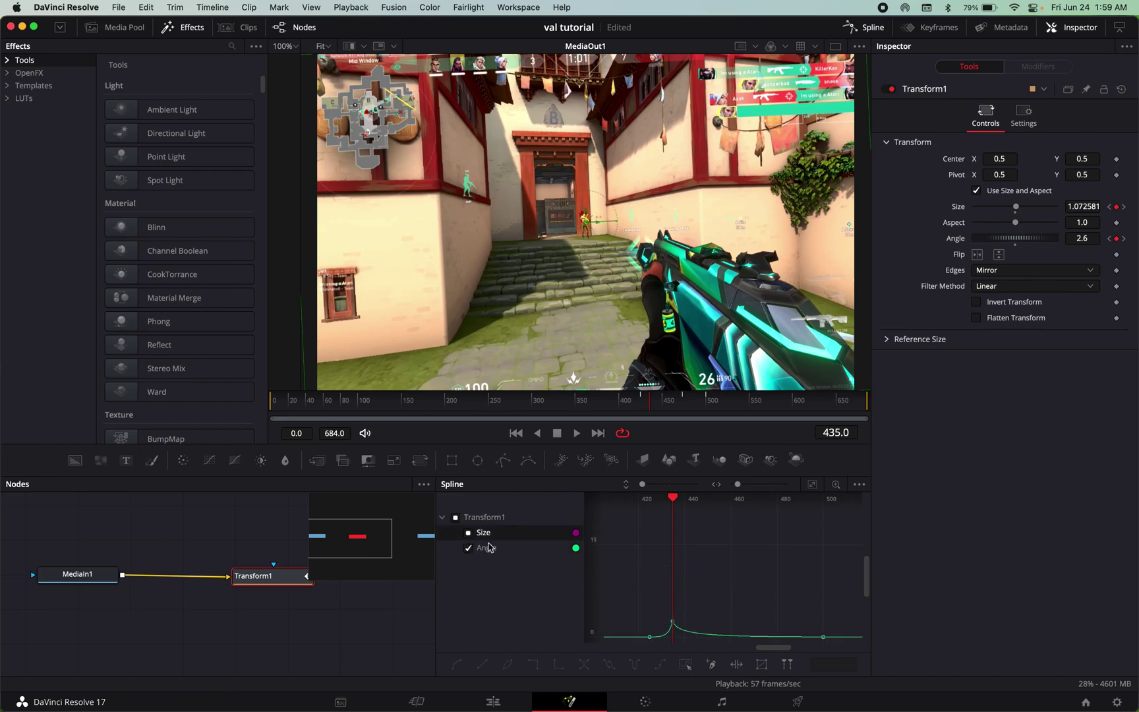
pyautogui.scroll(-2, 630, 572)
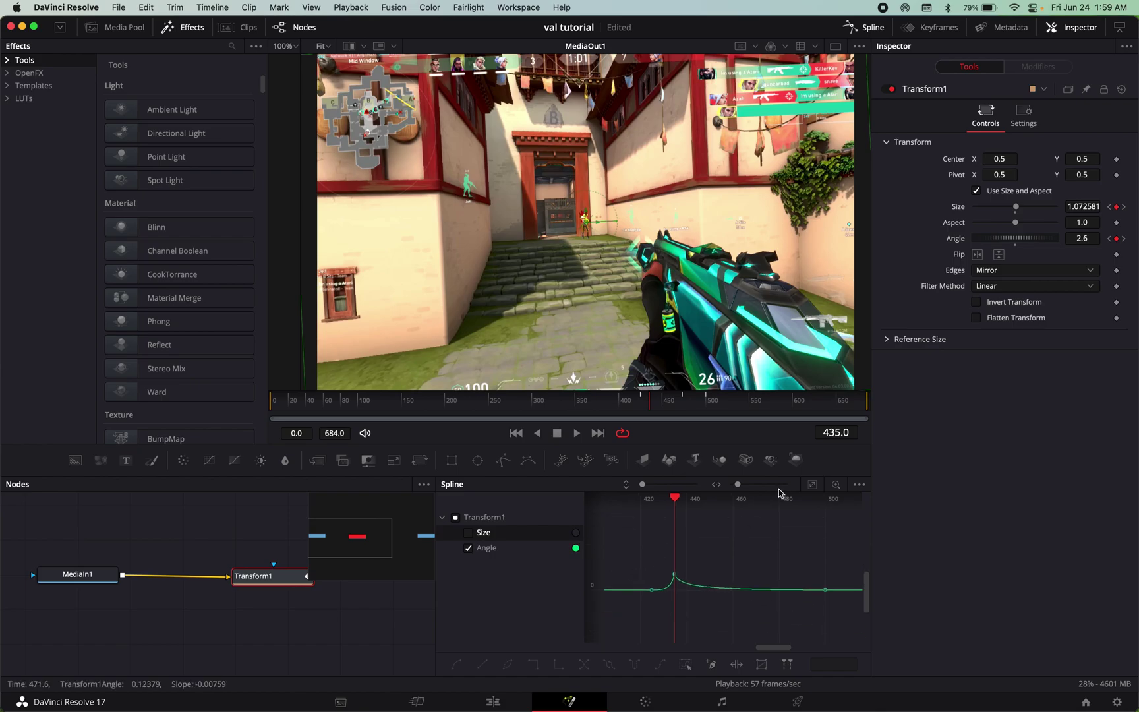
pyautogui.click(813, 485)
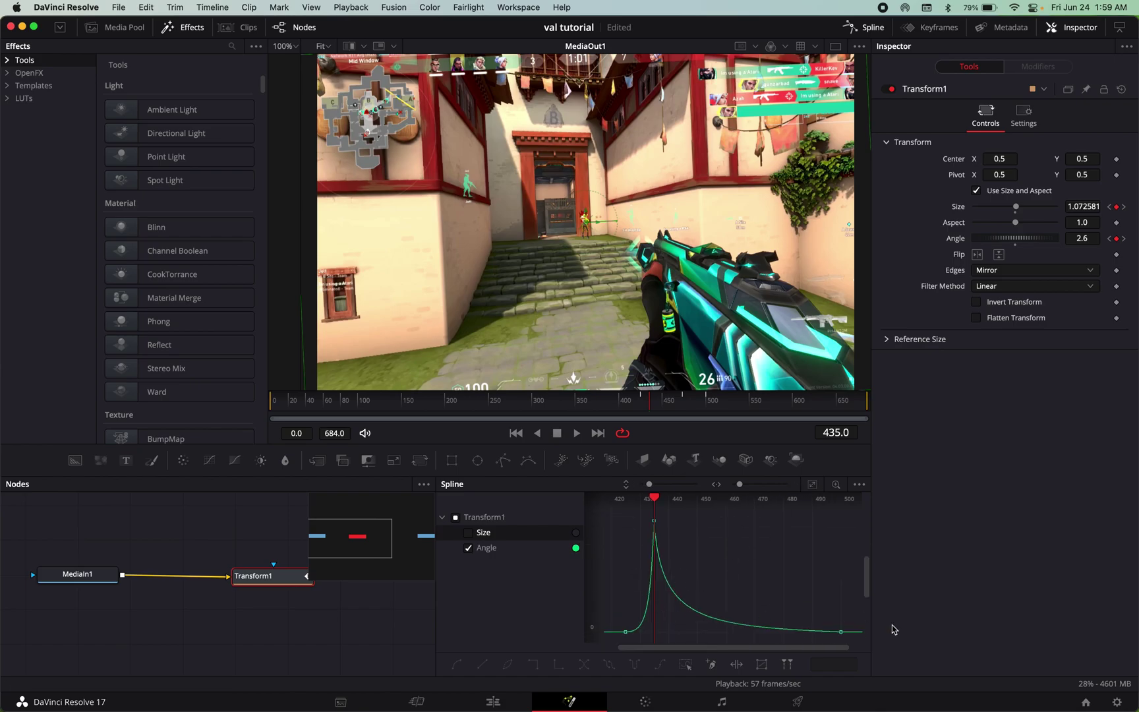
pyautogui.click(840, 631)
pyautogui.moveTo(835, 633); pyautogui.dragTo(754, 633)
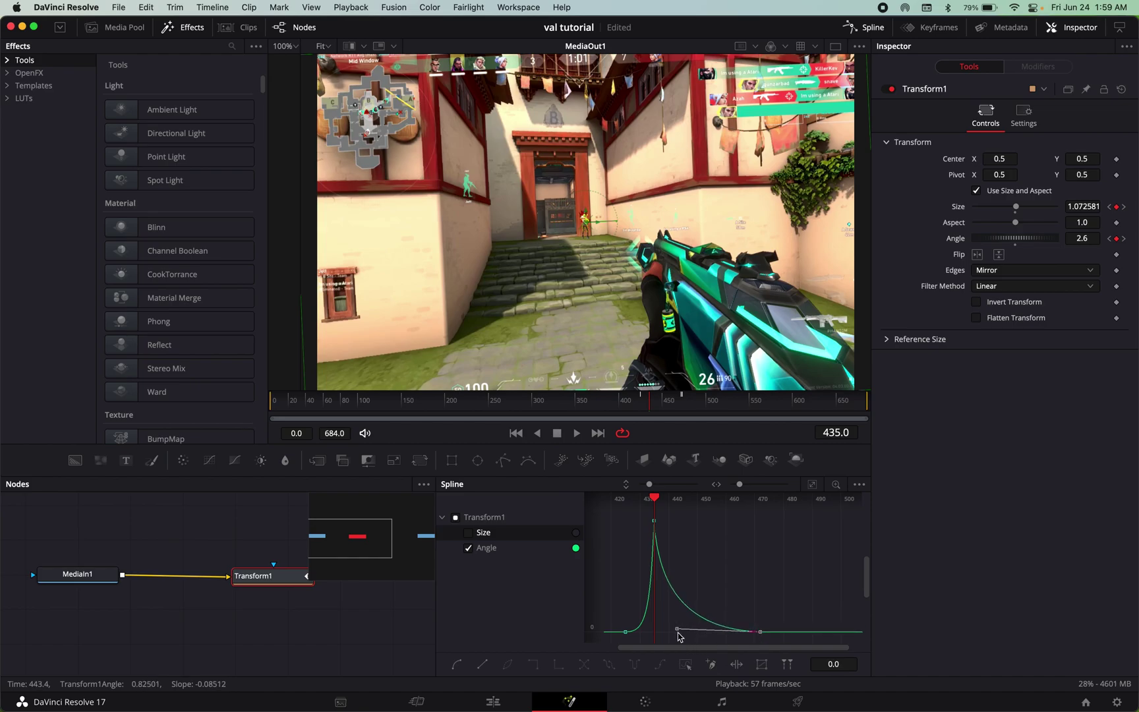
pyautogui.moveTo(676, 629); pyautogui.dragTo(687, 630)
pyautogui.click(652, 524)
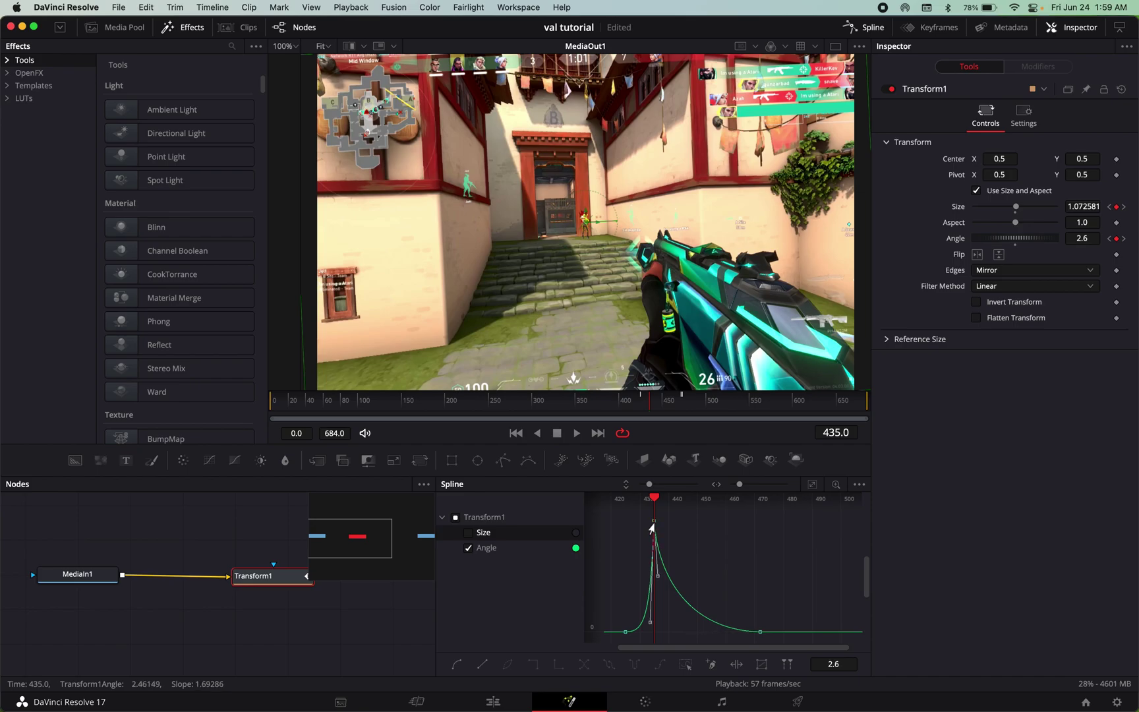
pyautogui.moveTo(657, 599); pyautogui.dragTo(657, 614)
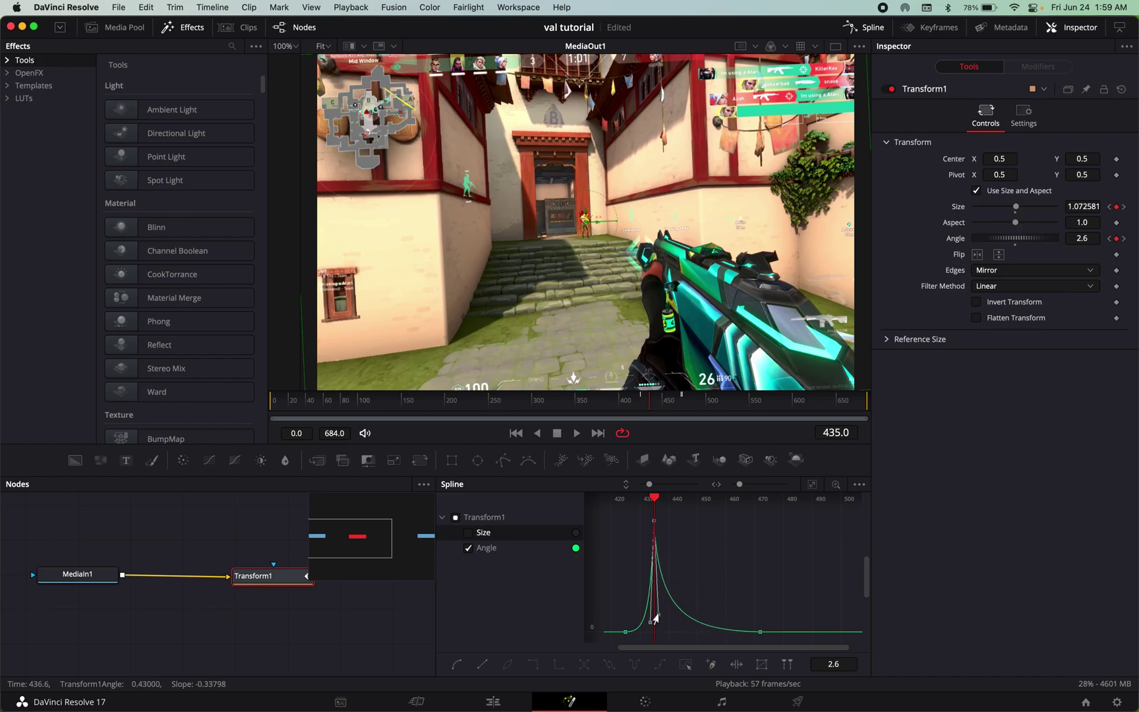
# Step: Play back the shortened zoom and tilt from shortly before the kill shot
pyautogui.click(539, 401)
pyautogui.click(627, 399)
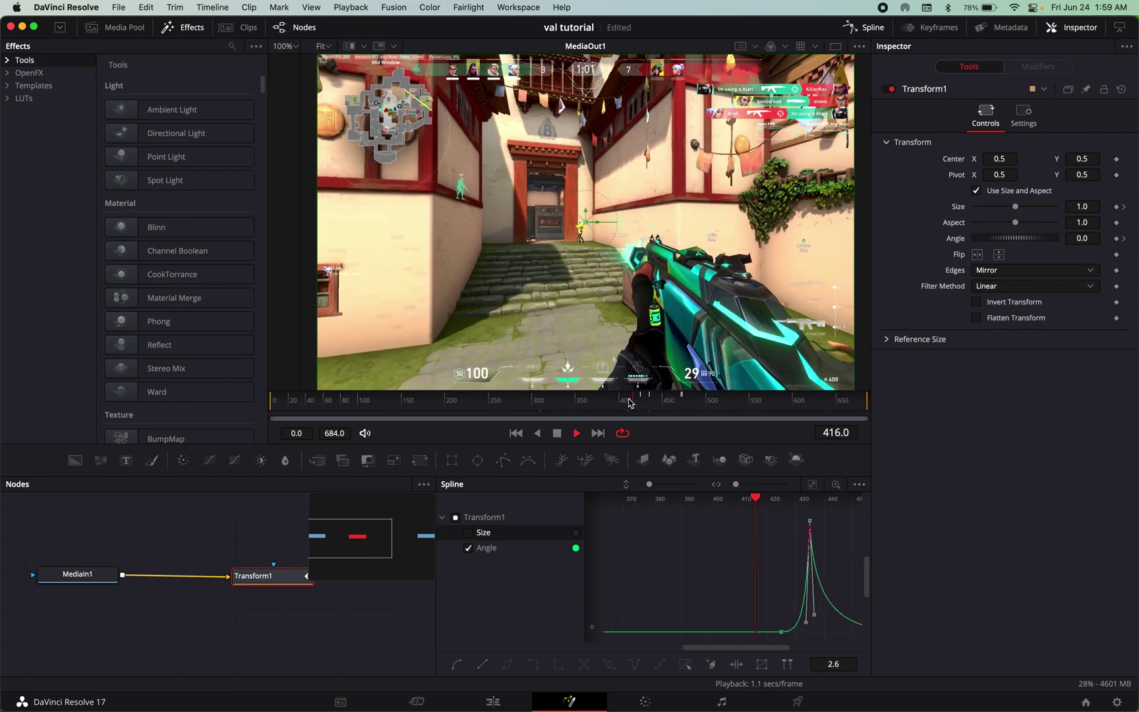
pyautogui.press('space')
pyautogui.press('space')
pyautogui.click(633, 400)
pyautogui.press('space')
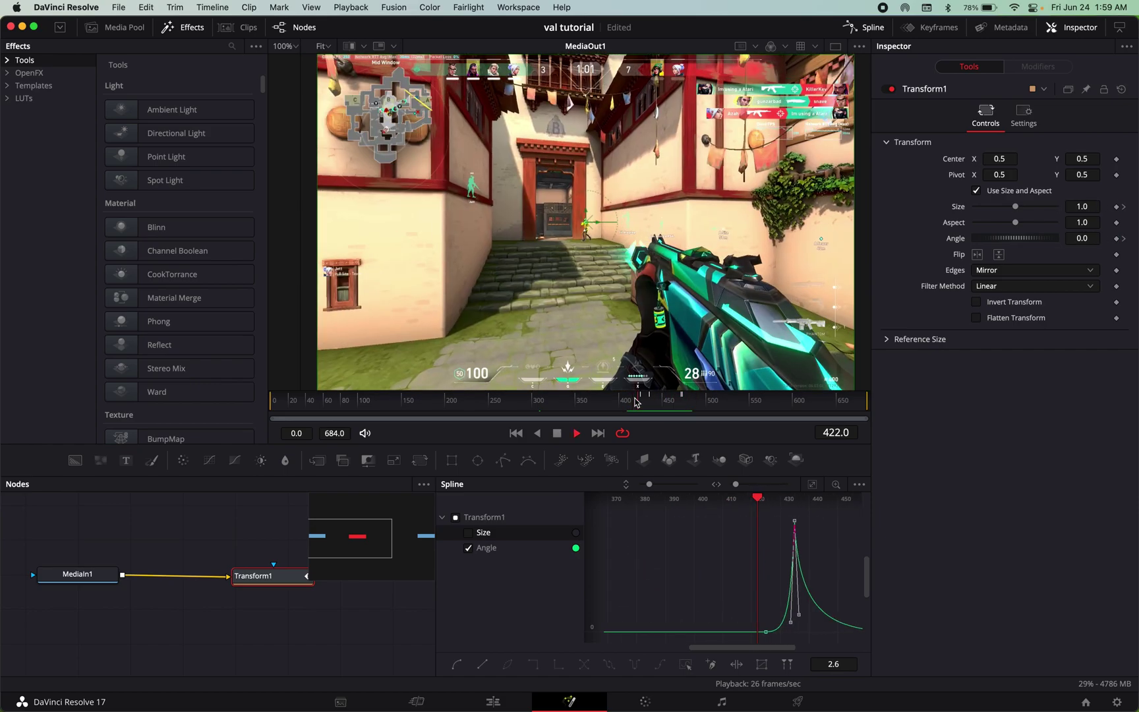
pyautogui.press('space')
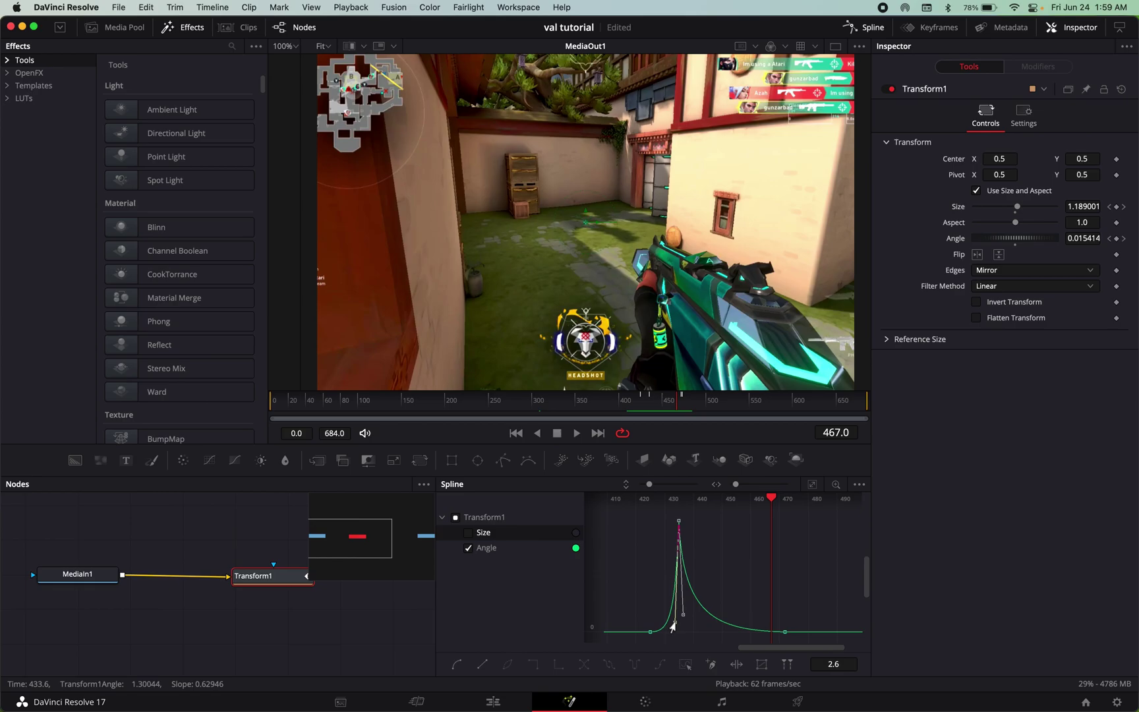
# Step: Try raising the last Angle keyframe to 4.07 and pulling the middle keyframe's outgoing handle upward so the tilt keeps increasing
pyautogui.scroll(-3, 702, 579)
pyautogui.scroll(3, 701, 579)
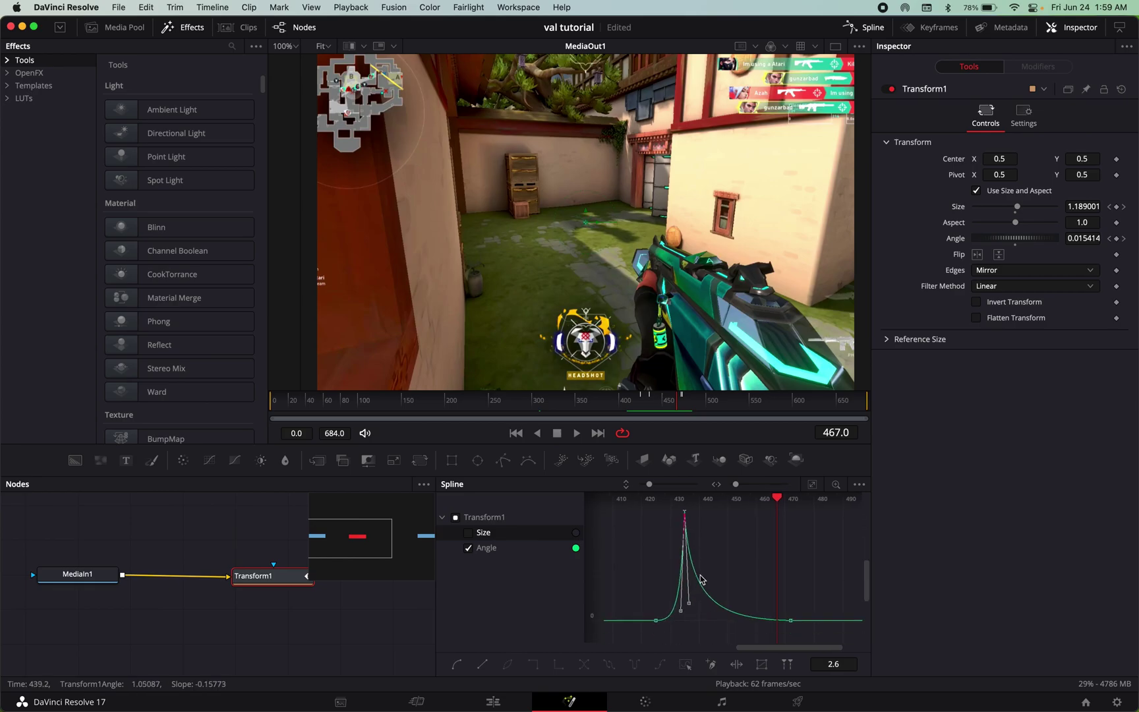
pyautogui.scroll(3, 701, 579)
pyautogui.scroll(-3, 701, 579)
pyautogui.scroll(3, 701, 579)
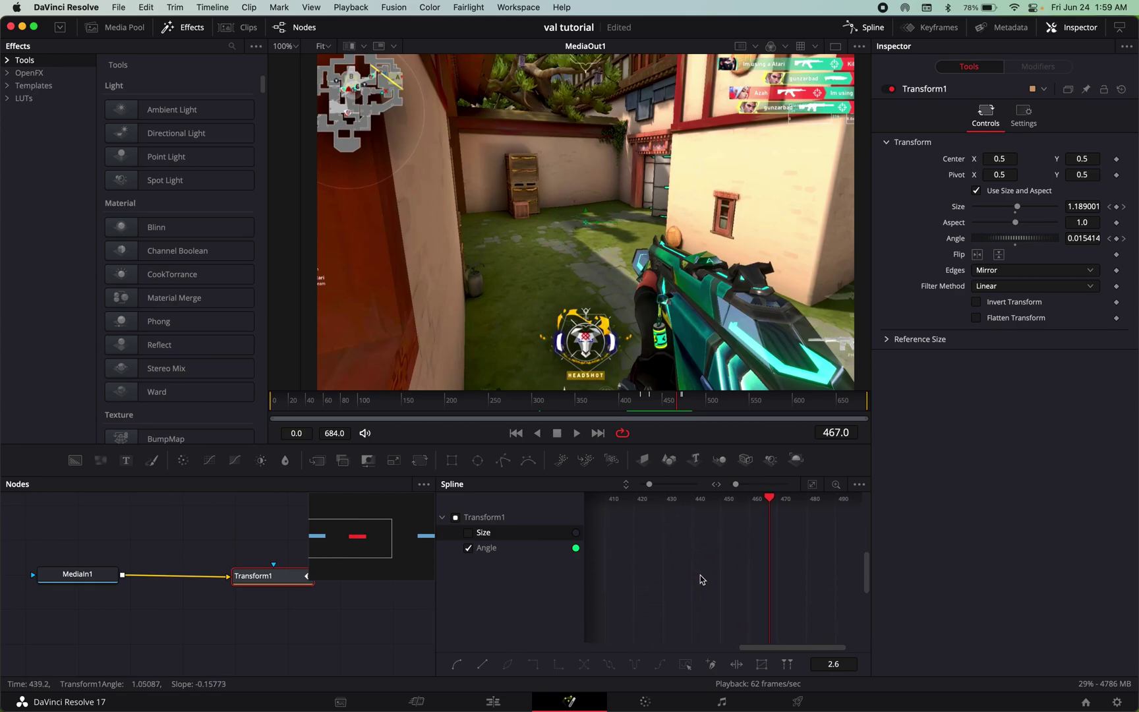
pyautogui.scroll(3, 701, 580)
pyautogui.scroll(-3, 716, 588)
pyautogui.scroll(3, 718, 592)
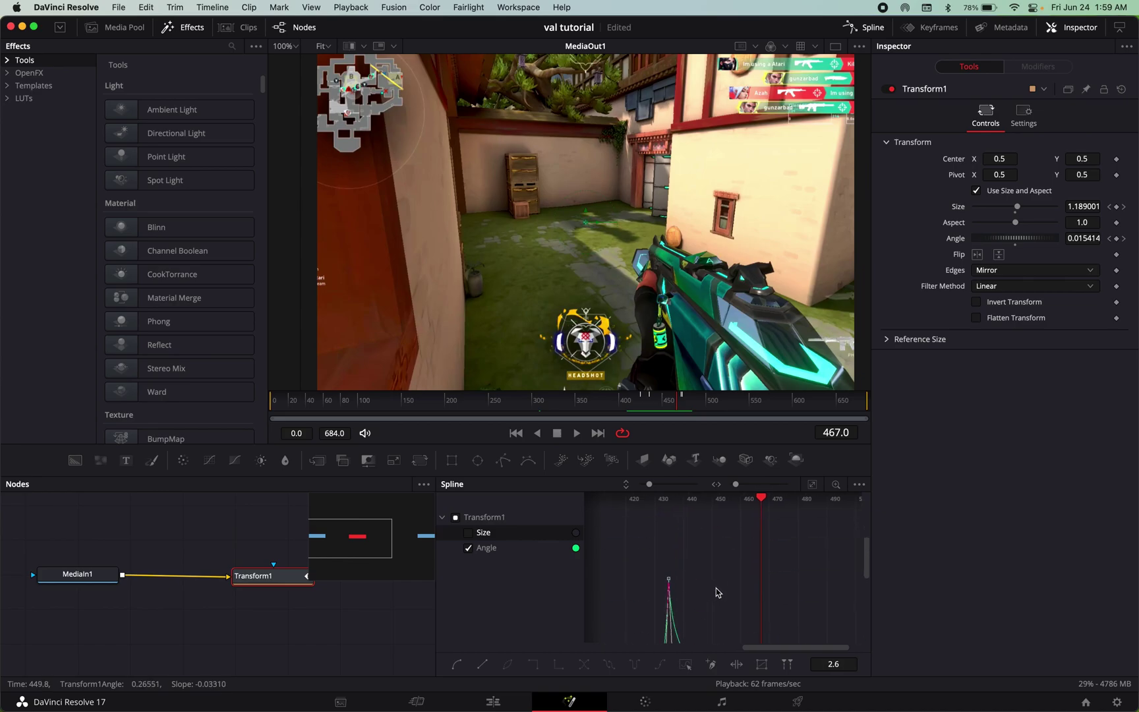
pyautogui.scroll(3, 717, 592)
pyautogui.moveTo(762, 629); pyautogui.dragTo(753, 511)
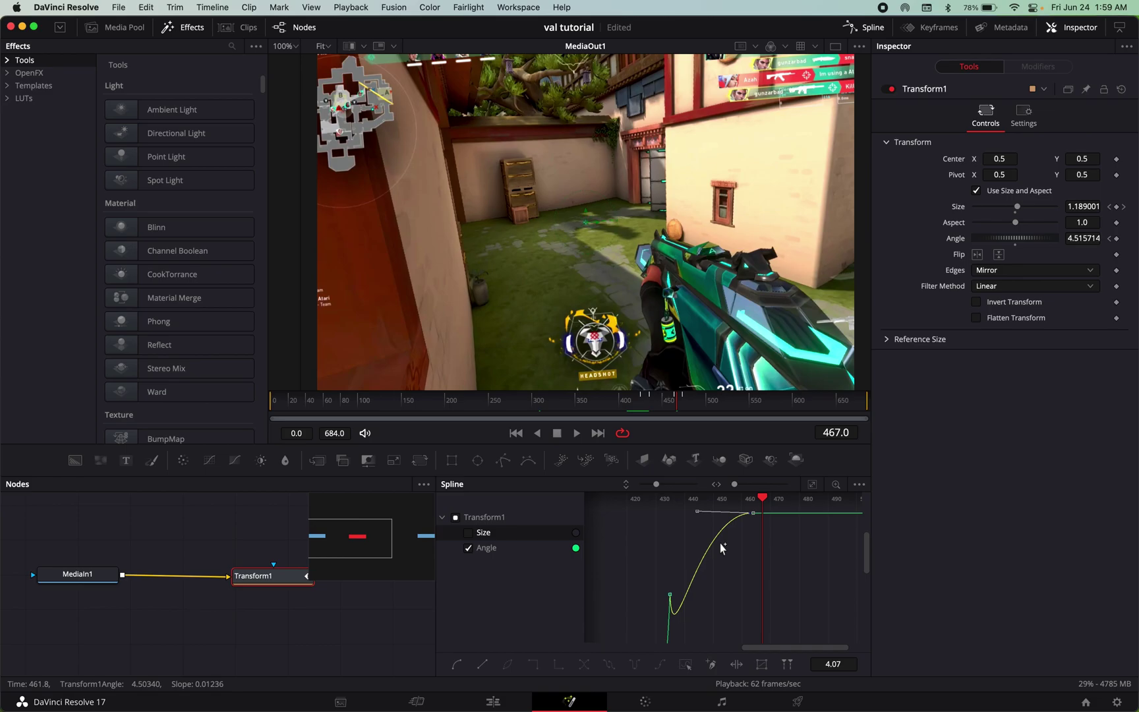
pyautogui.click(669, 595)
pyautogui.scroll(-3, 683, 611)
pyautogui.scroll(2, 682, 611)
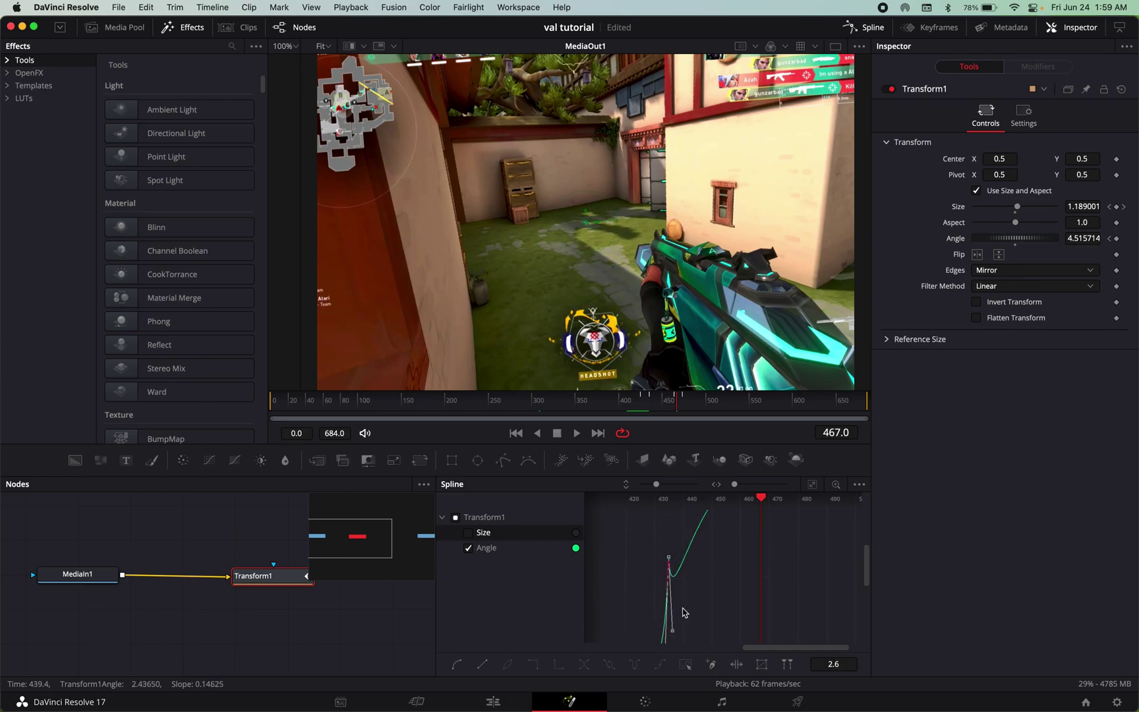
pyautogui.moveTo(672, 630); pyautogui.dragTo(673, 525)
# Step: Fit the Angle curve to the view, and undo the raised end keyframe and handle changes
pyautogui.click(813, 485)
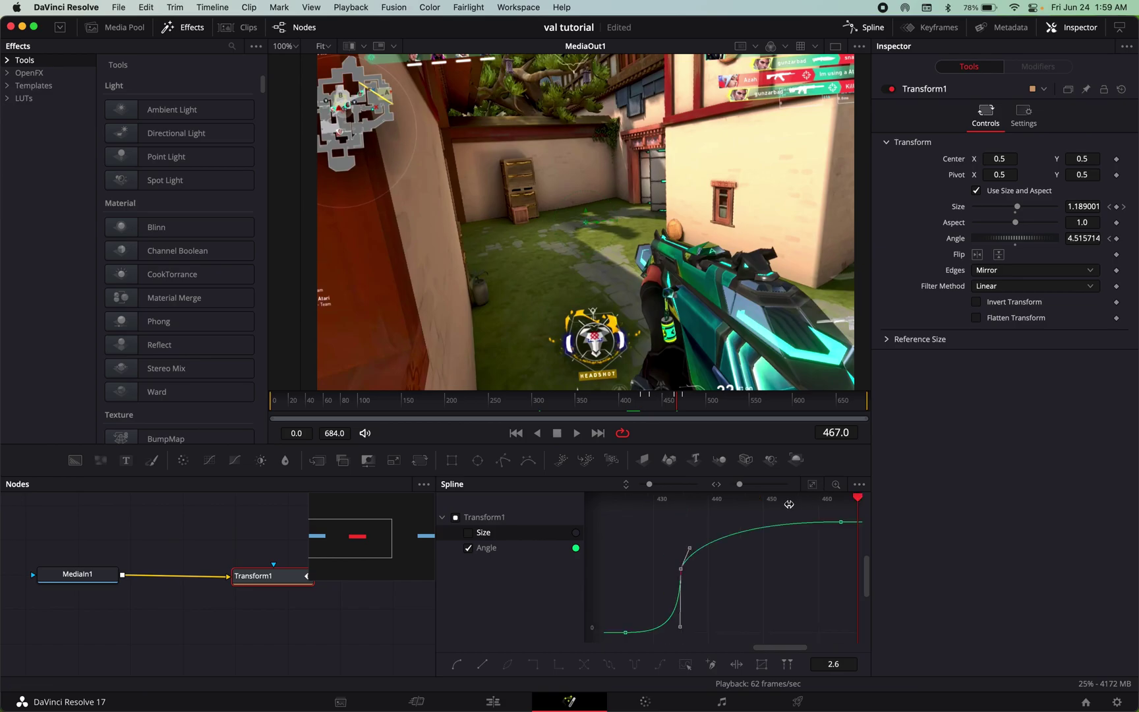
pyautogui.hscroll(5, 822, 518)
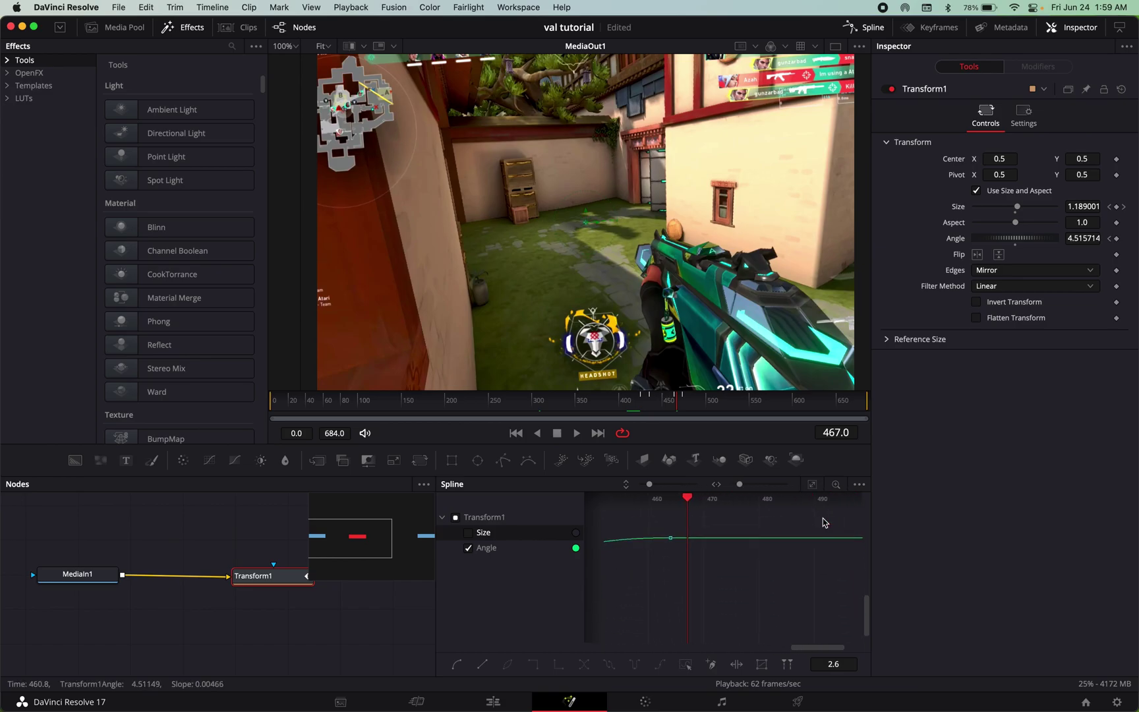
pyautogui.scroll(1, 822, 518)
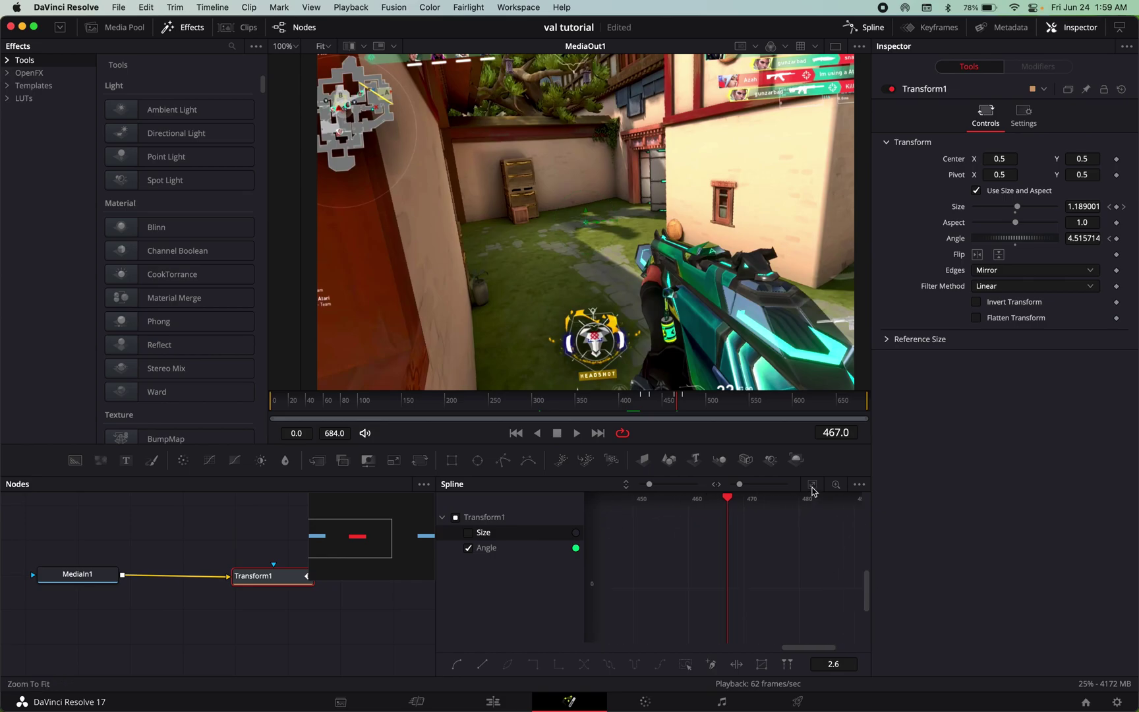
pyautogui.hscroll(-5, 821, 557)
pyautogui.press('super+z')
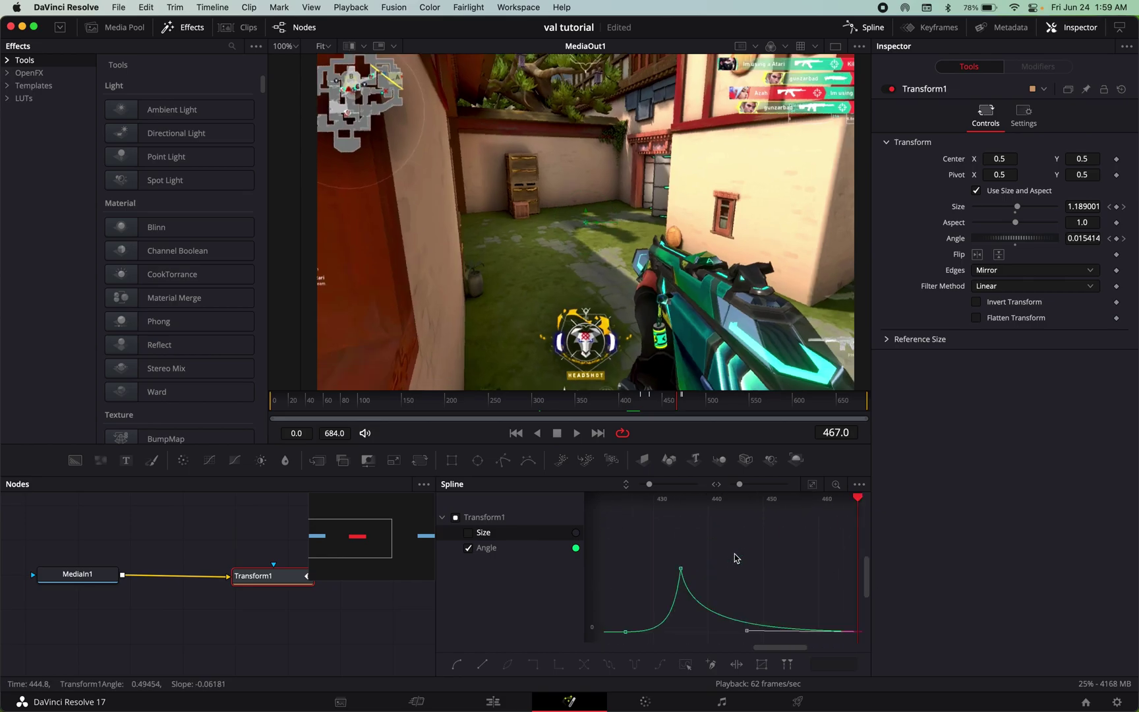
# Step: Replay the eased tilt from ahead of the first Angle keyframe, and return to frame 412
pyautogui.moveTo(857, 499); pyautogui.dragTo(629, 515)
pyautogui.press('space')
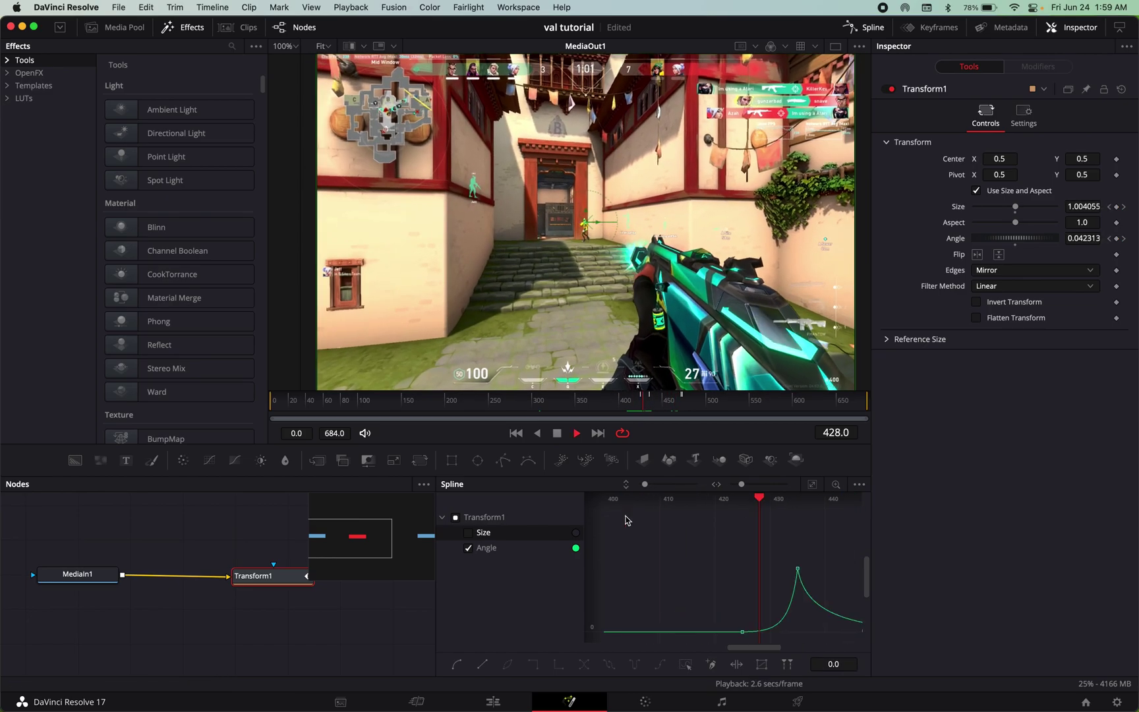
pyautogui.press('space')
pyautogui.moveTo(774, 497); pyautogui.dragTo(554, 508)
pyautogui.hscroll(-5, 655, 535)
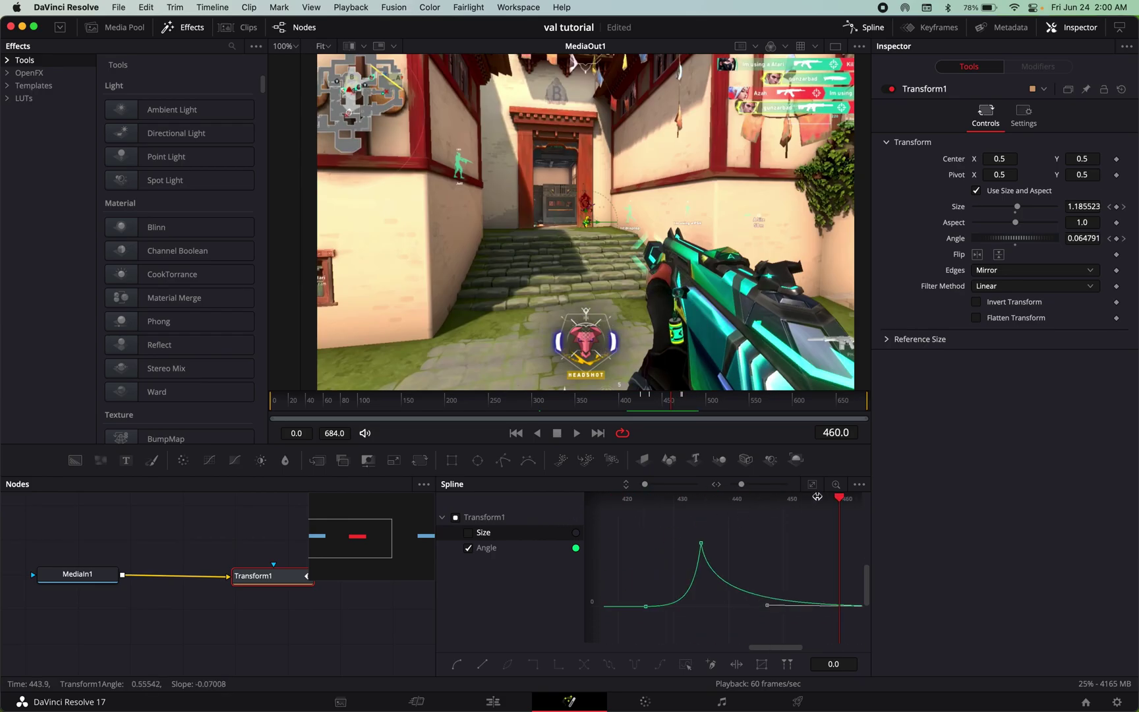
pyautogui.click(611, 400)
pyautogui.press('space')
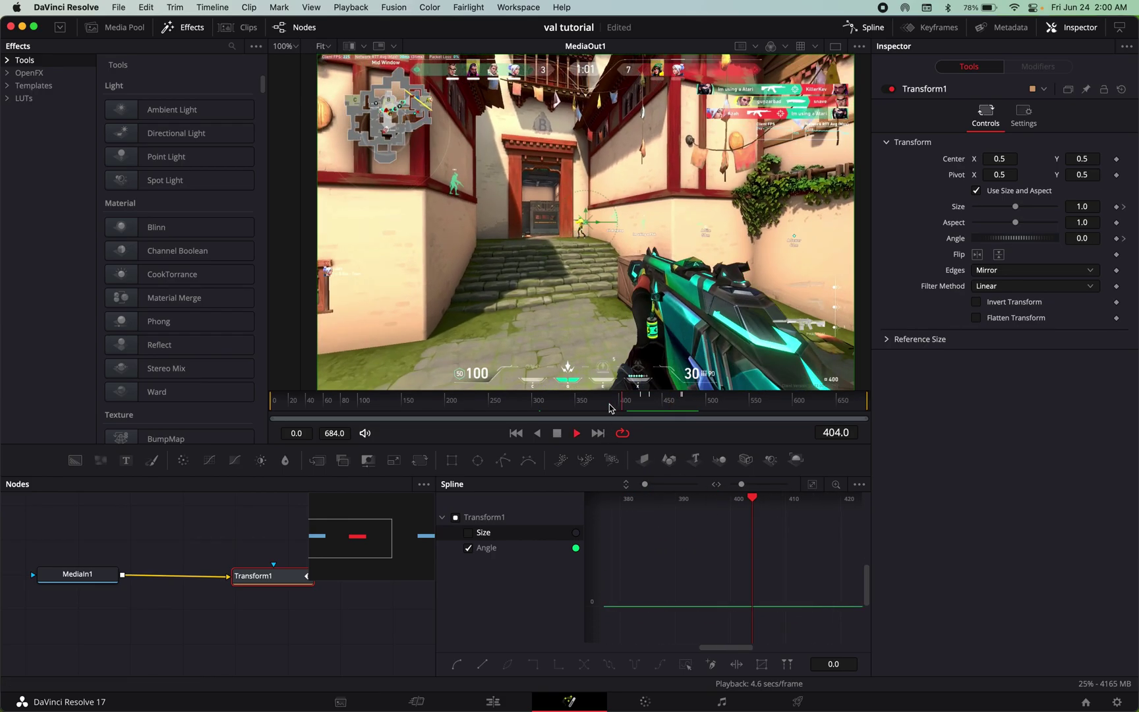
pyautogui.click(629, 400)
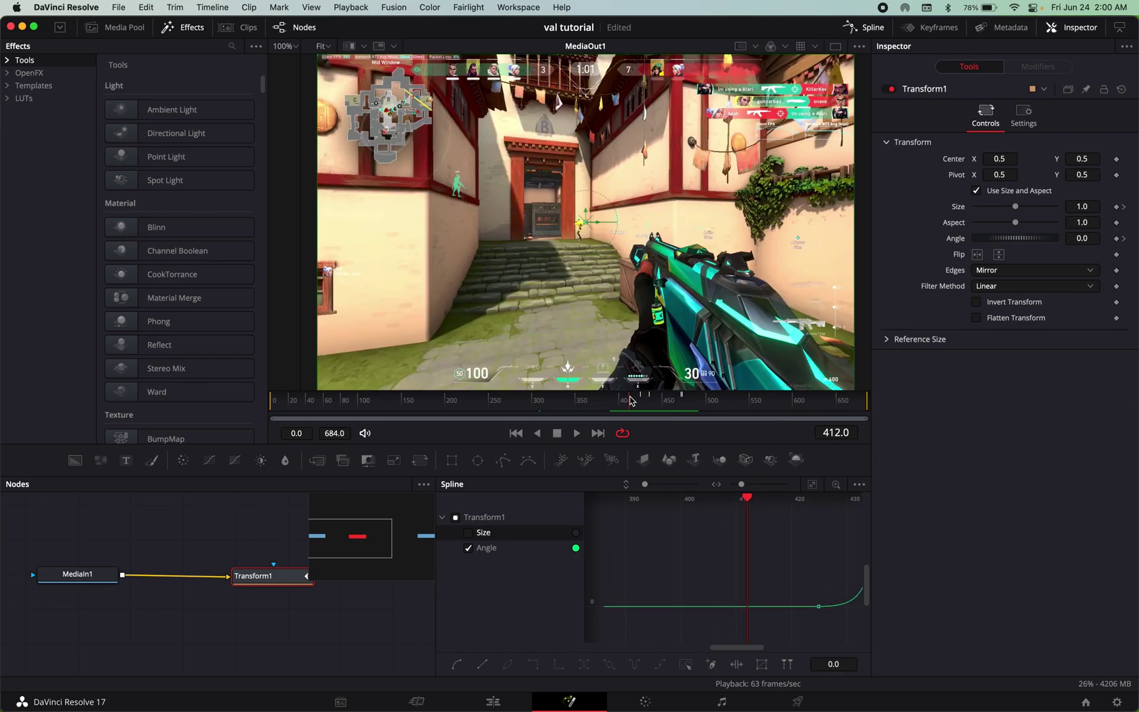
# Step: Switch the Spline editor to the Size curve alone and play back the zoom from frame 412
pyautogui.click(470, 533)
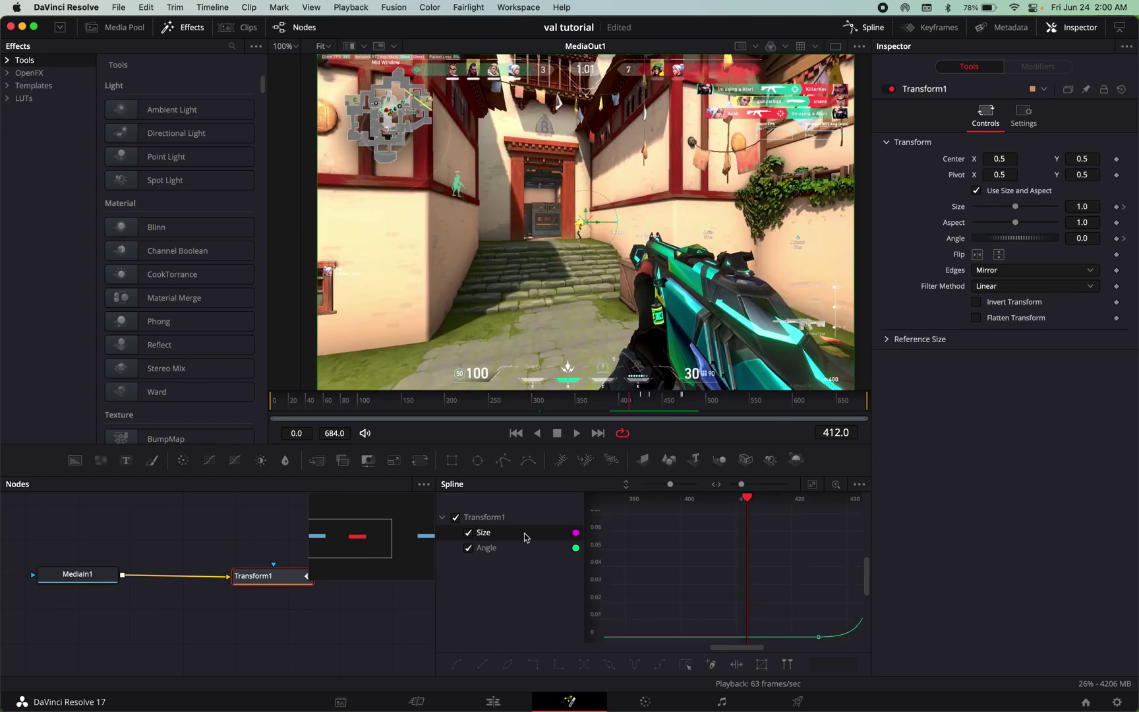
pyautogui.click(468, 549)
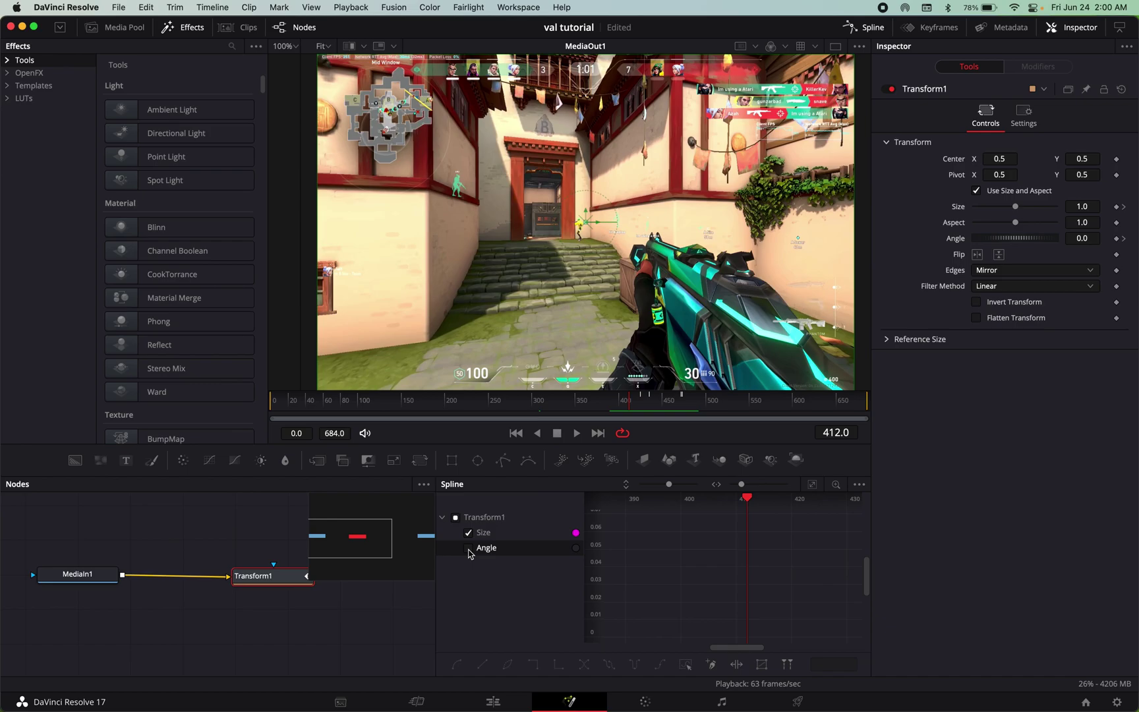
pyautogui.press('space')
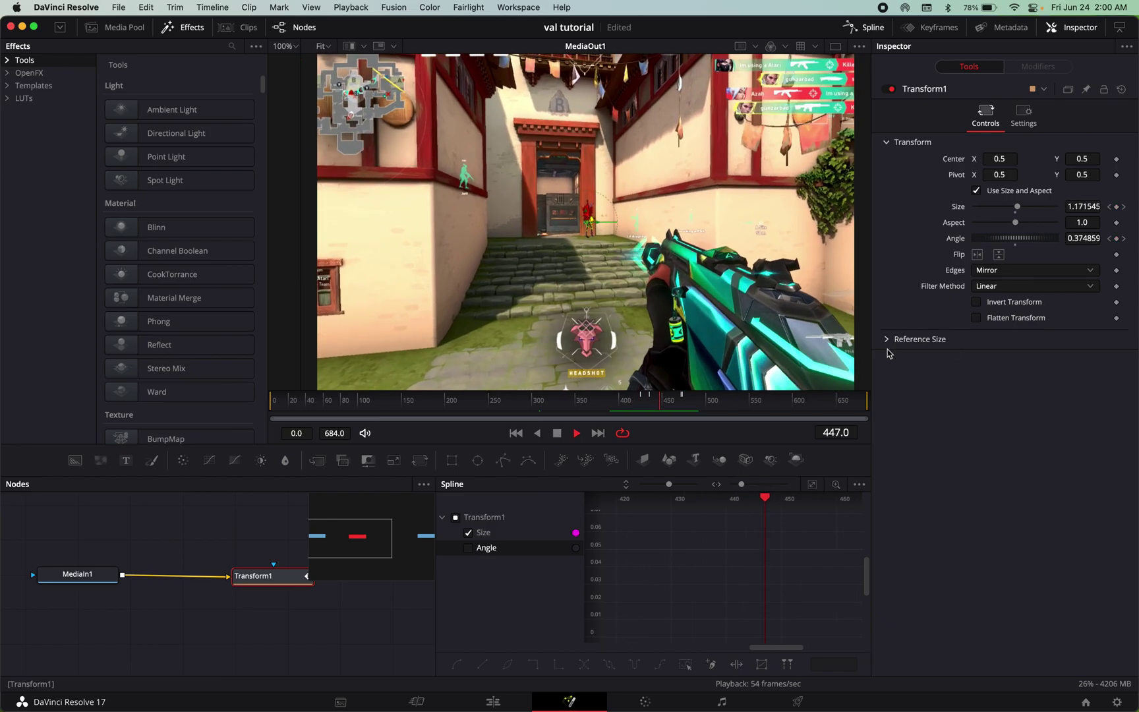
pyautogui.press('space')
# Step: Show only Transform1's Angle curve in the Spline editor, fitted to the view
pyautogui.click(469, 549)
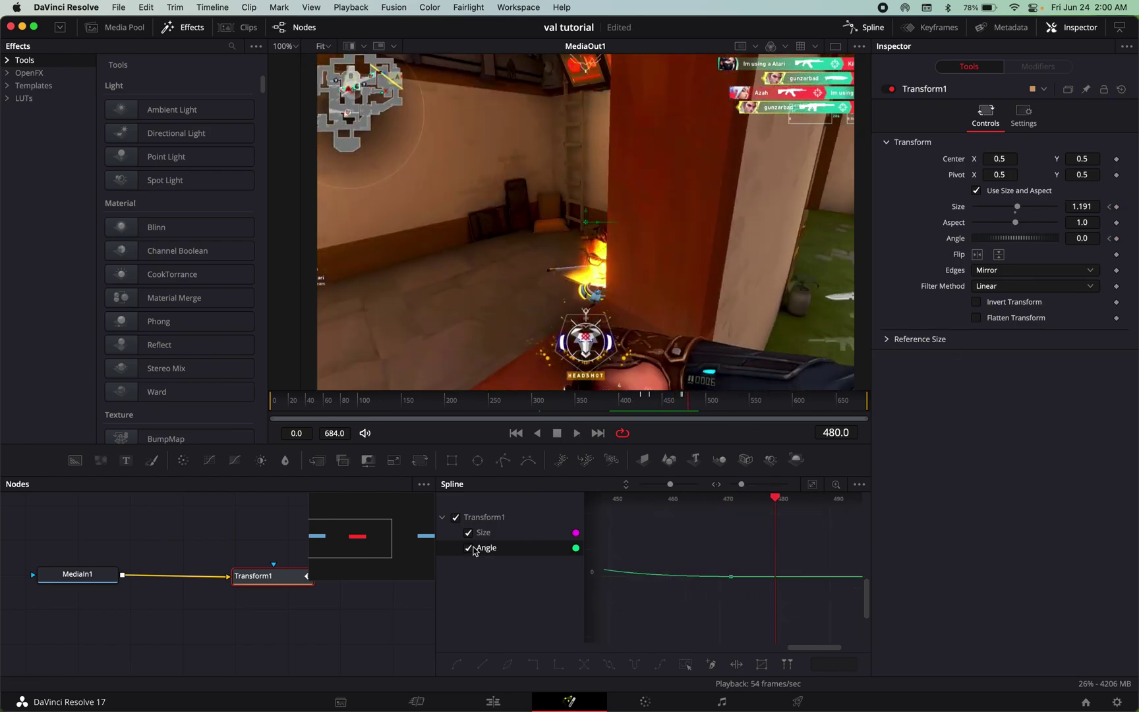
pyautogui.click(812, 484)
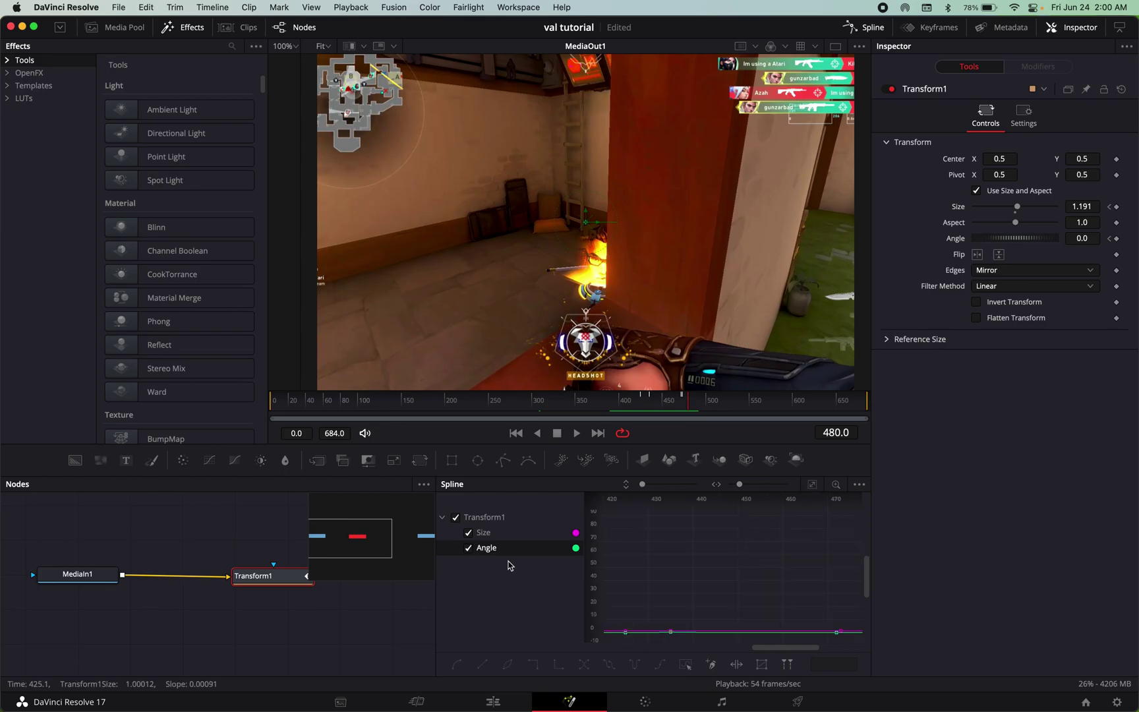
pyautogui.click(470, 533)
pyautogui.click(813, 485)
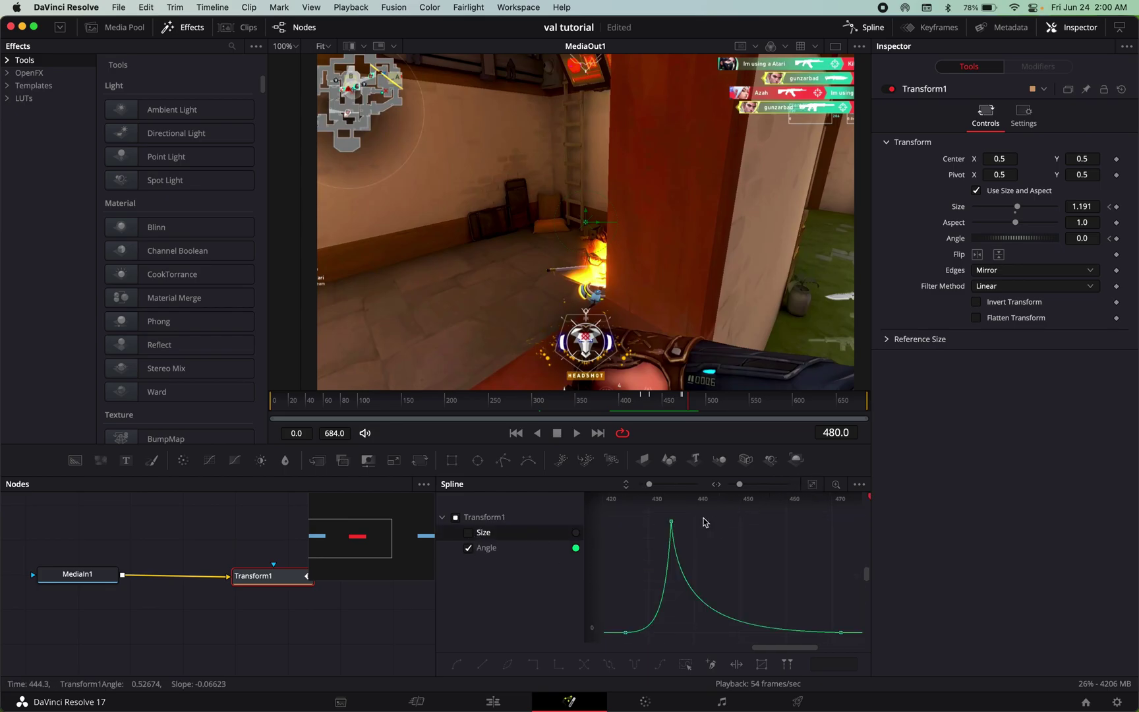
# Step: Adjust both handles of the Angle curve's peak keyframe for a sharper rise and fall, keeping the keyframe on frame 434 at 1.41
pyautogui.click(670, 538)
pyautogui.moveTo(669, 563); pyautogui.dragTo(668, 572)
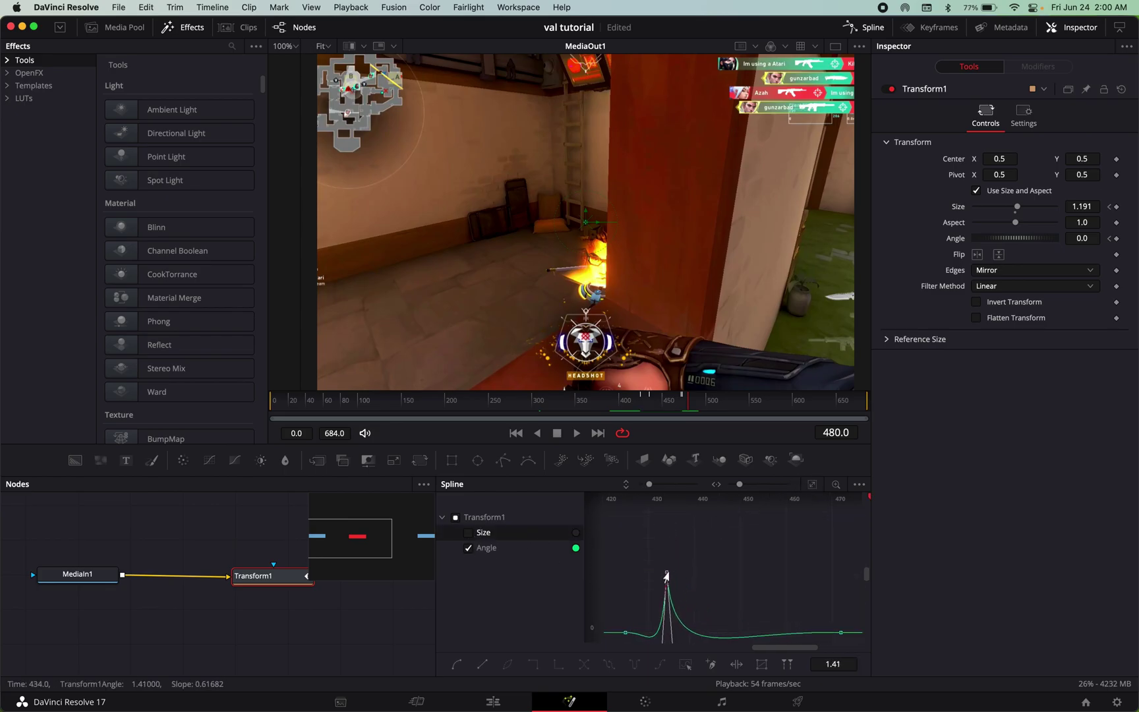
pyautogui.scroll(-5, 669, 572)
pyautogui.scroll(4, 669, 572)
pyautogui.hscroll(2, 665, 577)
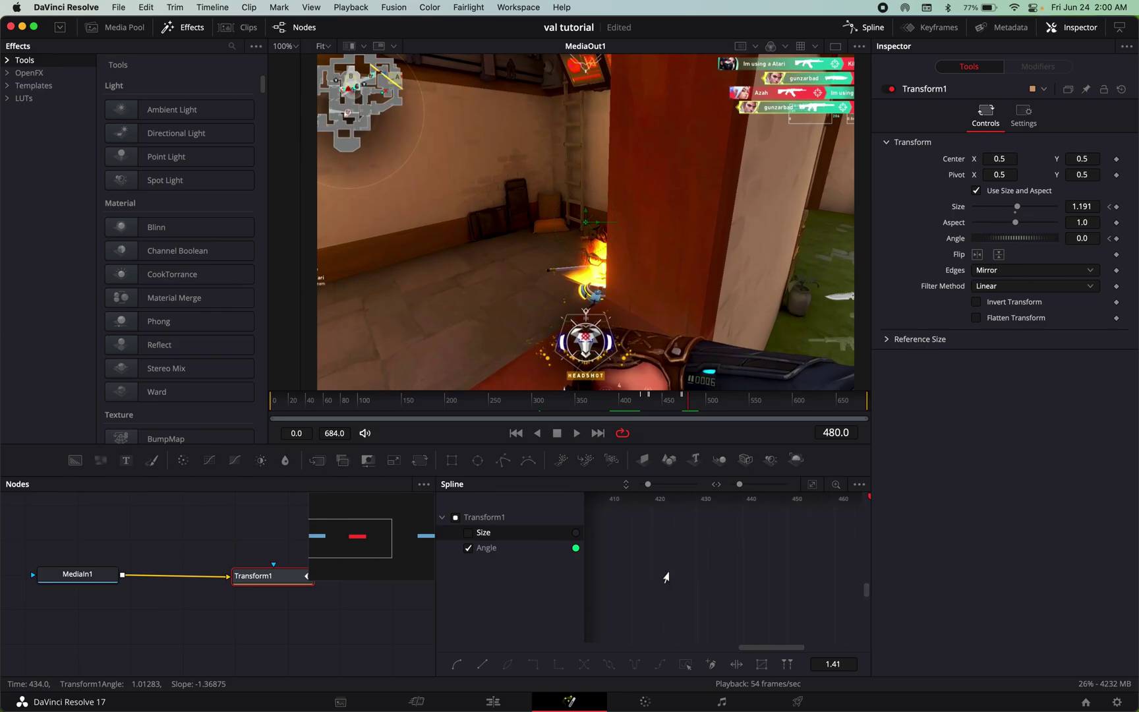
pyautogui.scroll(5, 665, 577)
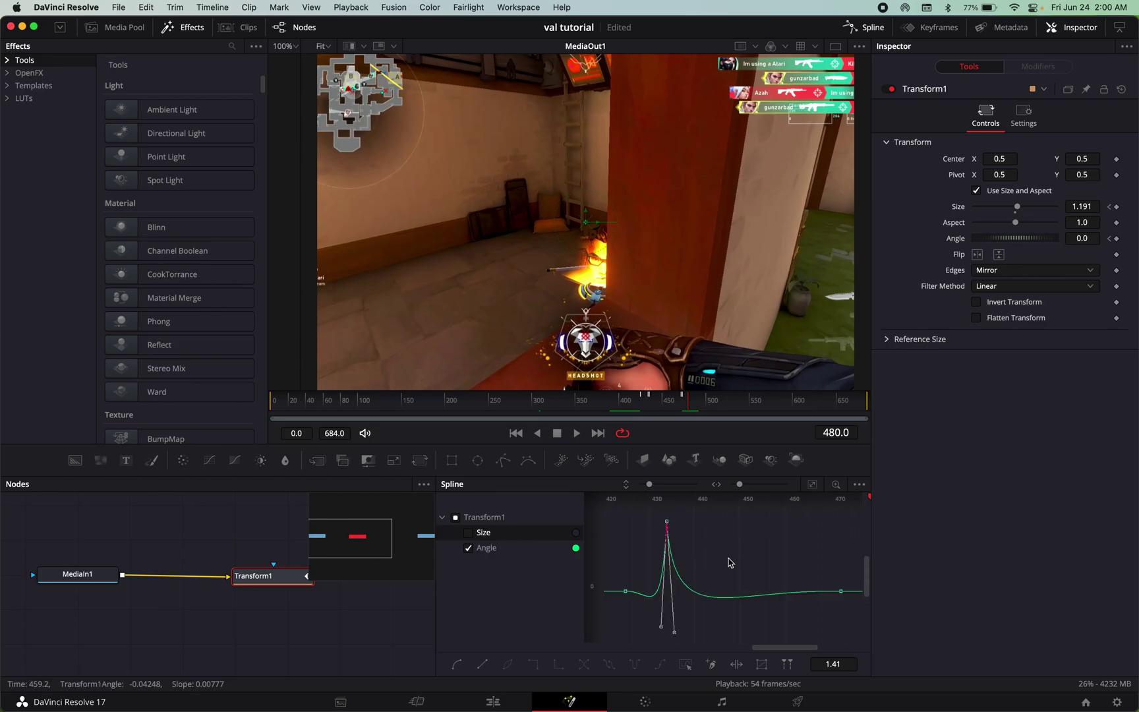
pyautogui.moveTo(666, 523); pyautogui.dragTo(671, 523)
pyautogui.moveTo(700, 638)
pyautogui.mouseDown()
pyautogui.moveTo(658, 626)
pyautogui.moveTo(664, 584)
pyautogui.mouseUp()
pyautogui.click(671, 521)
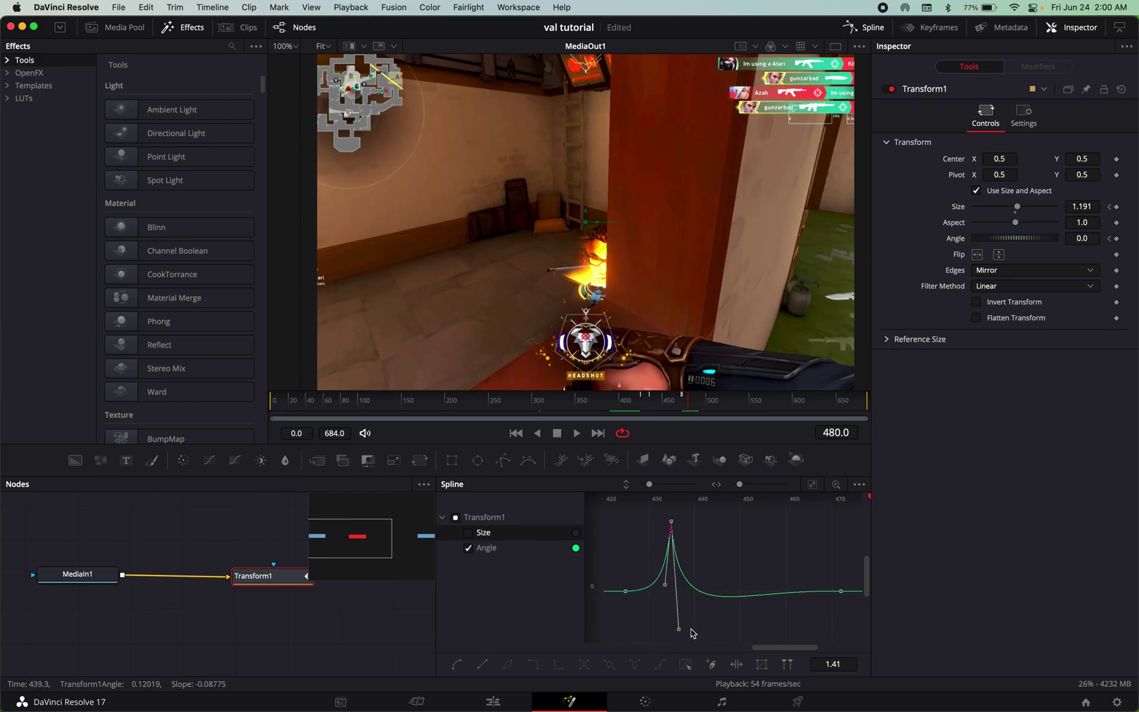
pyautogui.moveTo(675, 634); pyautogui.dragTo(681, 591)
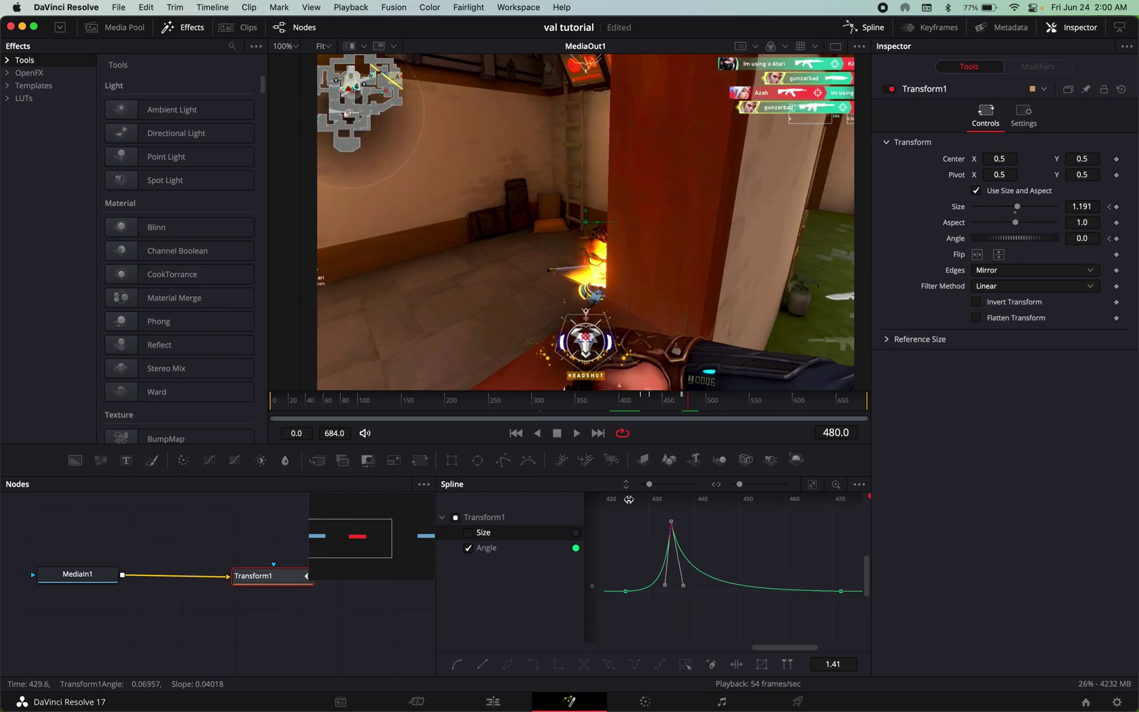
# Step: Play back the sharpened tilt from frame 414
pyautogui.click(631, 403)
pyautogui.press('space')
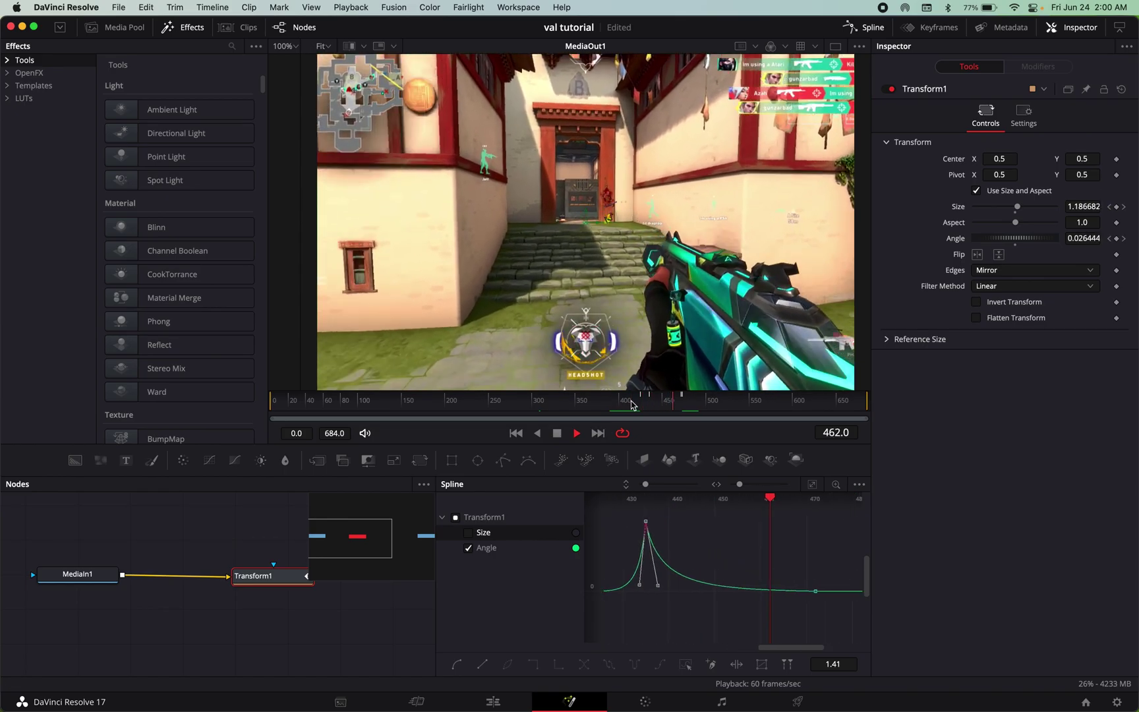
pyautogui.press('space')
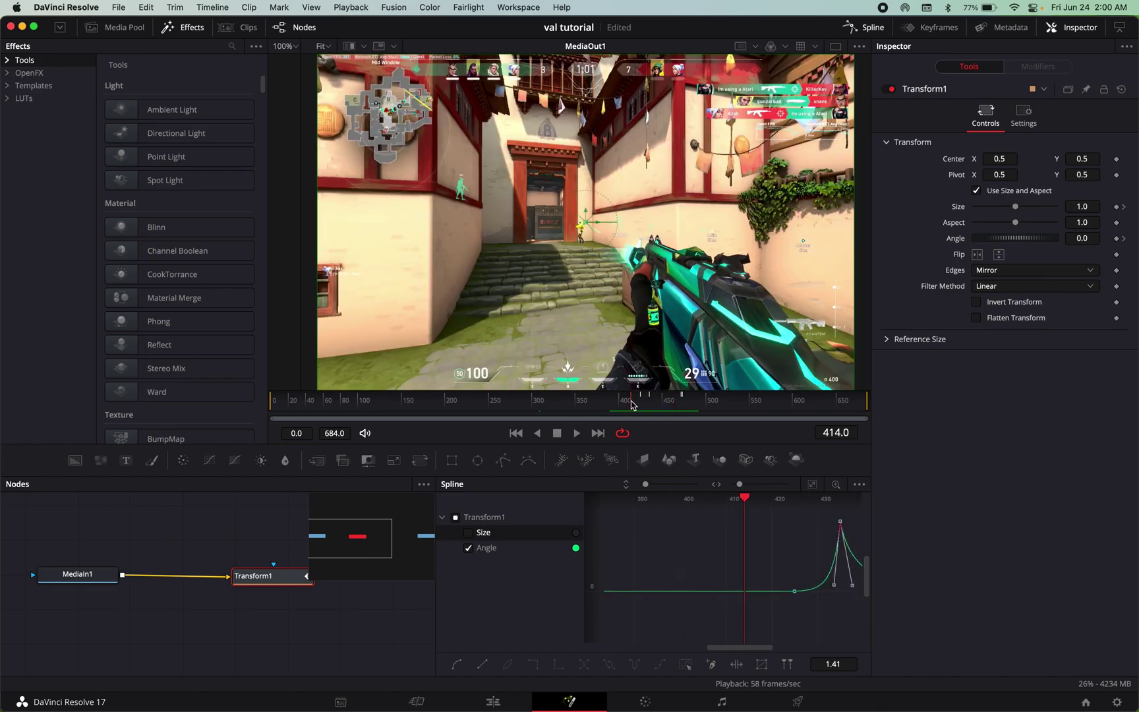
# Step: Isolate the Size curve and extend the handles of its first, middle and last keyframes so the zoom ramps more steeply at the middle keyframe
pyautogui.click(468, 531)
pyautogui.click(468, 547)
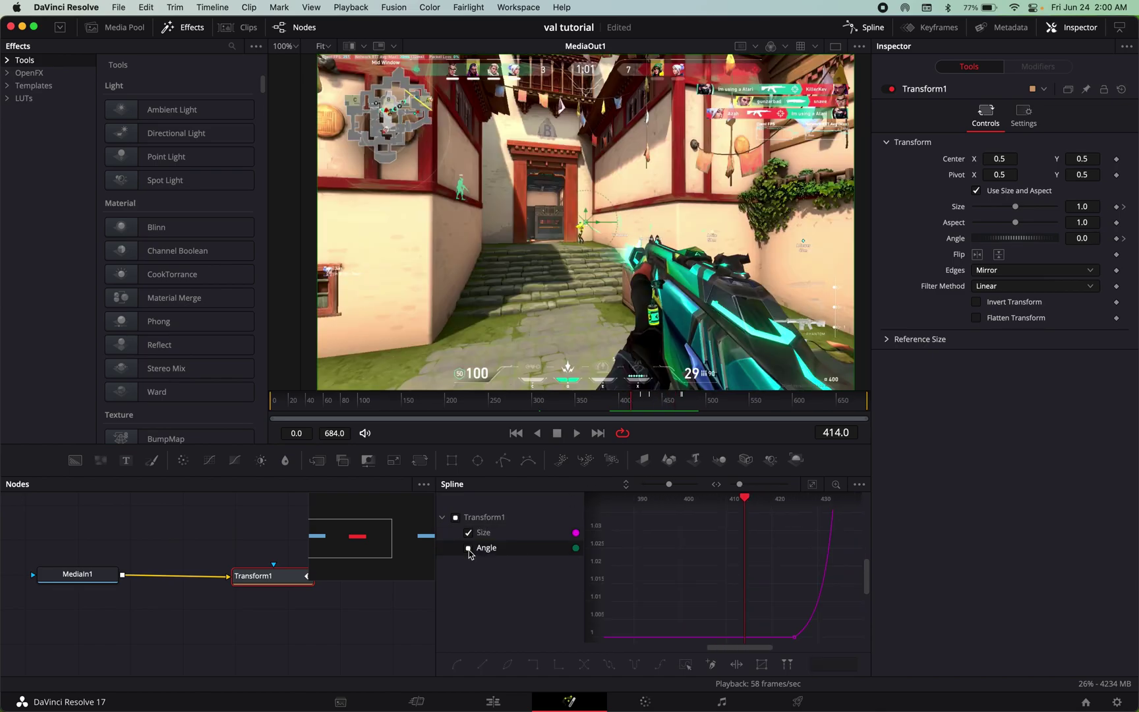
pyautogui.click(812, 483)
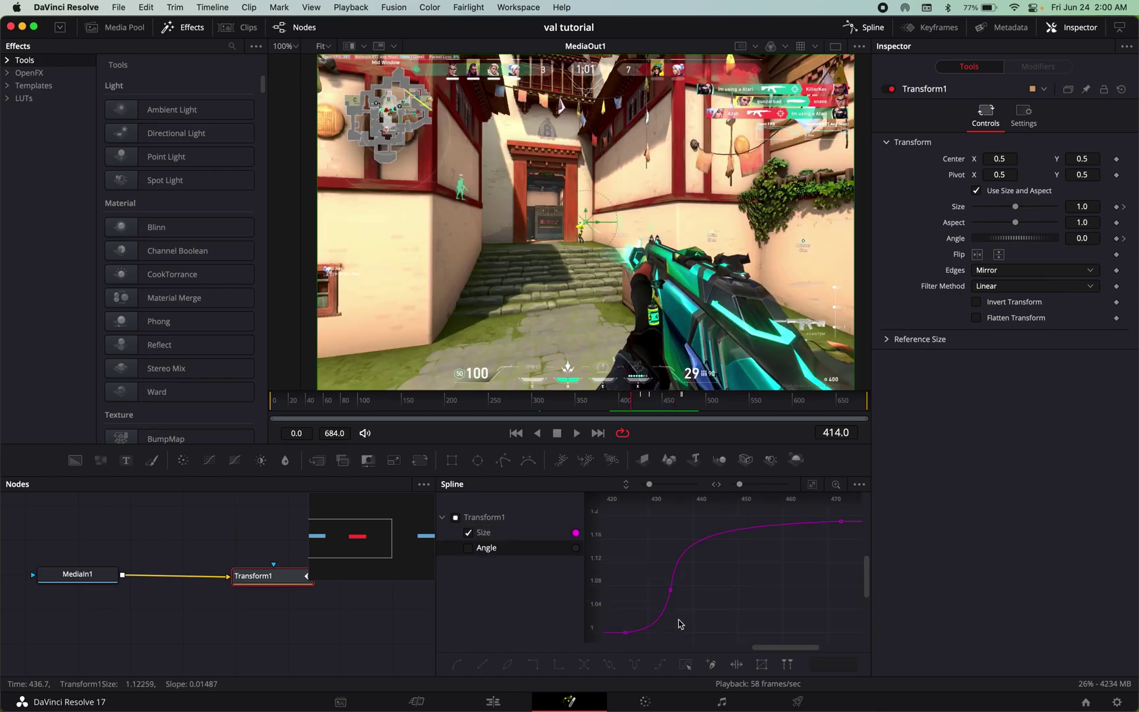
pyautogui.click(625, 632)
pyautogui.moveTo(655, 630); pyautogui.dragTo(661, 636)
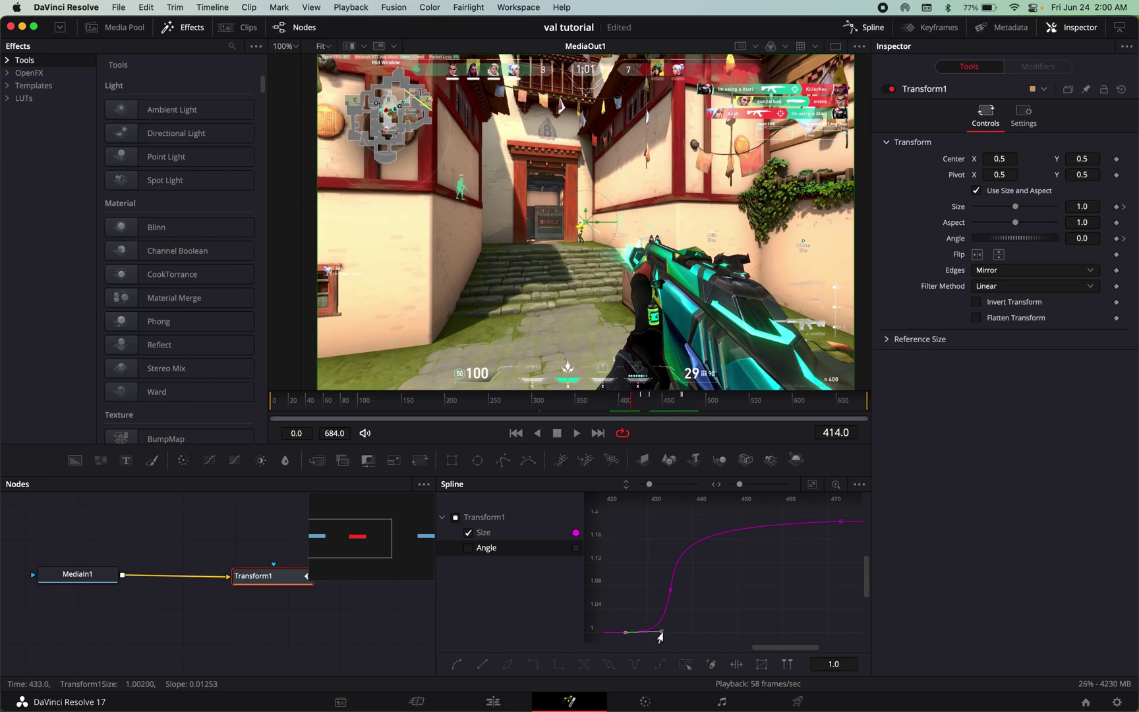
pyautogui.click(670, 589)
pyautogui.moveTo(664, 629); pyautogui.dragTo(667, 627)
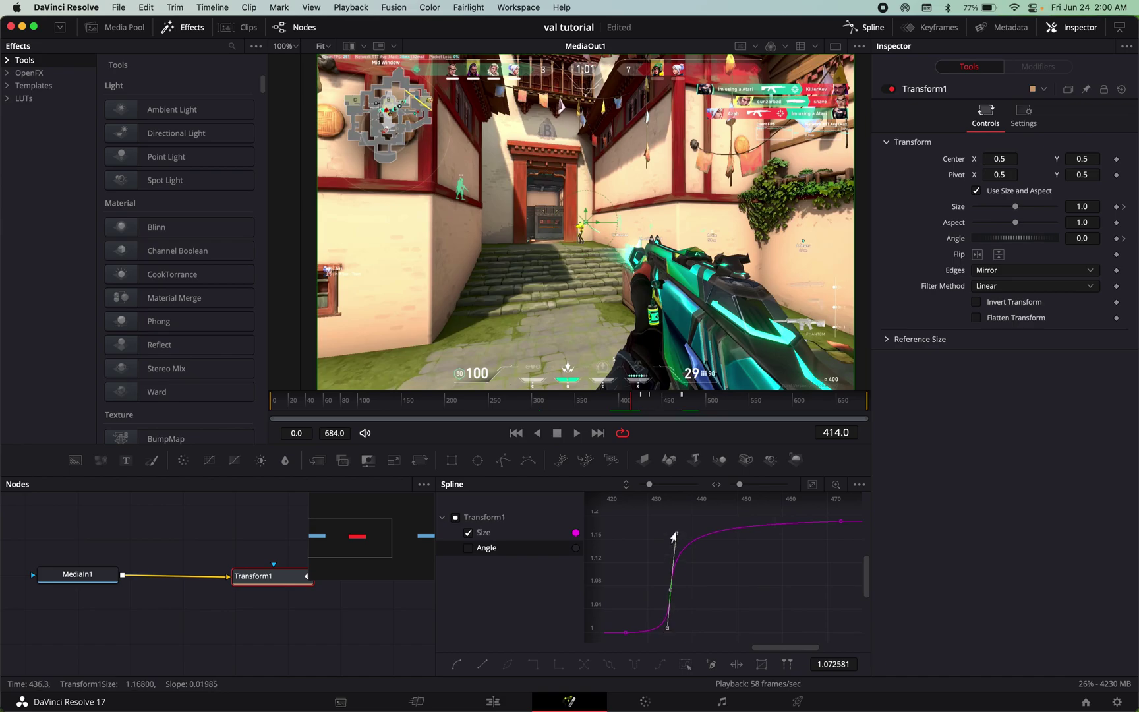
pyautogui.click(840, 521)
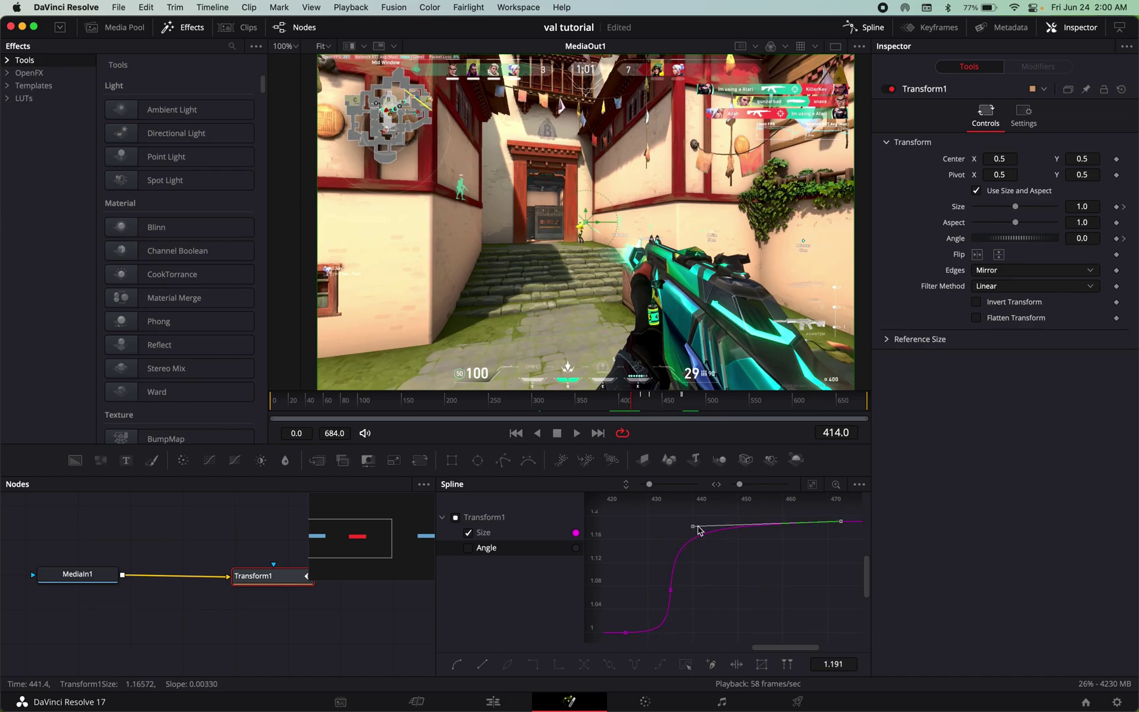
pyautogui.moveTo(693, 526); pyautogui.dragTo(681, 527)
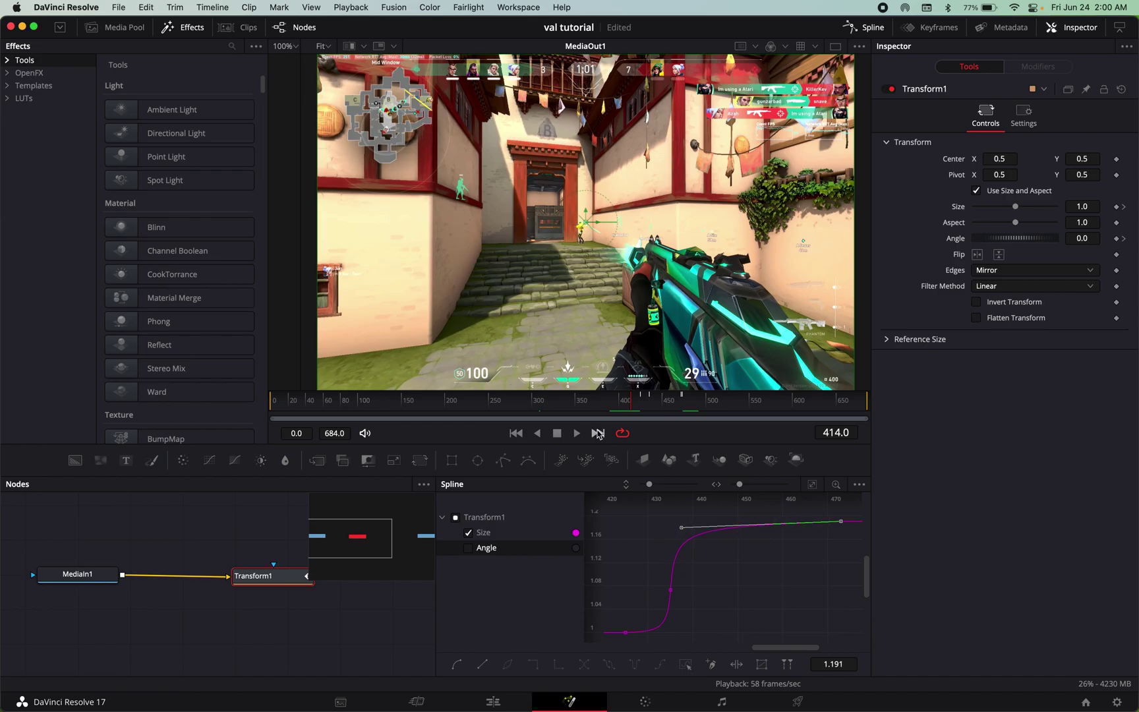
# Step: Replay the adjusted zoom from frame 401
pyautogui.click(619, 404)
pyautogui.press('space')
pyautogui.press('space')
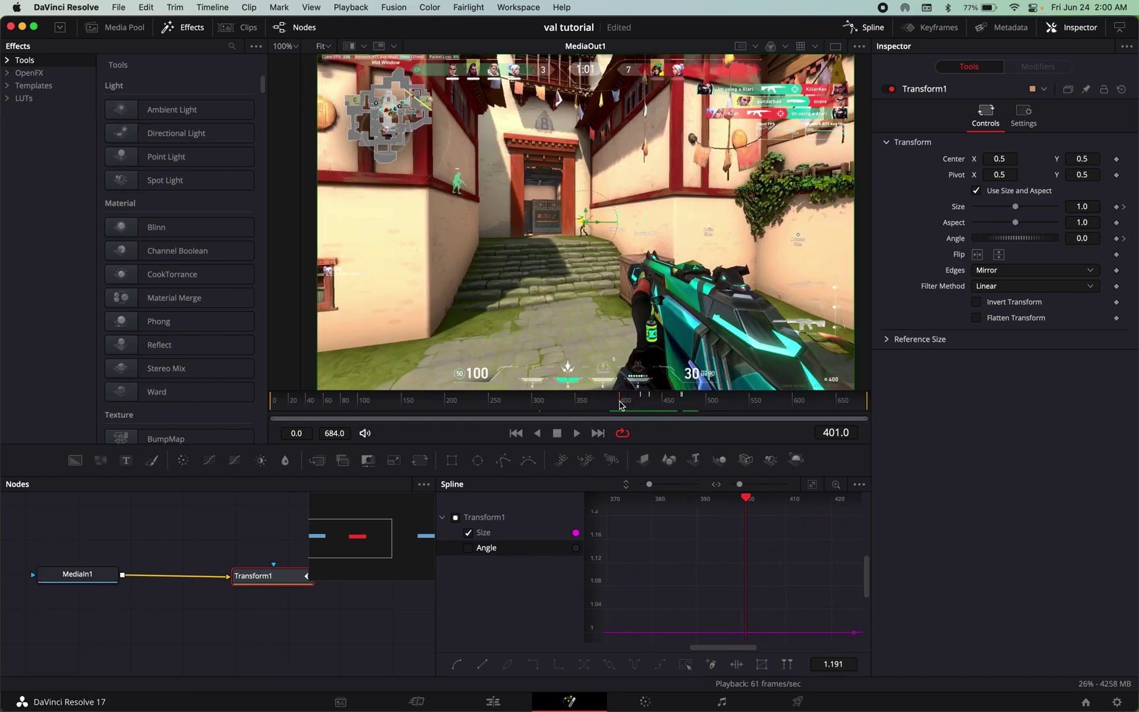
pyautogui.press('space')
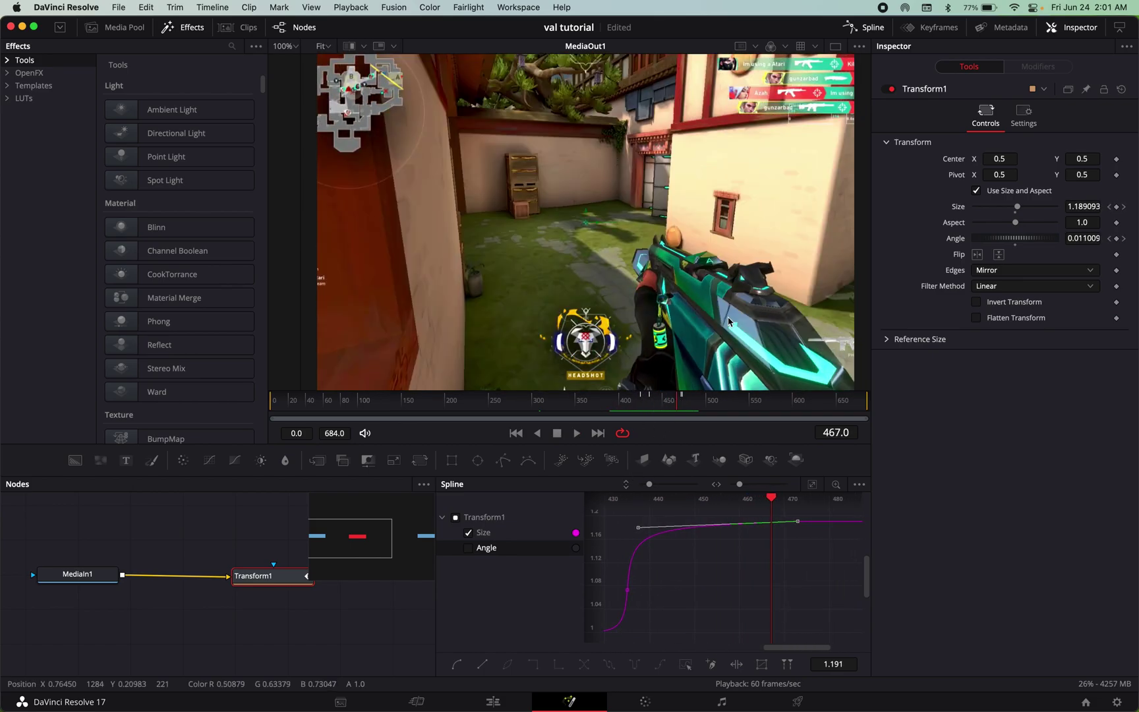
# Step: Close the Spline editor and replay the combined zoom and tilt around the kill shot
pyautogui.click(849, 27)
pyautogui.click(626, 399)
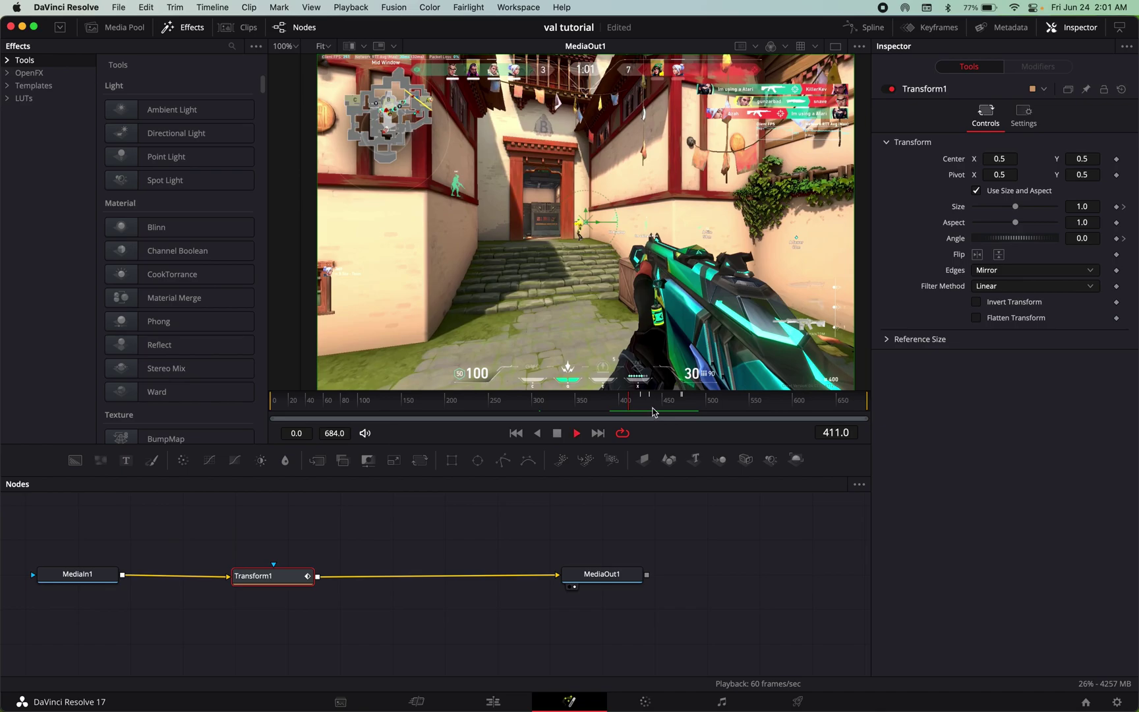
pyautogui.click(639, 403)
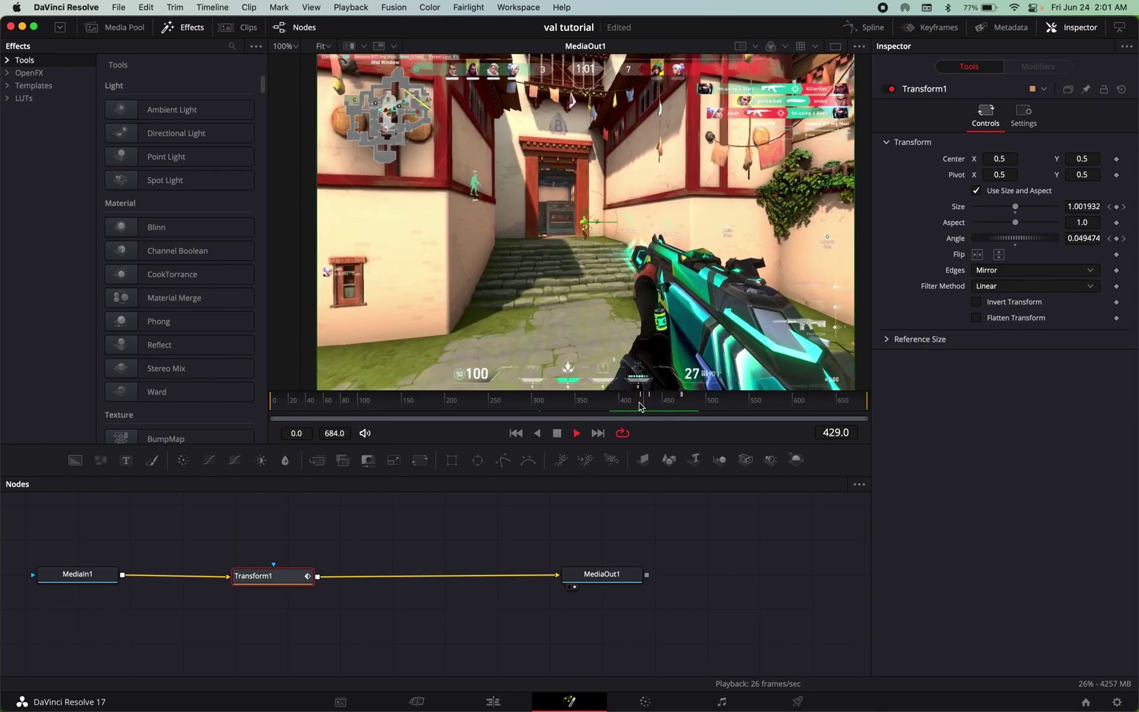
pyautogui.press('space')
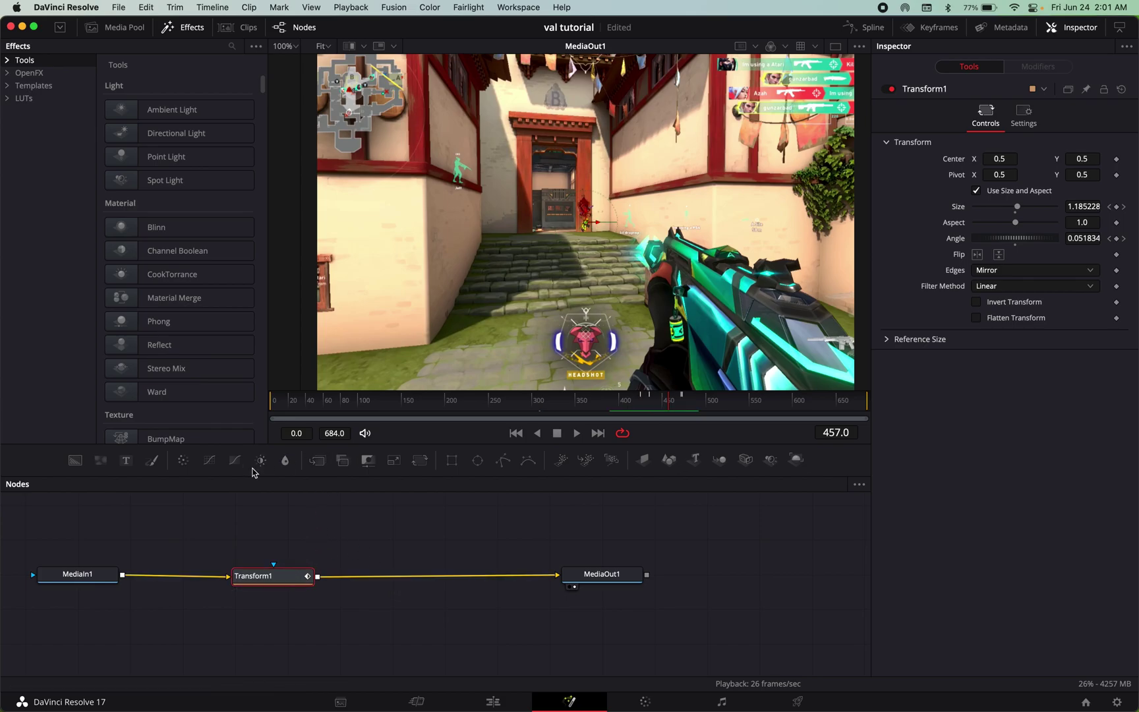
# Step: Add an Optical Flow node between Transform1 and MediaOut1
pyautogui.hotkey('shift', 'space')
pyautogui.write('transf')
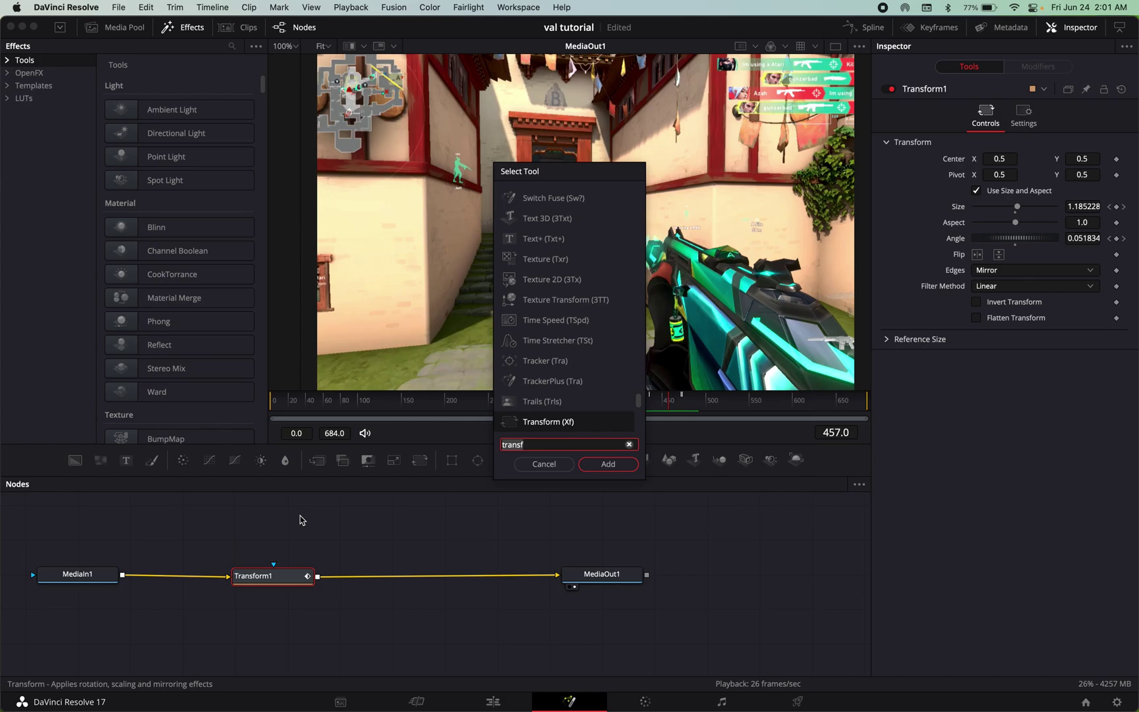
pyautogui.press('BackSpace')
pyautogui.press('BackSpace')
pyautogui.press('BackSpace')
pyautogui.press('BackSpace')
pyautogui.press('BackSpace')
pyautogui.press('BackSpace')
pyautogui.write('op')
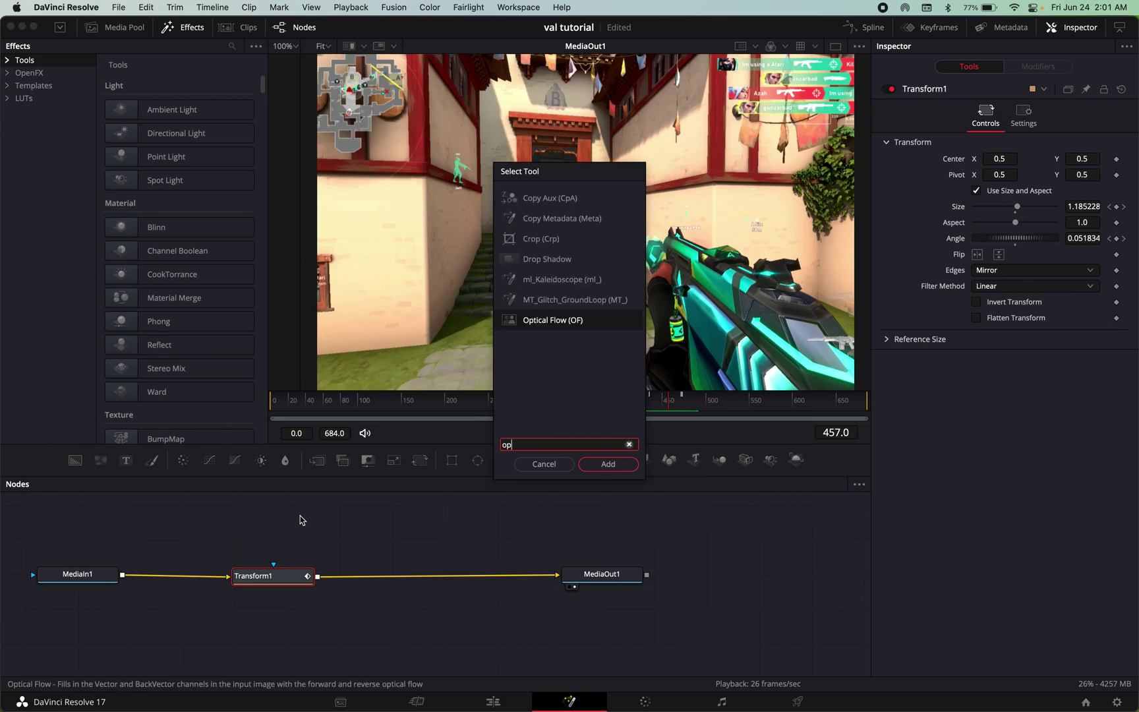
pyautogui.press('Return')
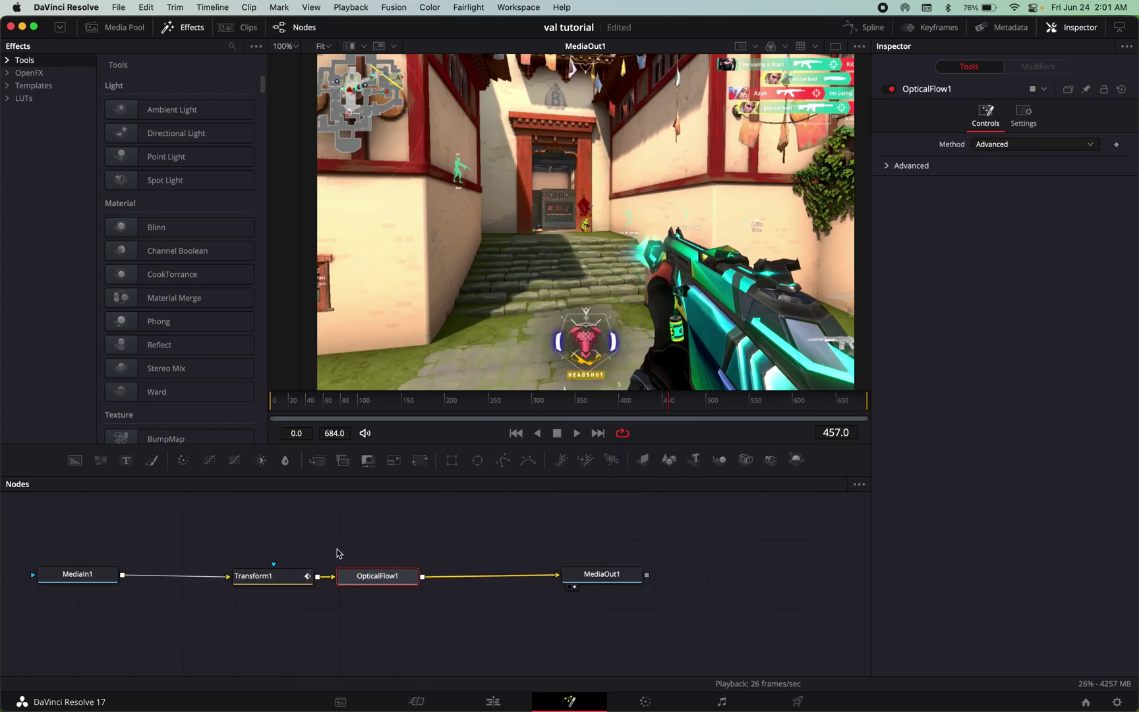
# Step: Add a Vector Motion Blur node between OpticalFlow1 and MediaOut1
pyautogui.moveTo(388, 581)
pyautogui.mouseDown()
pyautogui.moveTo(470, 580)
pyautogui.moveTo(380, 579)
pyautogui.mouseUp()
pyautogui.hotkey('shift', 'space')
pyautogui.write('vec')
pyautogui.press('Return')
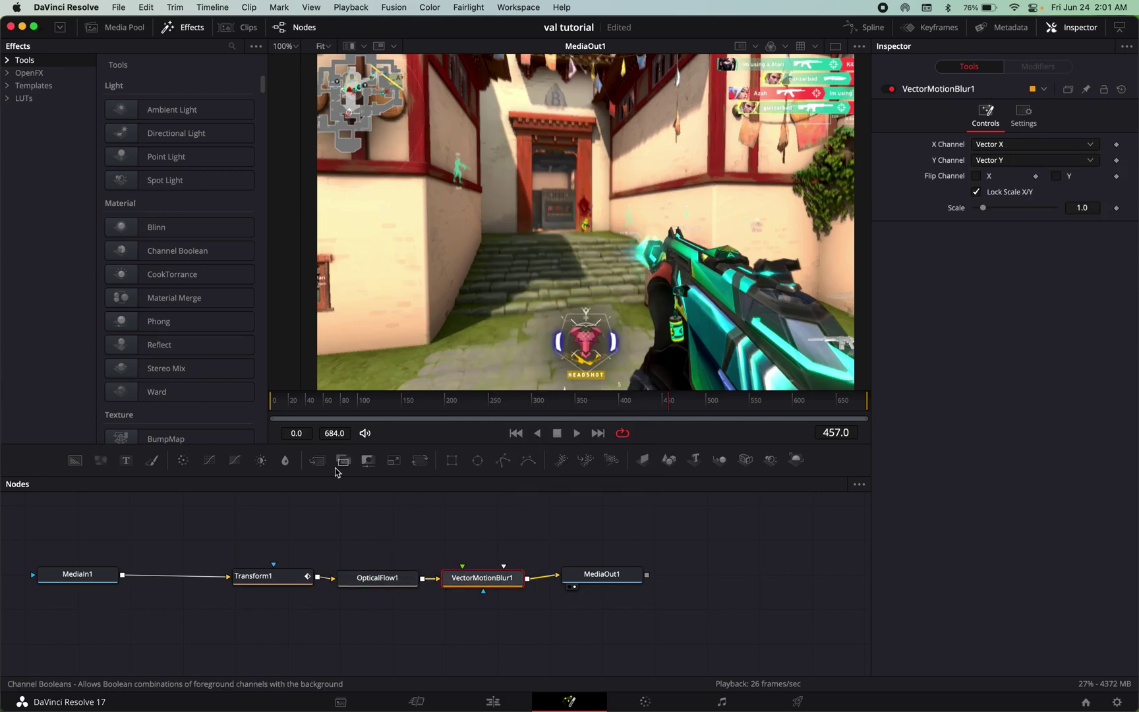
# Step: Delete the OpticalFlow1 and VectorMotionBlur1 nodes and put a Color Corrector node between Transform1 and MediaOut1
pyautogui.click(378, 578)
pyautogui.keyDown('ctrl'); pyautogui.click(483, 578); pyautogui.keyUp('ctrl')
pyautogui.press('Delete')
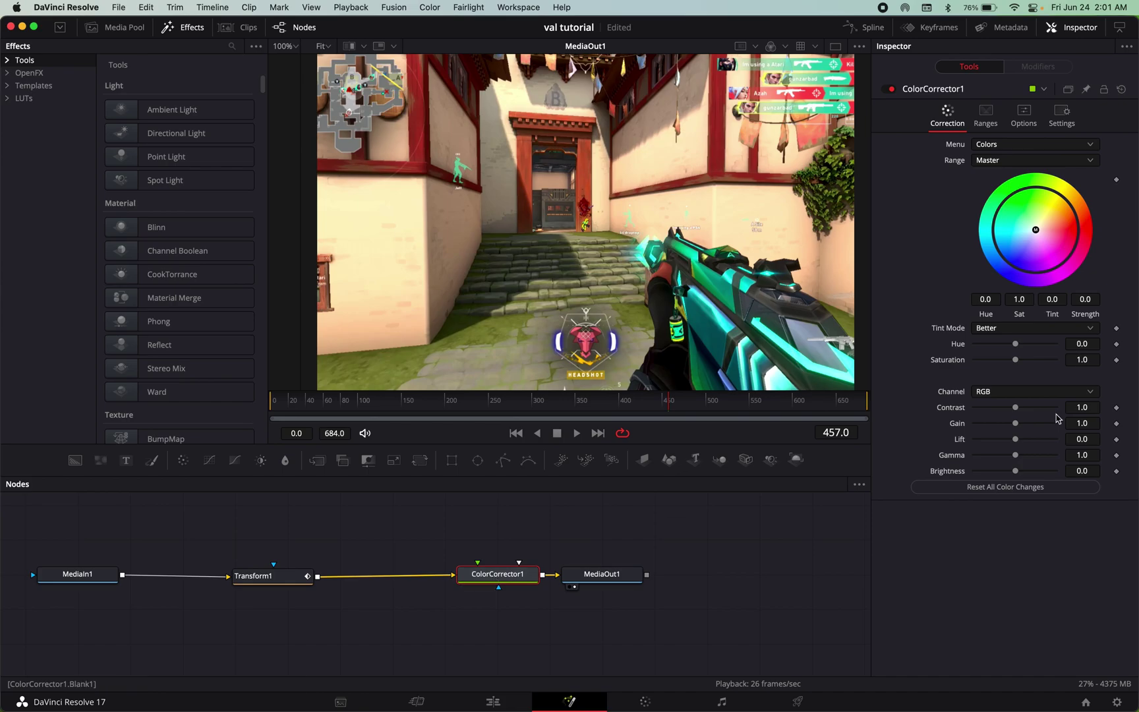
# Step: Keyframe the Color Corrector's Gain at 1.0 on frame 434, 1.95 on frame 435 and 1.0 on frame 483
pyautogui.press('Left')
pyautogui.press('Left')
pyautogui.press('Left')
pyautogui.press('Left')
pyautogui.press('Left')
pyautogui.press('Left')
pyautogui.press('Left')
pyautogui.press('Left')
pyautogui.press('Left')
pyautogui.press('Left')
pyautogui.press('Left')
pyautogui.press('Left')
pyautogui.press('Left')
pyautogui.press('Left')
pyautogui.press('Left')
pyautogui.press('Left')
pyautogui.press('Left')
pyautogui.press('Left')
pyautogui.press('Left')
pyautogui.press('Left')
pyautogui.click(1115, 423)
pyautogui.press('Right')
pyautogui.moveTo(1015, 423); pyautogui.dragTo(1023, 425)
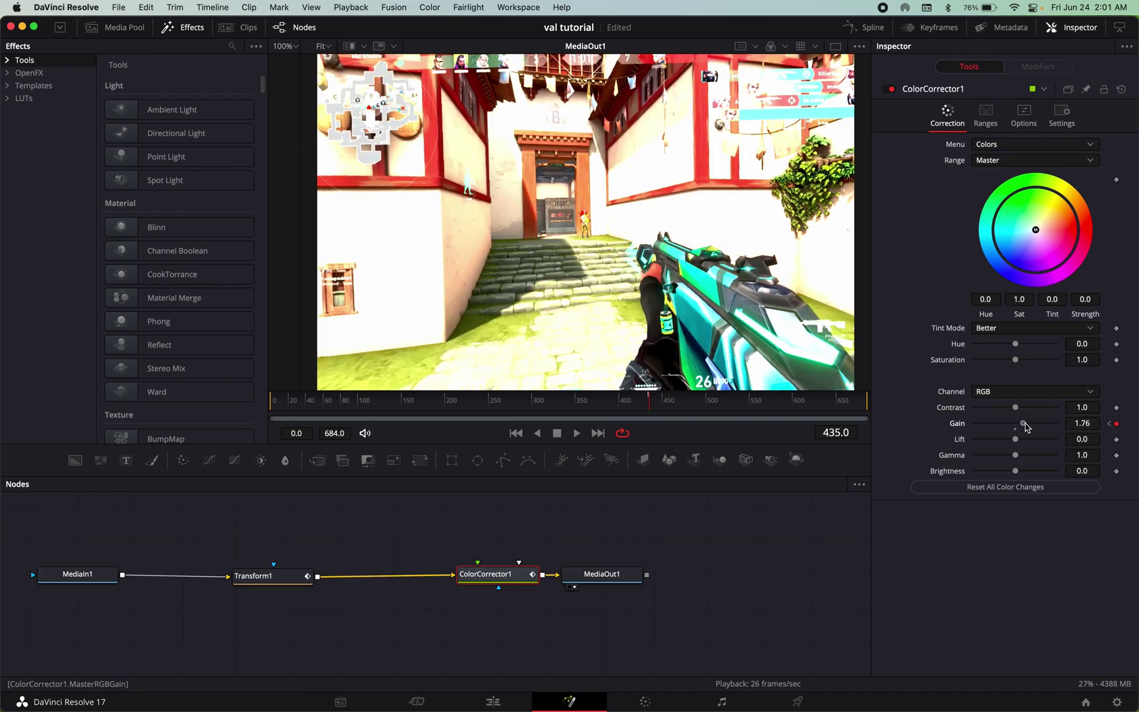
pyautogui.moveTo(1024, 425); pyautogui.dragTo(1025, 425)
pyautogui.press('space')
pyautogui.click(1015, 429)
# Step: Show only the Color Corrector's Gain curve in the Spline editor and bend the handles between peak and end keyframes into a quick fall-off
pyautogui.click(862, 27)
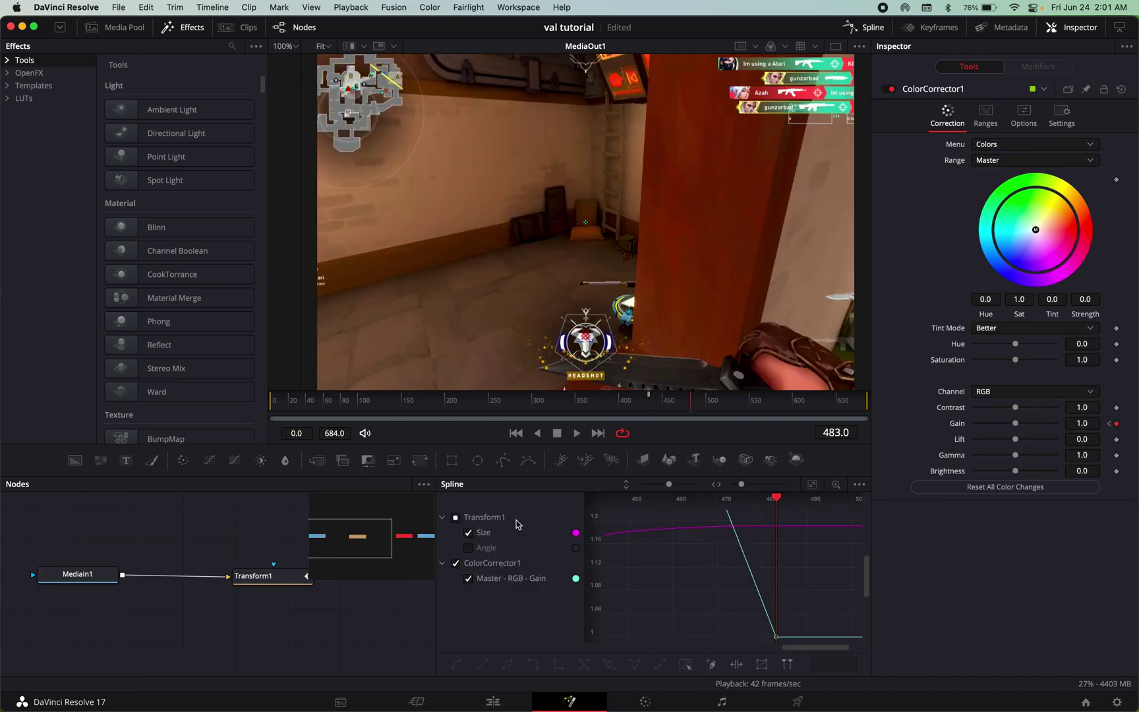
pyautogui.click(455, 517)
pyautogui.press('super+f')
pyautogui.click(630, 521)
pyautogui.moveTo(699, 559); pyautogui.dragTo(651, 600)
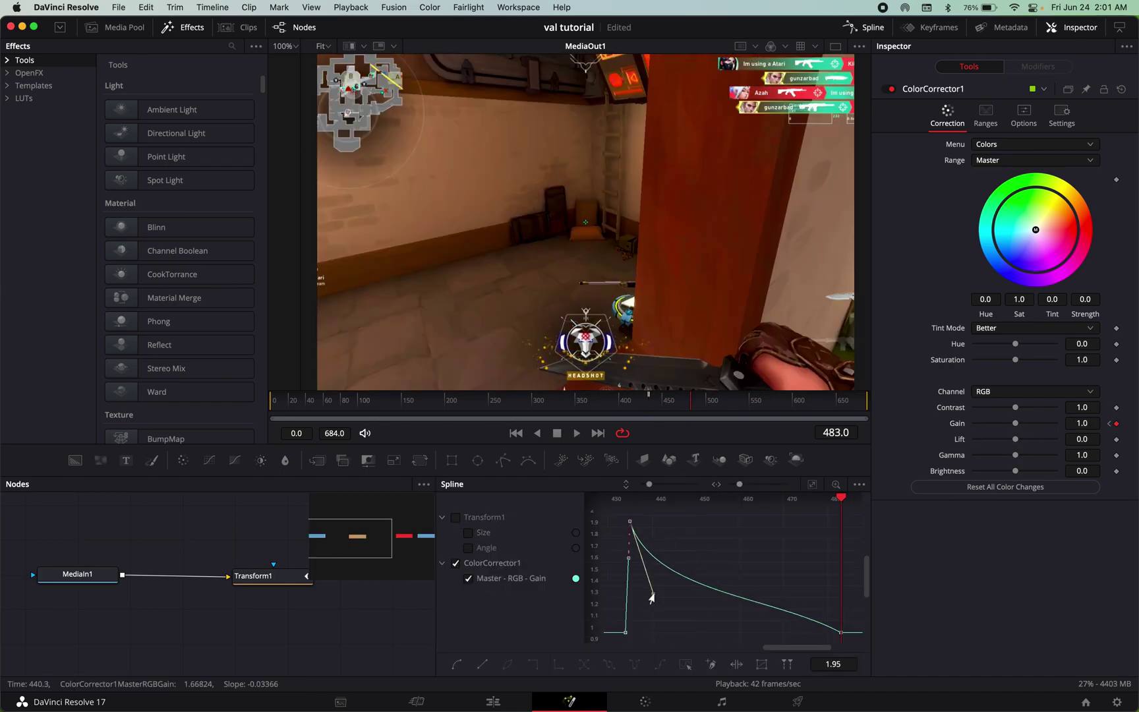
pyautogui.click(840, 632)
pyautogui.moveTo(769, 595); pyautogui.dragTo(721, 628)
# Step: Replay the brightness flash and pull the Gain peak's outgoing handle lower to make the fall-off steeper
pyautogui.click(625, 402)
pyautogui.press('space')
# Step: Select the end Gain keyframe, replay the flash, and move the ColorCorrector1 and Transform1 nodes closer to MediaIn1
pyautogui.press('space')
pyautogui.click(639, 522)
pyautogui.moveTo(659, 600); pyautogui.dragTo(658, 611)
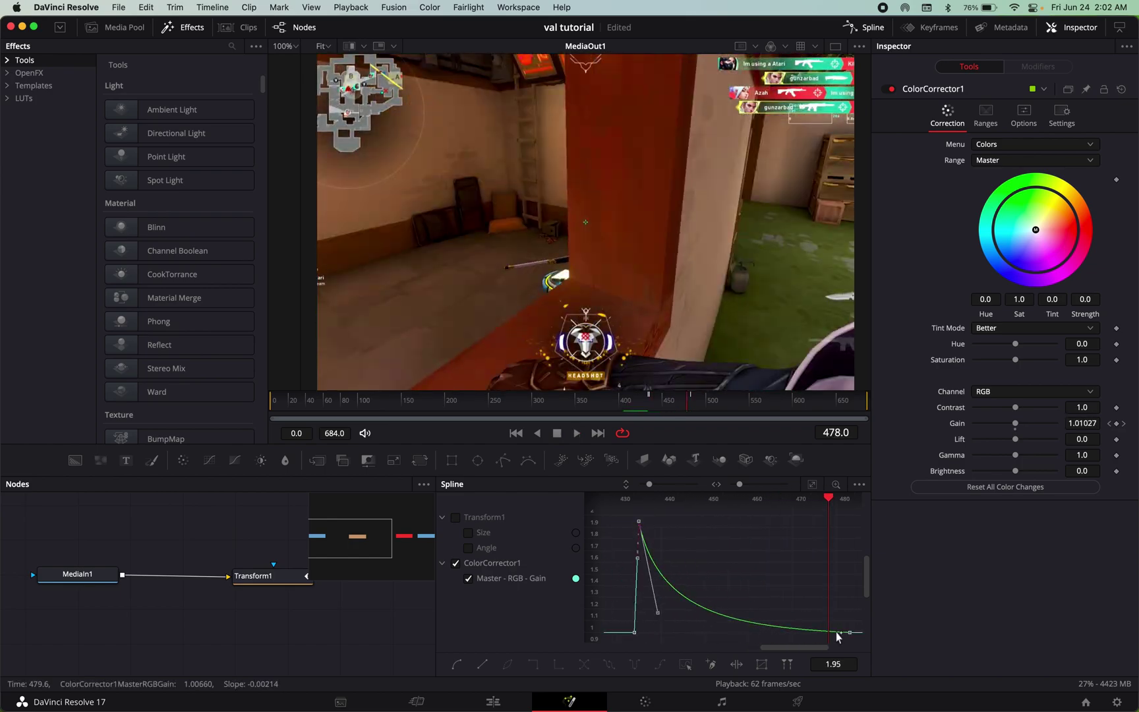
pyautogui.click(849, 632)
pyautogui.click(848, 635)
pyautogui.click(634, 407)
pyautogui.press('space')
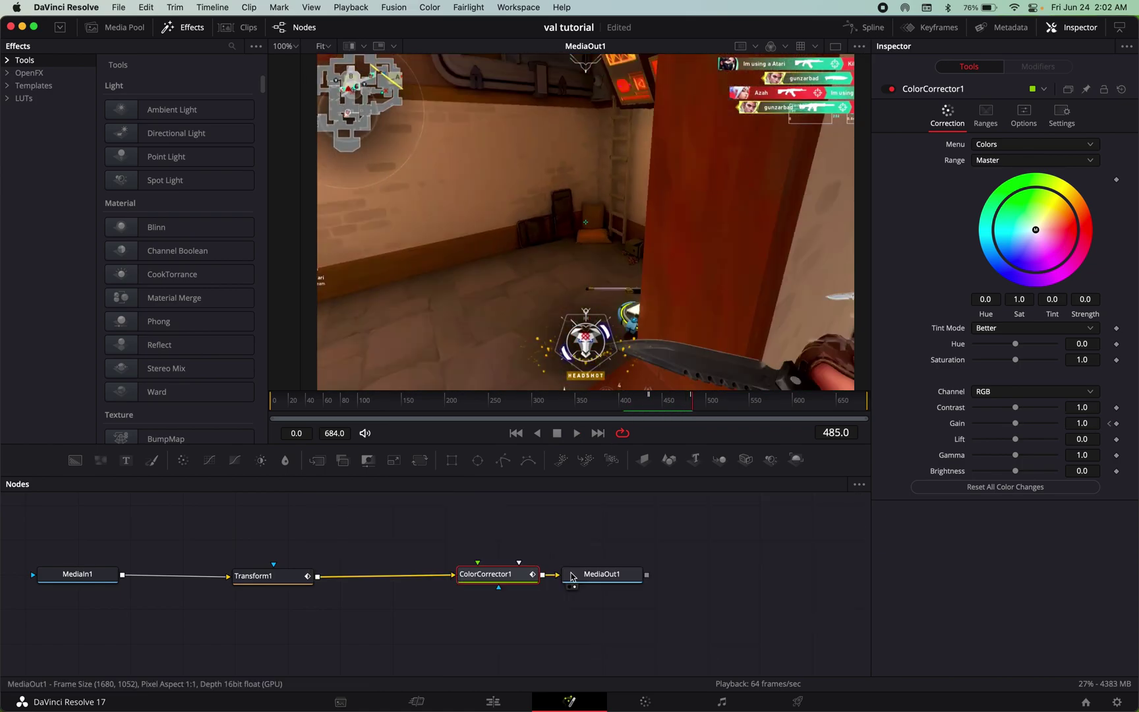
pyautogui.moveTo(498, 576); pyautogui.dragTo(483, 580)
pyautogui.moveTo(267, 577); pyautogui.dragTo(233, 580)
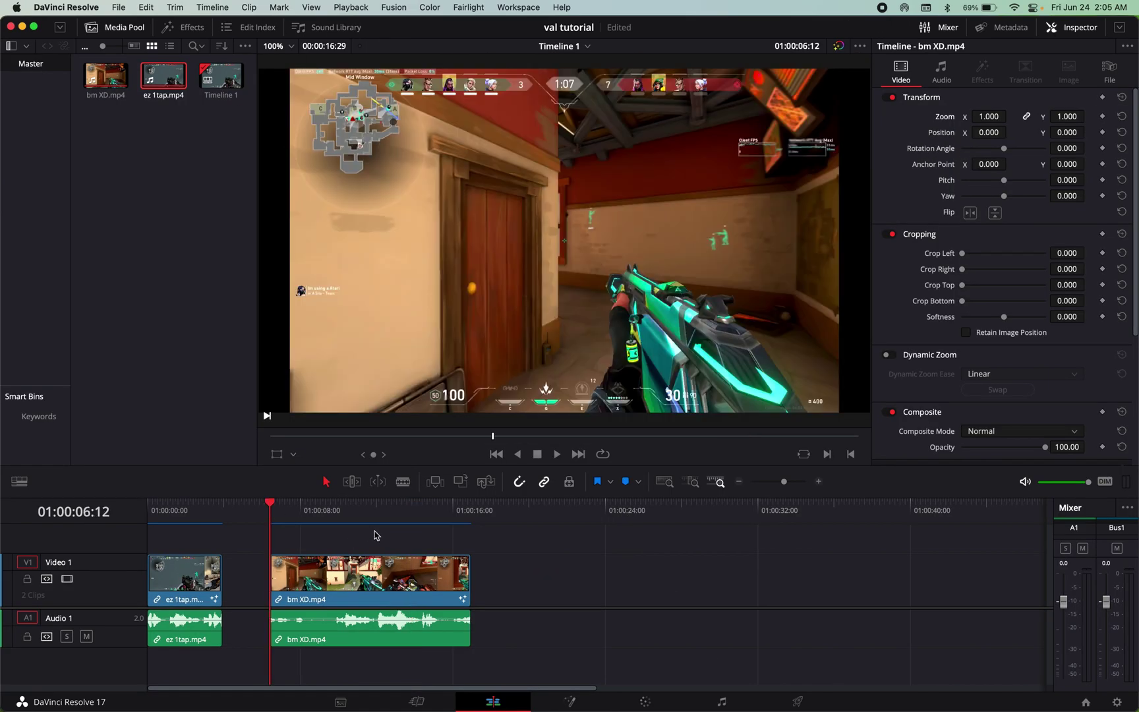
# Step: Play back the effects on the bm XD.mp4 clip in the Edit page timeline, and replay its kill shots
pyautogui.moveTo(347, 510); pyautogui.dragTo(323, 513)
pyautogui.press('space')
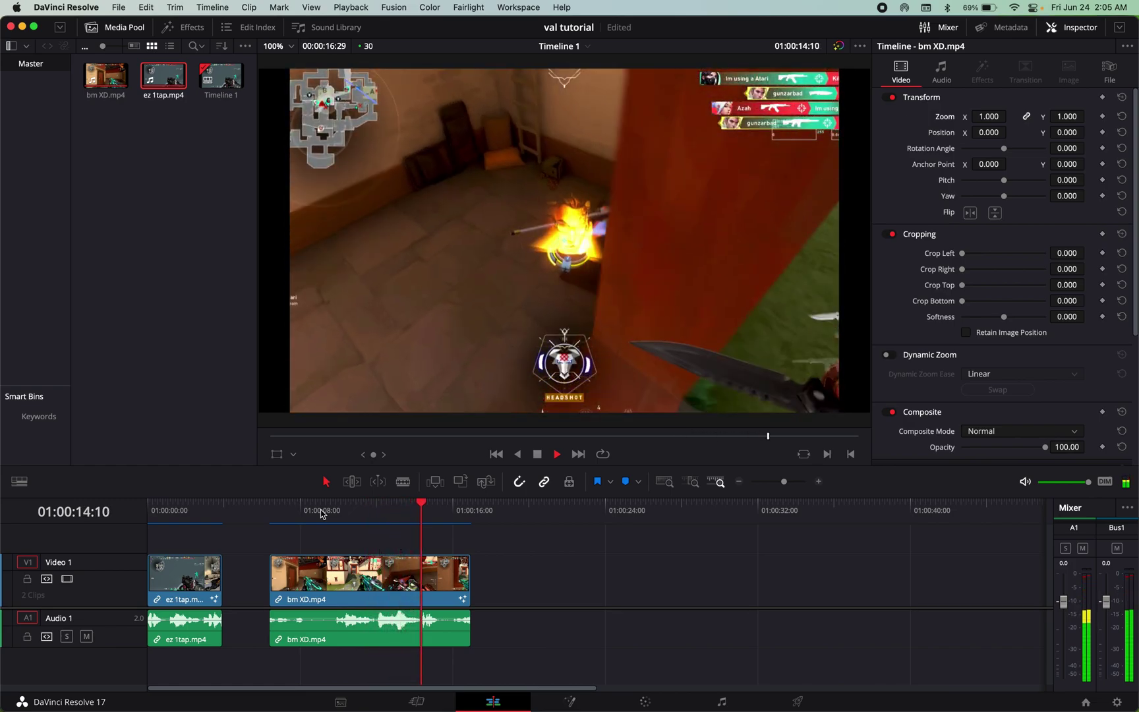
pyautogui.press('space')
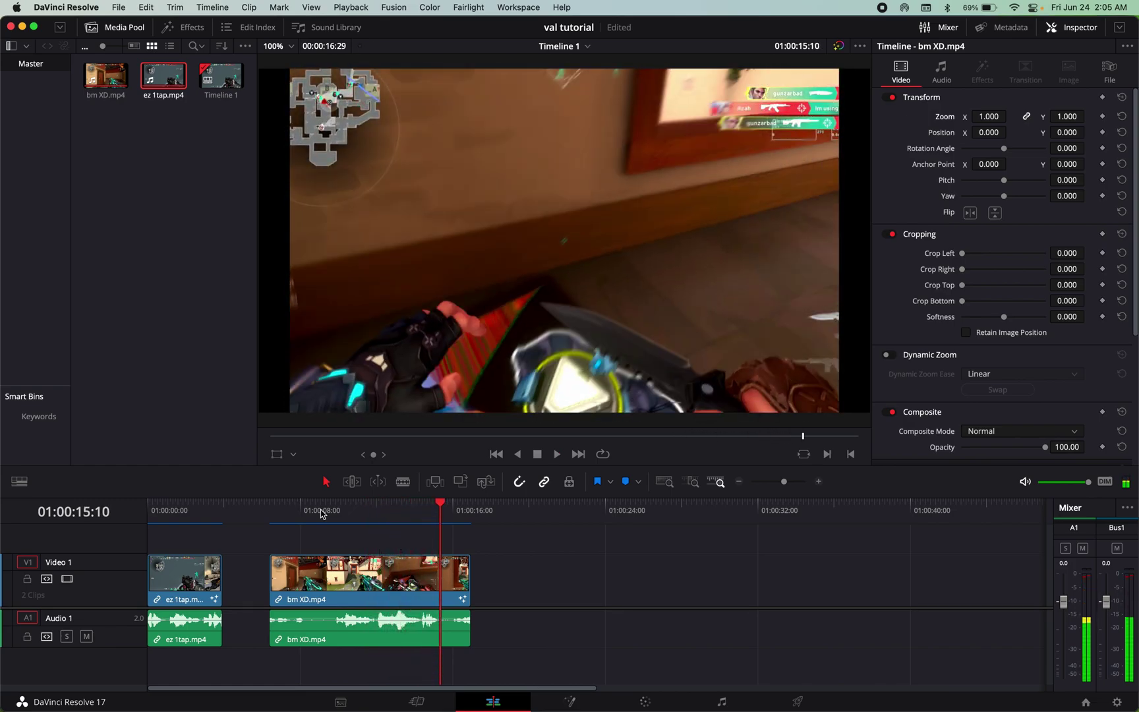
pyautogui.click(355, 512)
pyautogui.press('space')
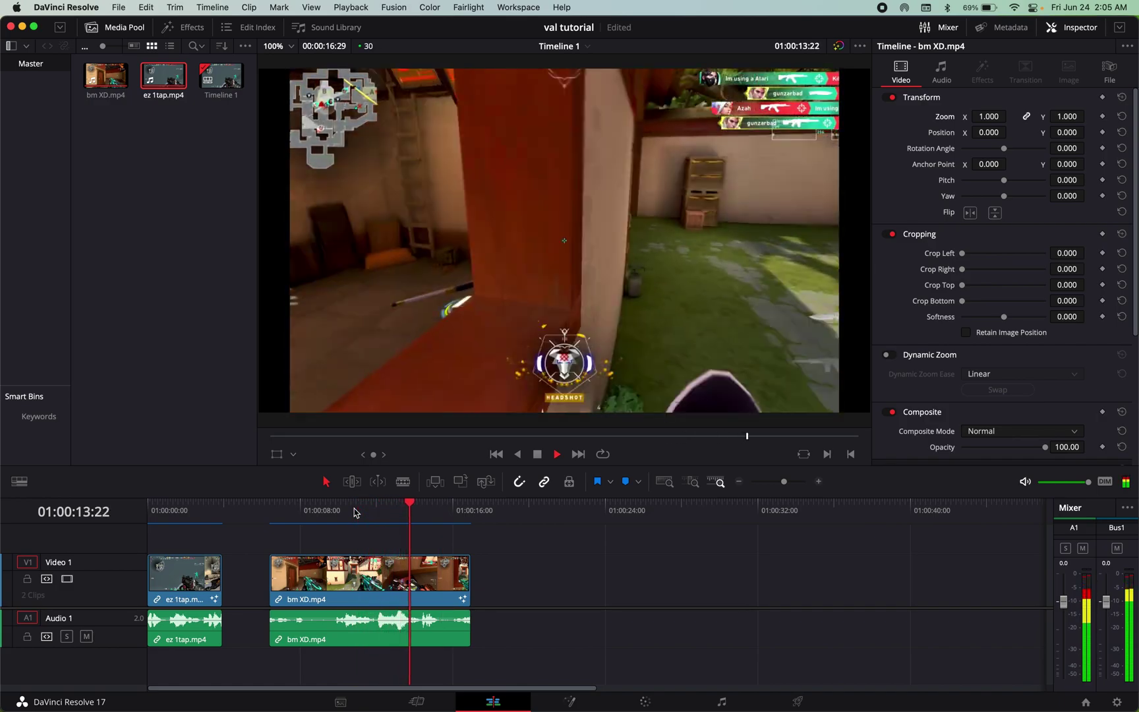
pyautogui.press('space')
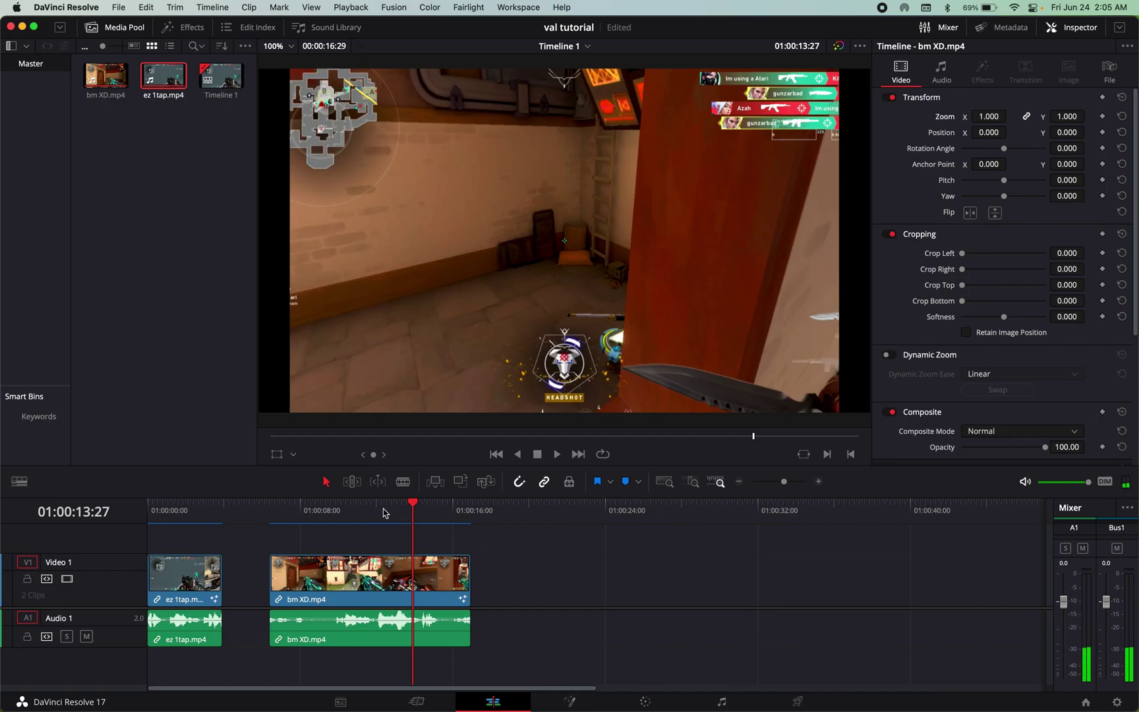
# Step: Scrub back through bm XD.mp4 to 01:00:10:01, and bring the playhead to 01:00:01:25 on the ez 1tap.mp4 clip
pyautogui.moveTo(382, 513); pyautogui.dragTo(339, 512)
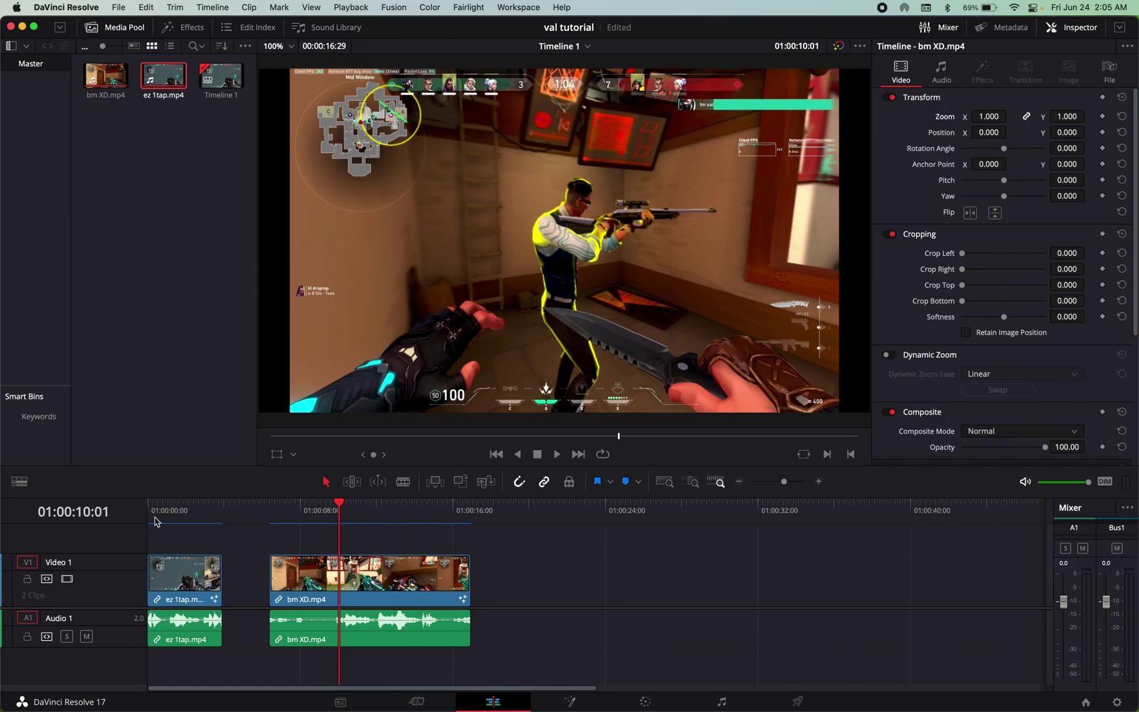
pyautogui.moveTo(193, 519); pyautogui.dragTo(185, 520)
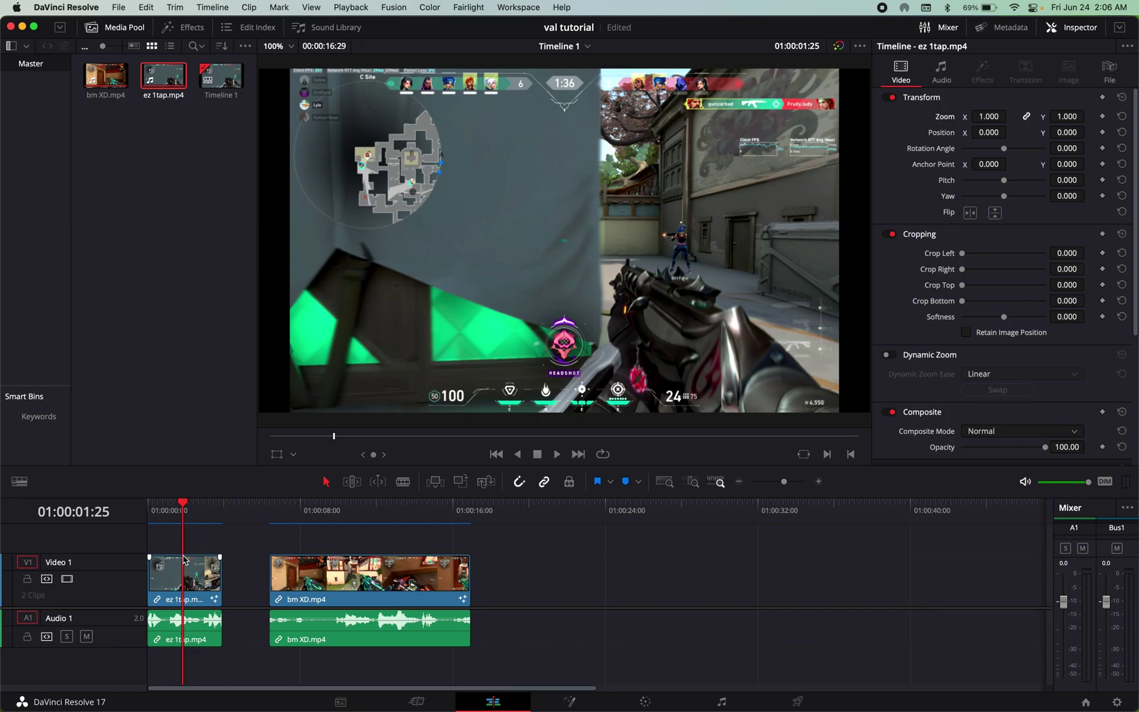
# Step: Scrub through bm XD.mp4 from 01:00:10:27 to 01:00:11:23 and play back its remaining kill shots
pyautogui.moveTo(348, 517); pyautogui.dragTo(356, 516)
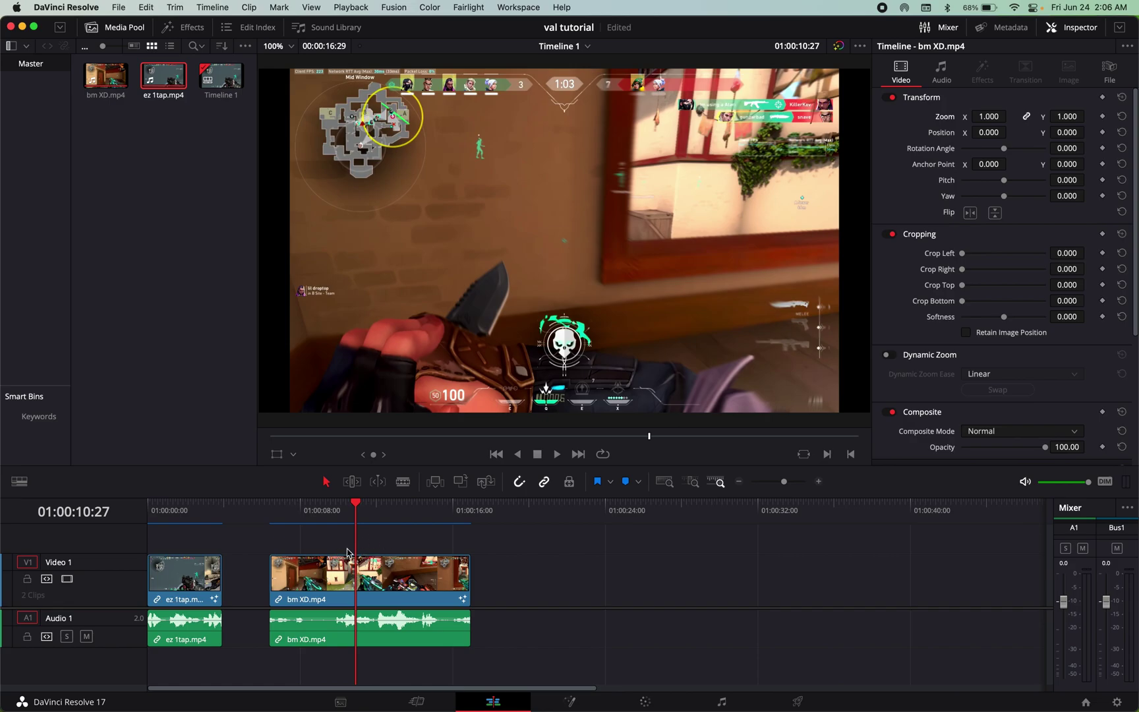
pyautogui.moveTo(356, 524); pyautogui.dragTo(372, 518)
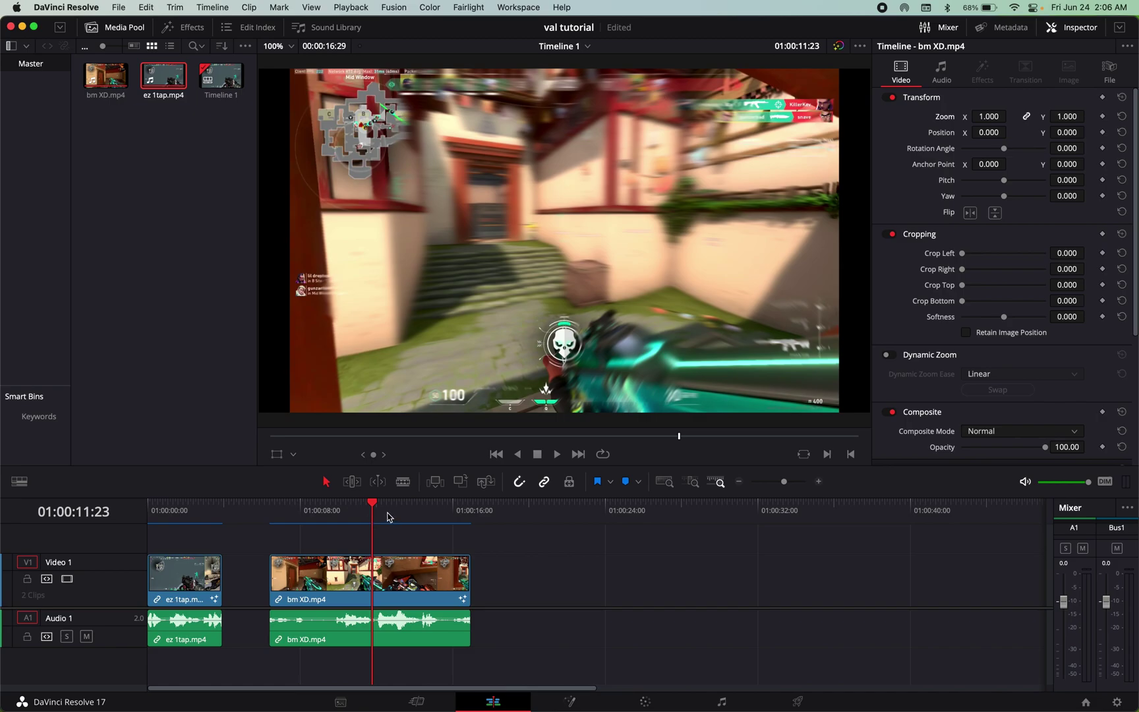
pyautogui.press('space')
pyautogui.click(368, 518)
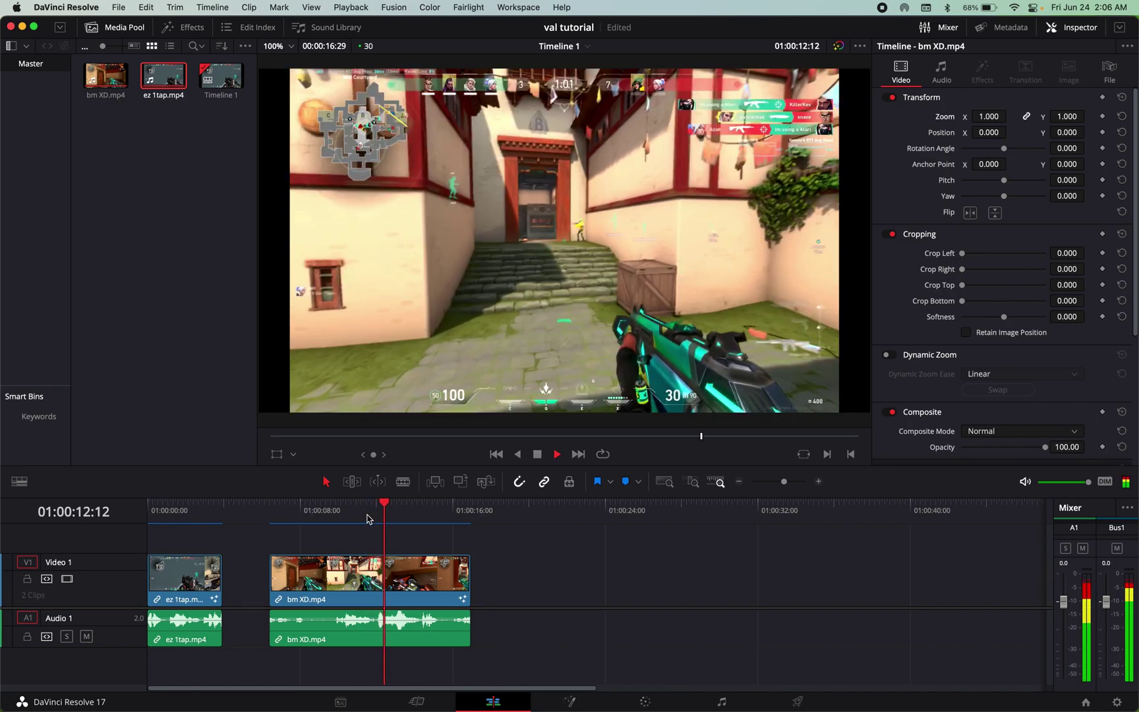
pyautogui.press('space')
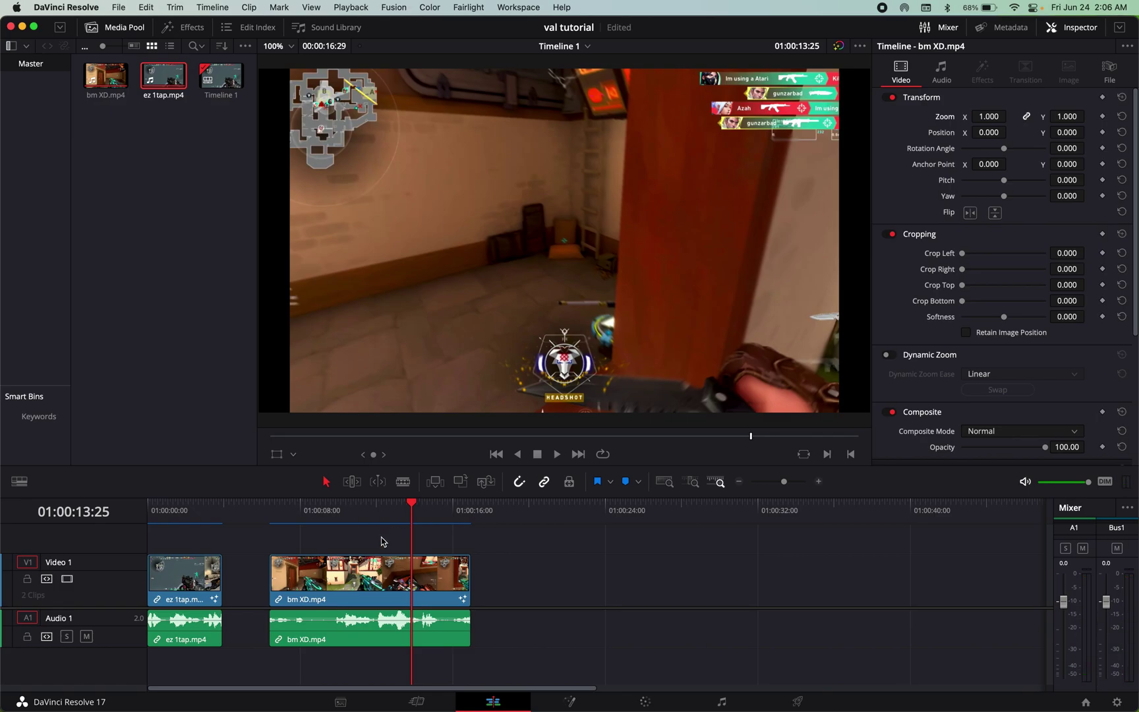
# Step: Open the ez 1tap.mp4 clip at 01:00:01:23 in Fusion and insert a Time Stretcher node between MediaIn1 and Transform1
pyautogui.click(182, 516)
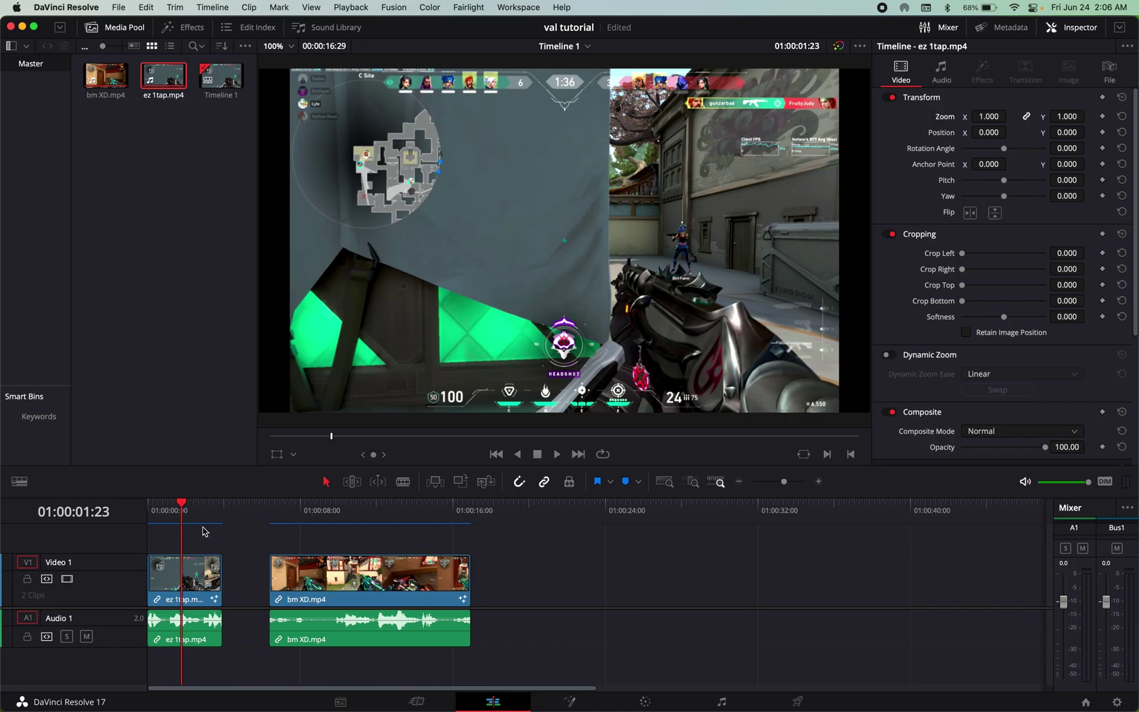
pyautogui.click(557, 700)
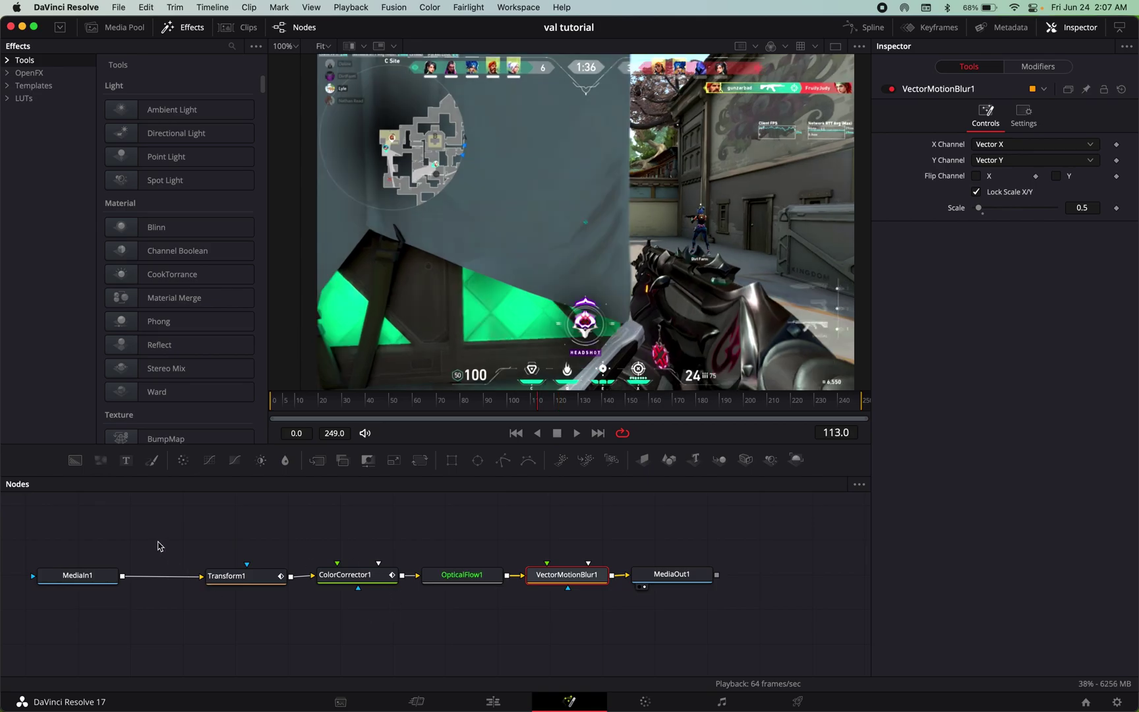
pyautogui.click(112, 575)
pyautogui.hotkey('shift', 'space')
pyautogui.write('o')
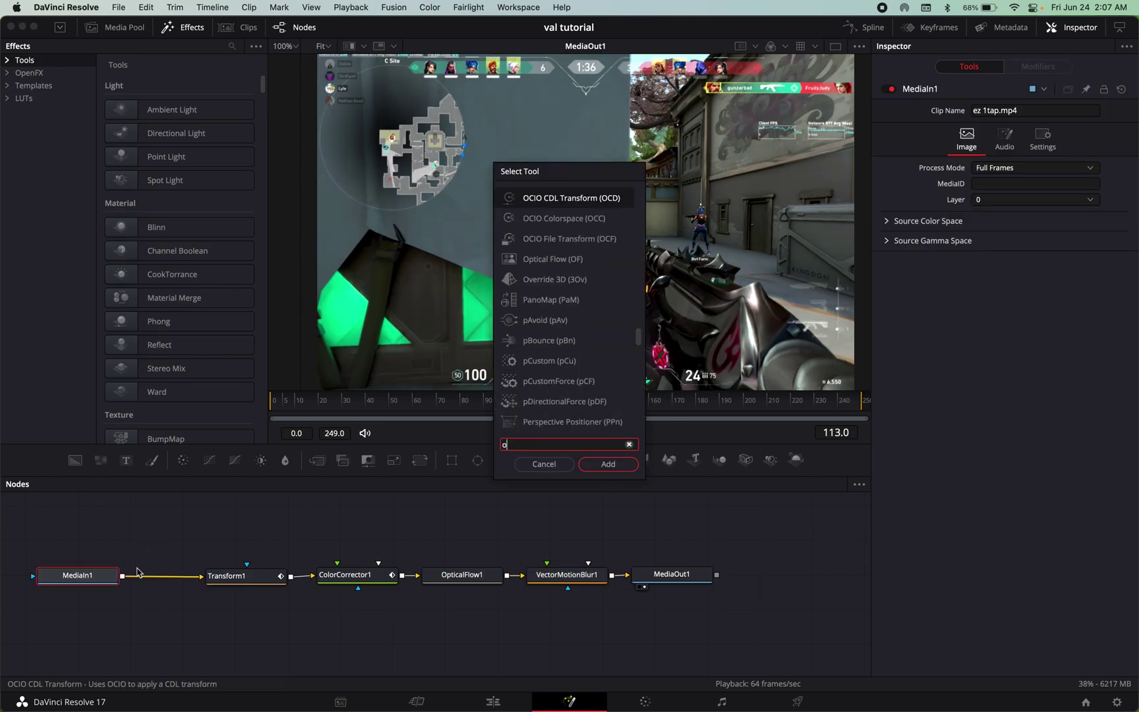
pyautogui.press('BackSpace')
pyautogui.write('time')
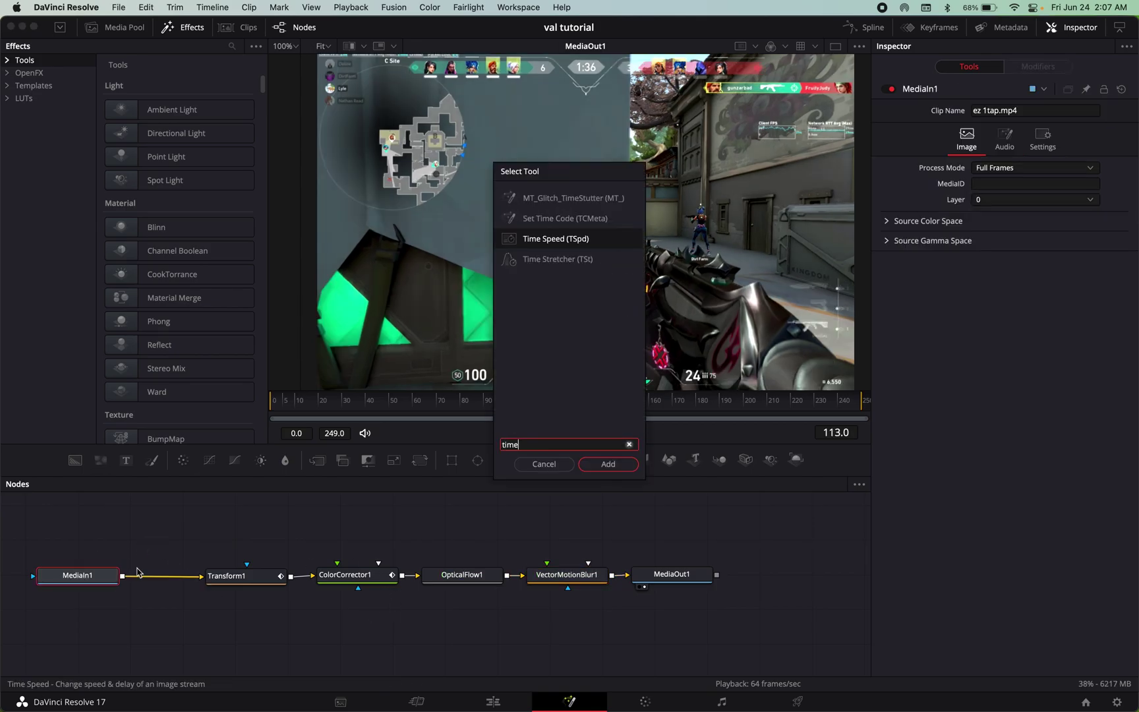
pyautogui.write(' re')
pyautogui.press('BackSpace')
pyautogui.press('BackSpace')
pyautogui.write('str')
pyautogui.press('Return')
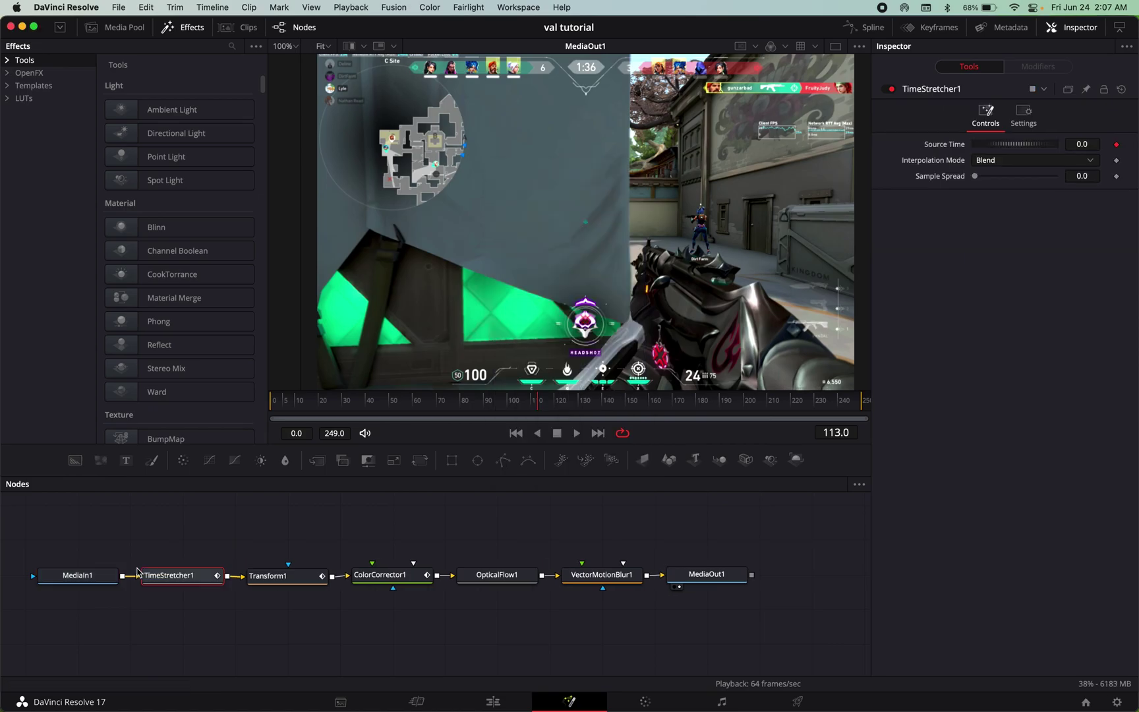
# Step: Line up the TimeStretcher1 node between MediaIn1 and Transform1, and inspect the Transform1 node's settings
pyautogui.moveTo(182, 581); pyautogui.dragTo(184, 583)
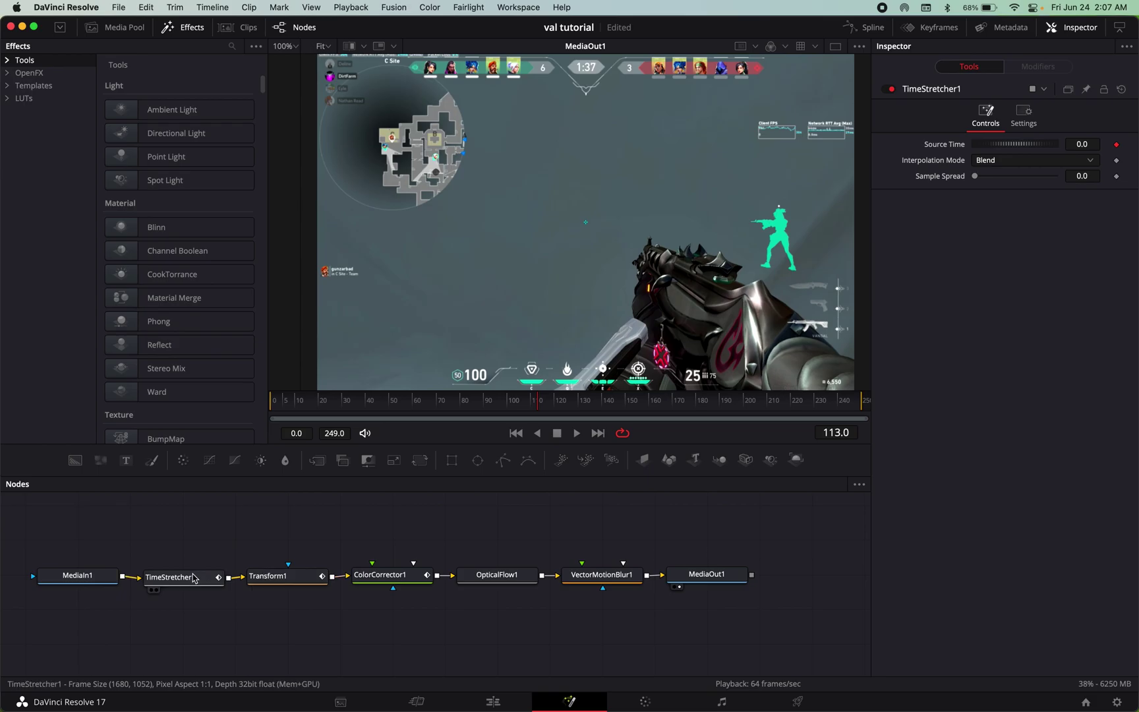
pyautogui.moveTo(194, 578); pyautogui.dragTo(195, 576)
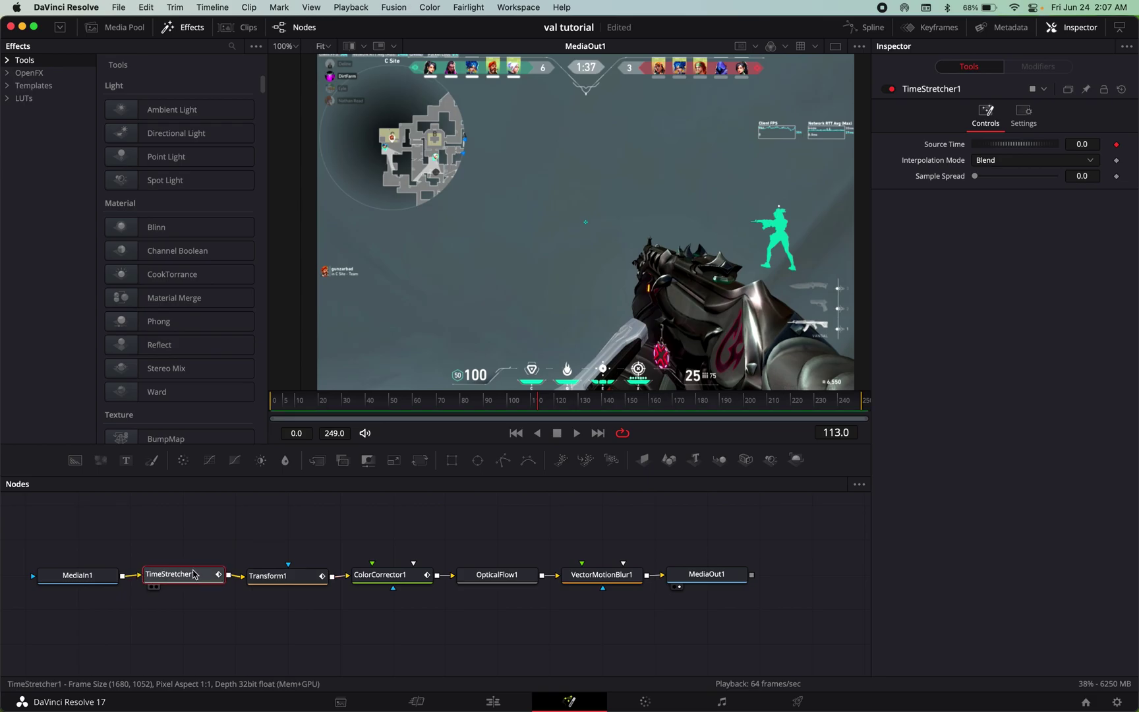
pyautogui.click(272, 580)
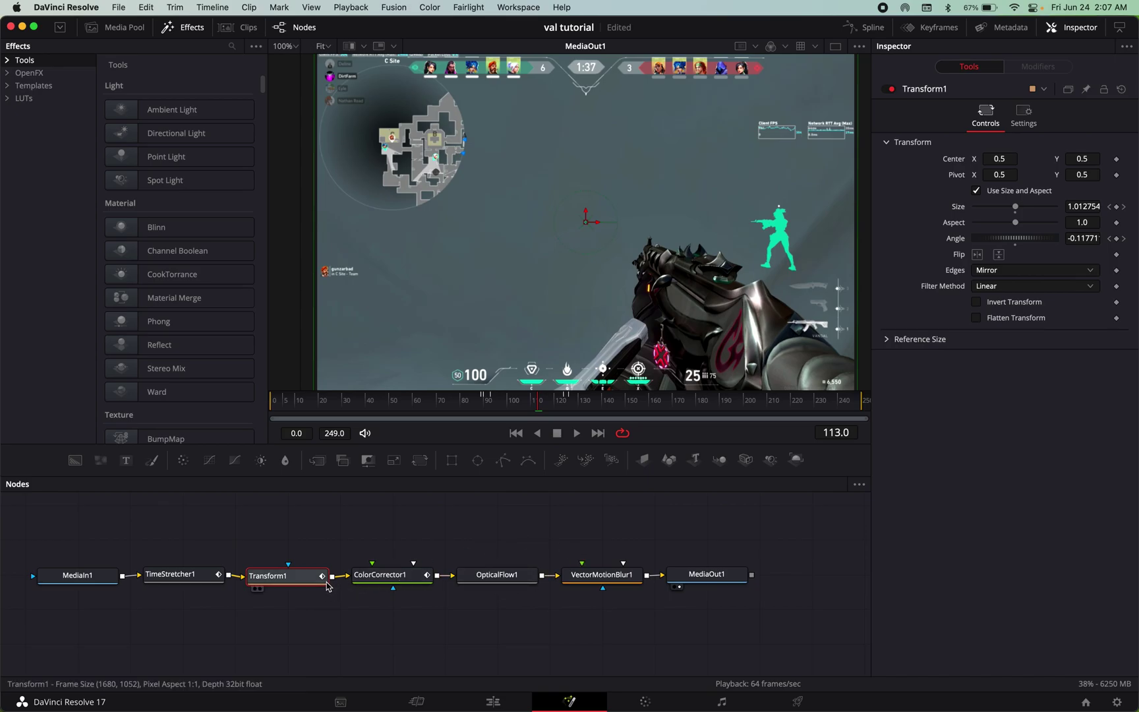
pyautogui.click(331, 541)
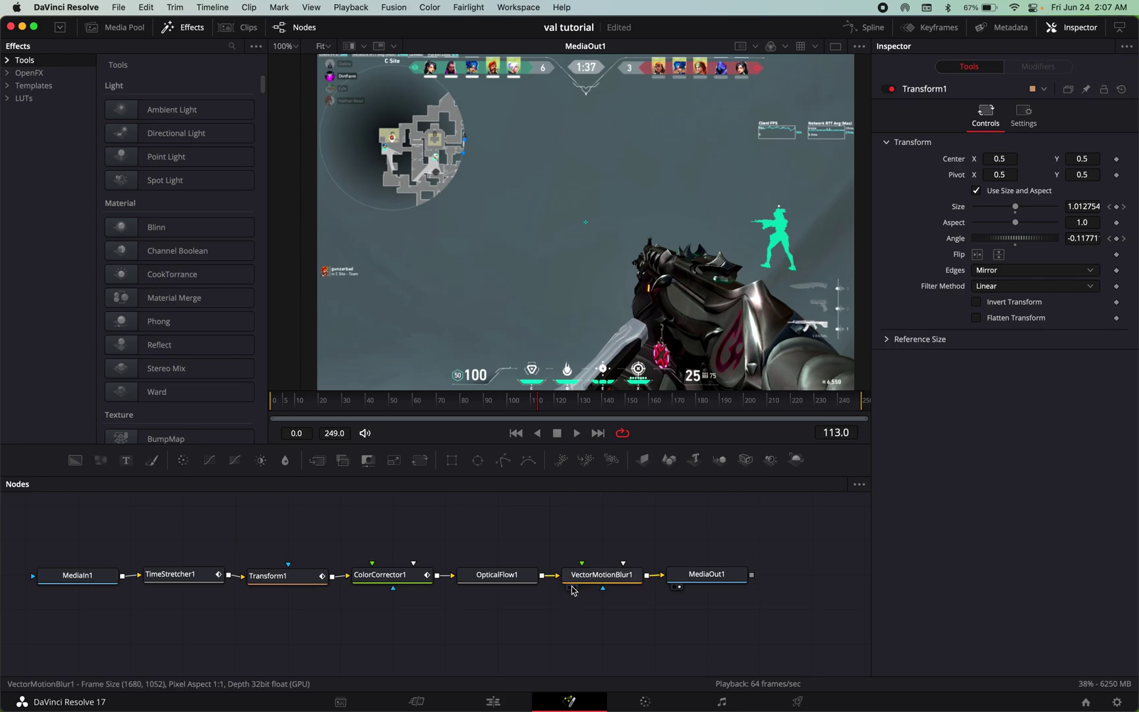
# Step: Return to the Edit page and bring the playhead to 01:00:04:26 on the bm XD.mp4 clip
pyautogui.click(492, 701)
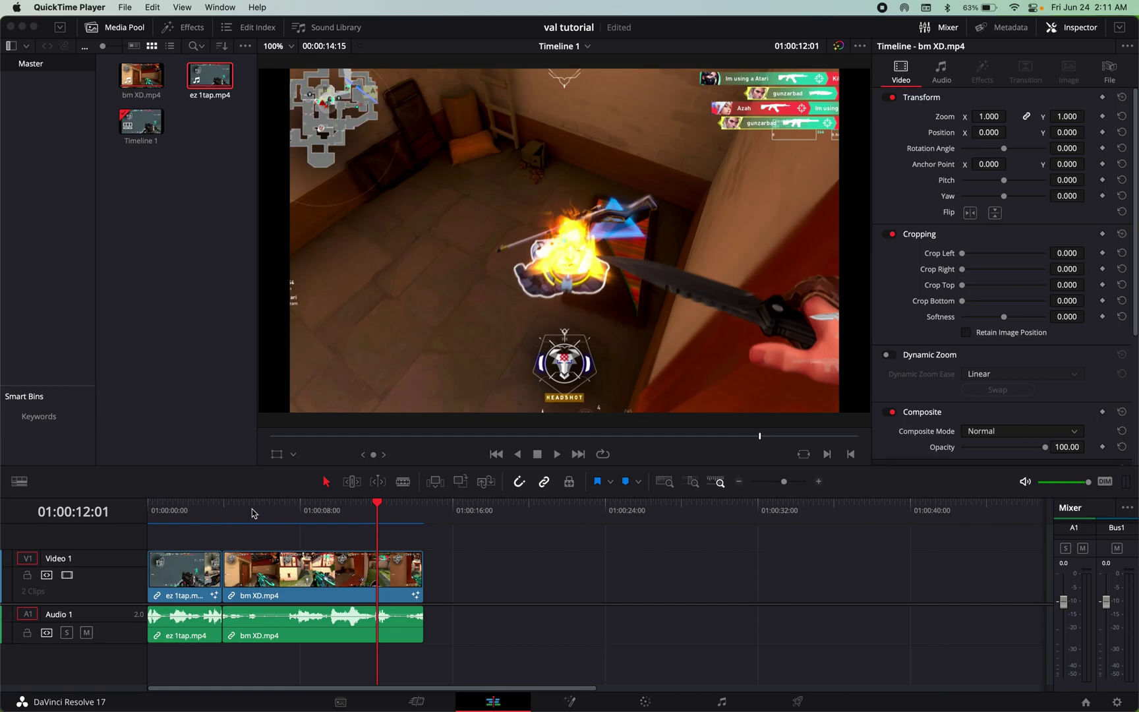
pyautogui.click(242, 511)
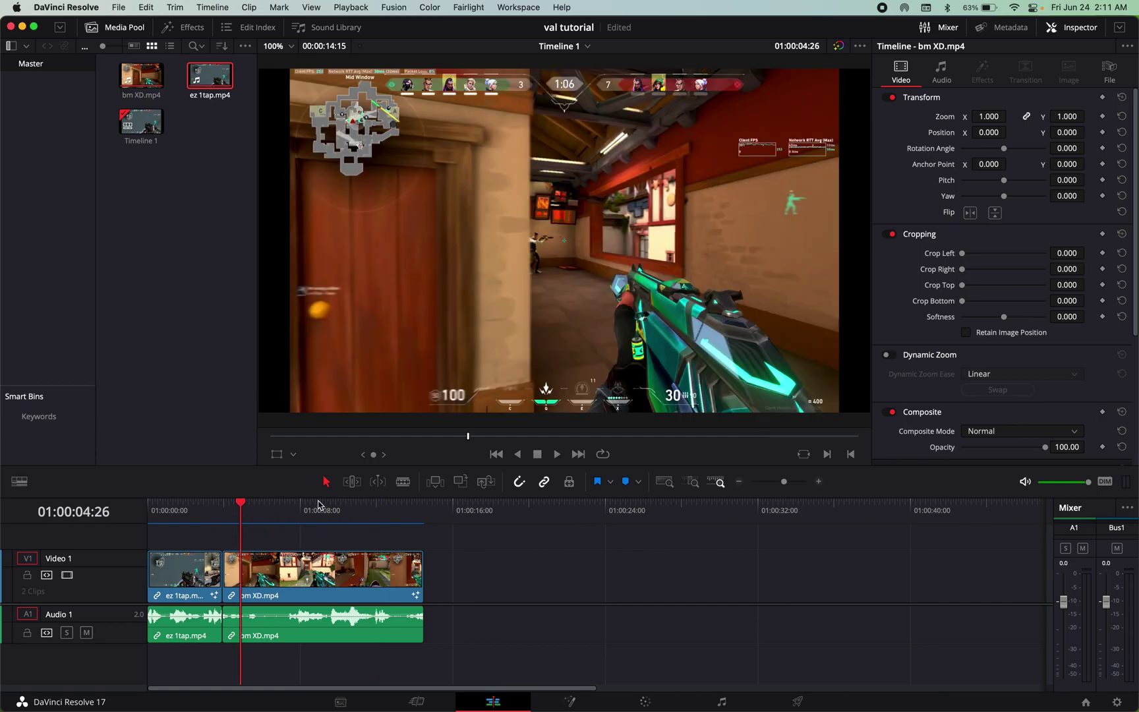